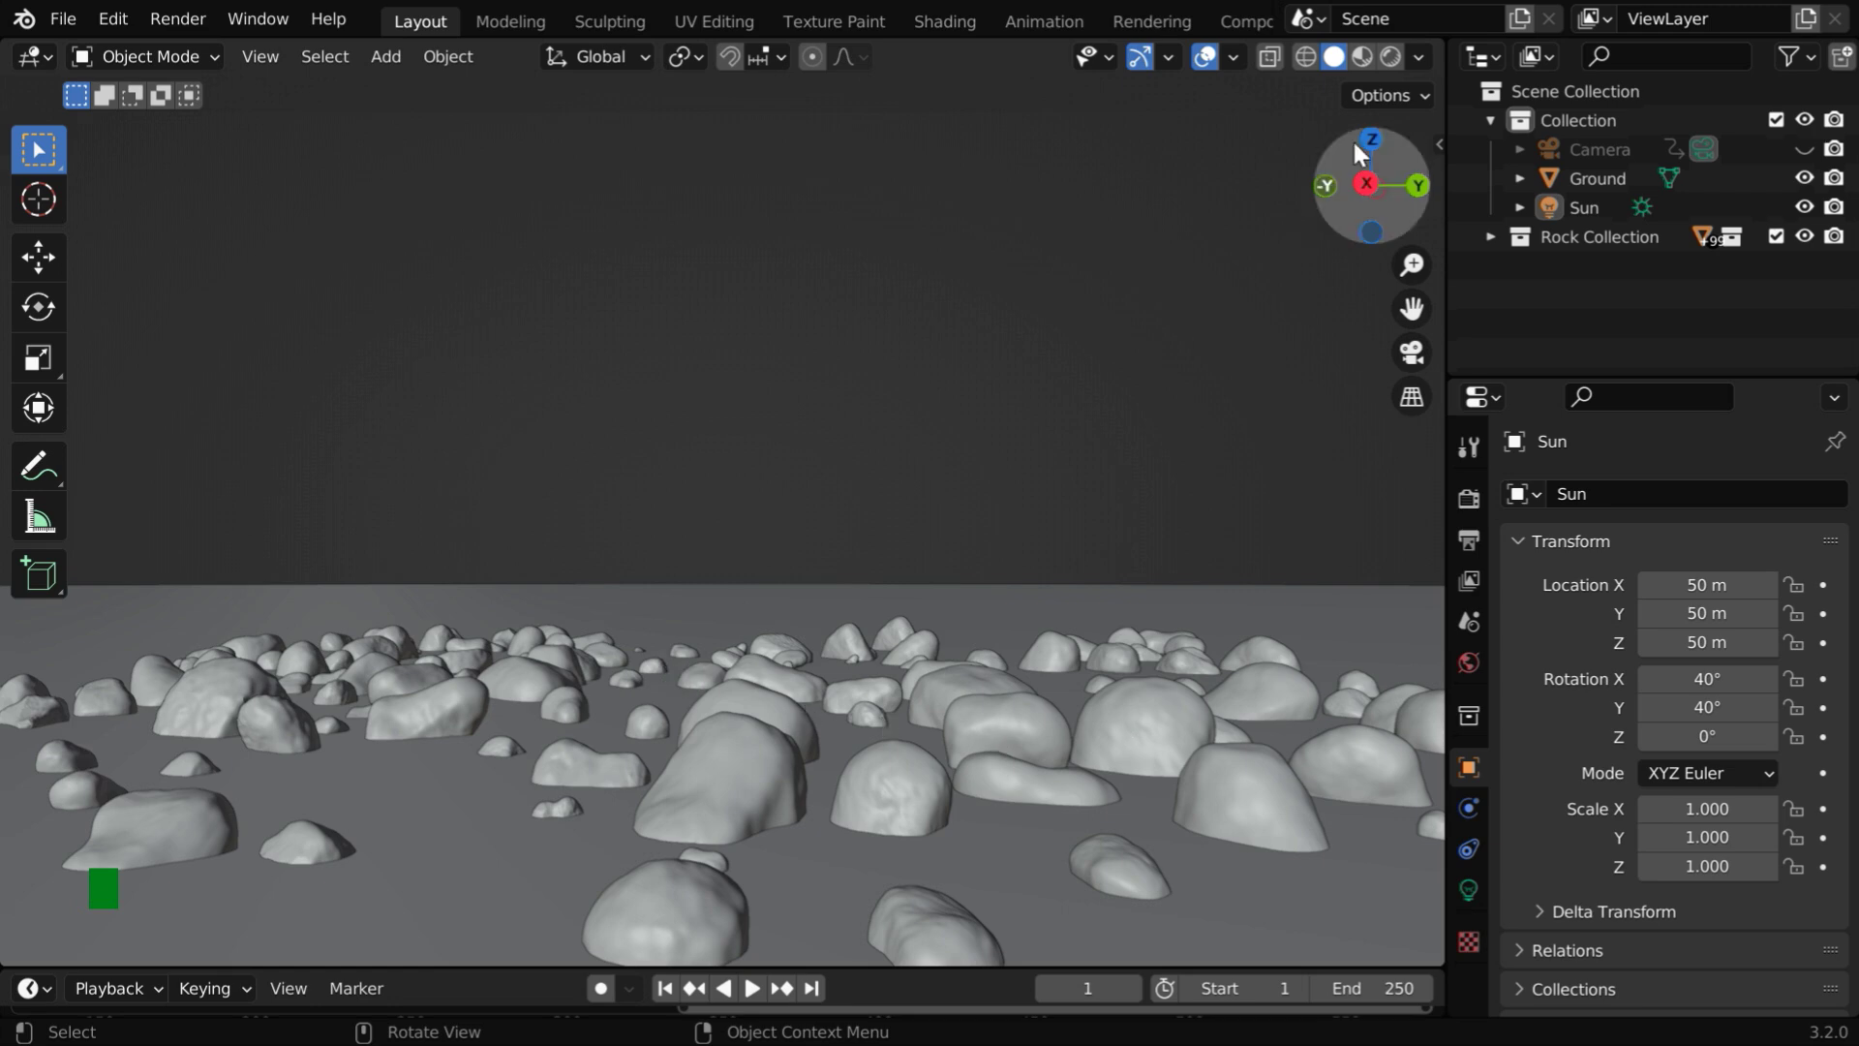
# Switch the viewport to rendered shading and enable the Dynamic Sky add-on in the preferences
pyautogui.click(1389, 58)
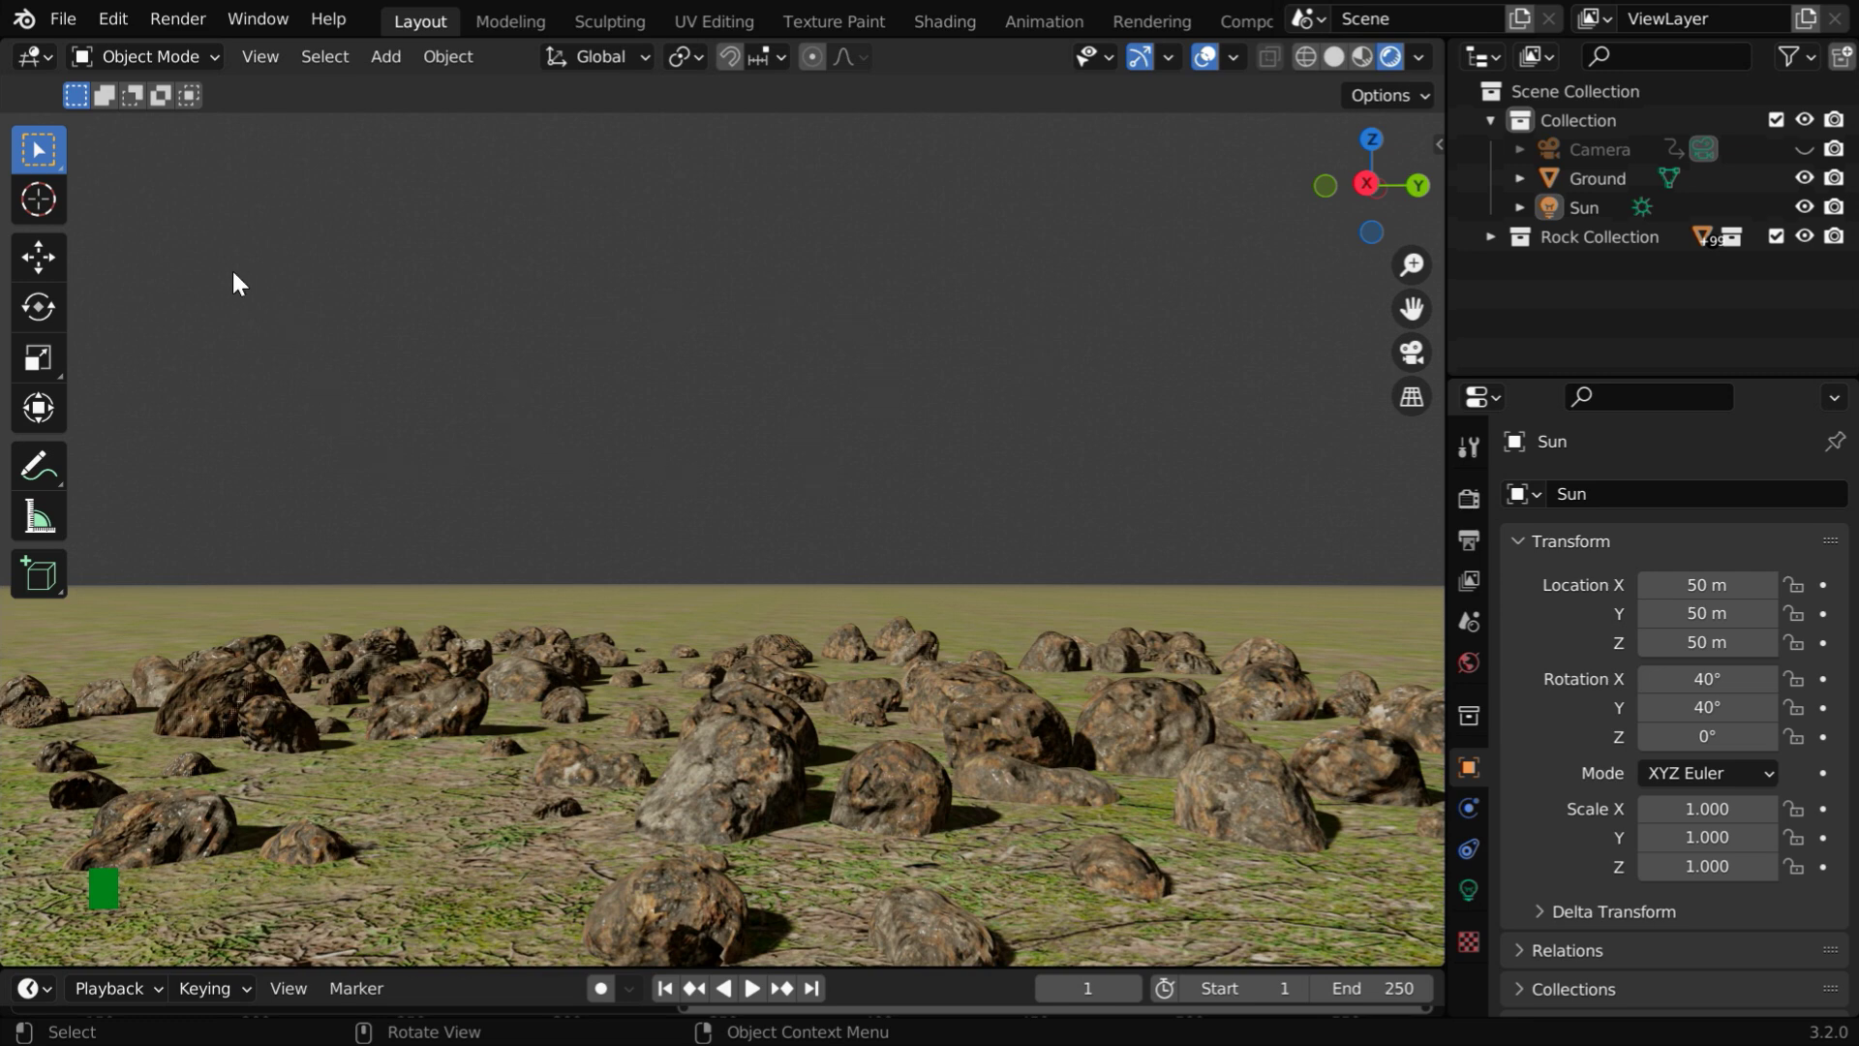
pyautogui.click(118, 19)
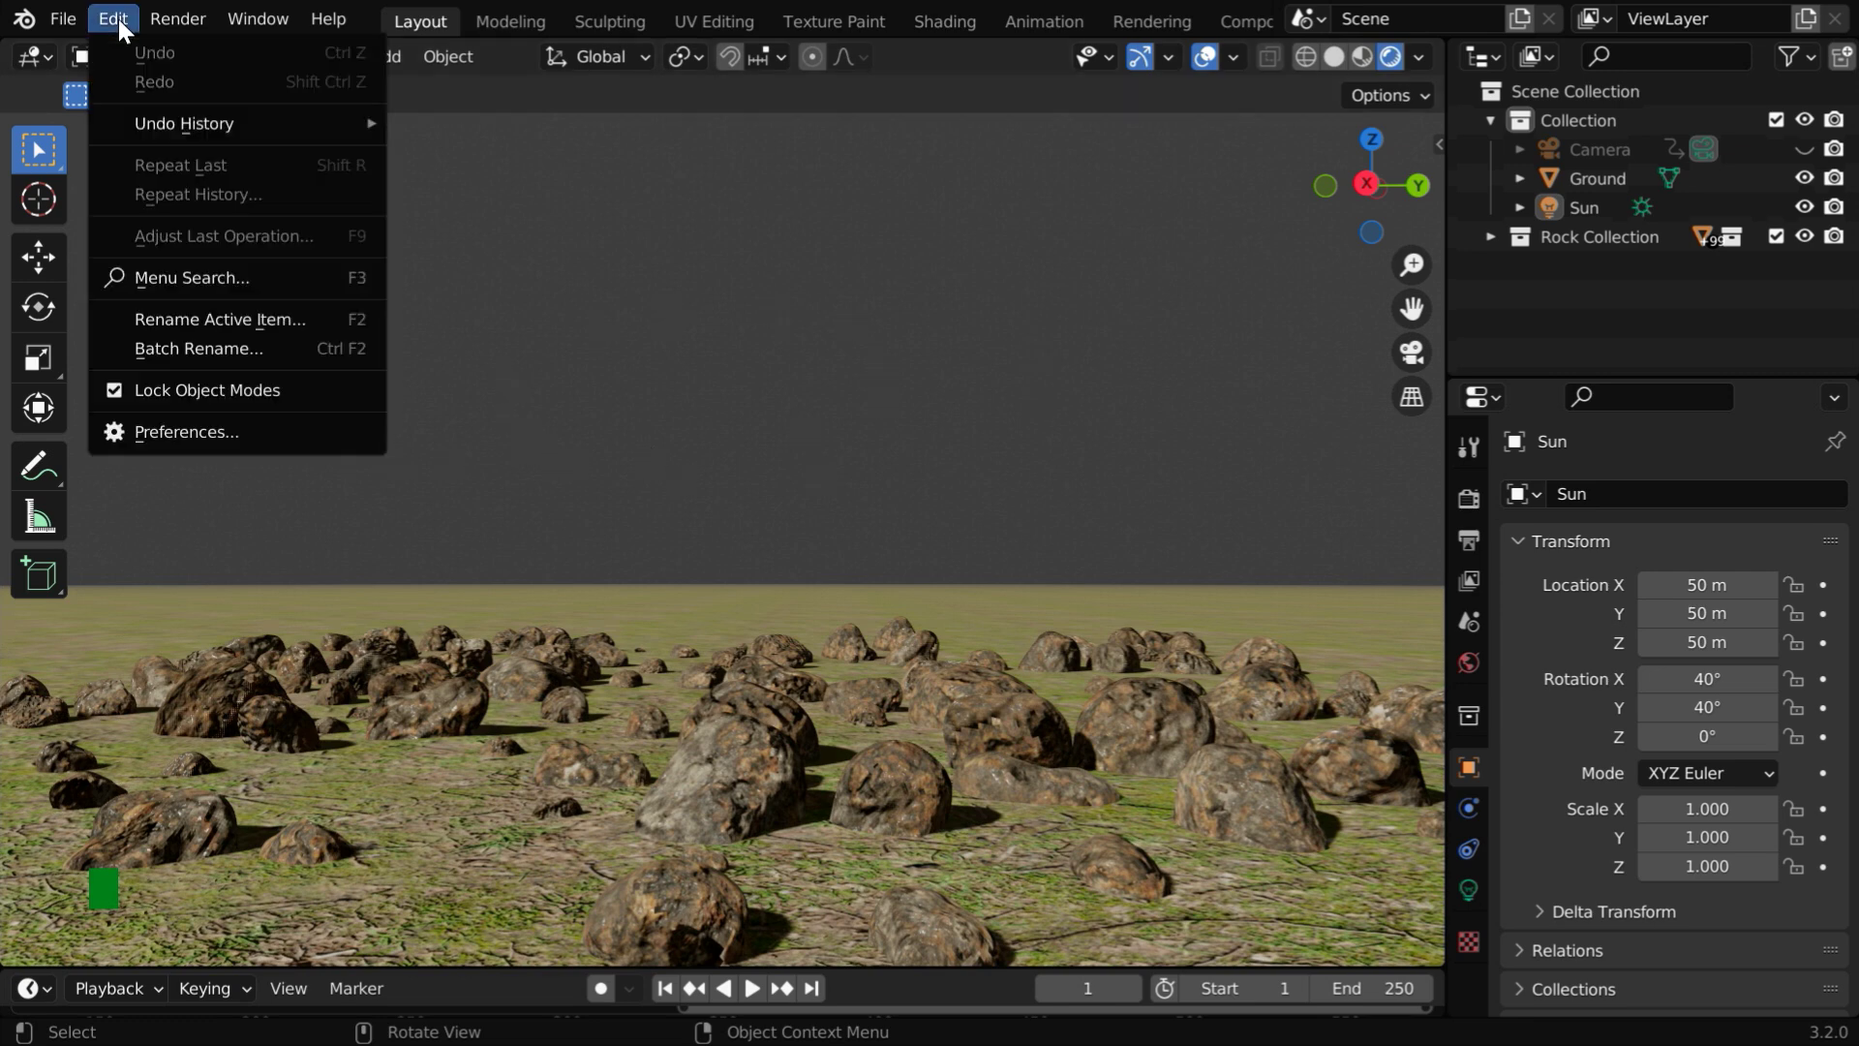
pyautogui.click(221, 428)
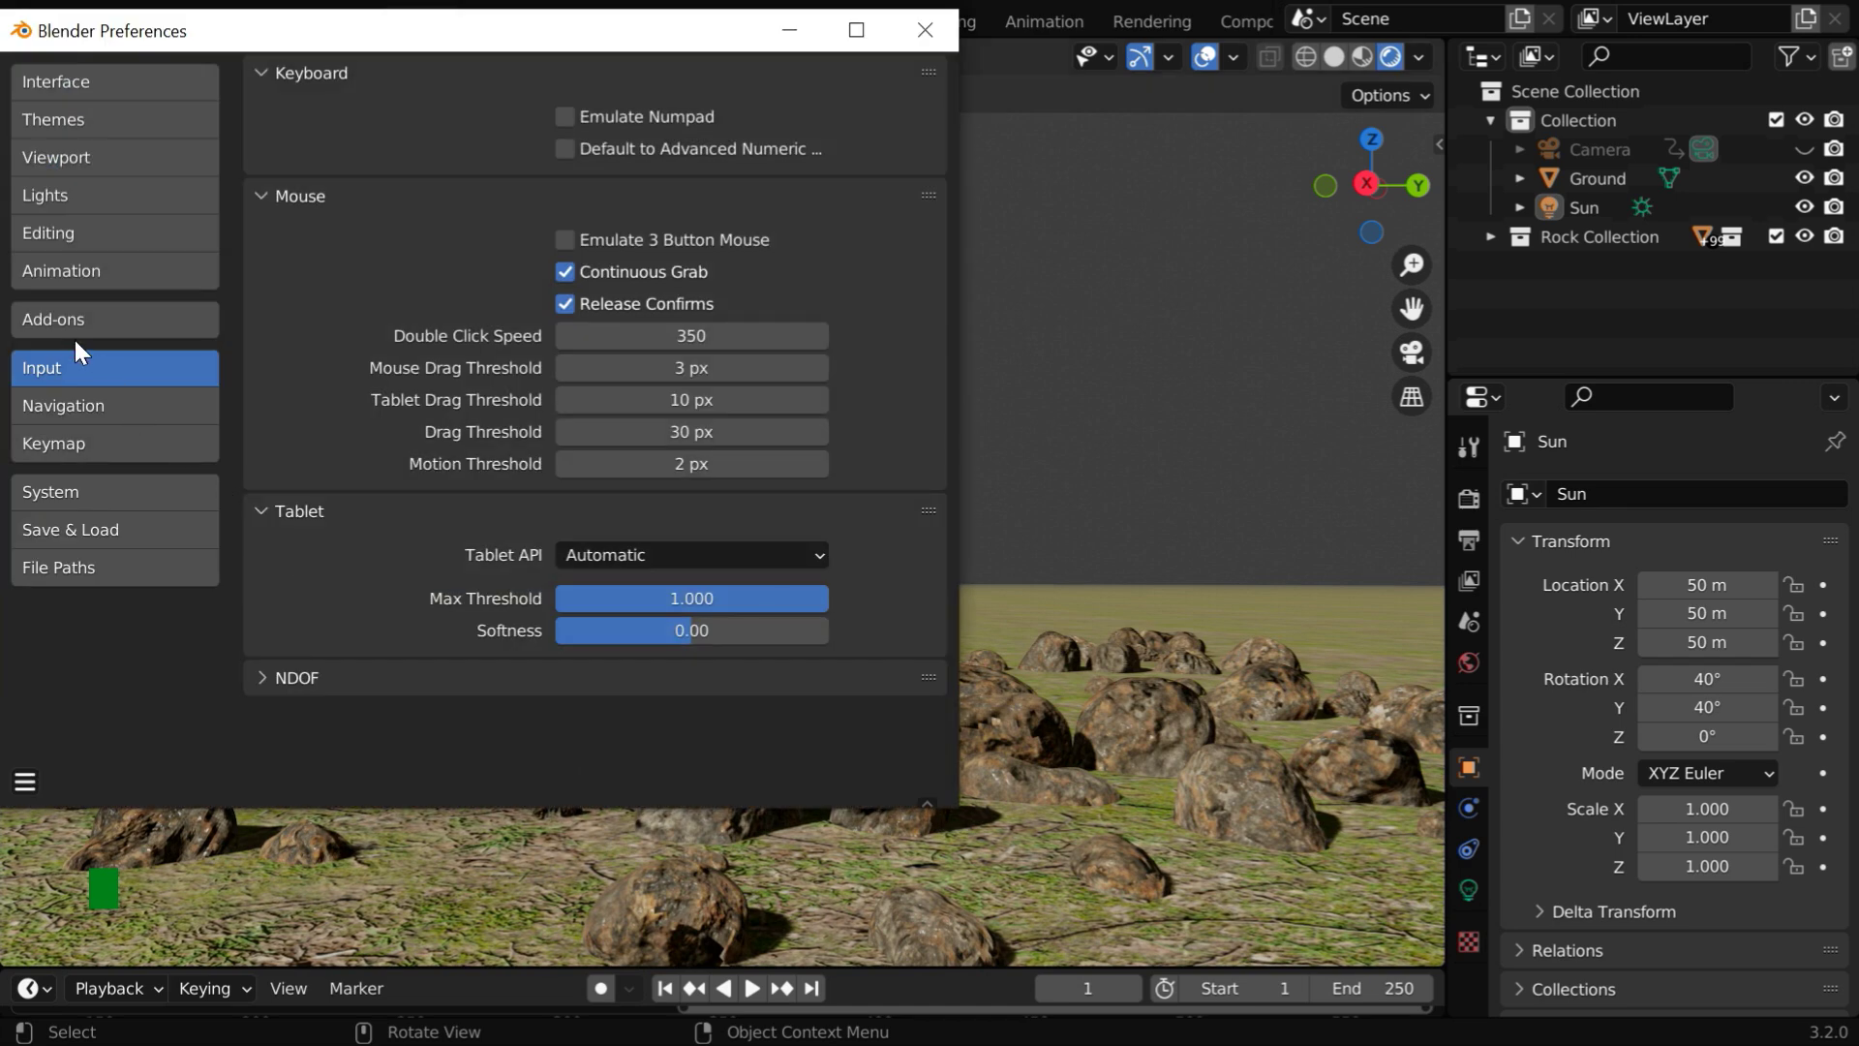
pyautogui.click(79, 325)
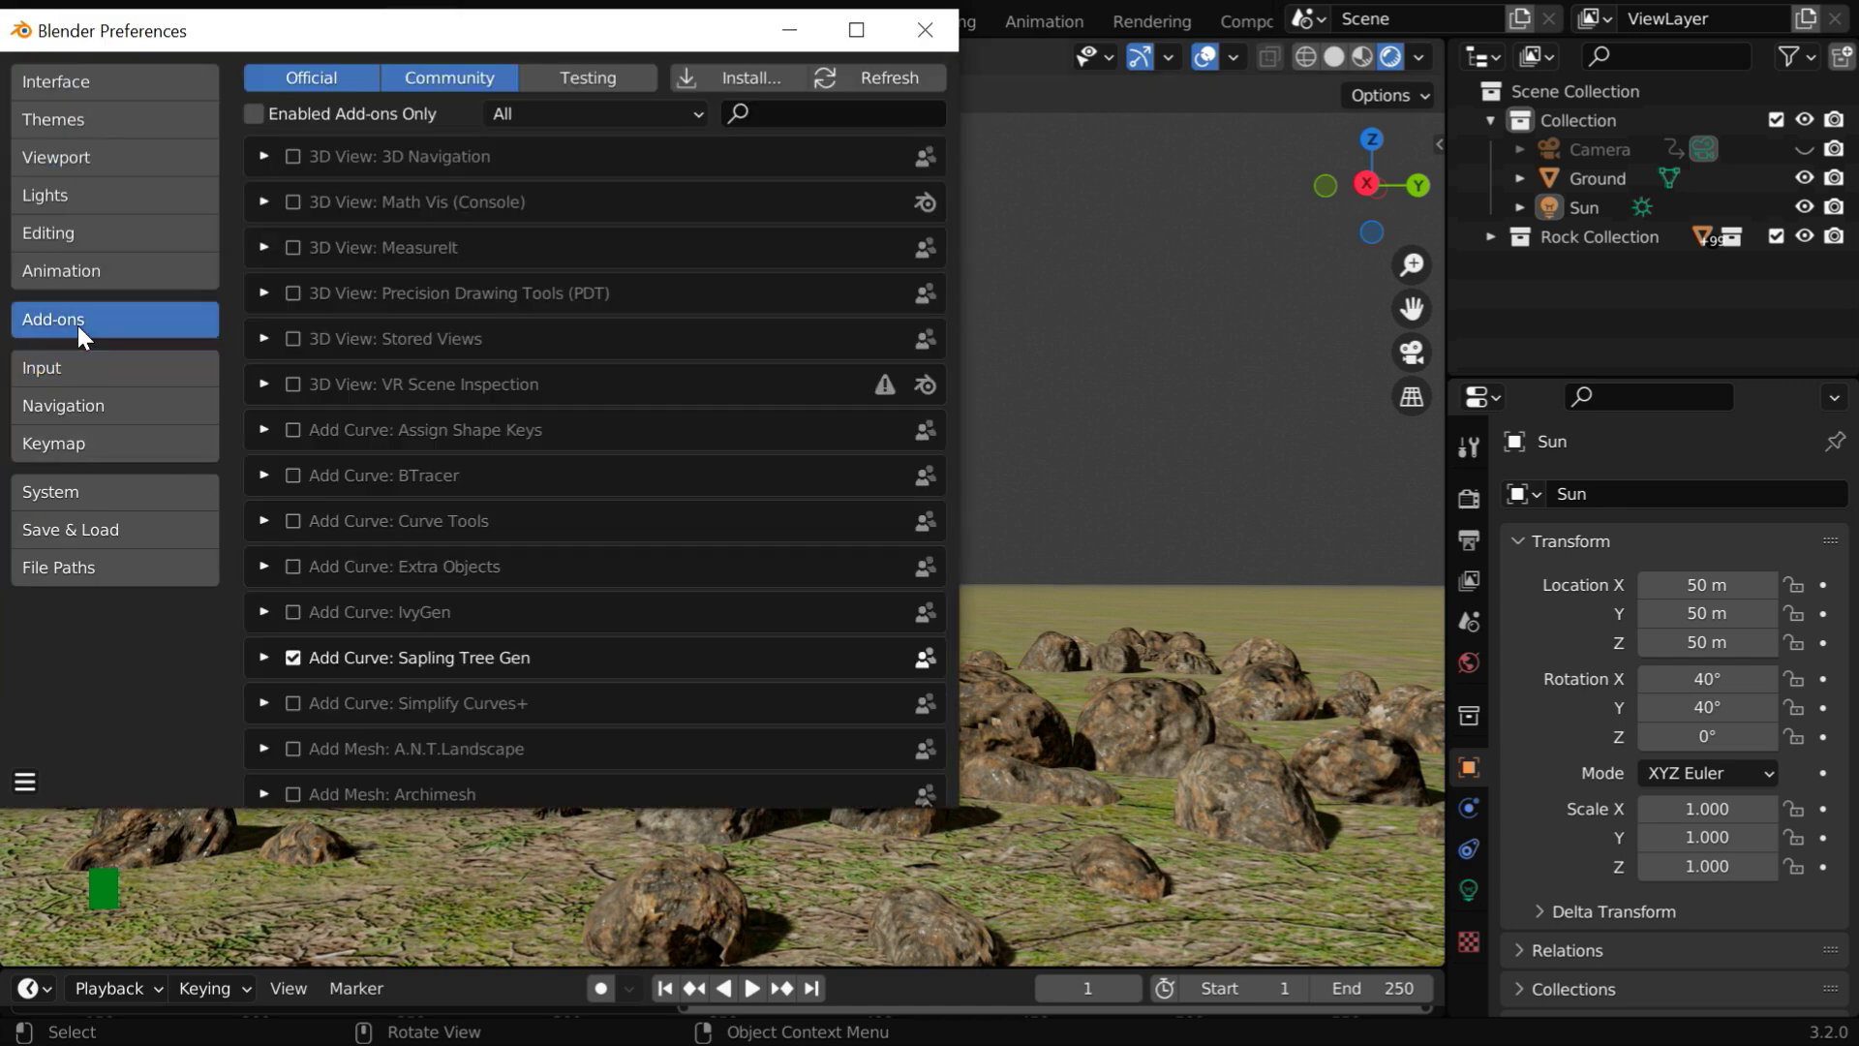
pyautogui.click(827, 116)
pyautogui.write('Dynamic Sky')
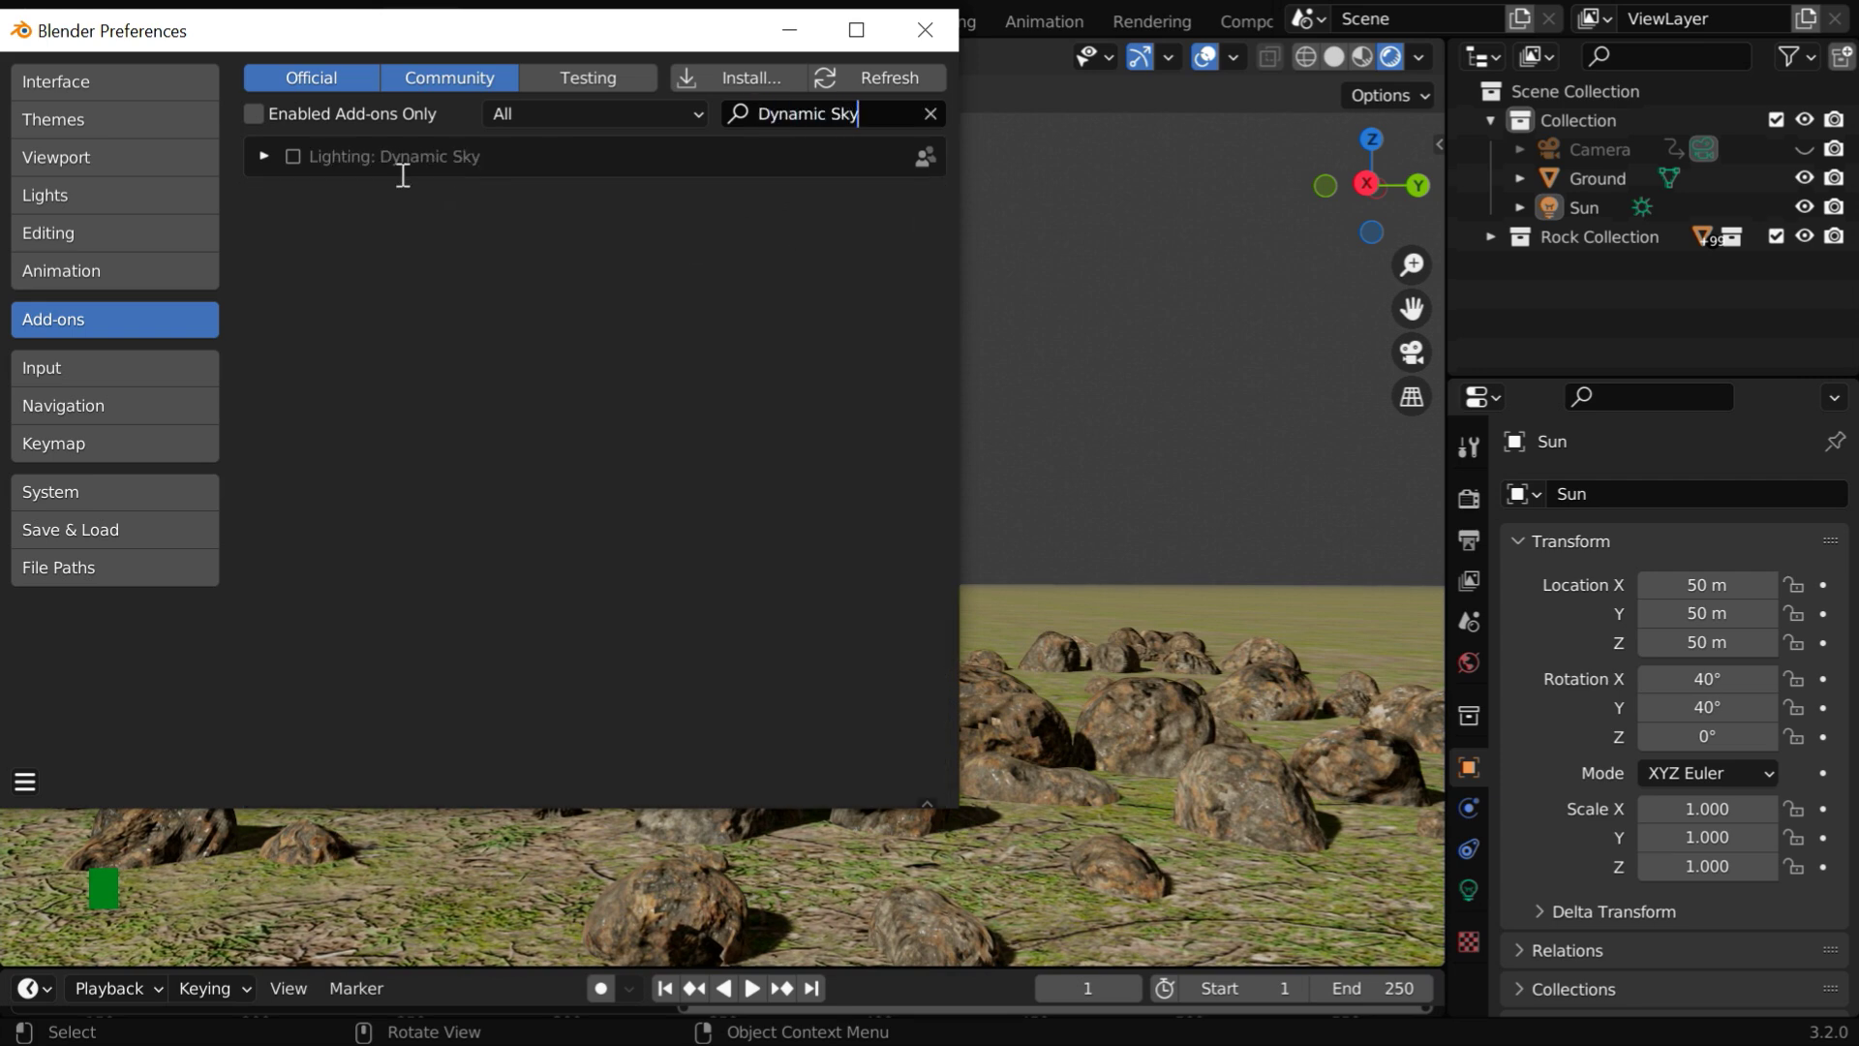
pyautogui.click(291, 155)
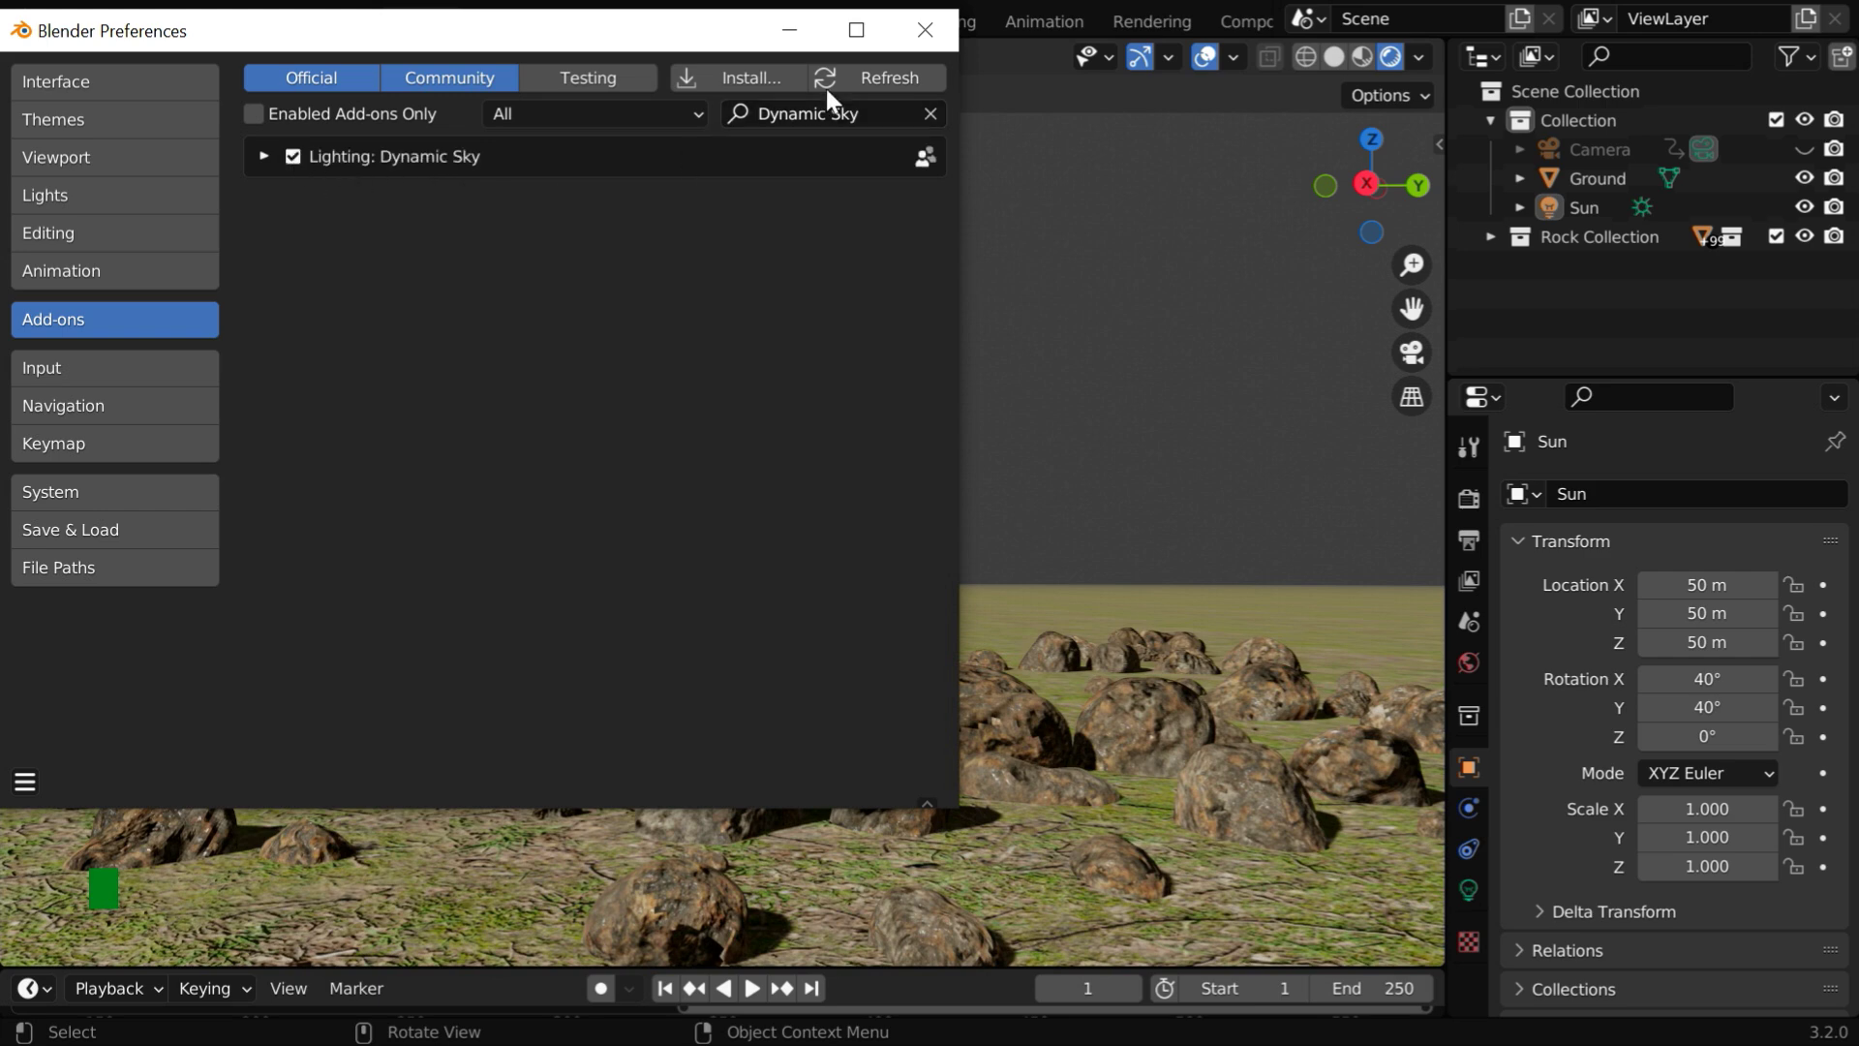
pyautogui.click(920, 39)
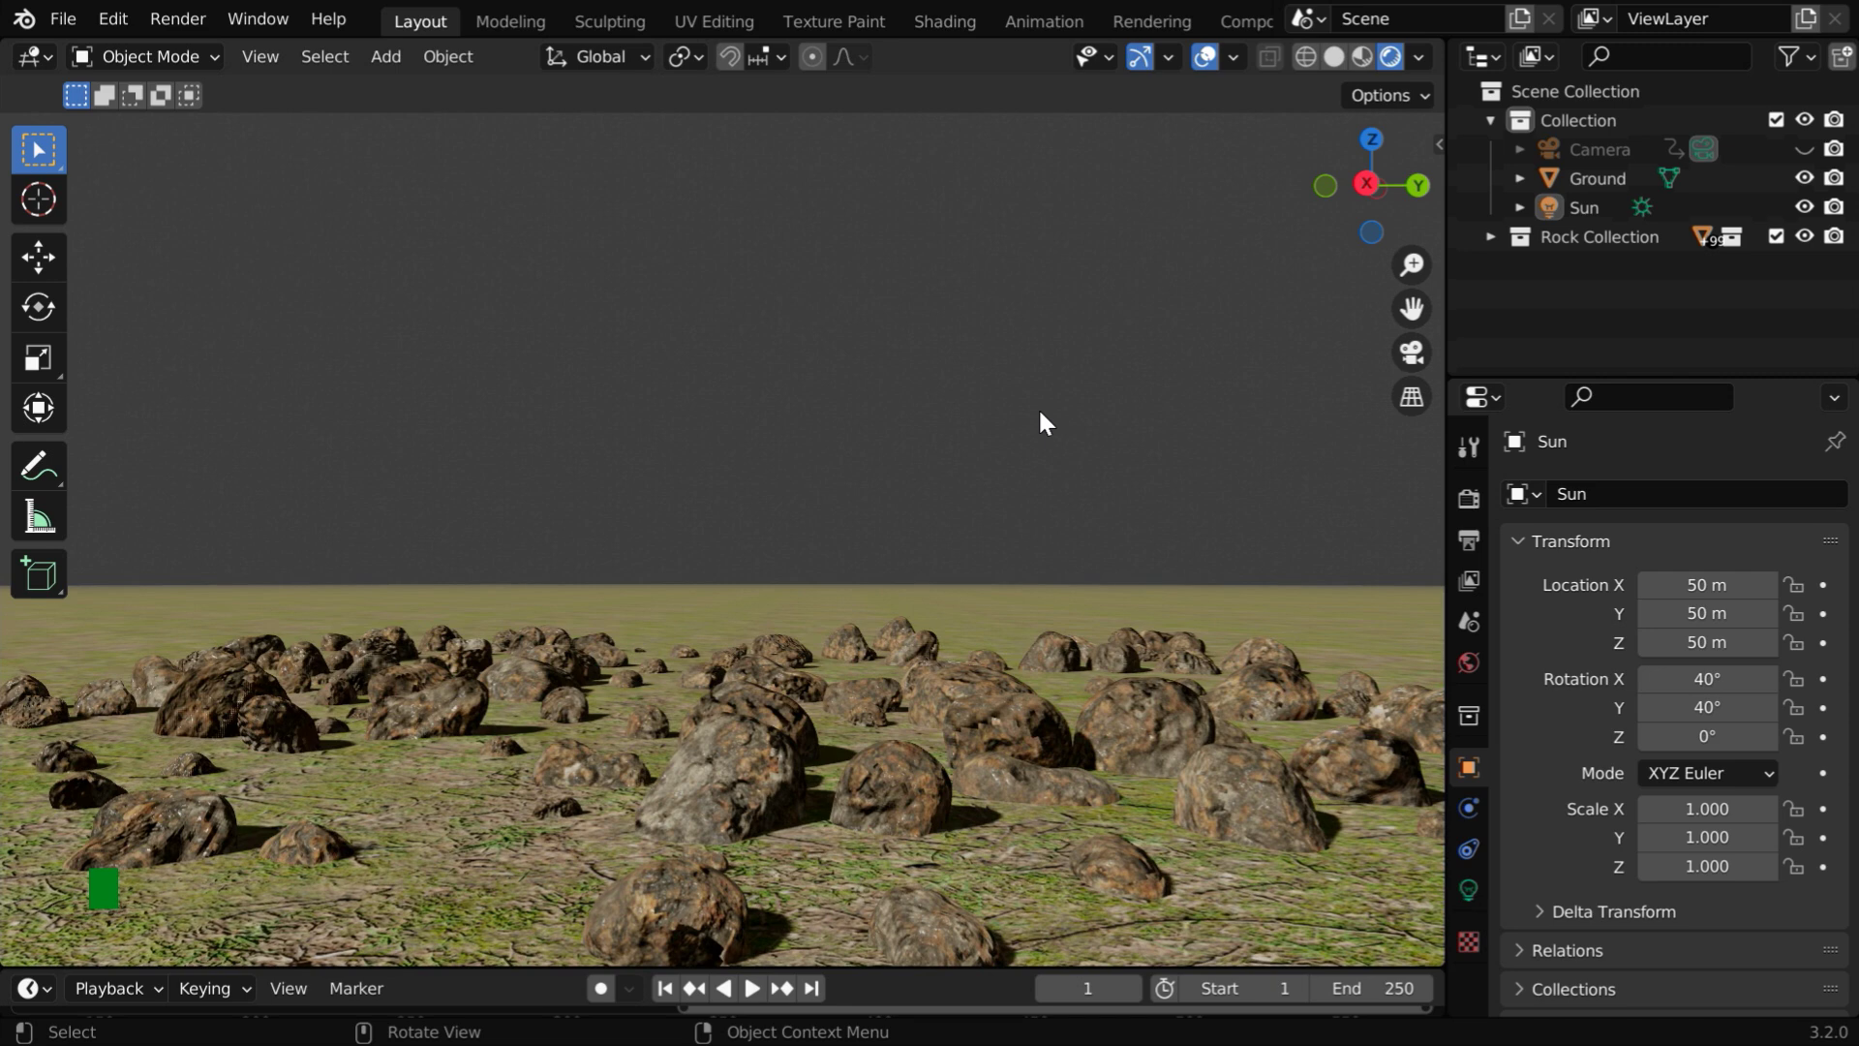
# Create a new dynamic sky world with the Dynamic Sky add-on
pyautogui.click(1439, 139)
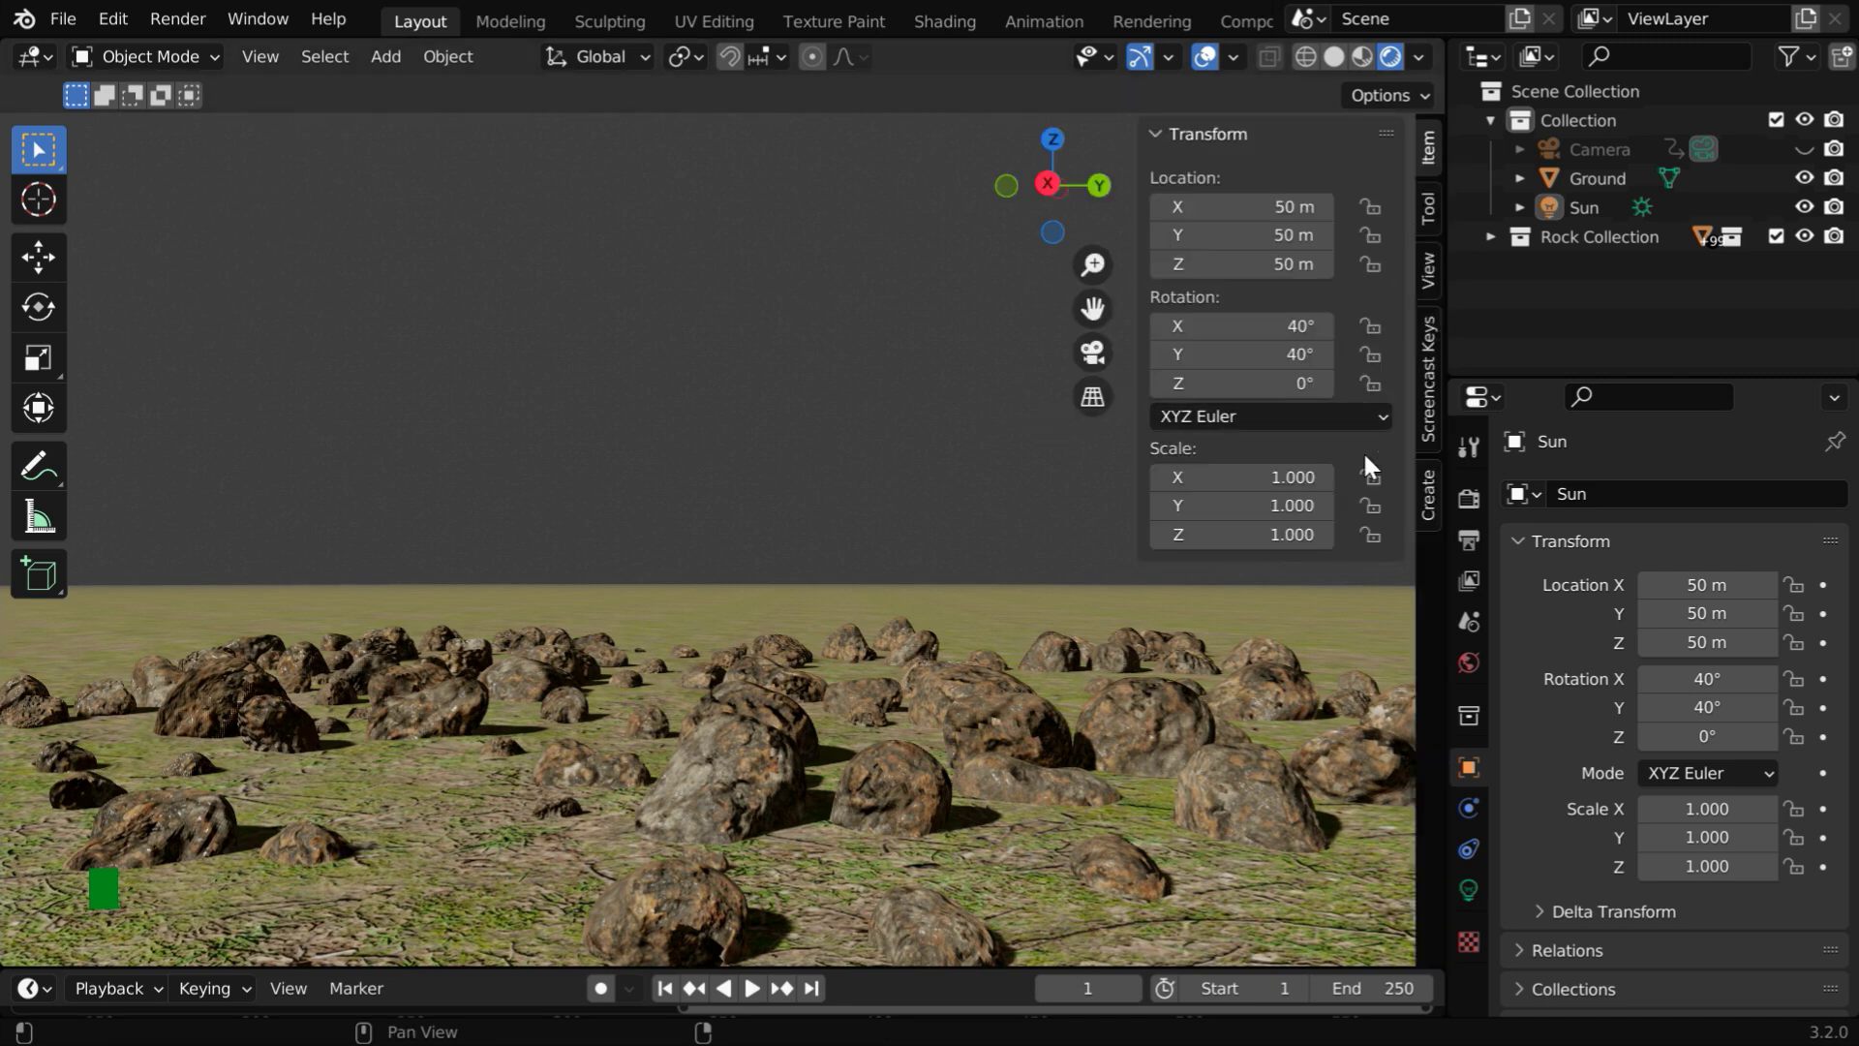
pyautogui.click(1431, 491)
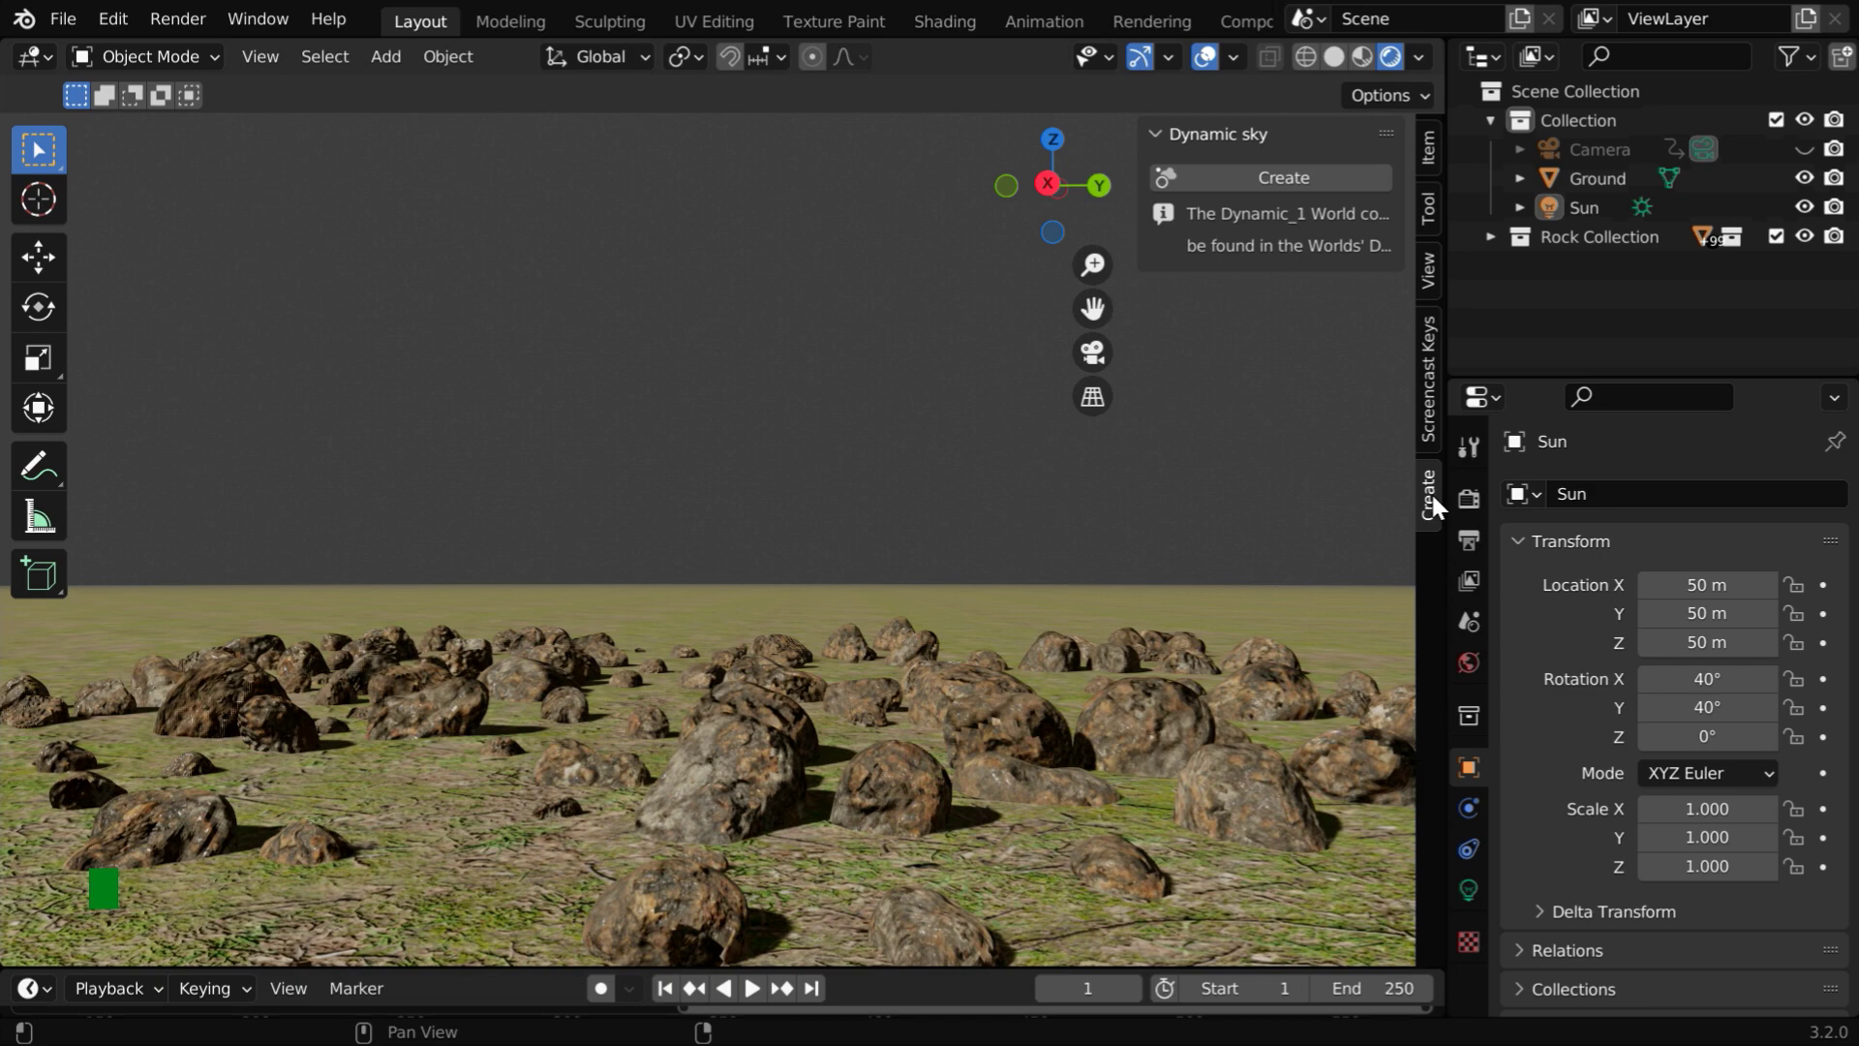
pyautogui.click(1324, 176)
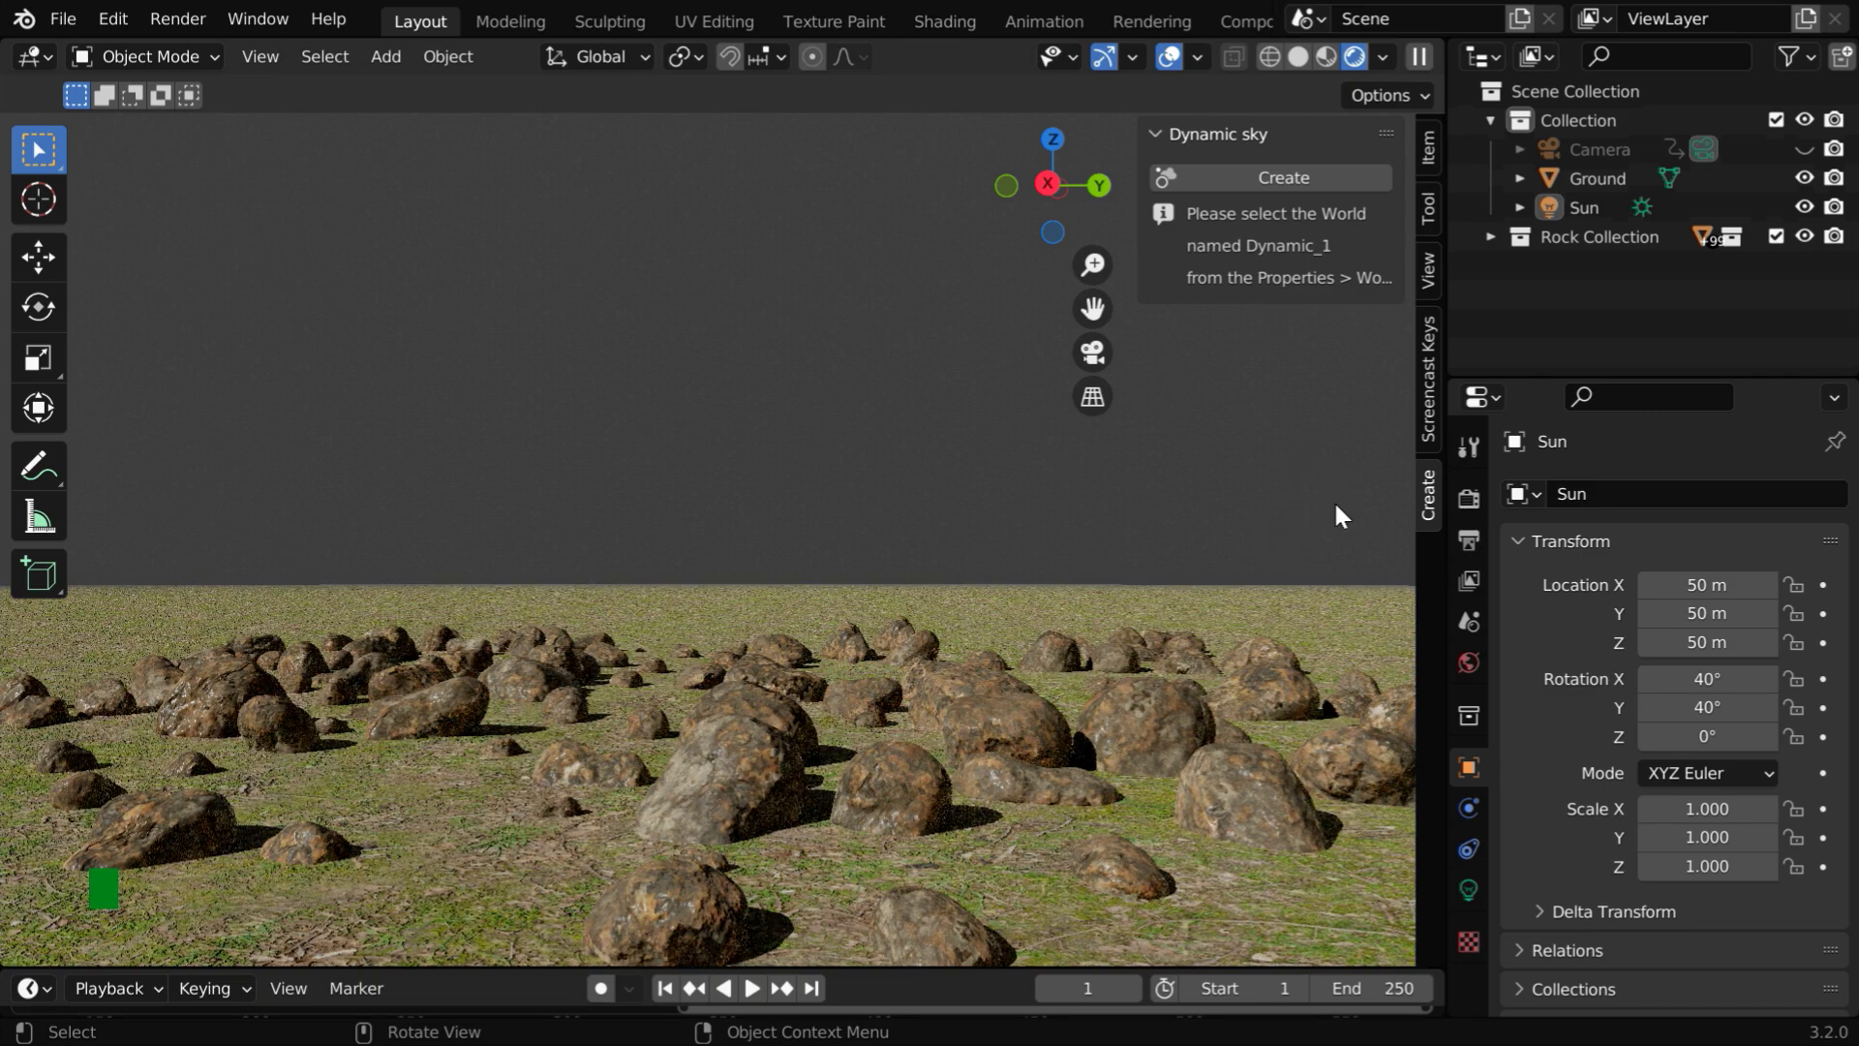
# Set the scene's render engine to Eevee
pyautogui.click(1470, 499)
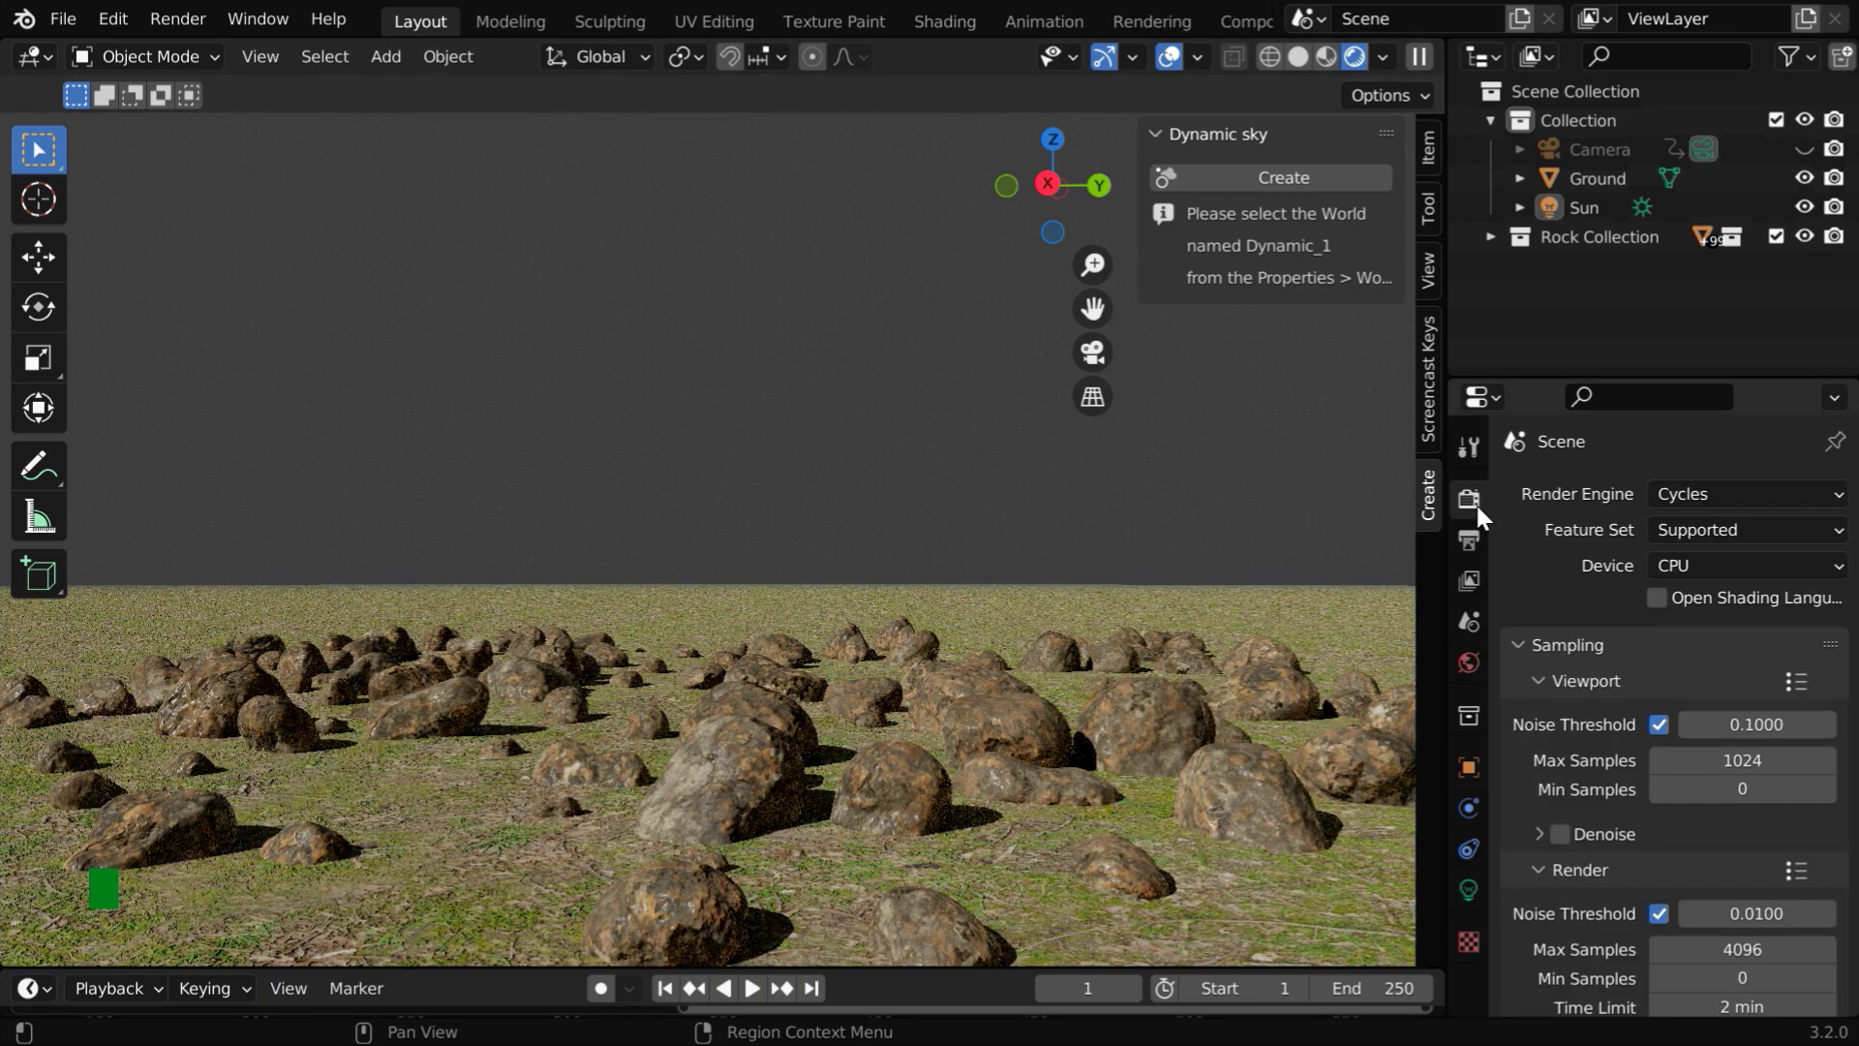
pyautogui.click(1695, 497)
pyautogui.click(1704, 538)
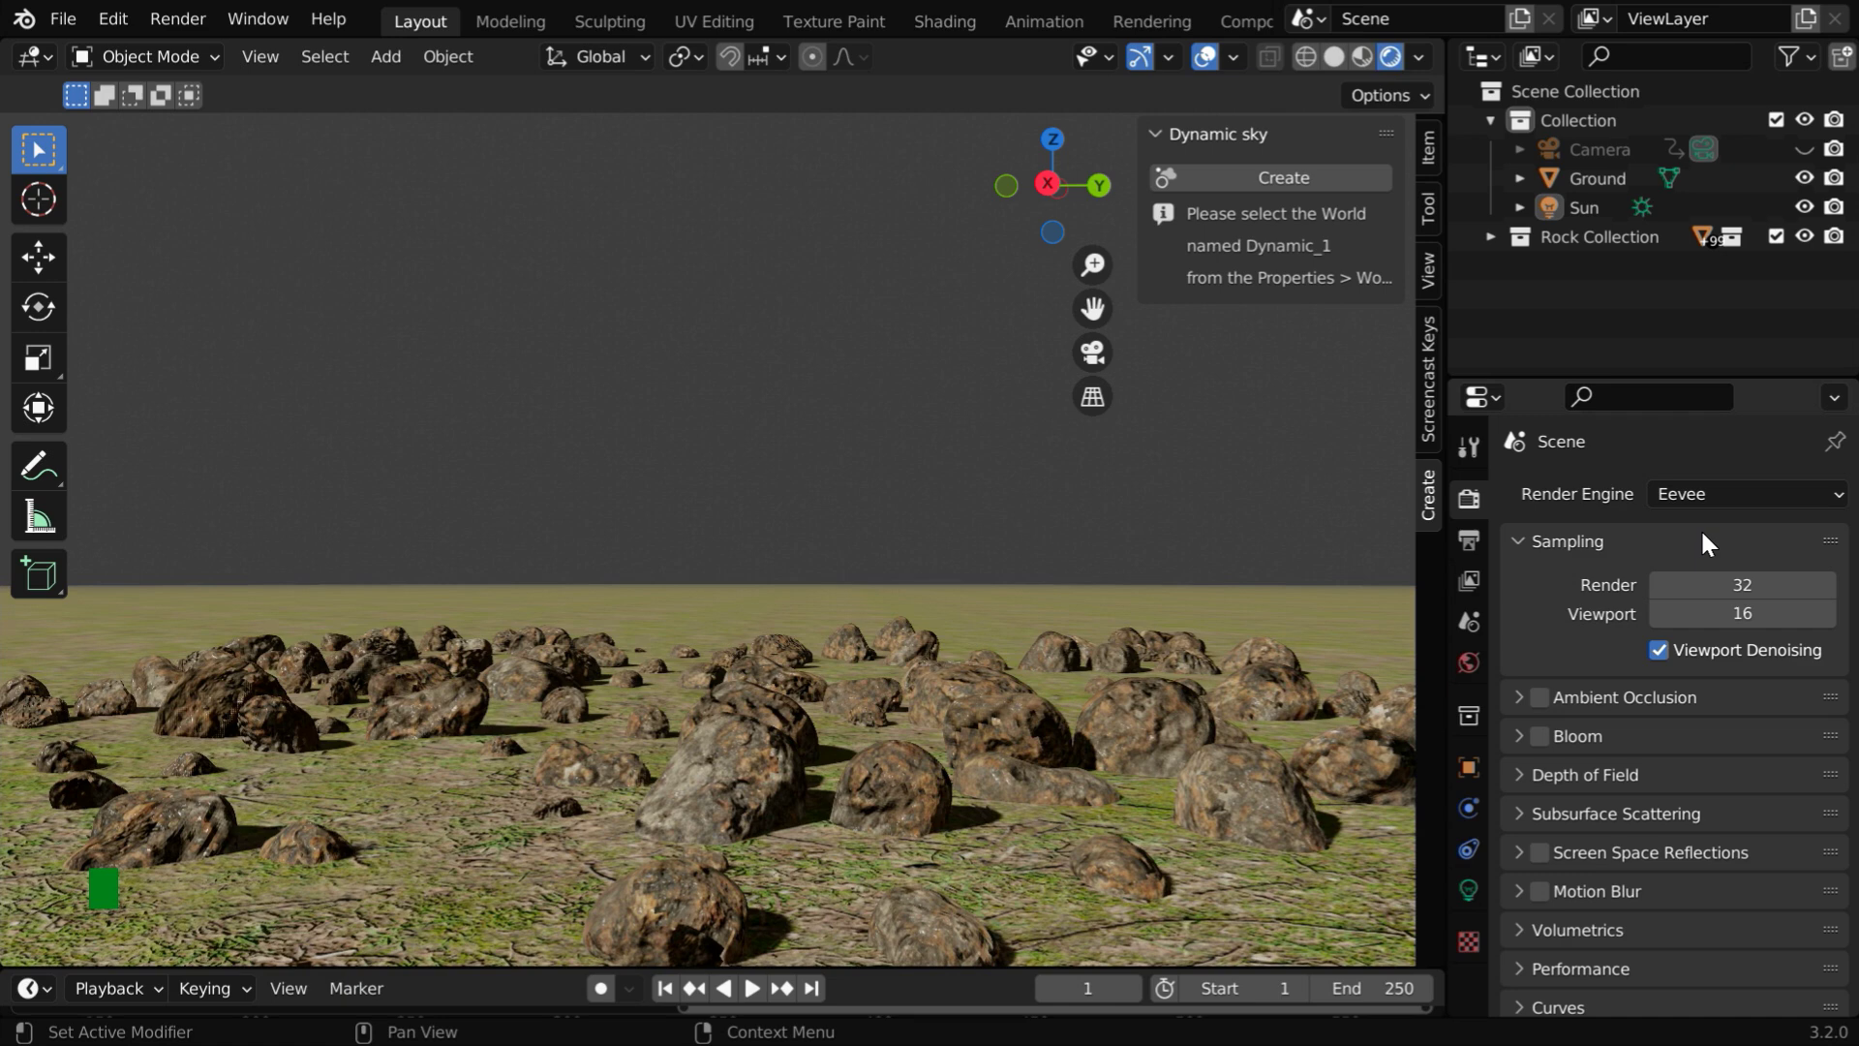
# Assign Dynamic_1 as the scene's world and display its Dynamic sky settings
pyautogui.click(1469, 663)
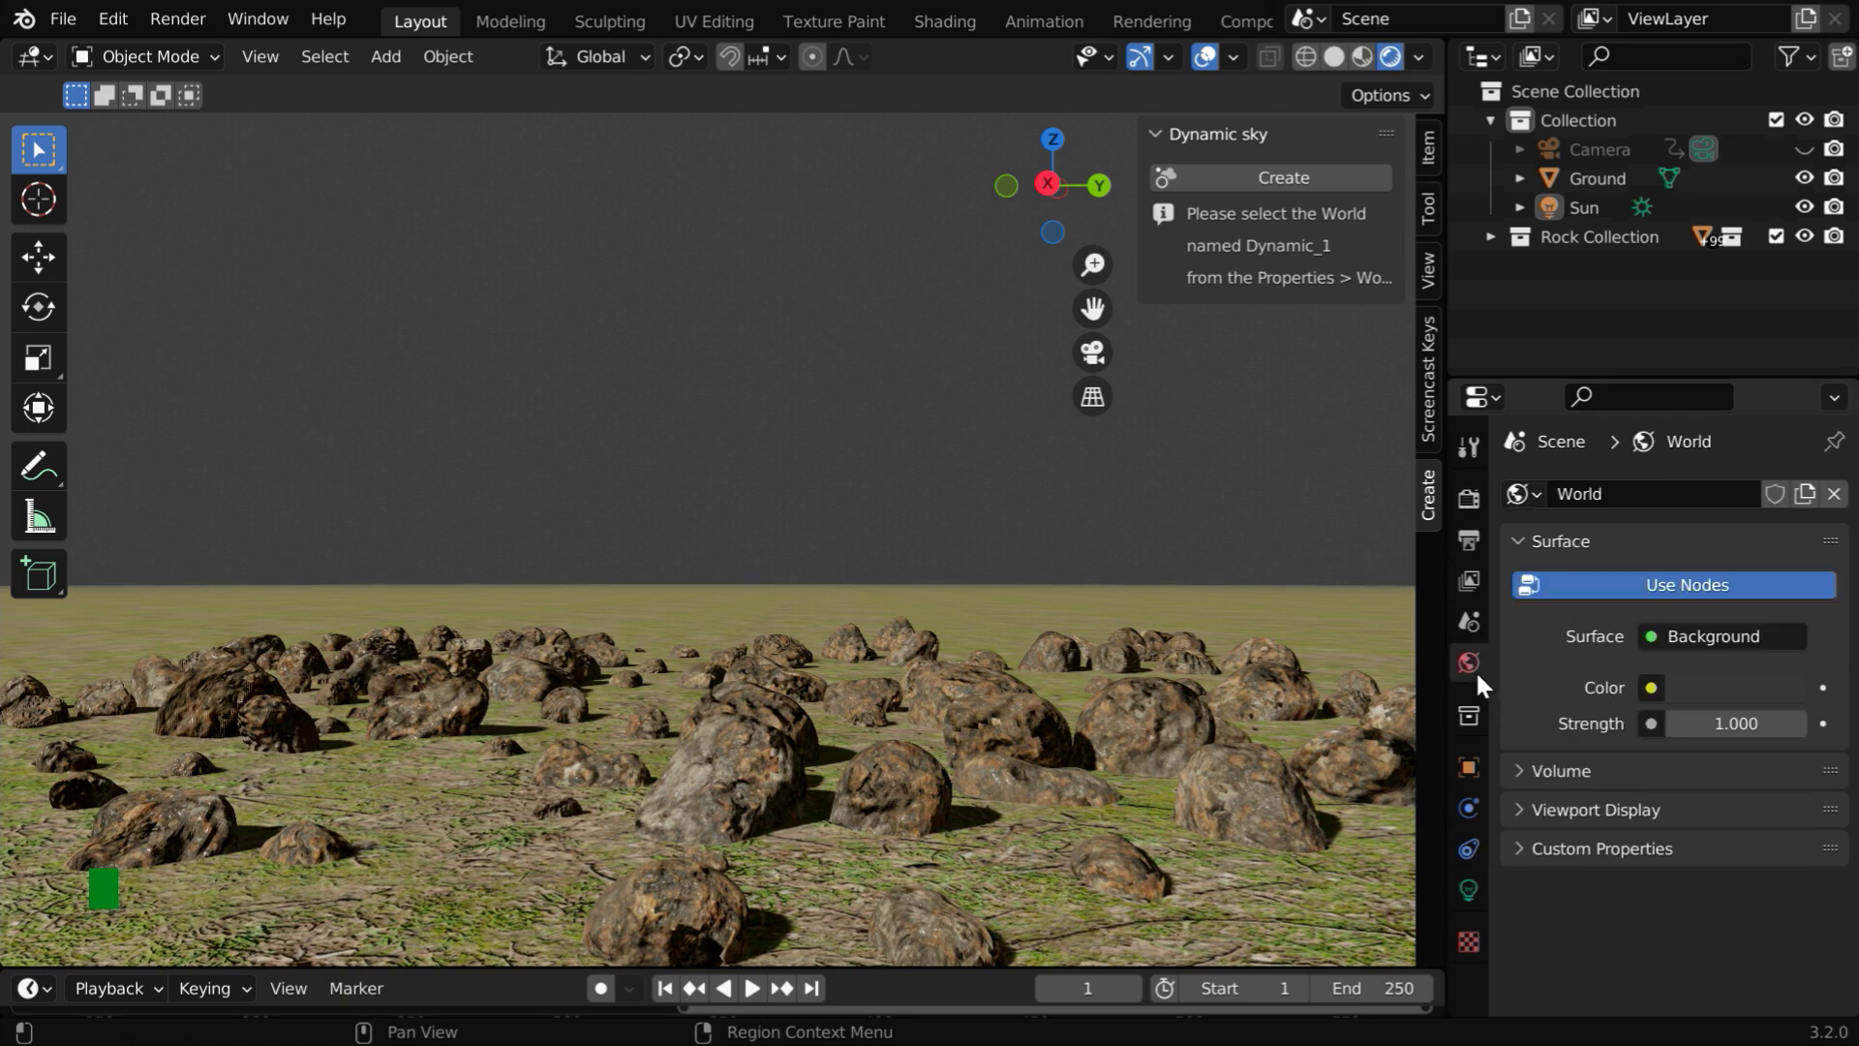
pyautogui.click(1530, 502)
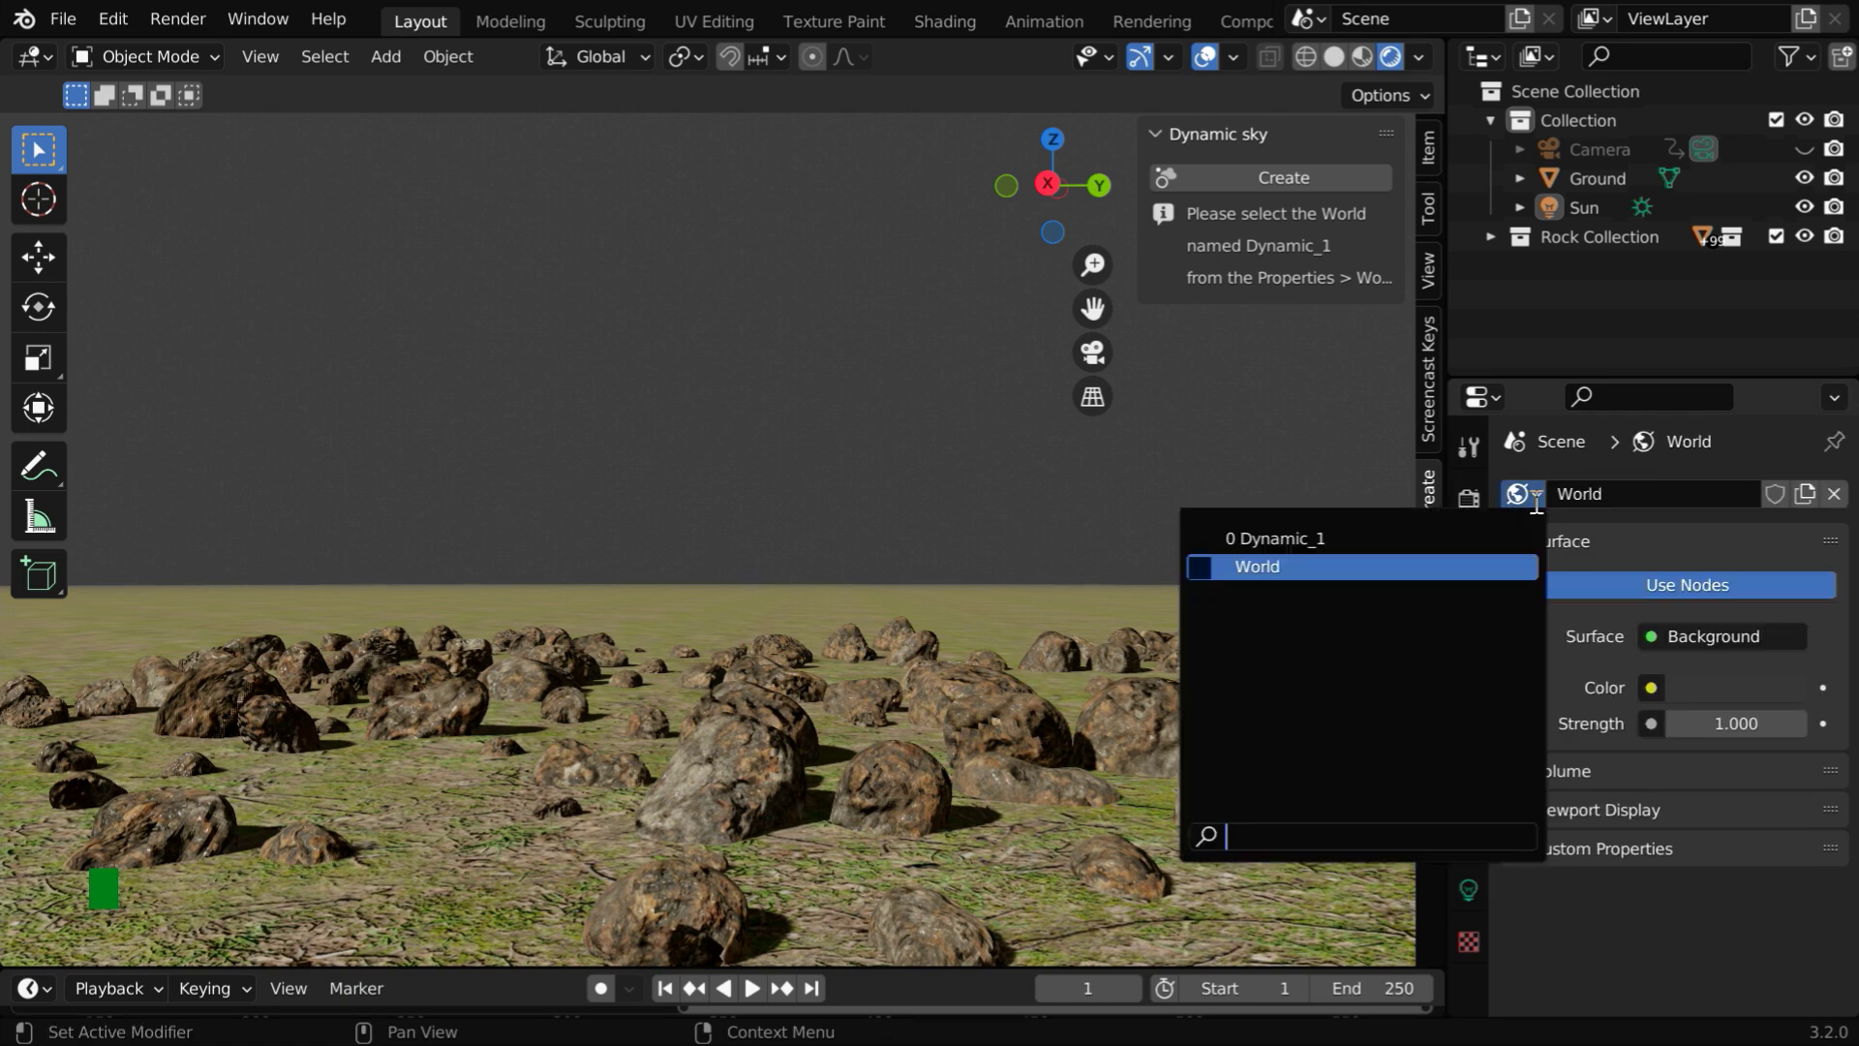
pyautogui.click(1332, 538)
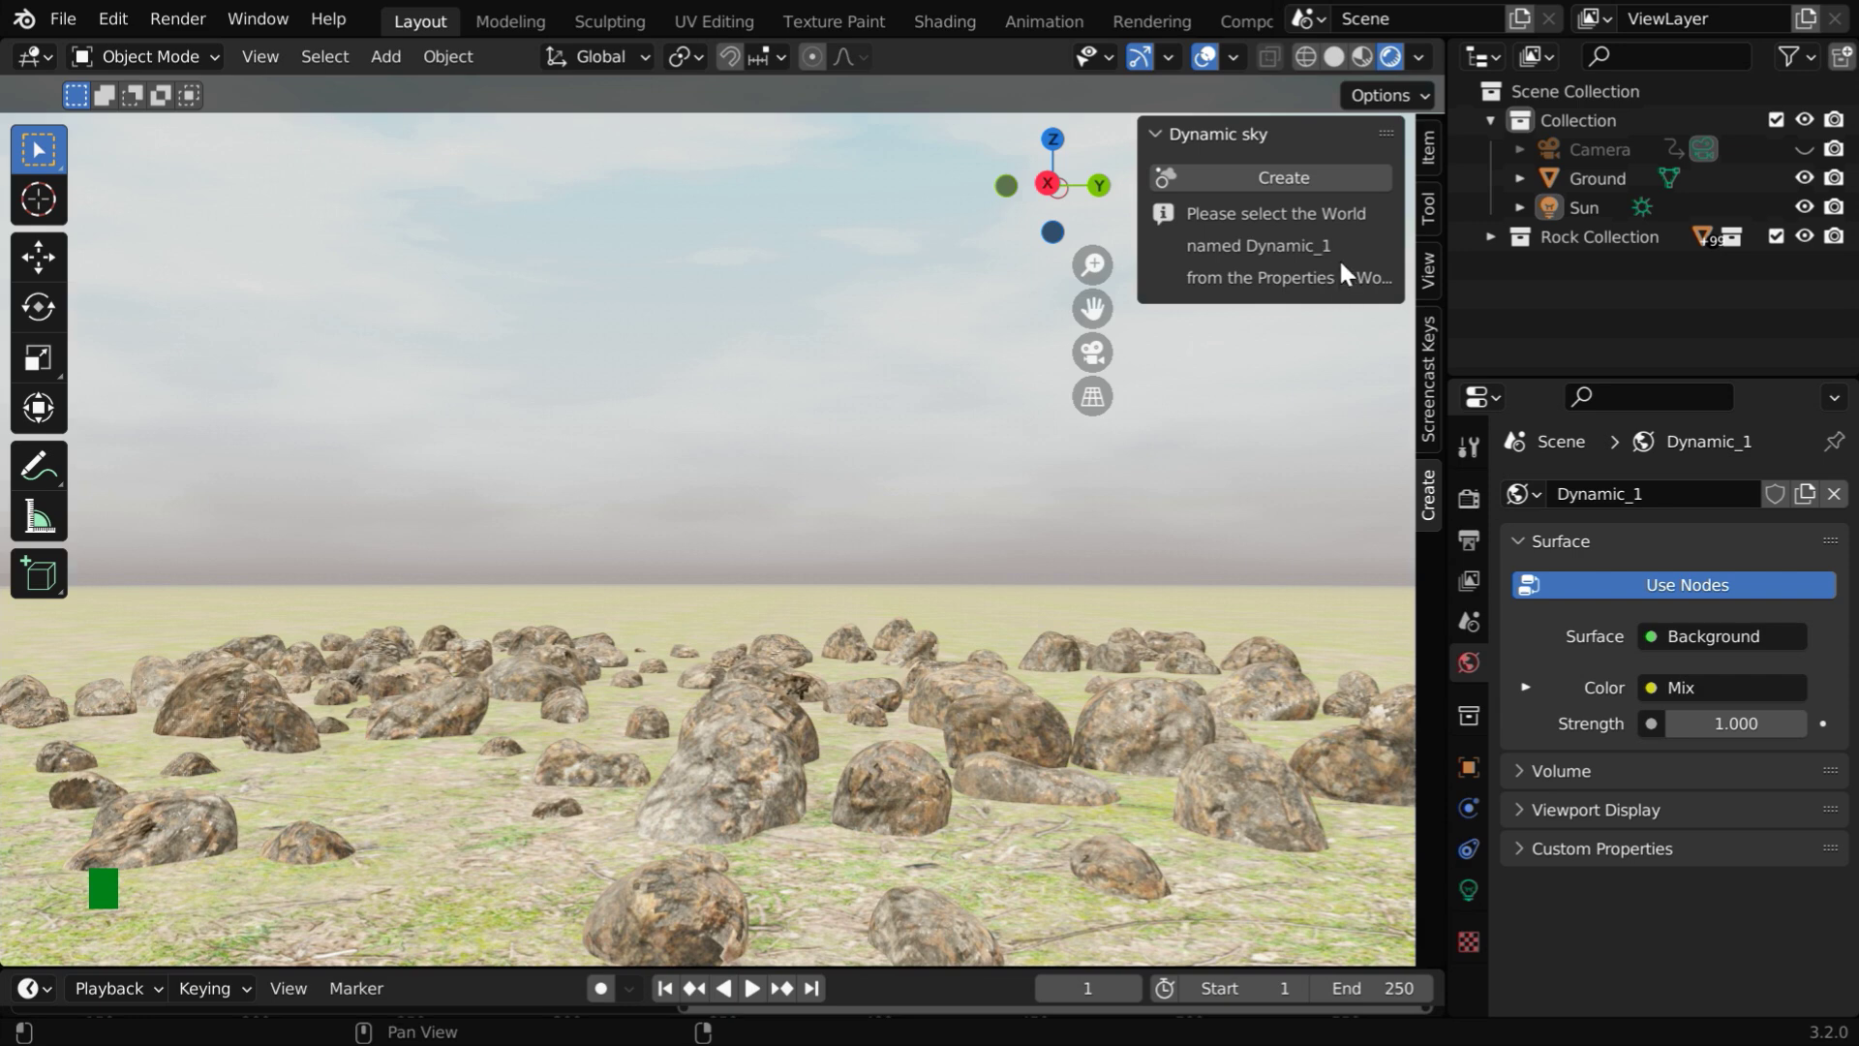
pyautogui.click(1426, 209)
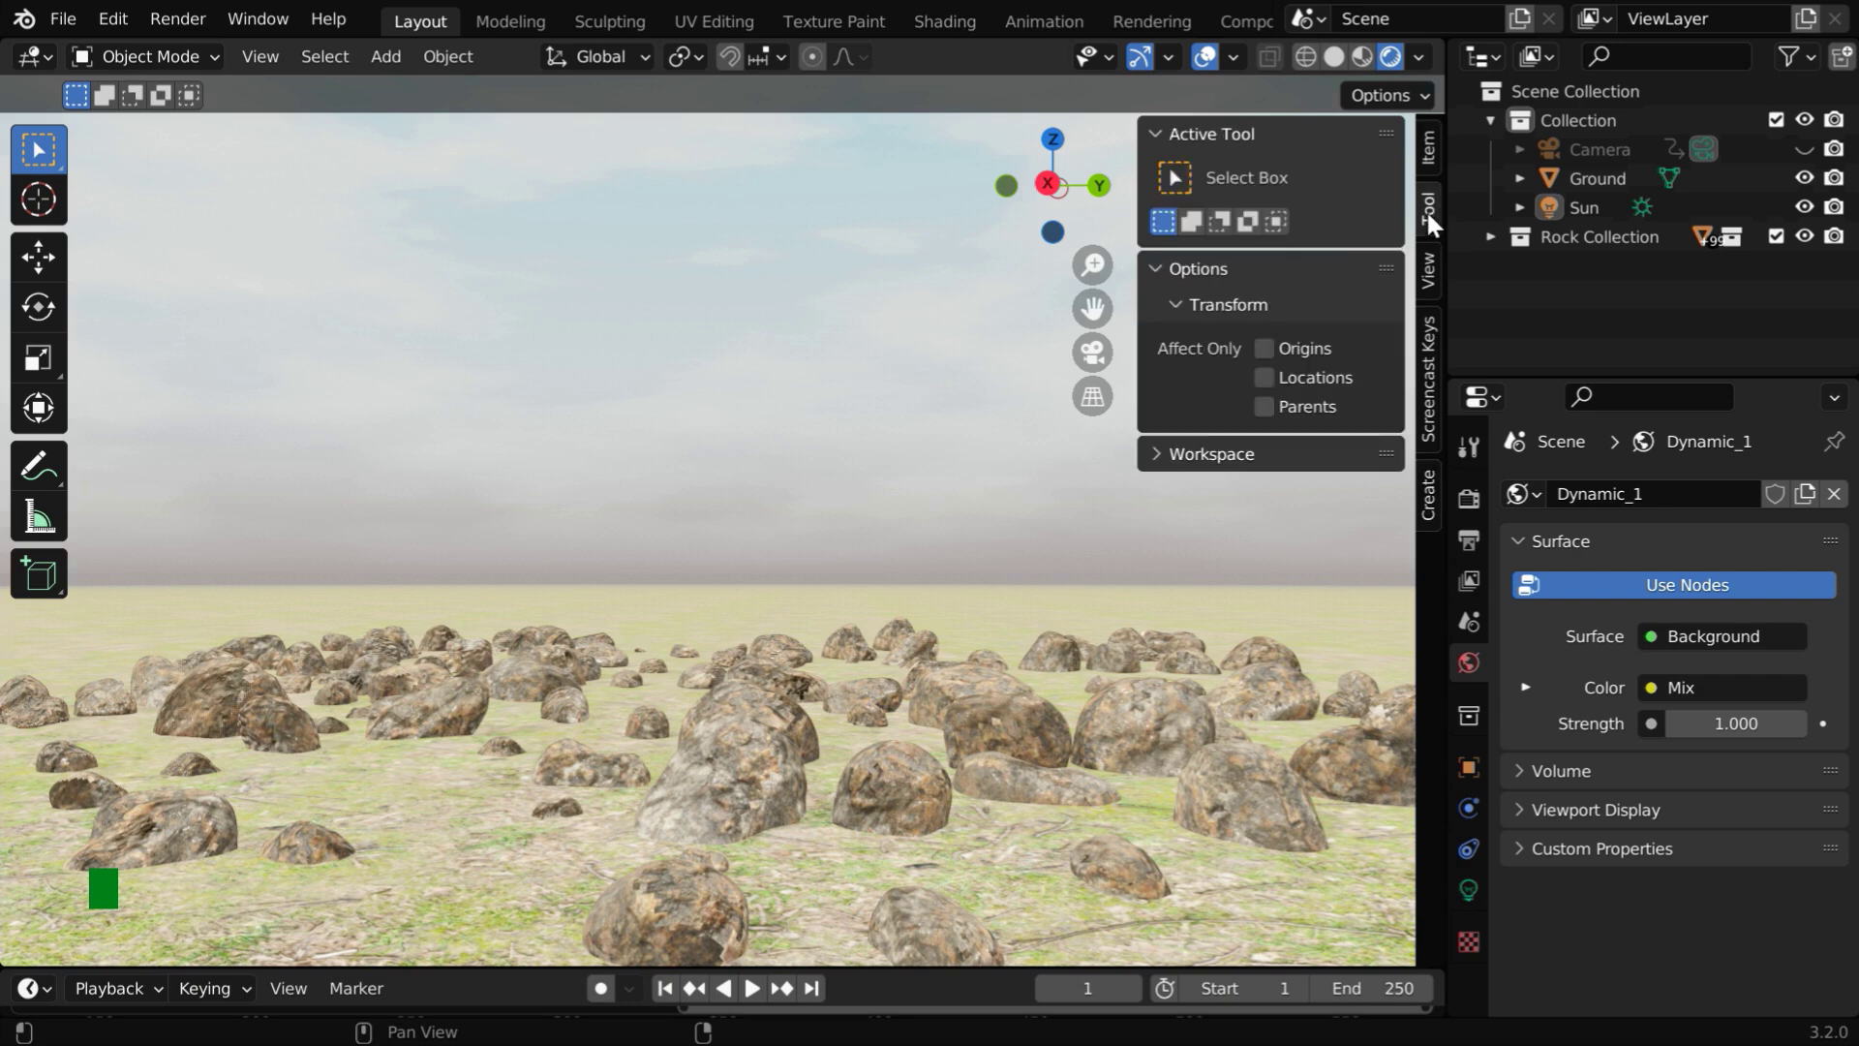
pyautogui.click(1428, 499)
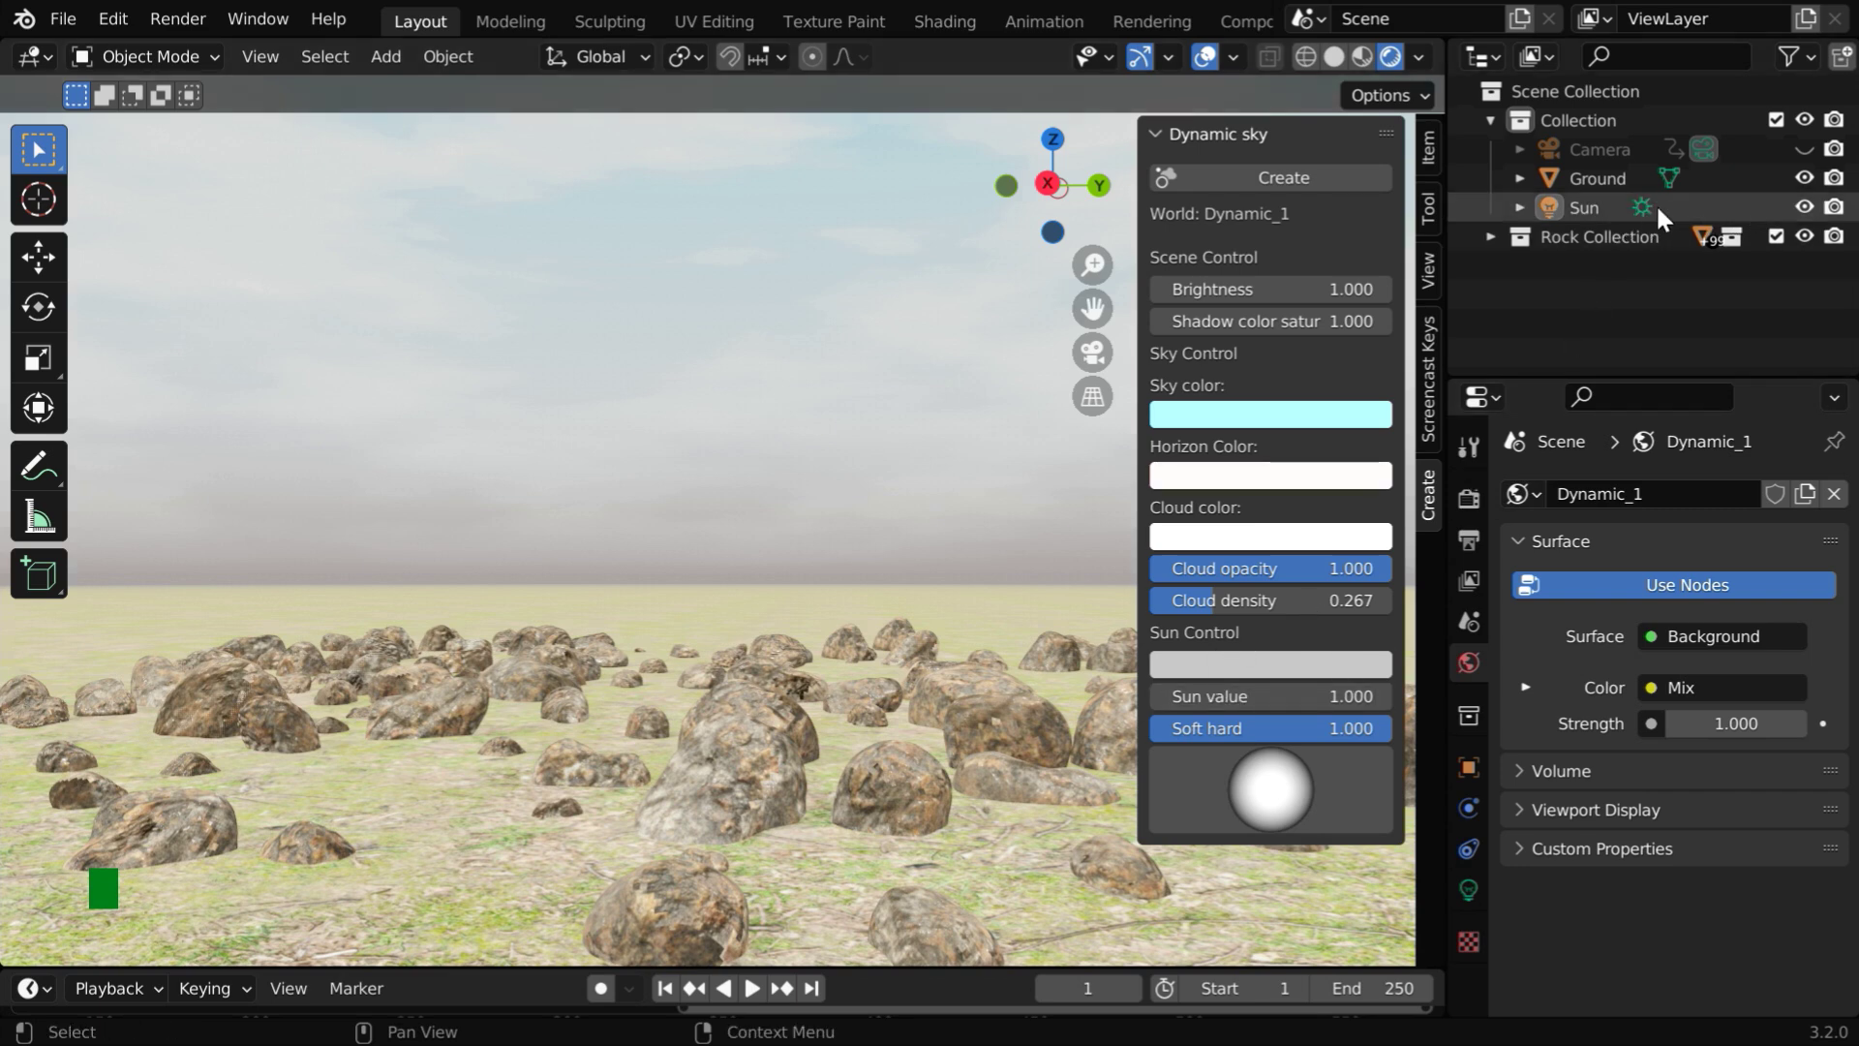
# Hide the Sun light in both the viewport and renders, and set the dynamic sky's Sun value to 0.75
pyautogui.click(1804, 206)
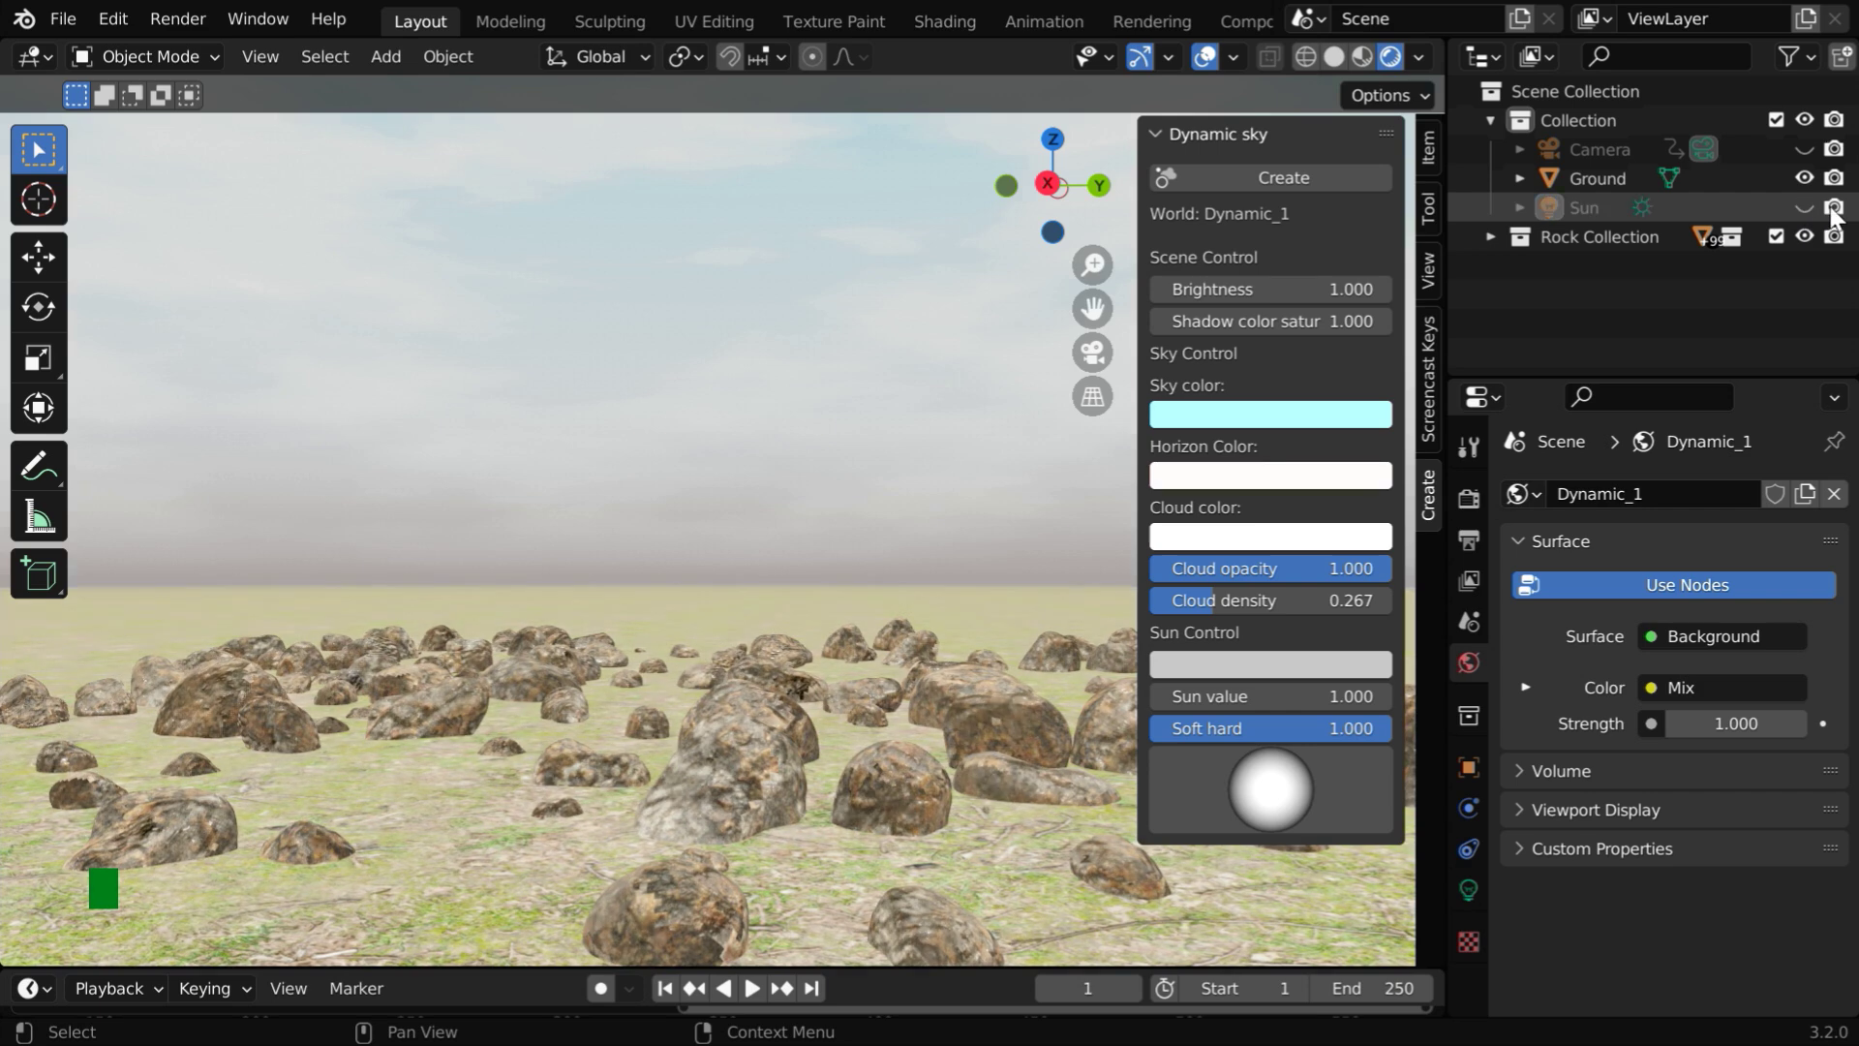
pyautogui.click(1834, 208)
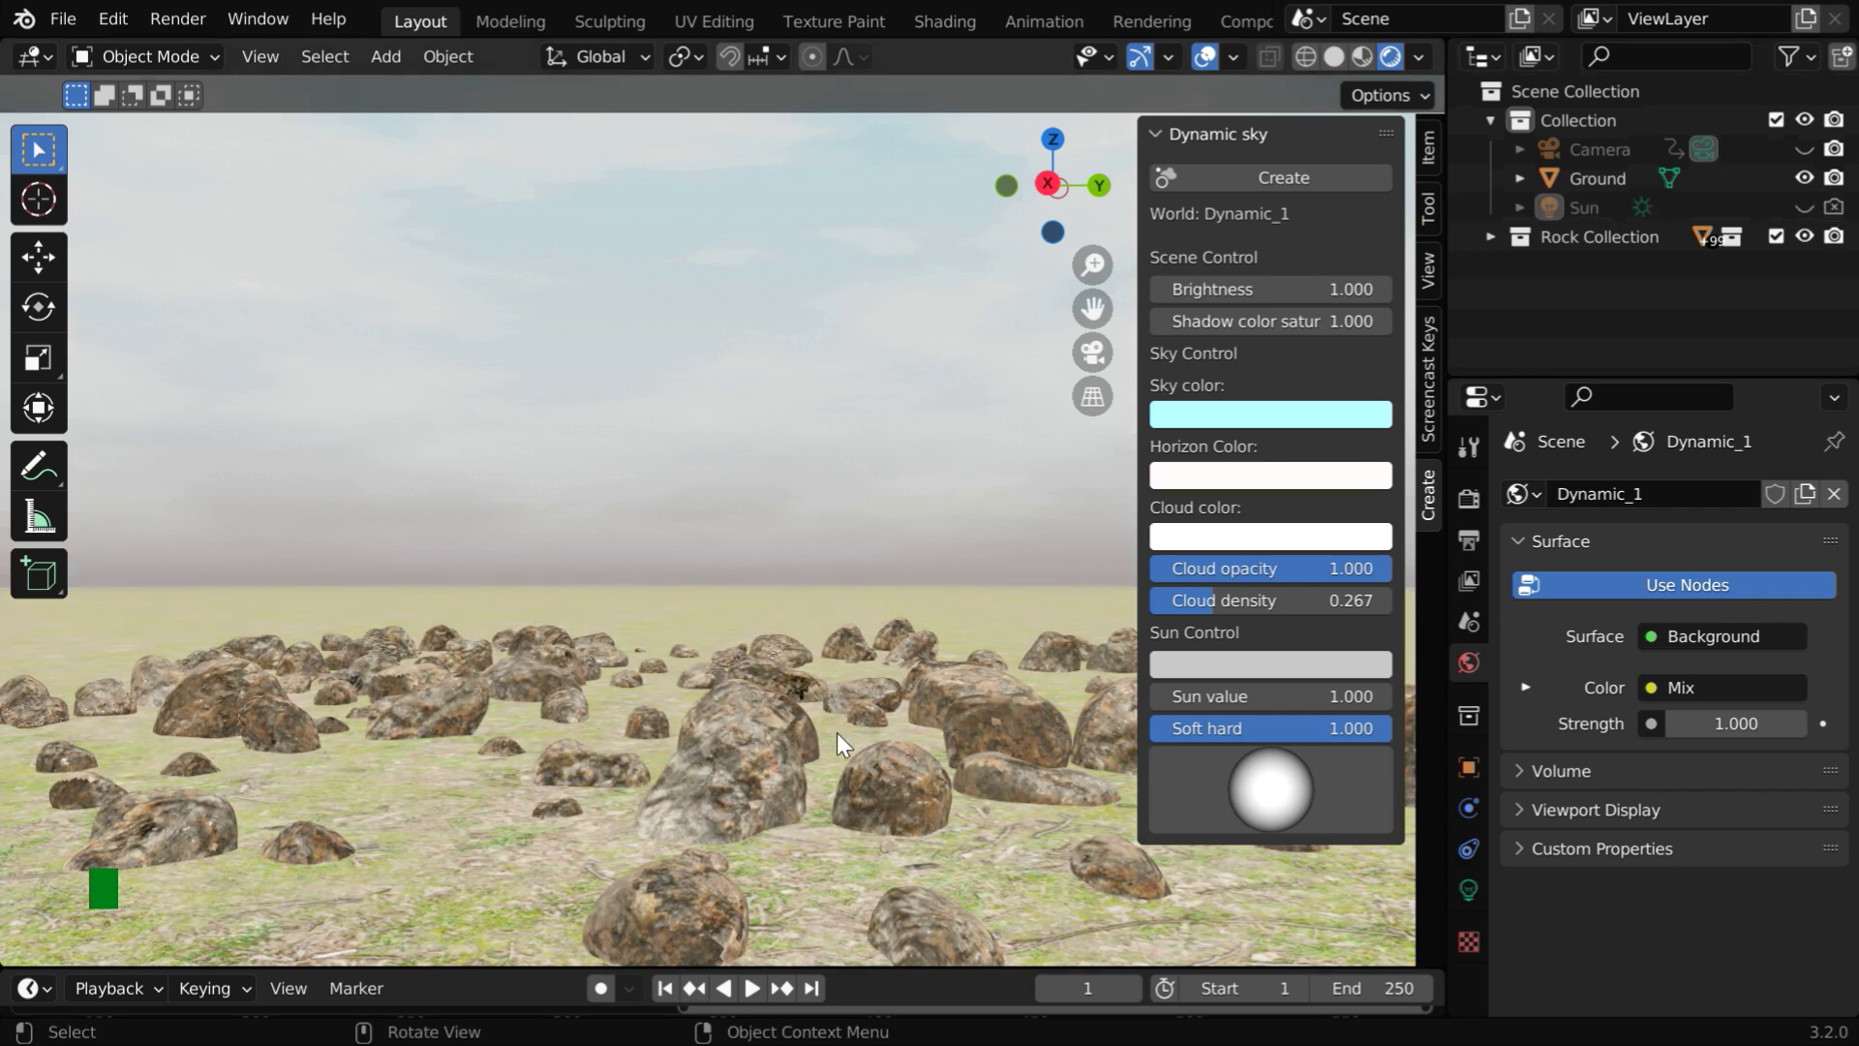
pyautogui.click(1348, 698)
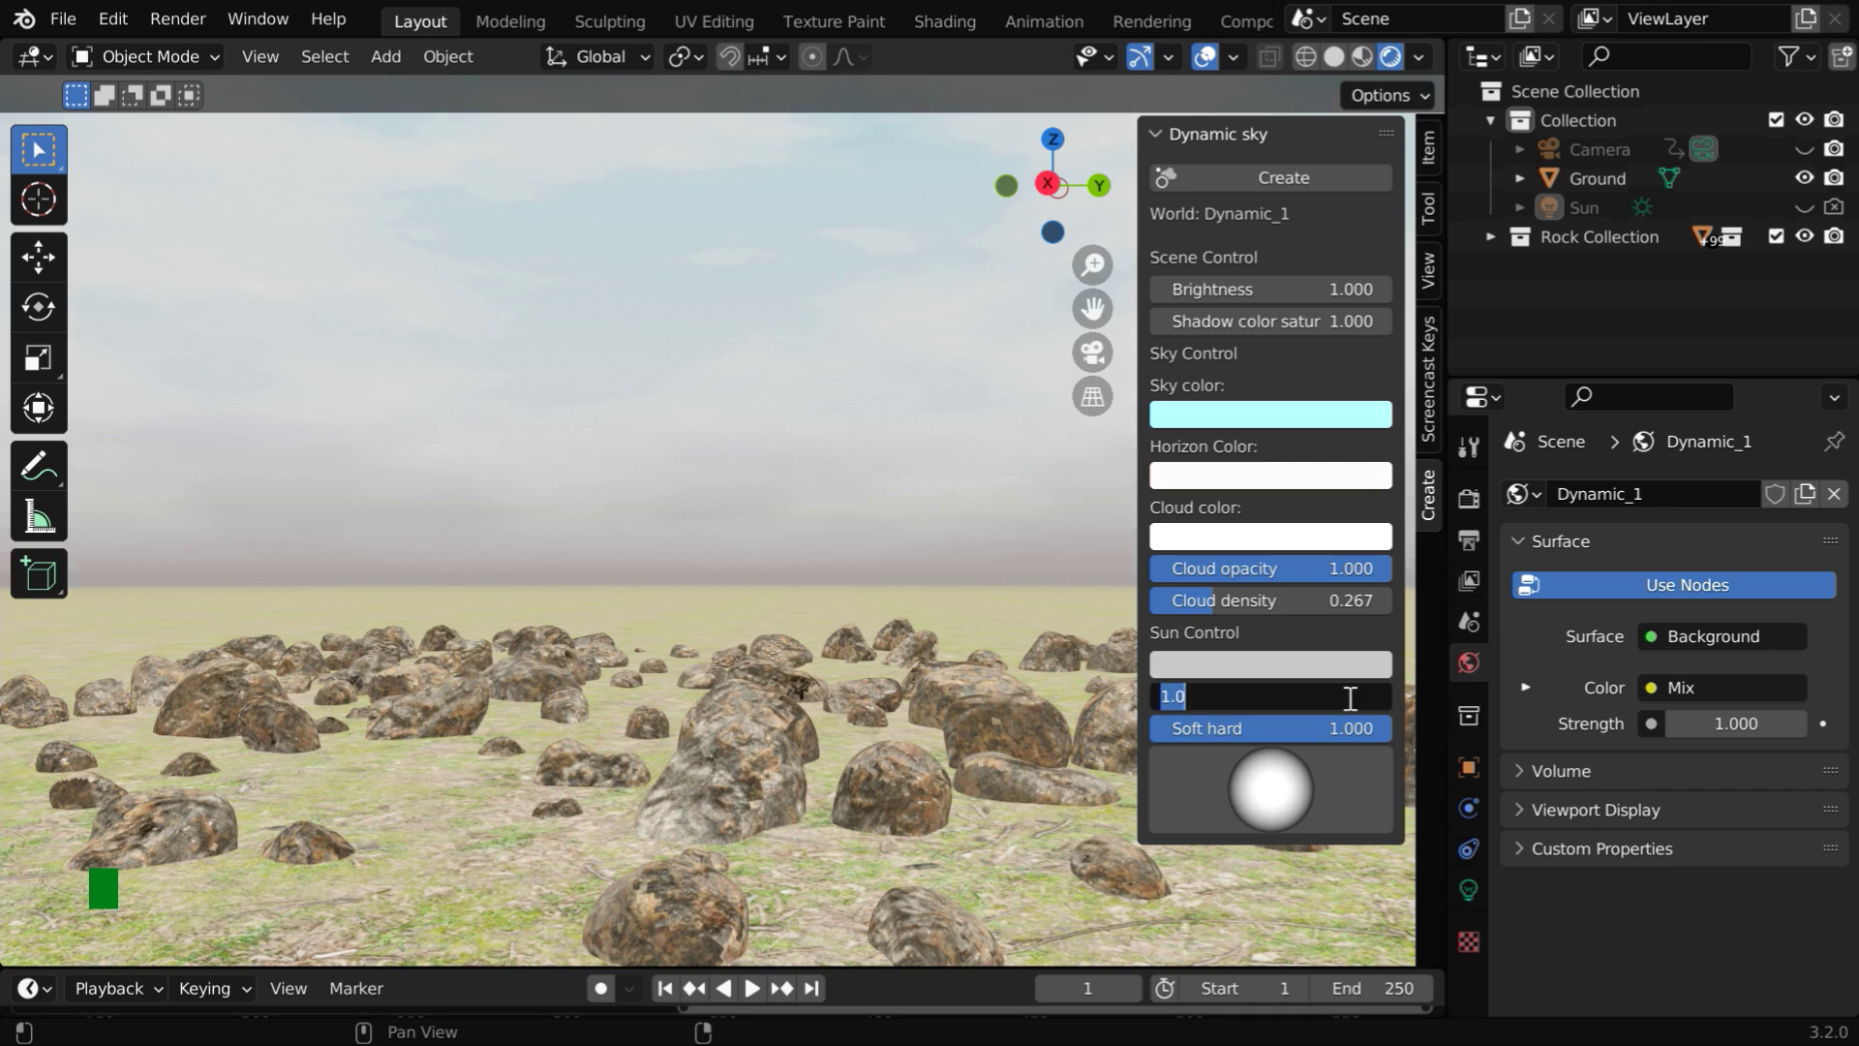
pyautogui.write('0.2')
pyautogui.press('Return')
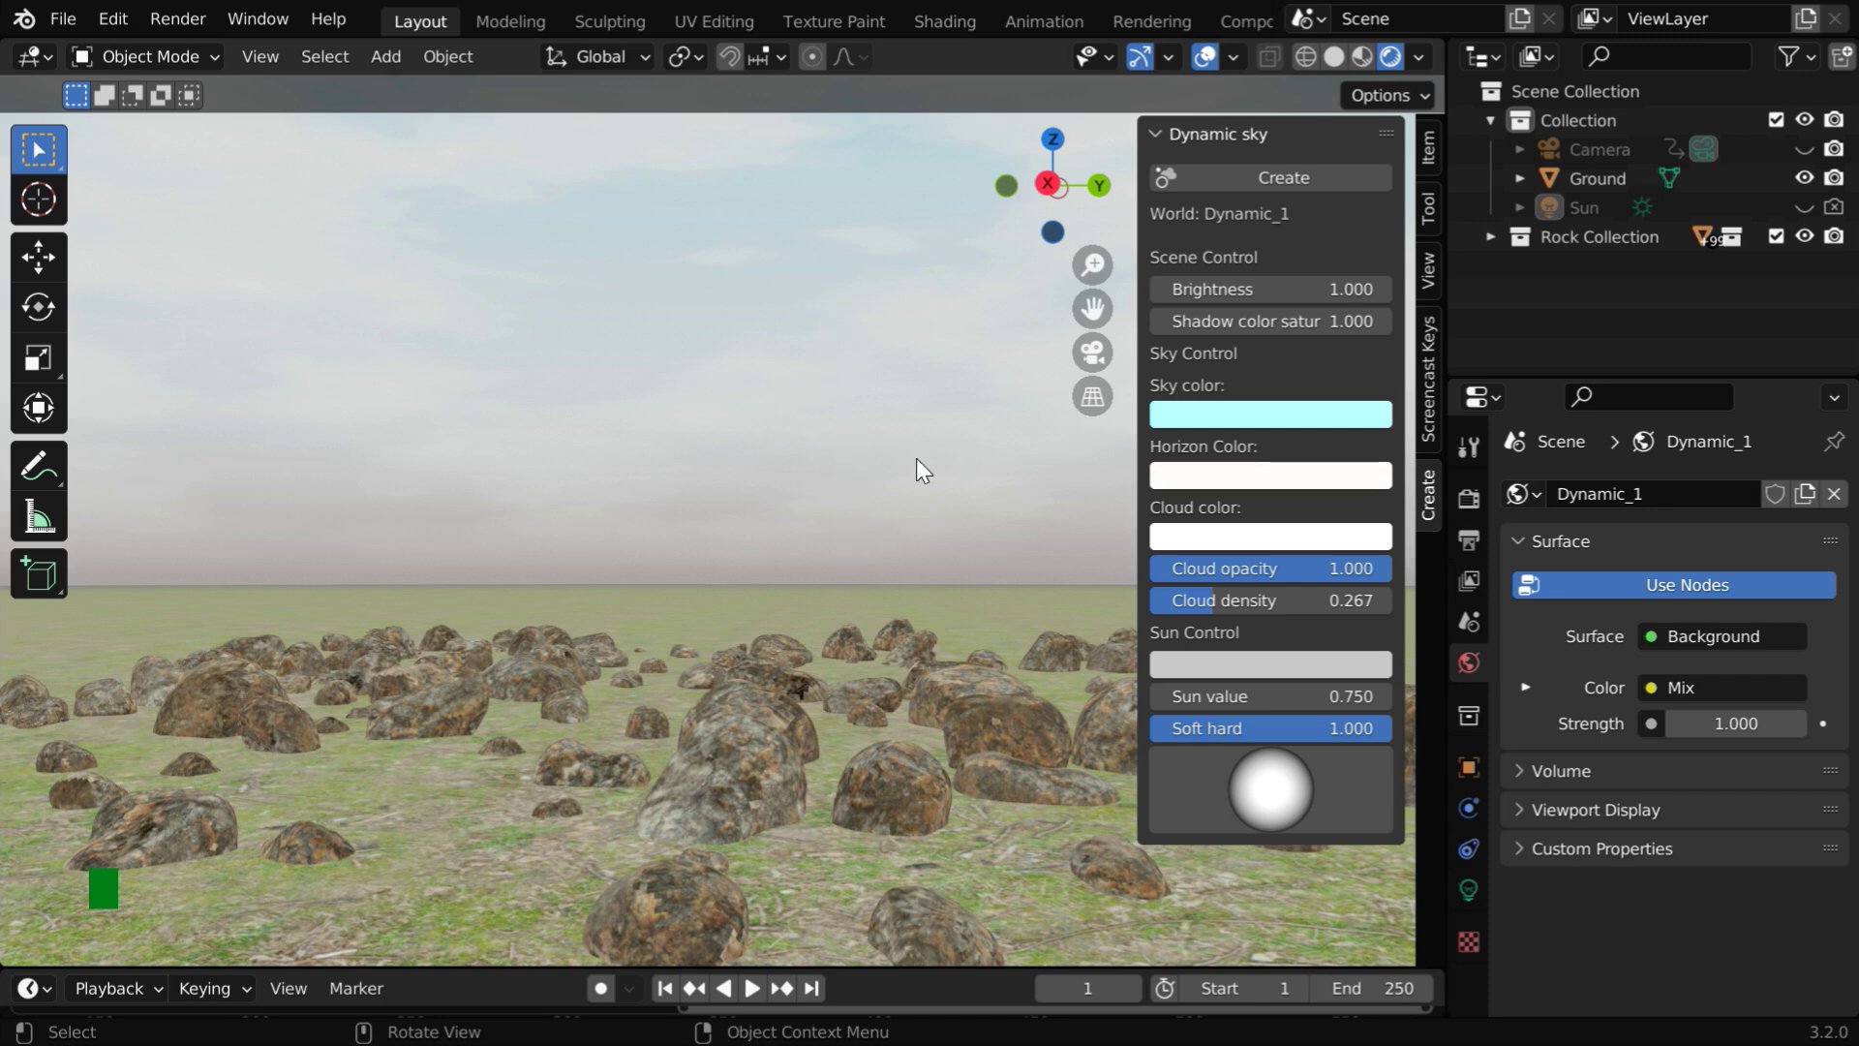
# Temporarily hide the Ground to examine the rocks and sky from below, and show the Ground again
pyautogui.click(1804, 178)
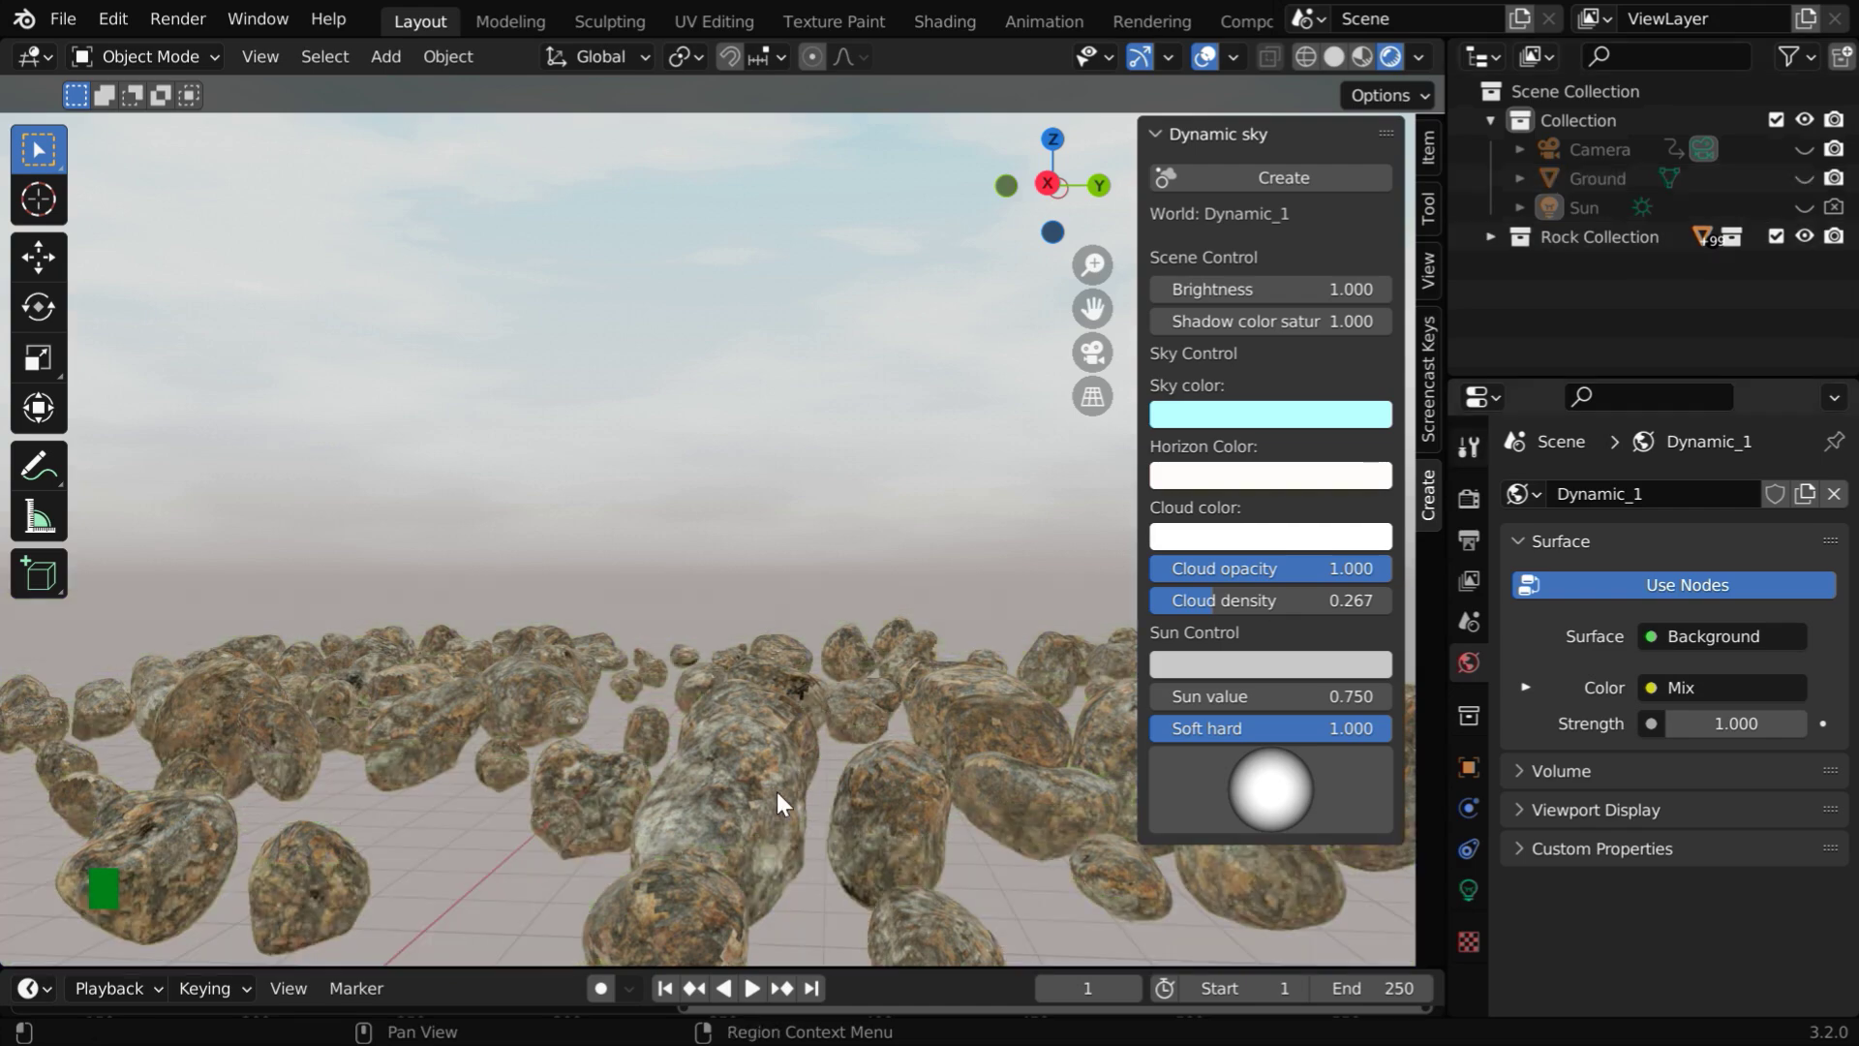
pyautogui.moveTo(777, 794); pyautogui.dragTo(776, 697, button='middle')
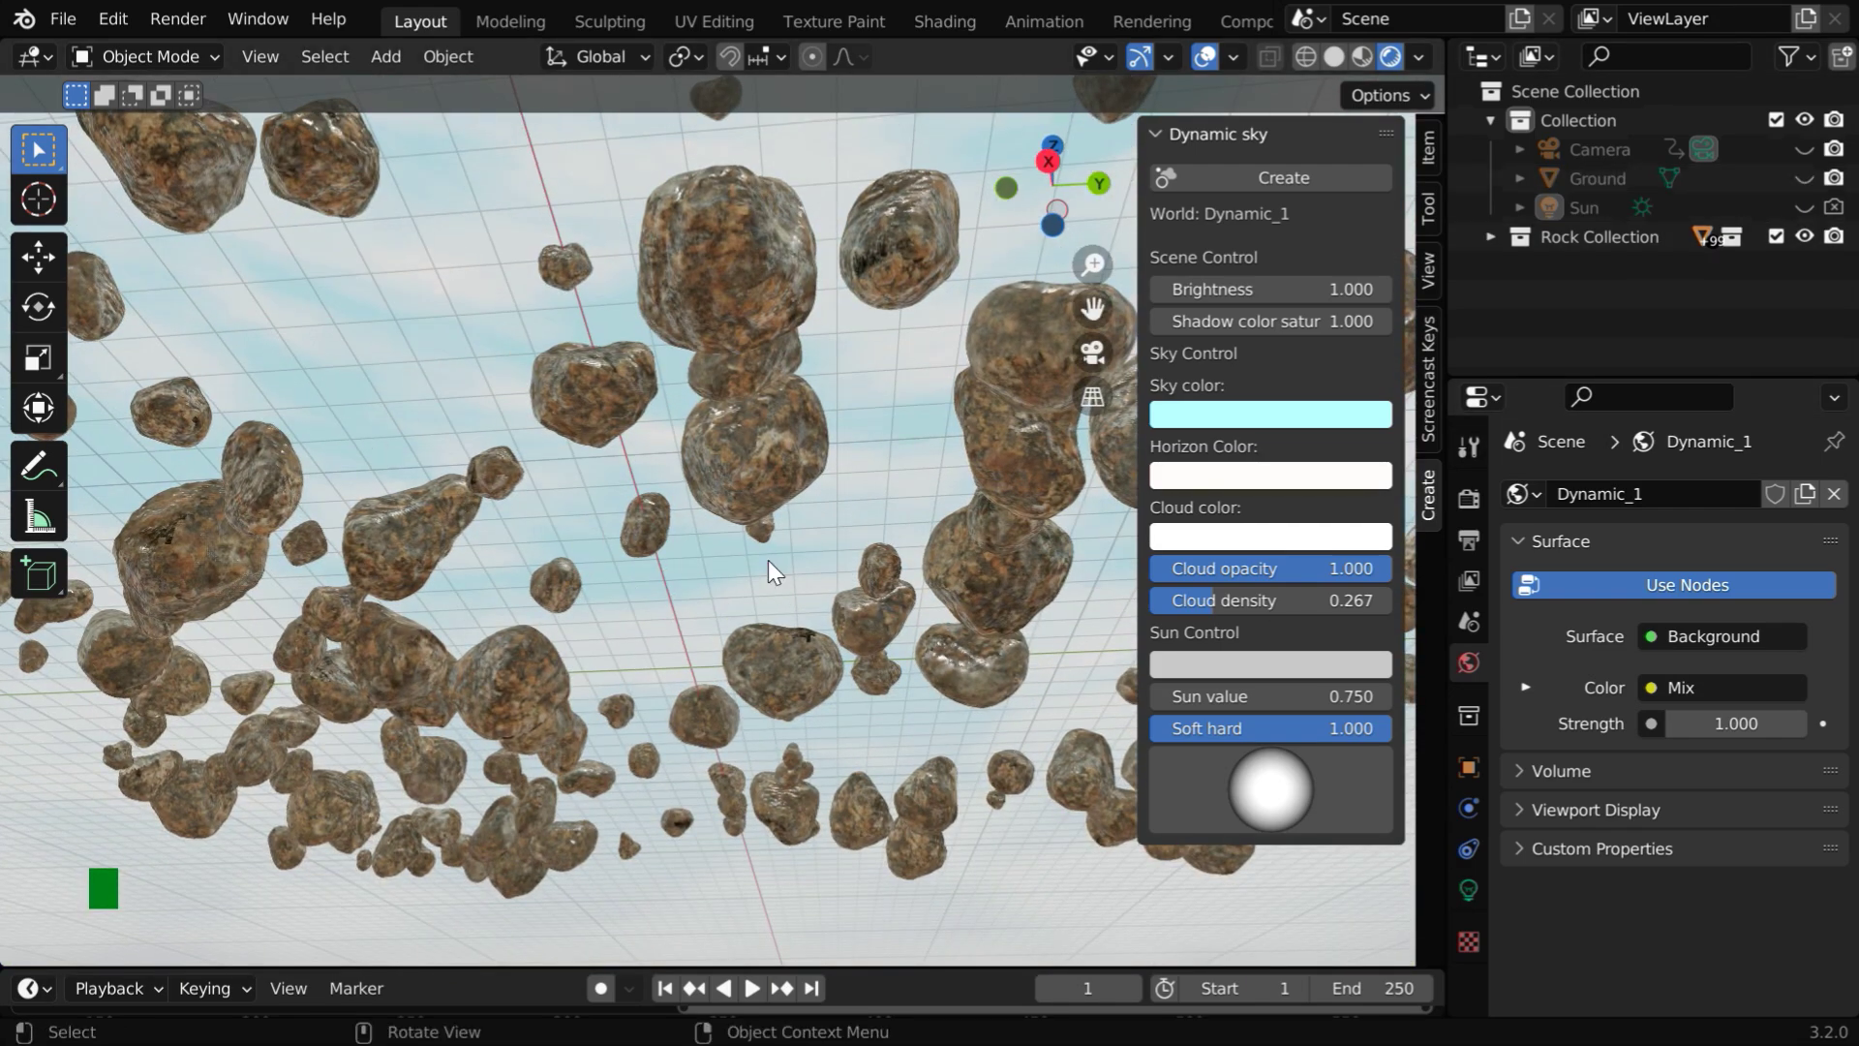
pyautogui.moveTo(799, 368); pyautogui.dragTo(798, 468, button='middle')
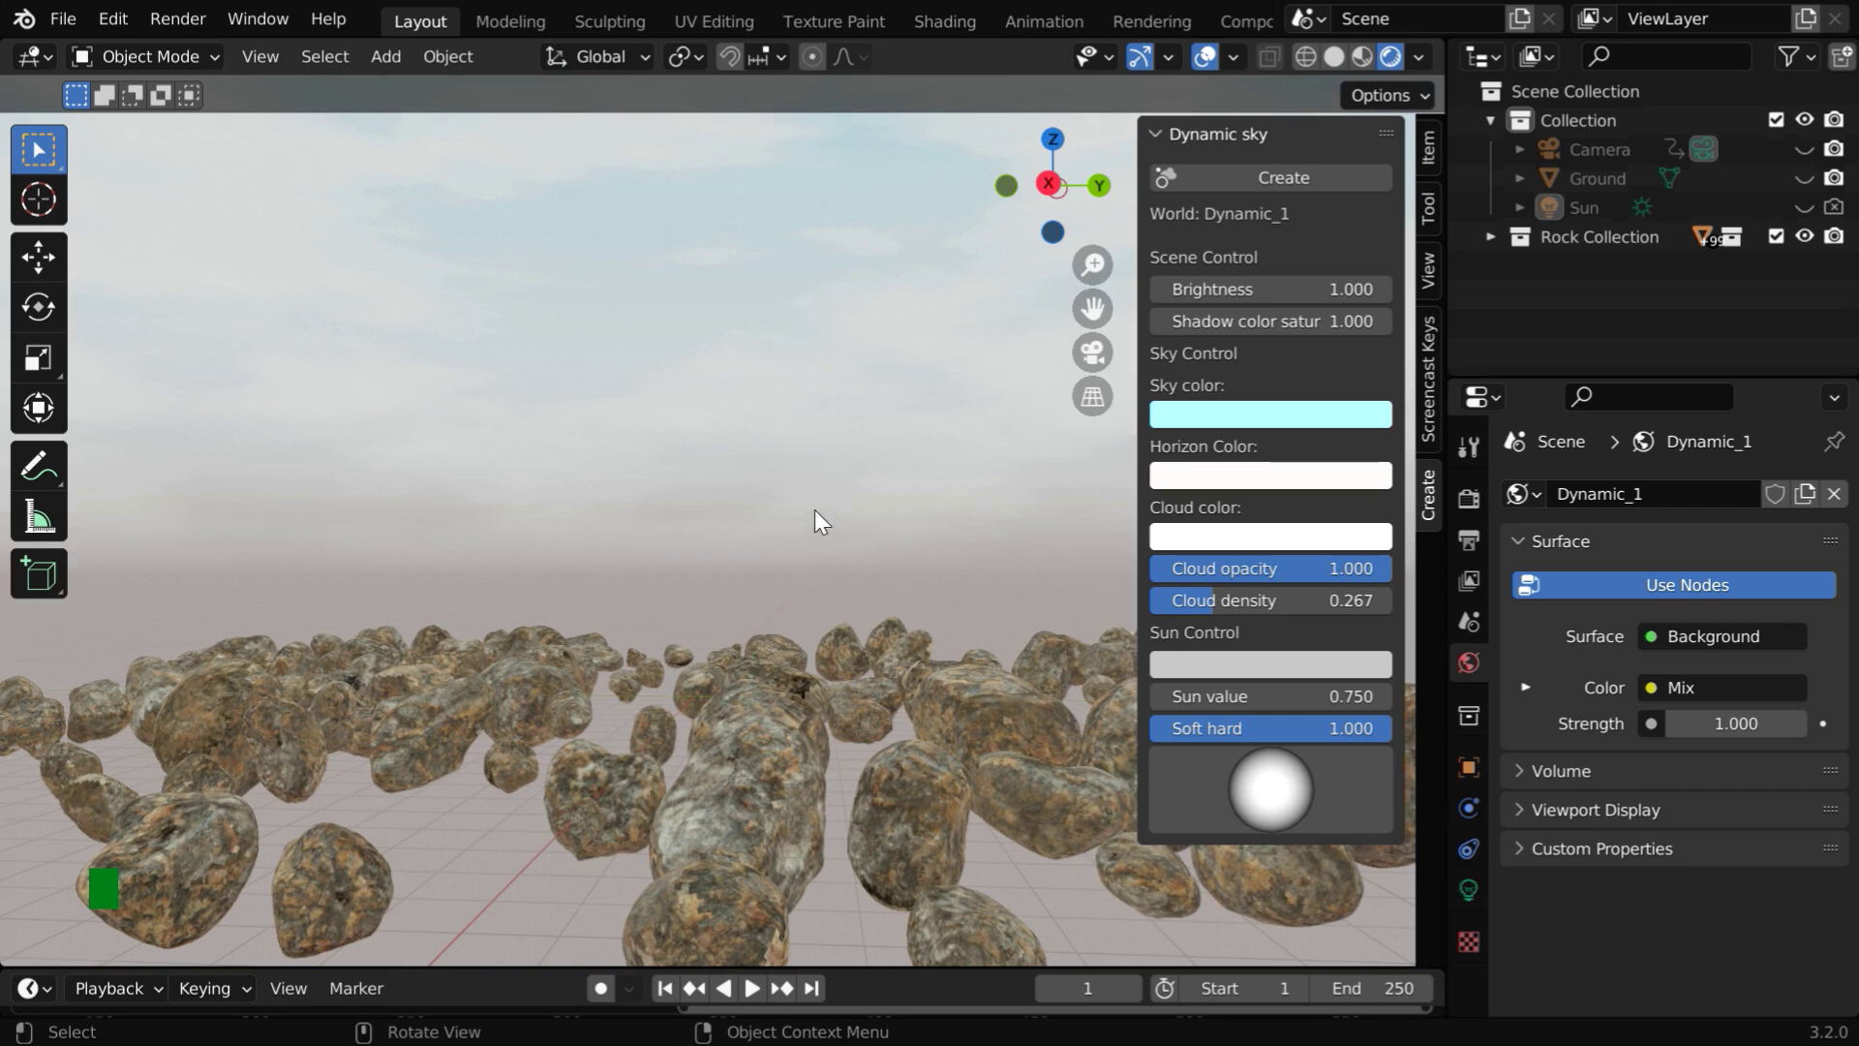
pyautogui.click(1804, 178)
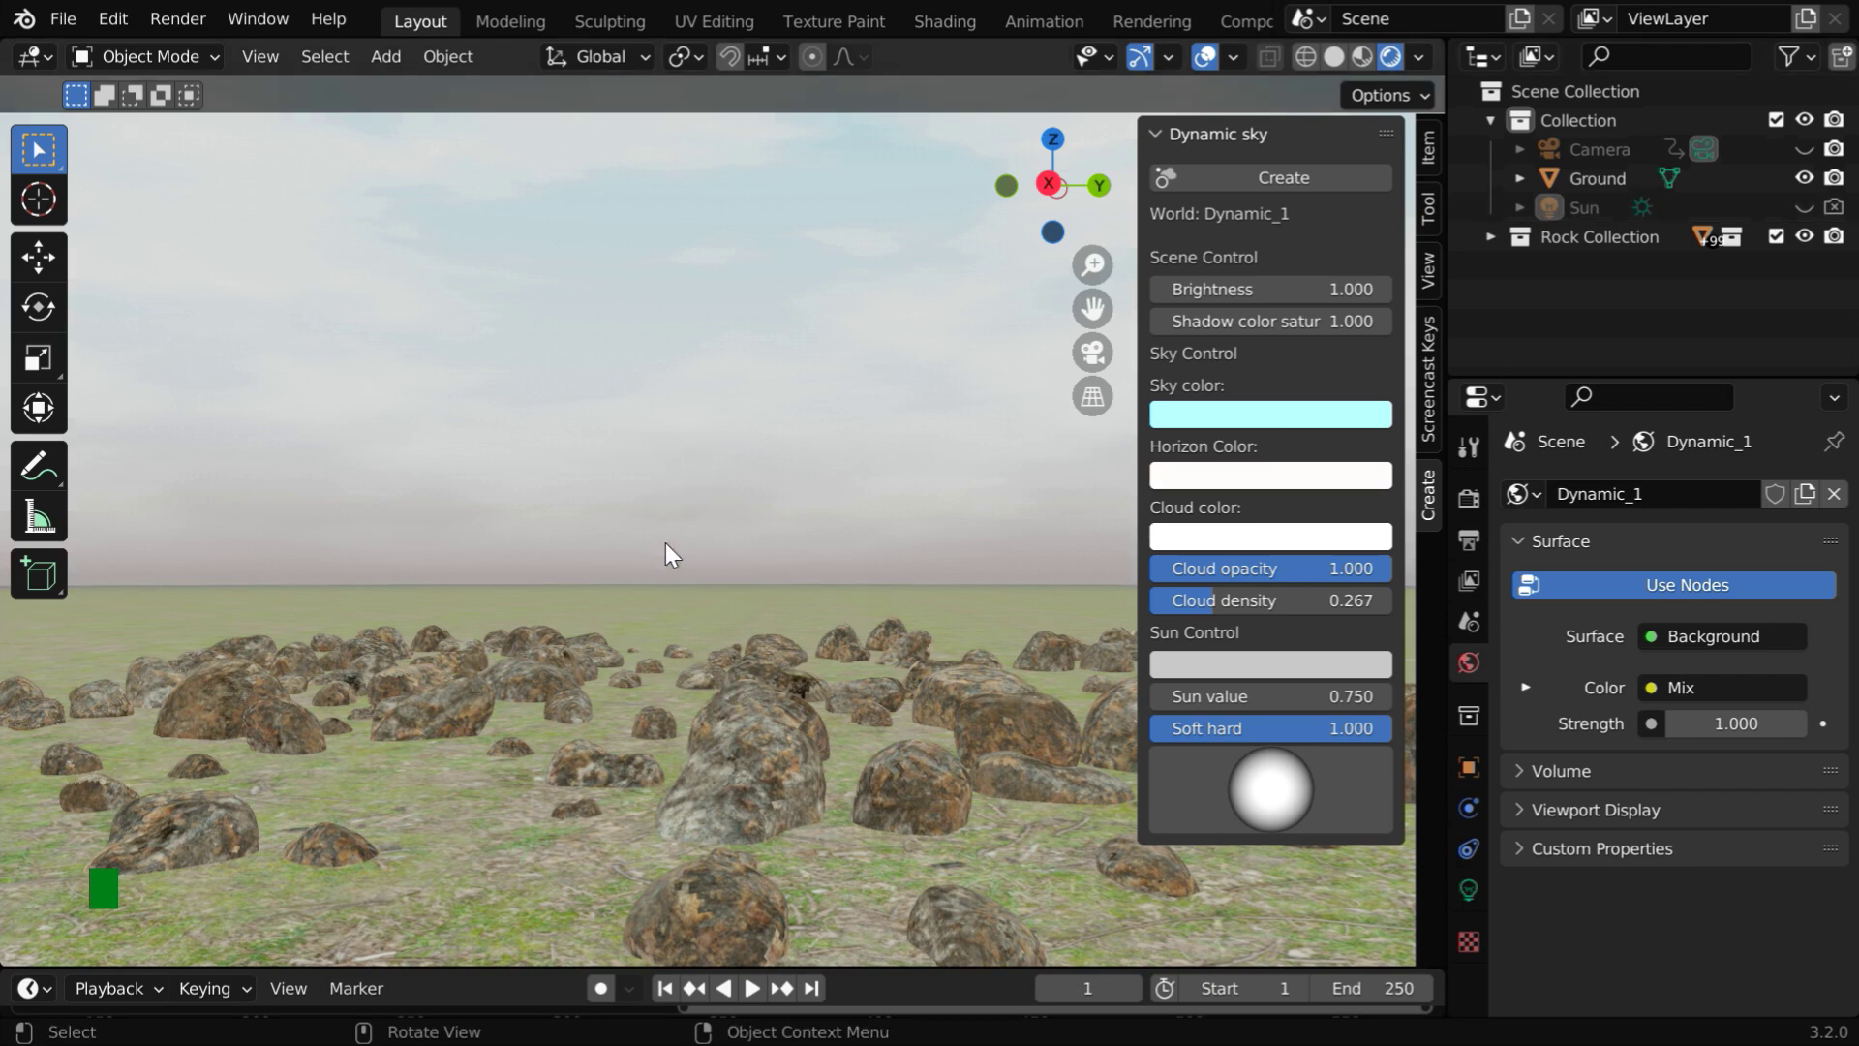
pyautogui.moveTo(679, 680); pyautogui.dragTo(674, 681, button='middle')
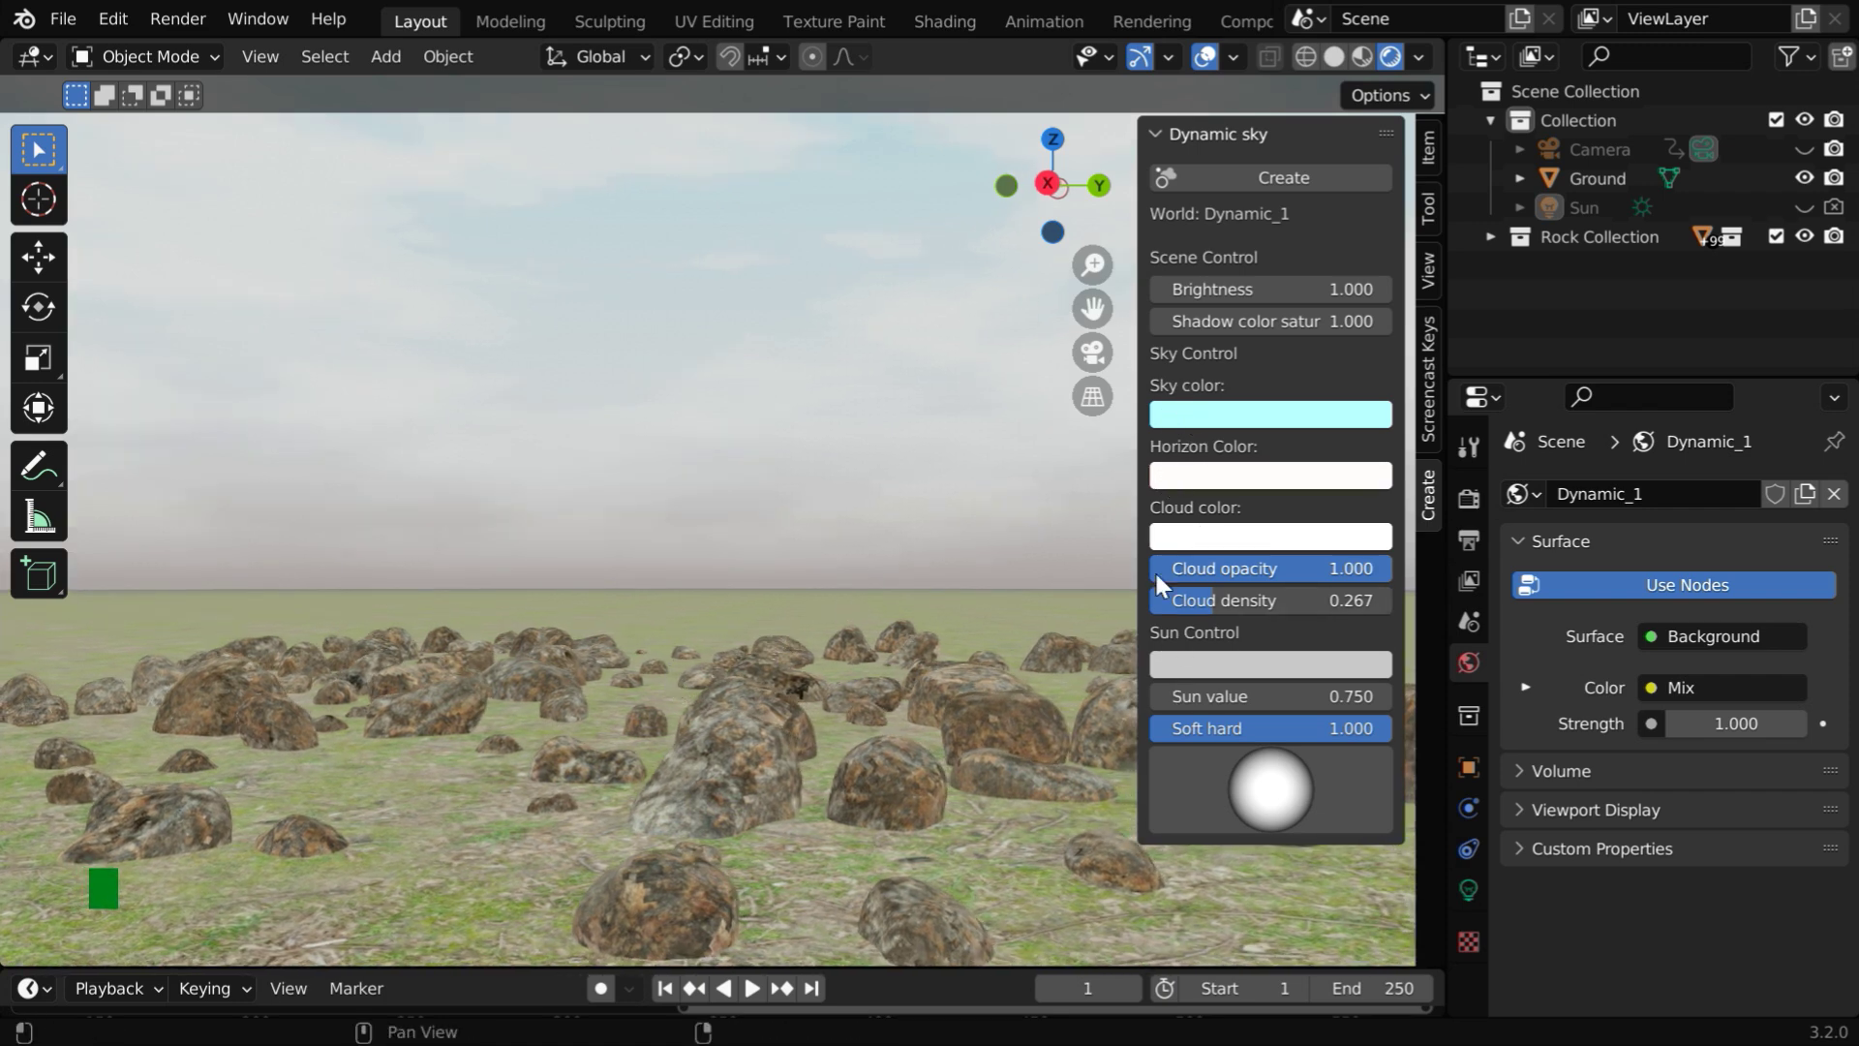
# Open the Dynamic_1 world's node tree in the Shader Editor at the sky color Mix node and deselect all nodes
pyautogui.click(50, 58)
pyautogui.click(102, 327)
pyautogui.press('KP_Decimal')
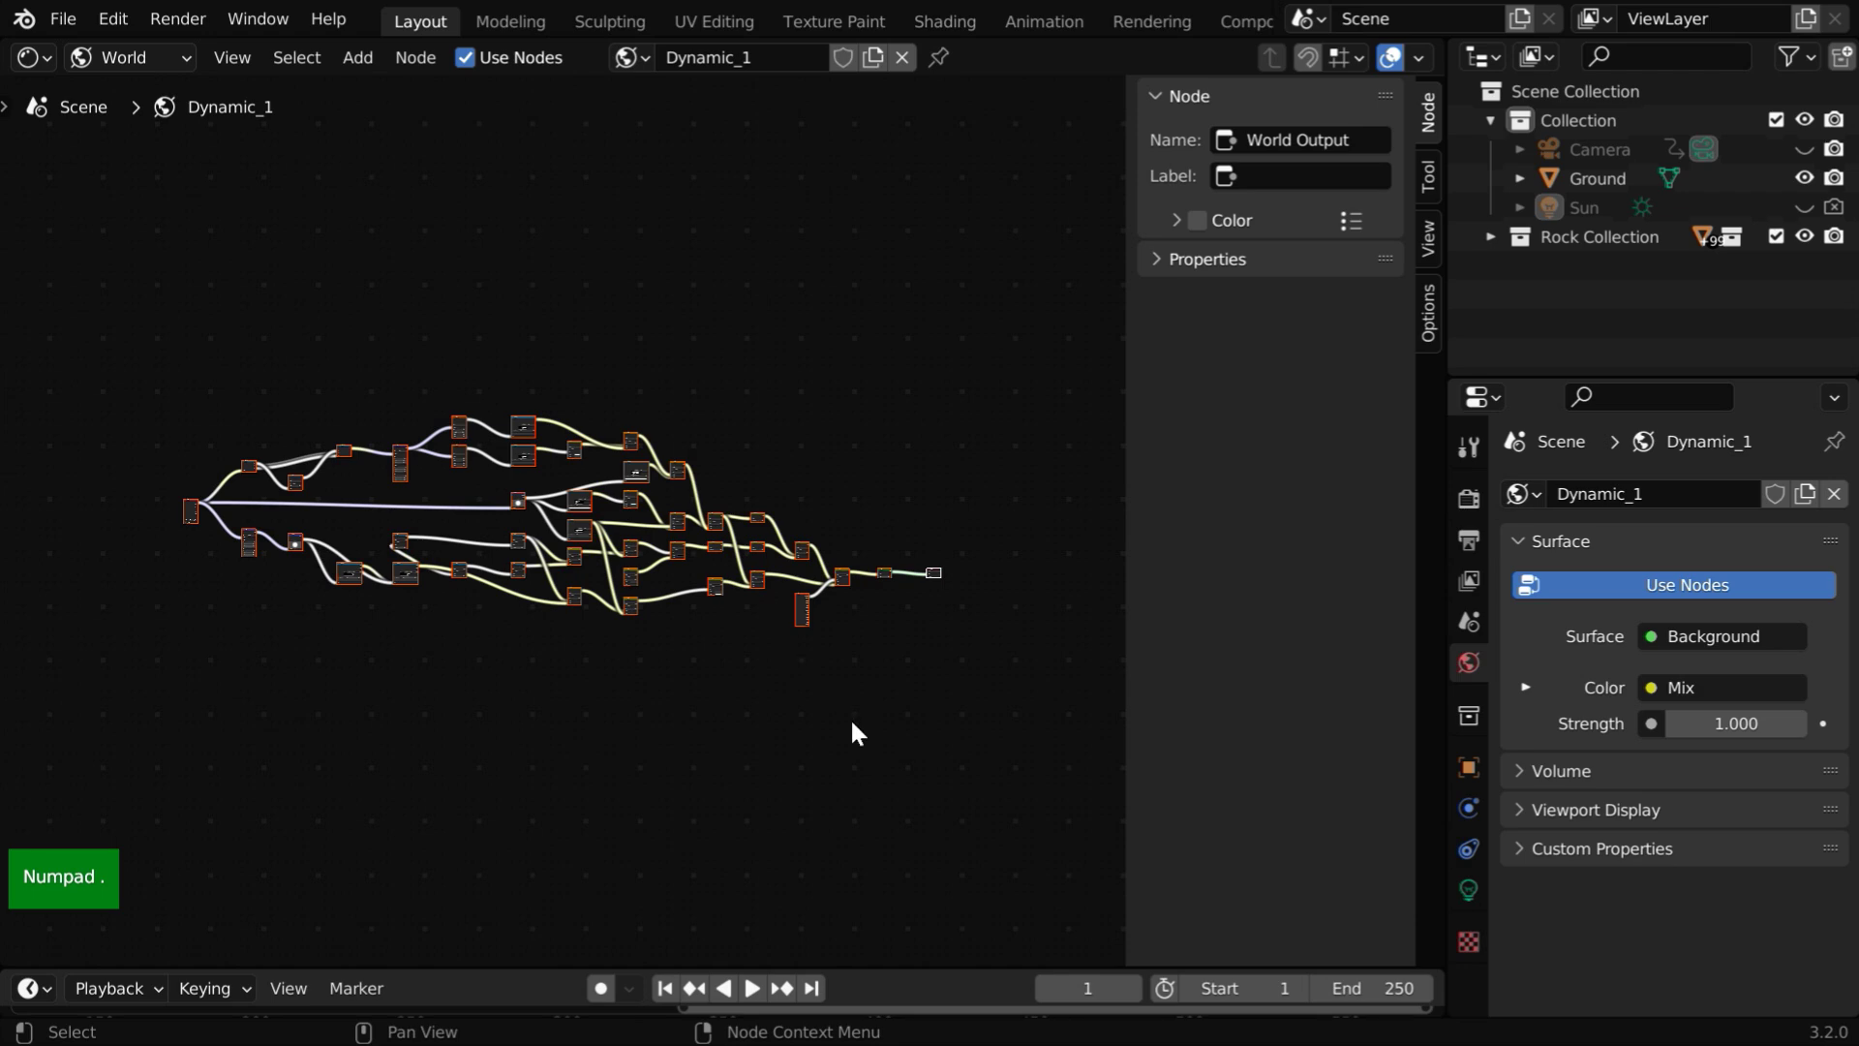
pyautogui.press('n')
pyautogui.scroll(6, 968, 654)
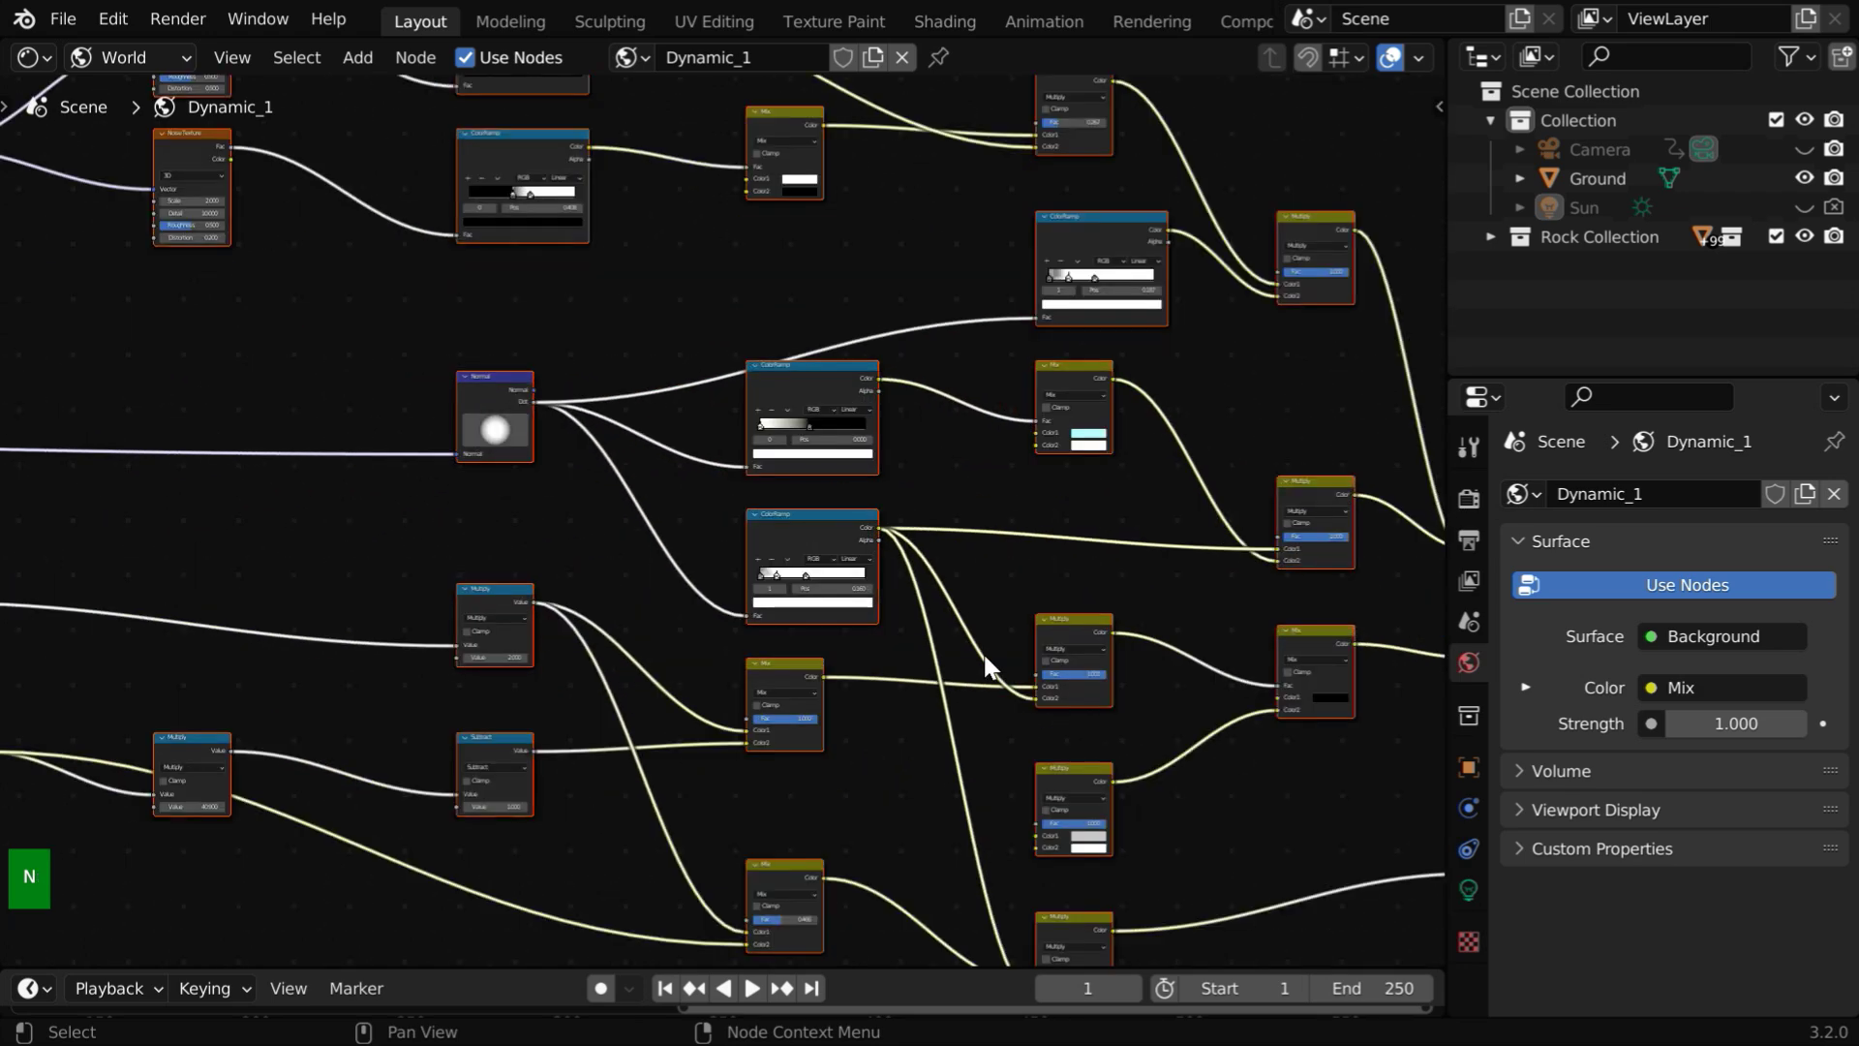
pyautogui.scroll(4, 984, 652)
pyautogui.moveTo(1101, 424); pyautogui.dragTo(511, 543, button='middle')
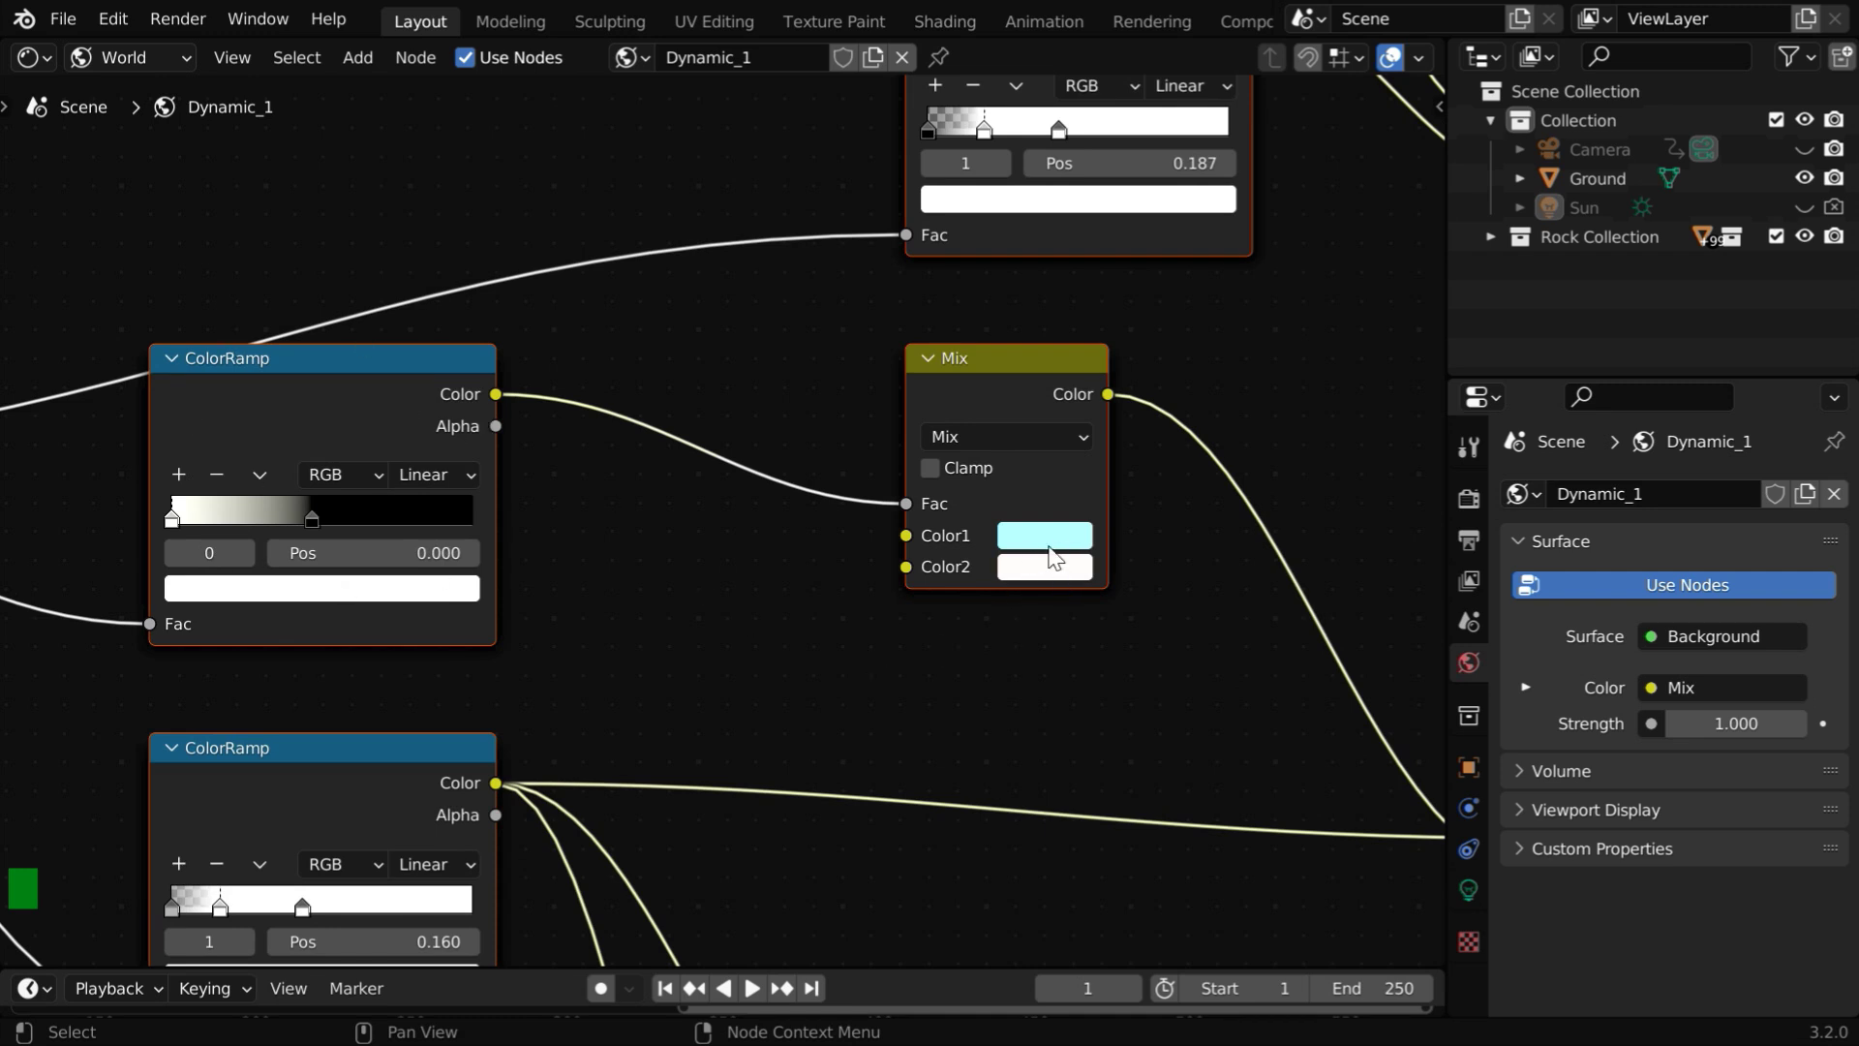
pyautogui.click(989, 637)
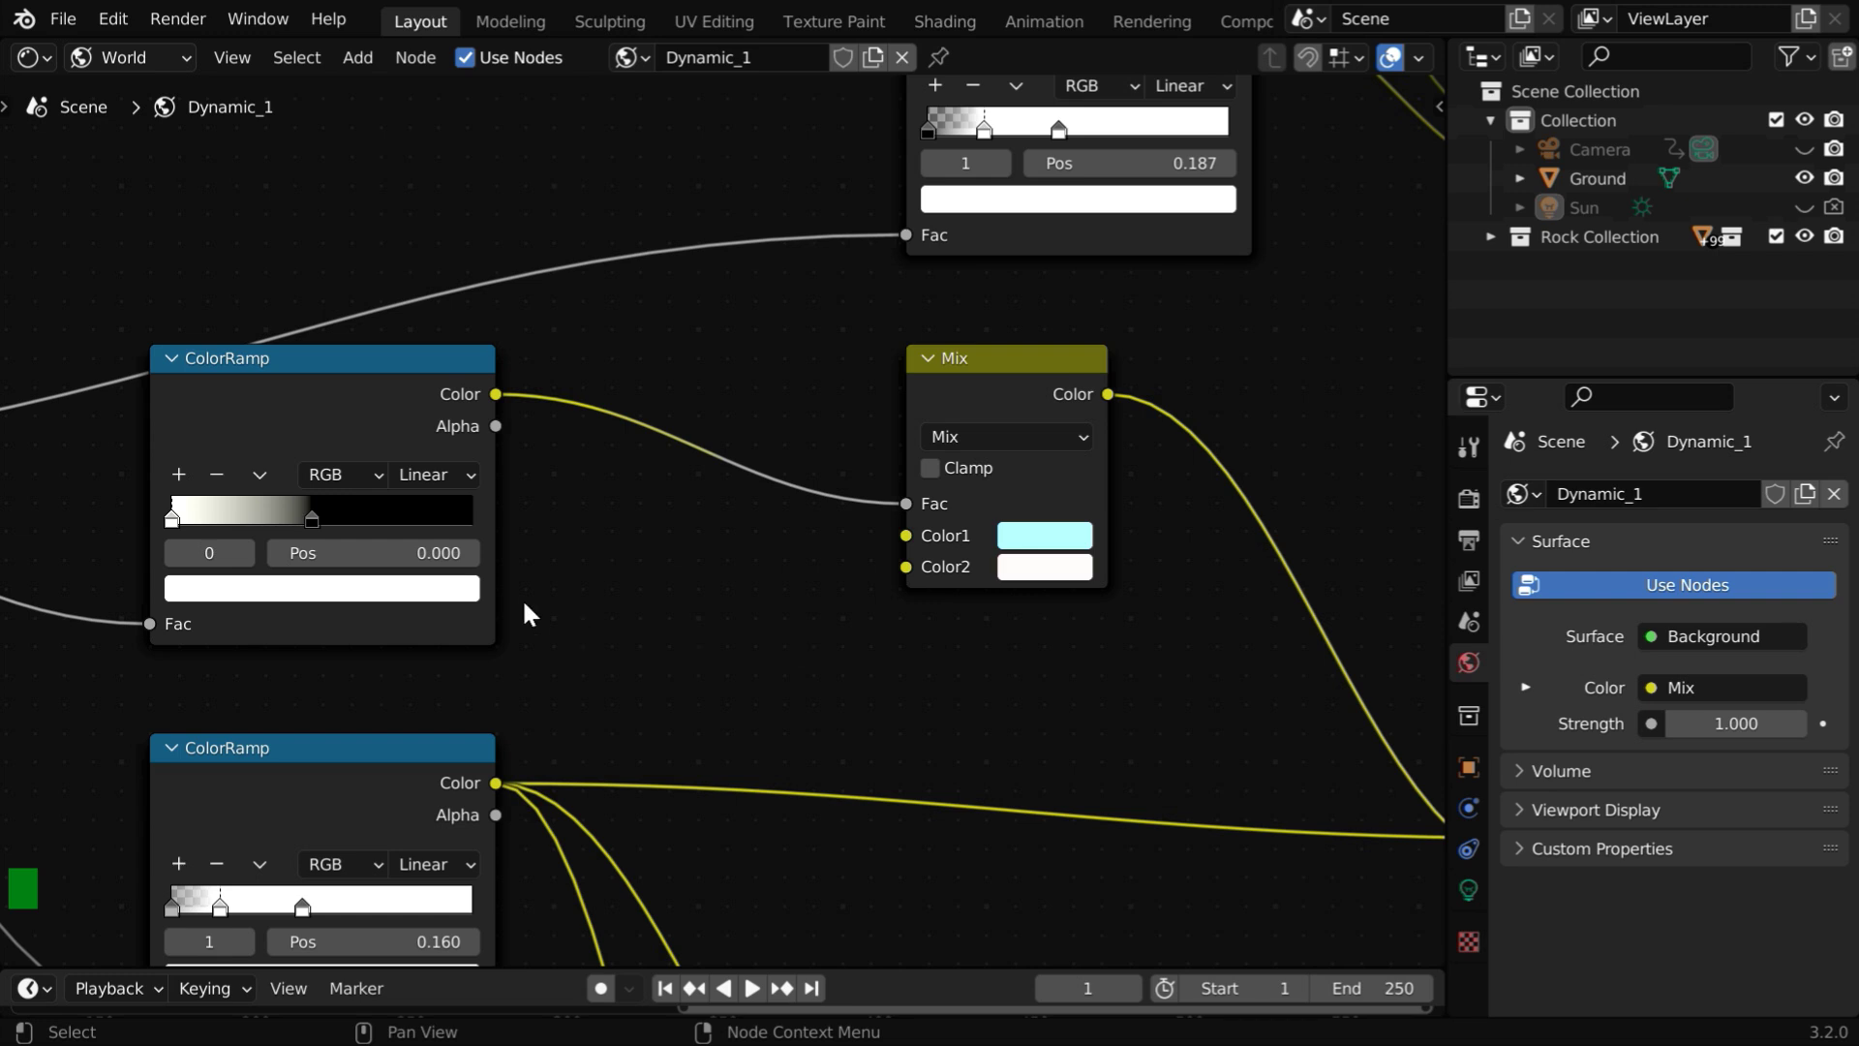
# Set the black stop of the ColorRamp feeding the sky color Mix node to position 0.1 and return to the 3D Viewport
pyautogui.click(313, 519)
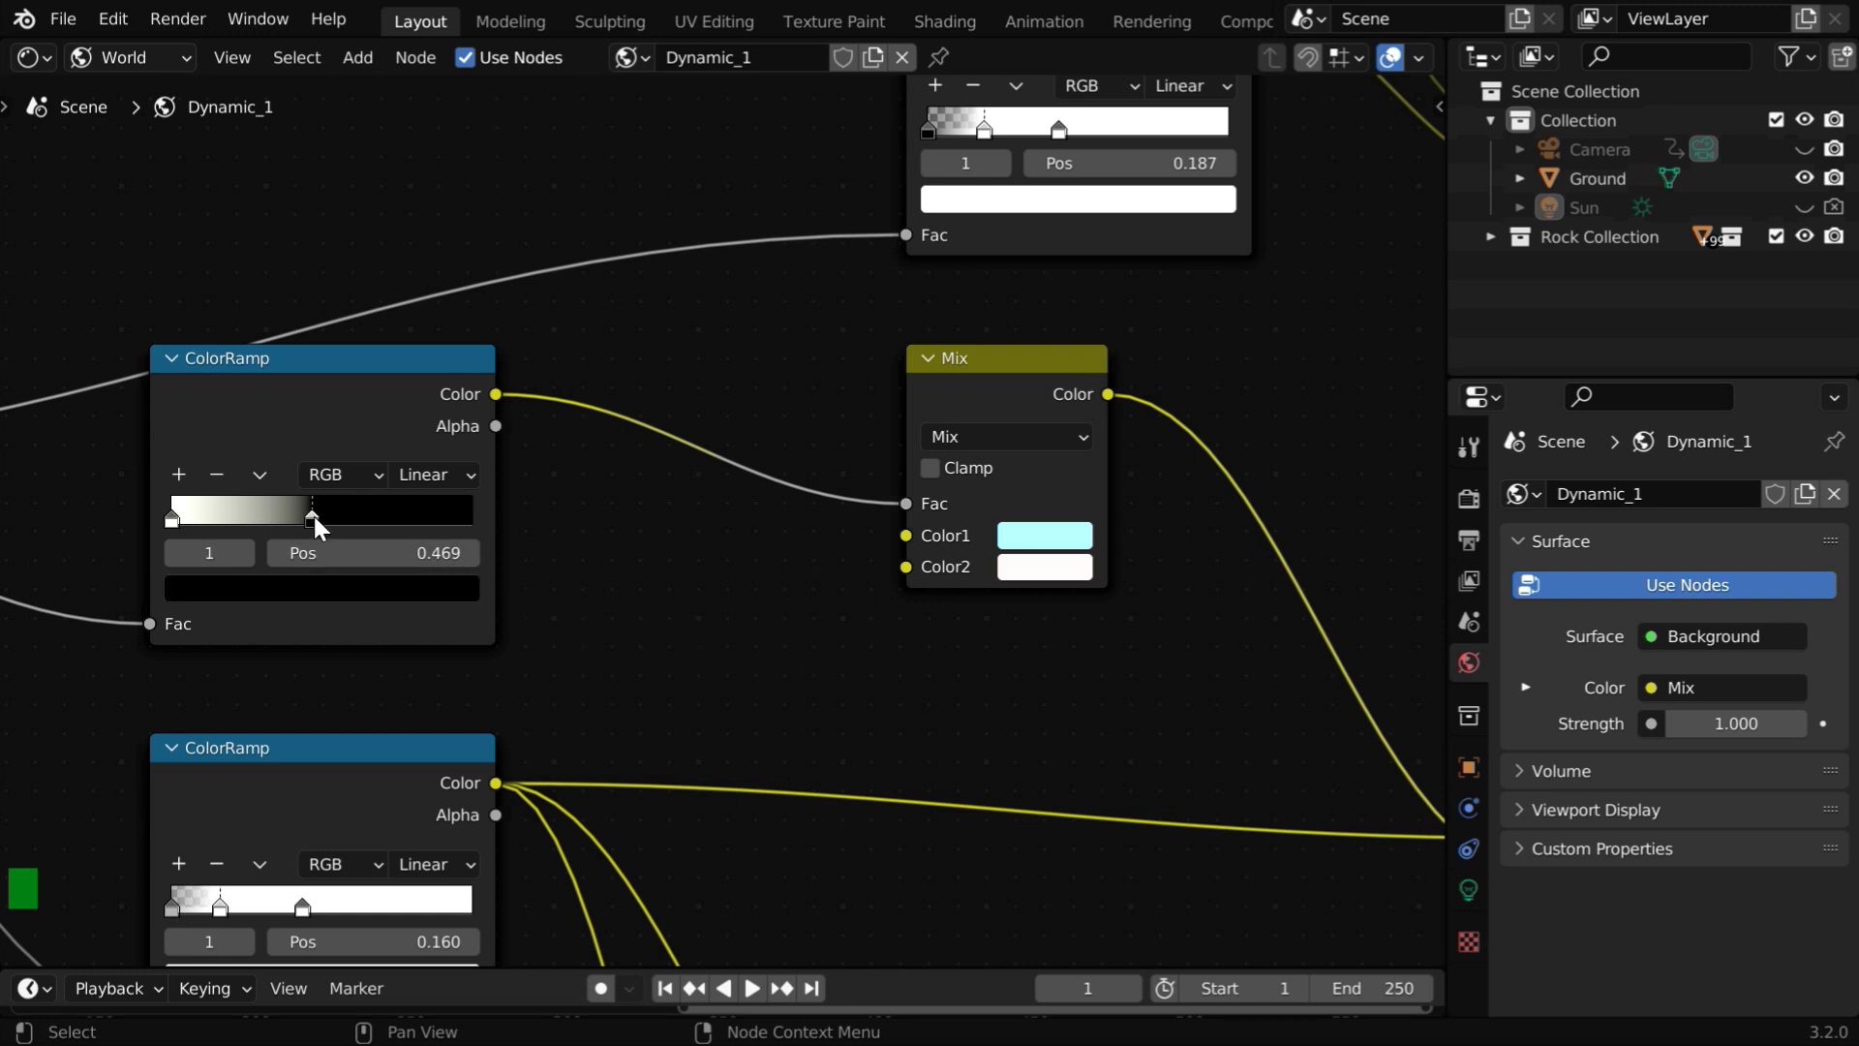
pyautogui.moveTo(313, 516); pyautogui.dragTo(201, 519)
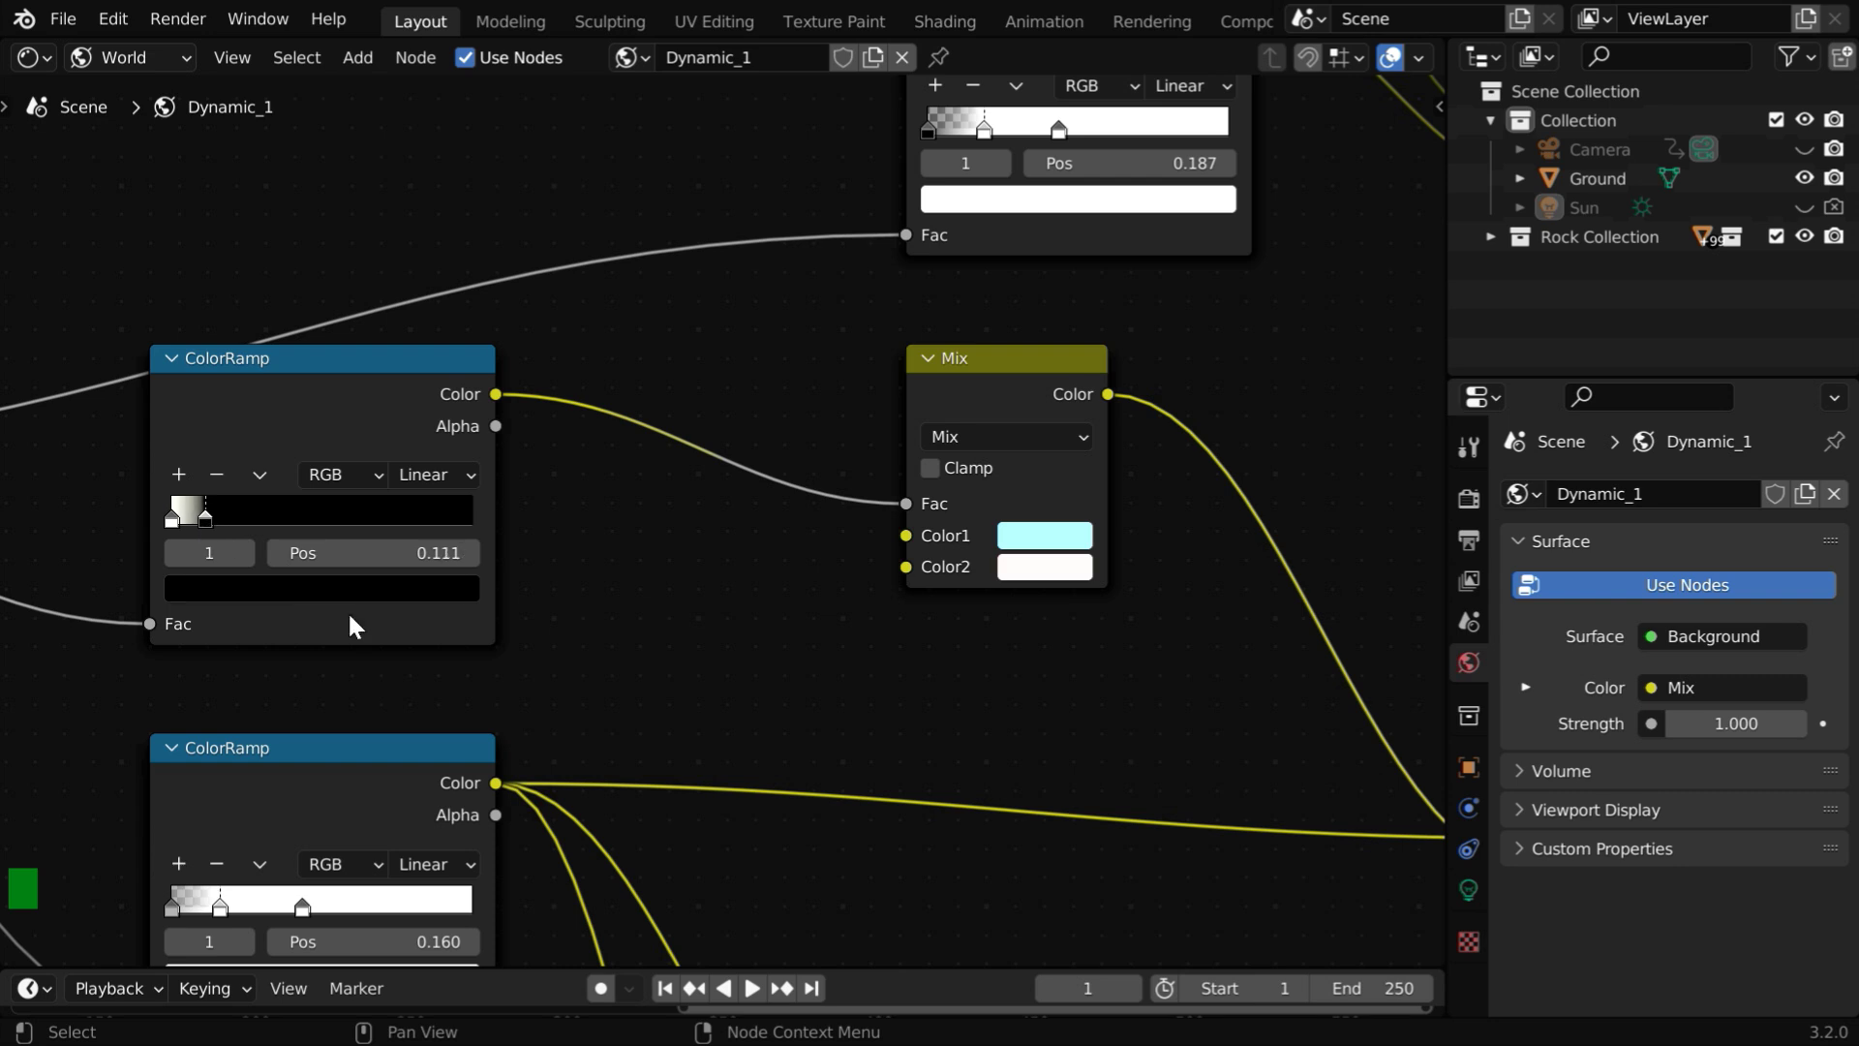
pyautogui.click(429, 554)
pyautogui.write('.')
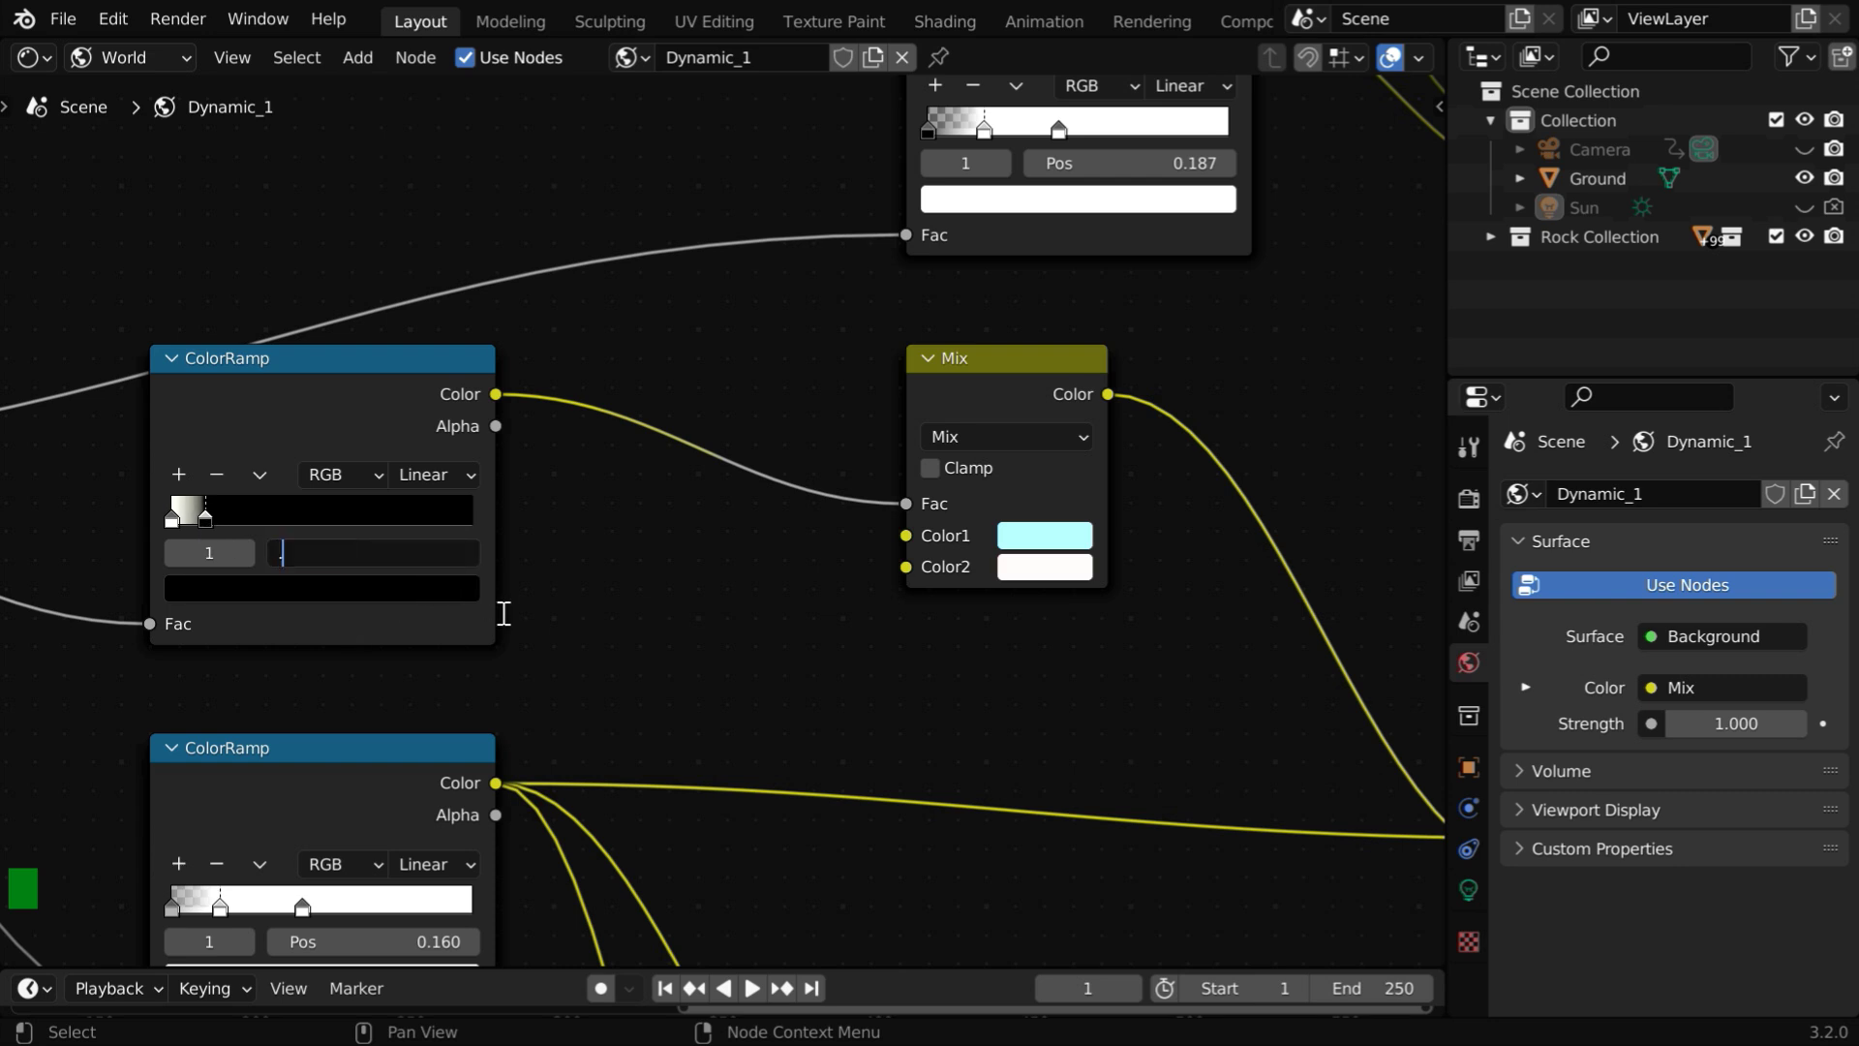
pyautogui.write('1')
pyautogui.press('Return')
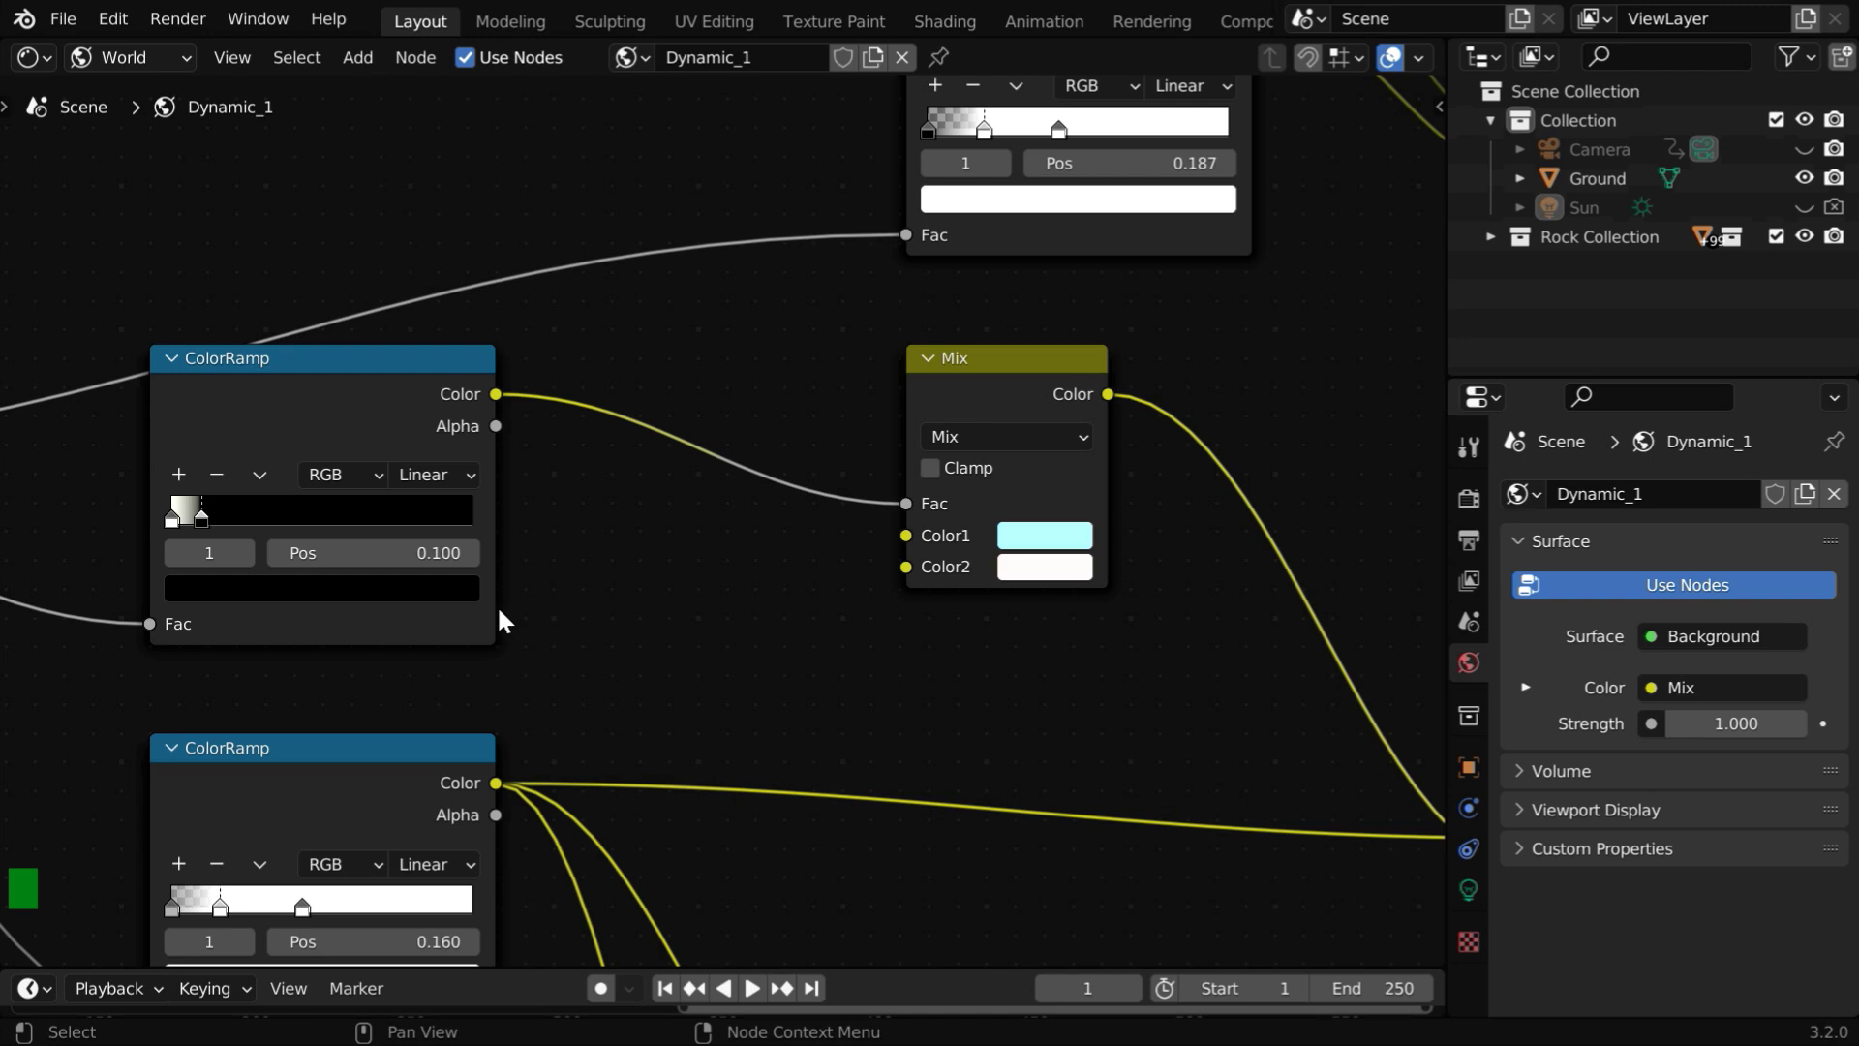
pyautogui.click(42, 58)
pyautogui.click(67, 146)
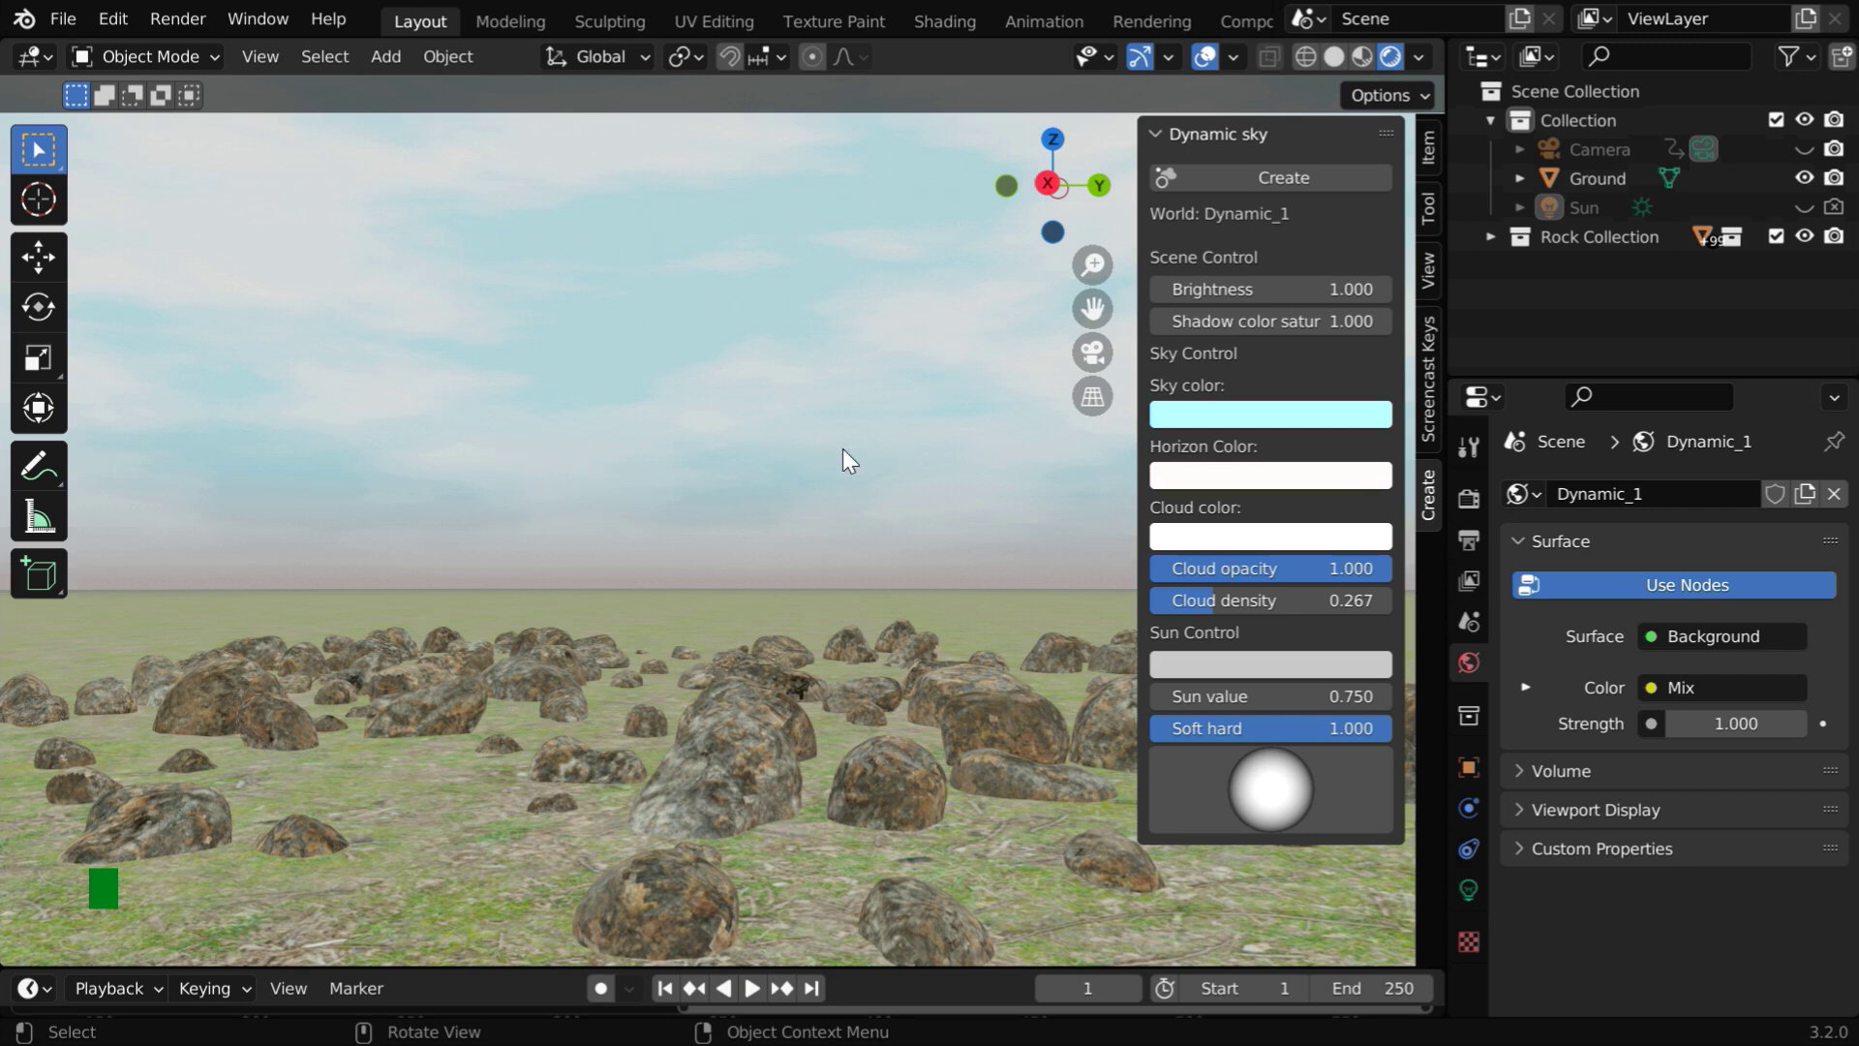
# Try a cloud opacity of 0.25 on the dynamic sky, and set it back to 1
pyautogui.click(1326, 567)
pyautogui.write('.25')
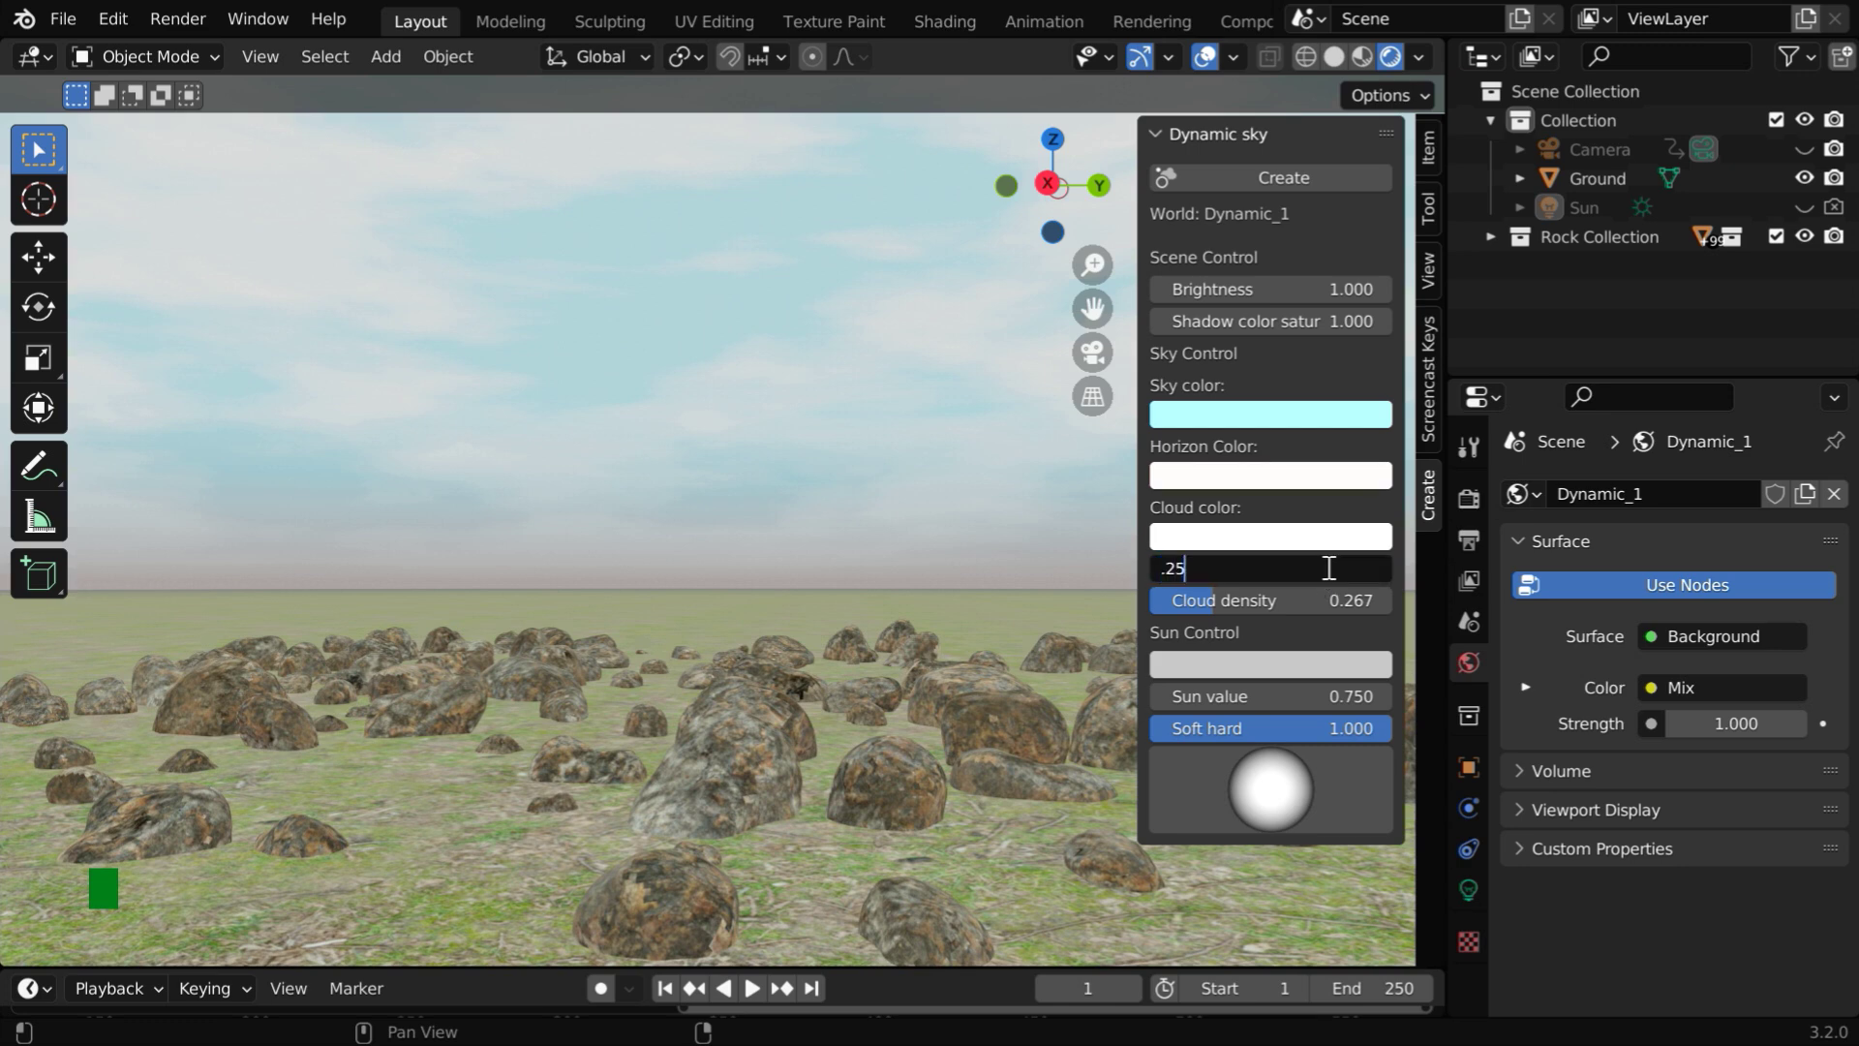
pyautogui.press('Return')
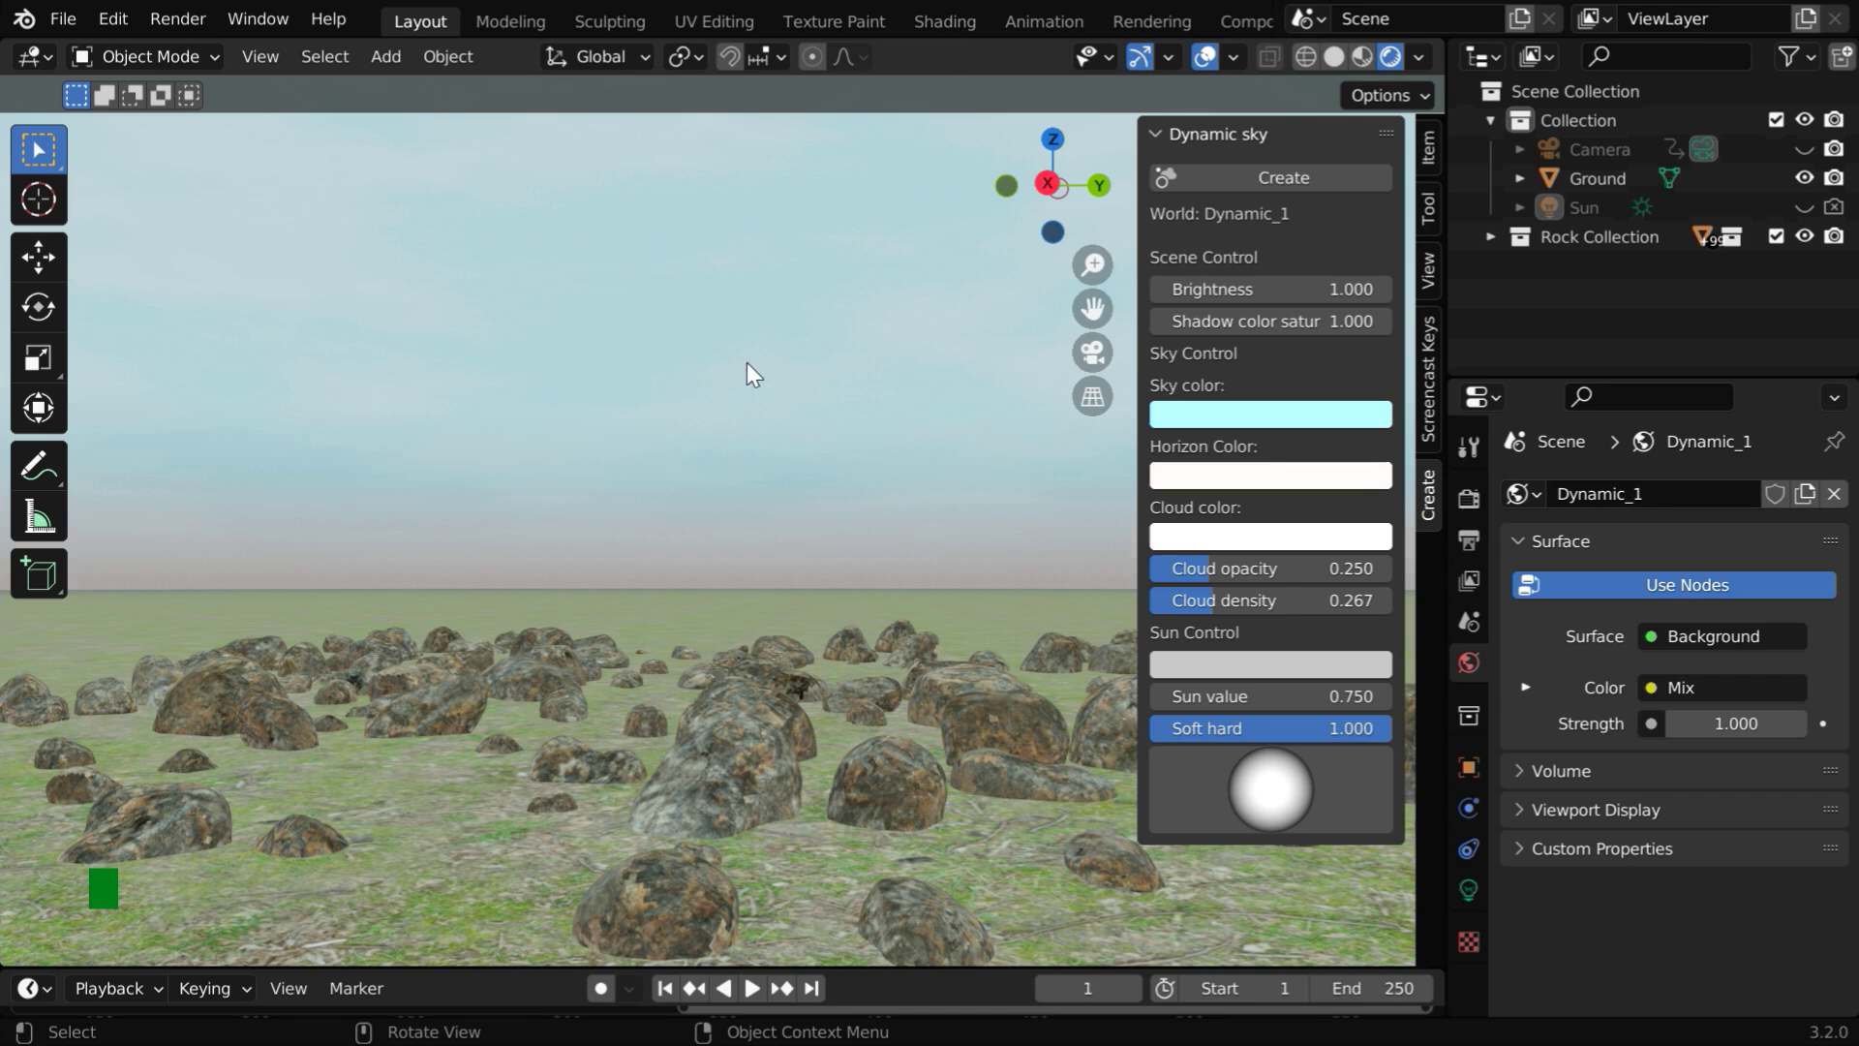
pyautogui.click(1299, 569)
pyautogui.write('1')
pyautogui.press('Return')
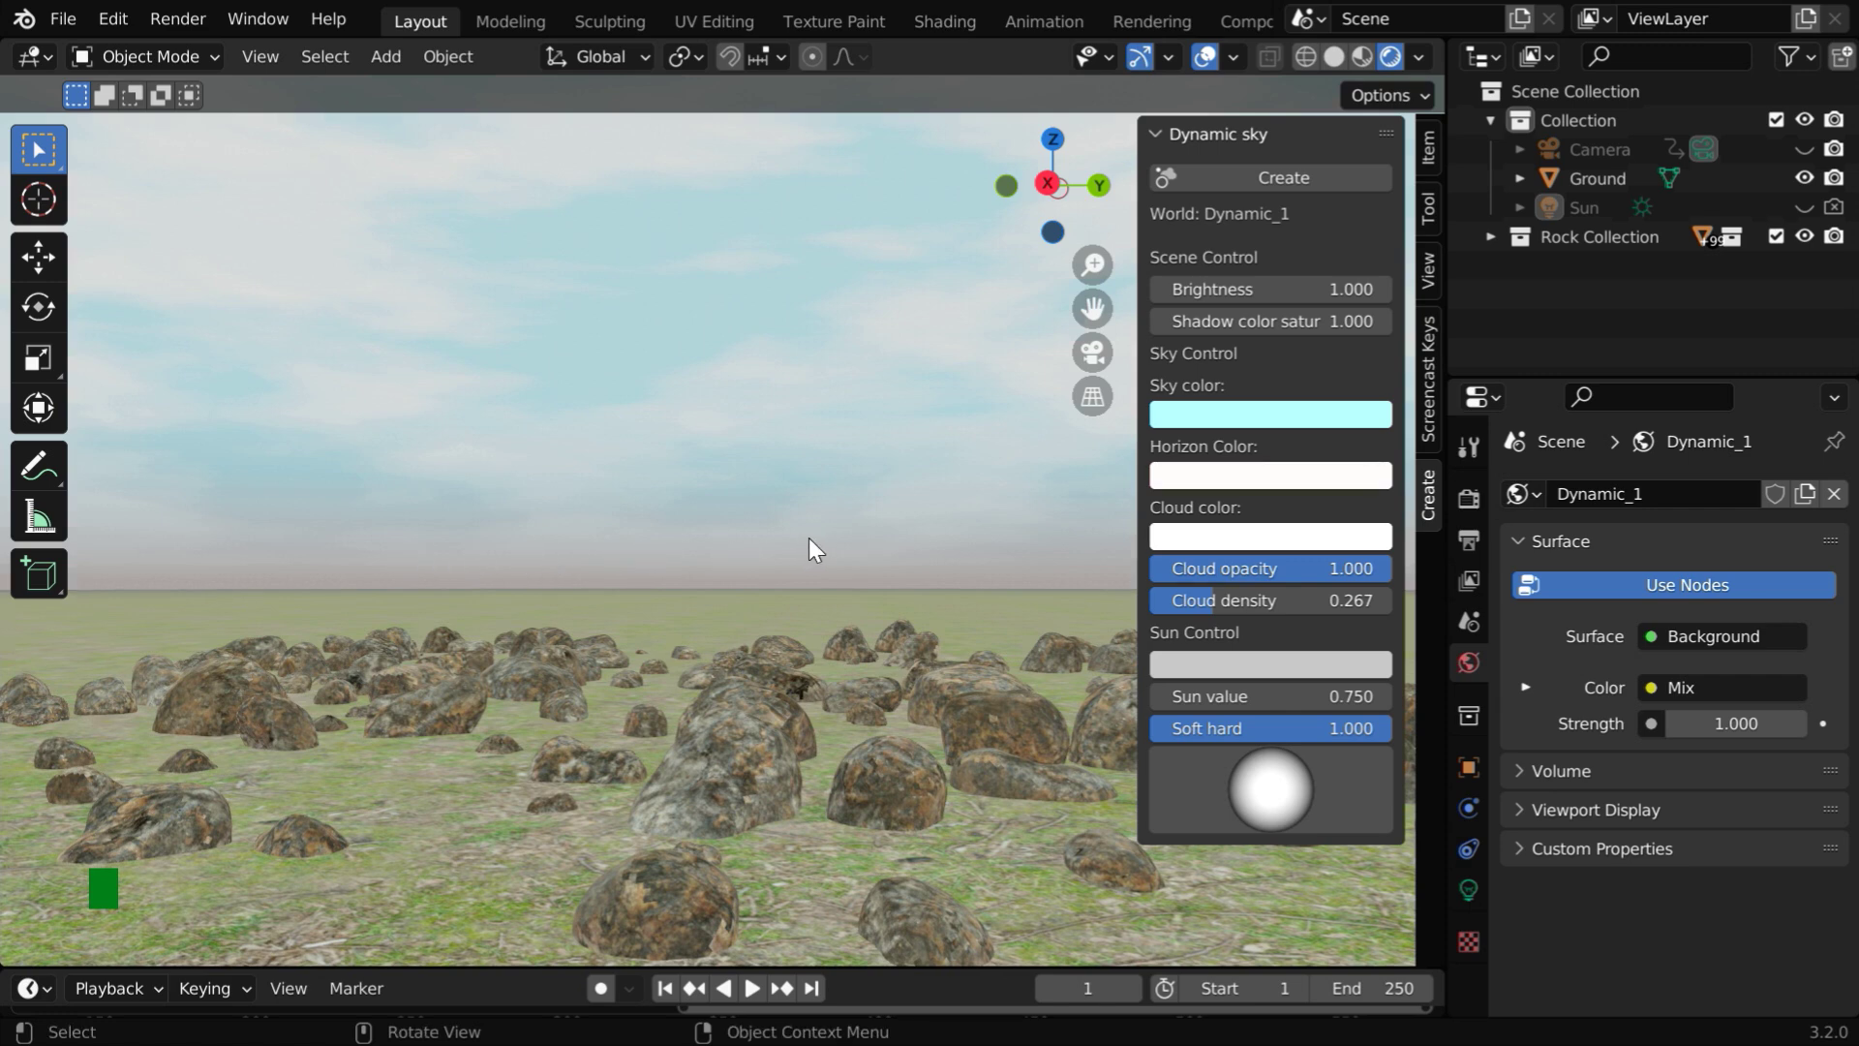
# Create a second dynamic sky world and set the scene's render engine to Eevee
pyautogui.click(1330, 179)
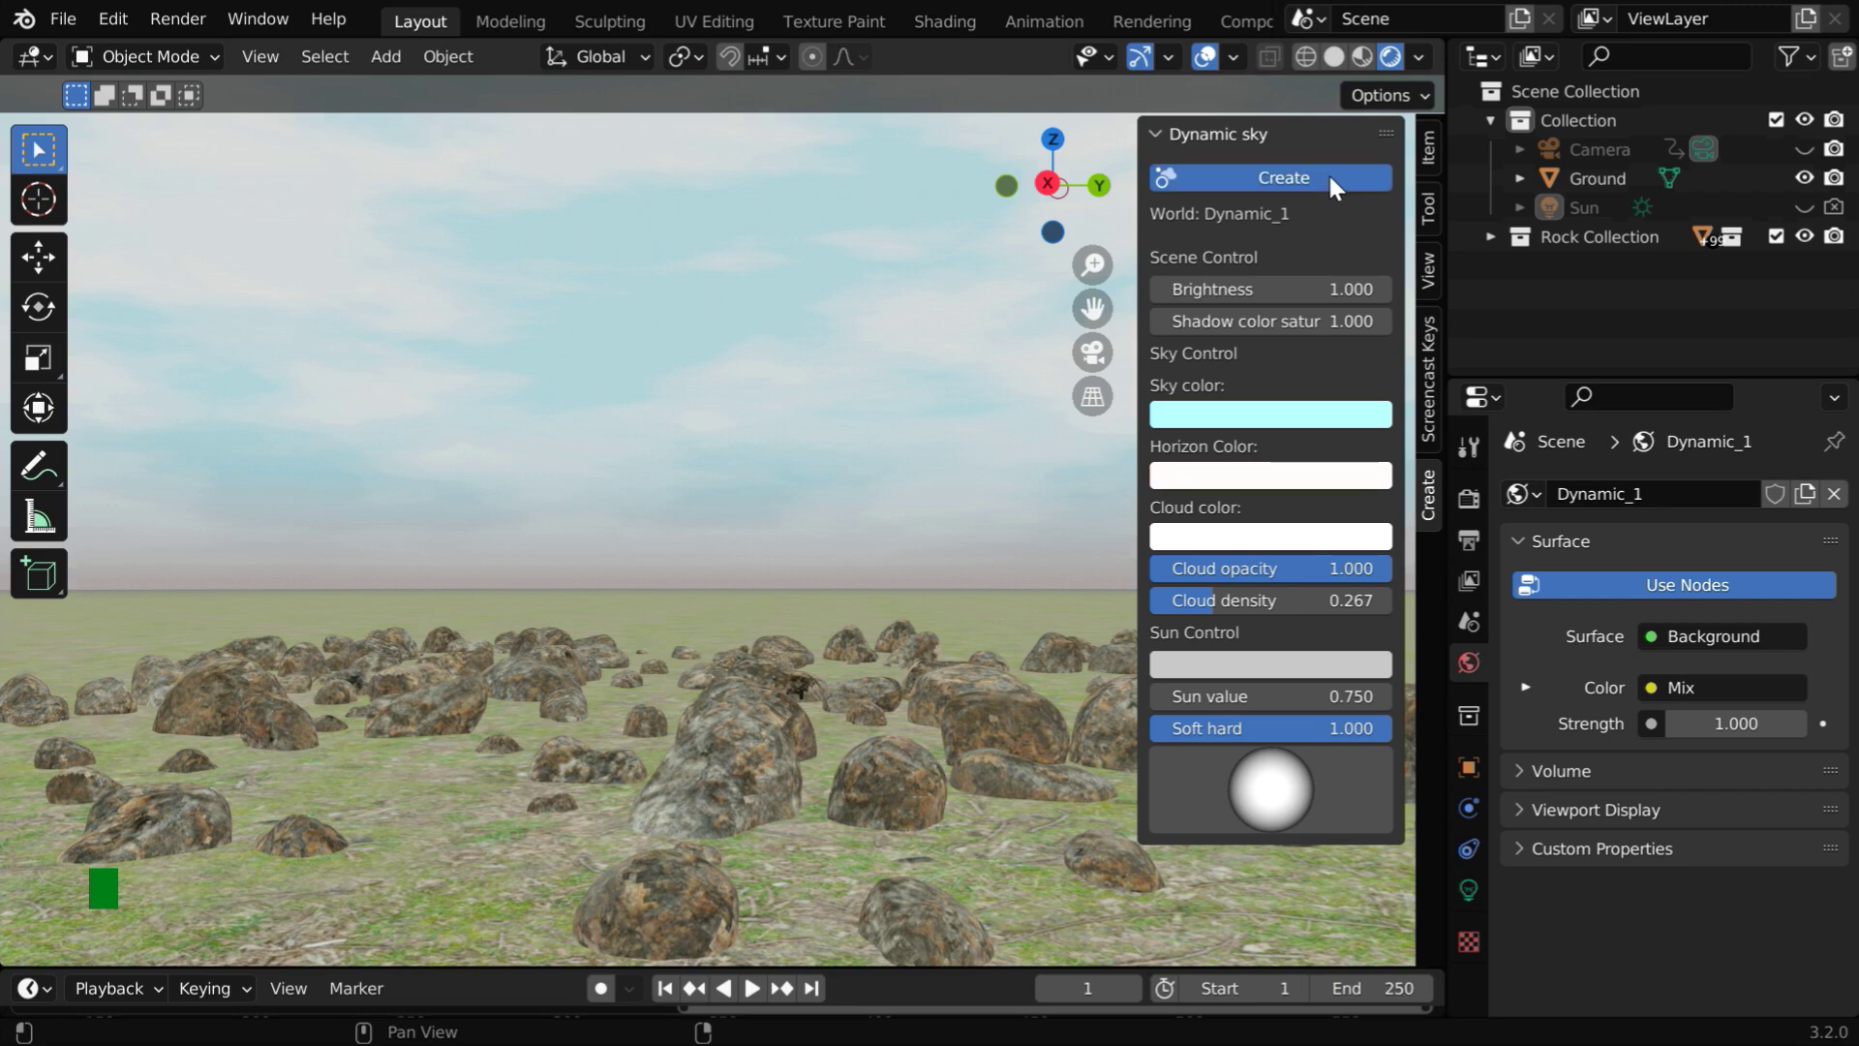
pyautogui.click(1468, 497)
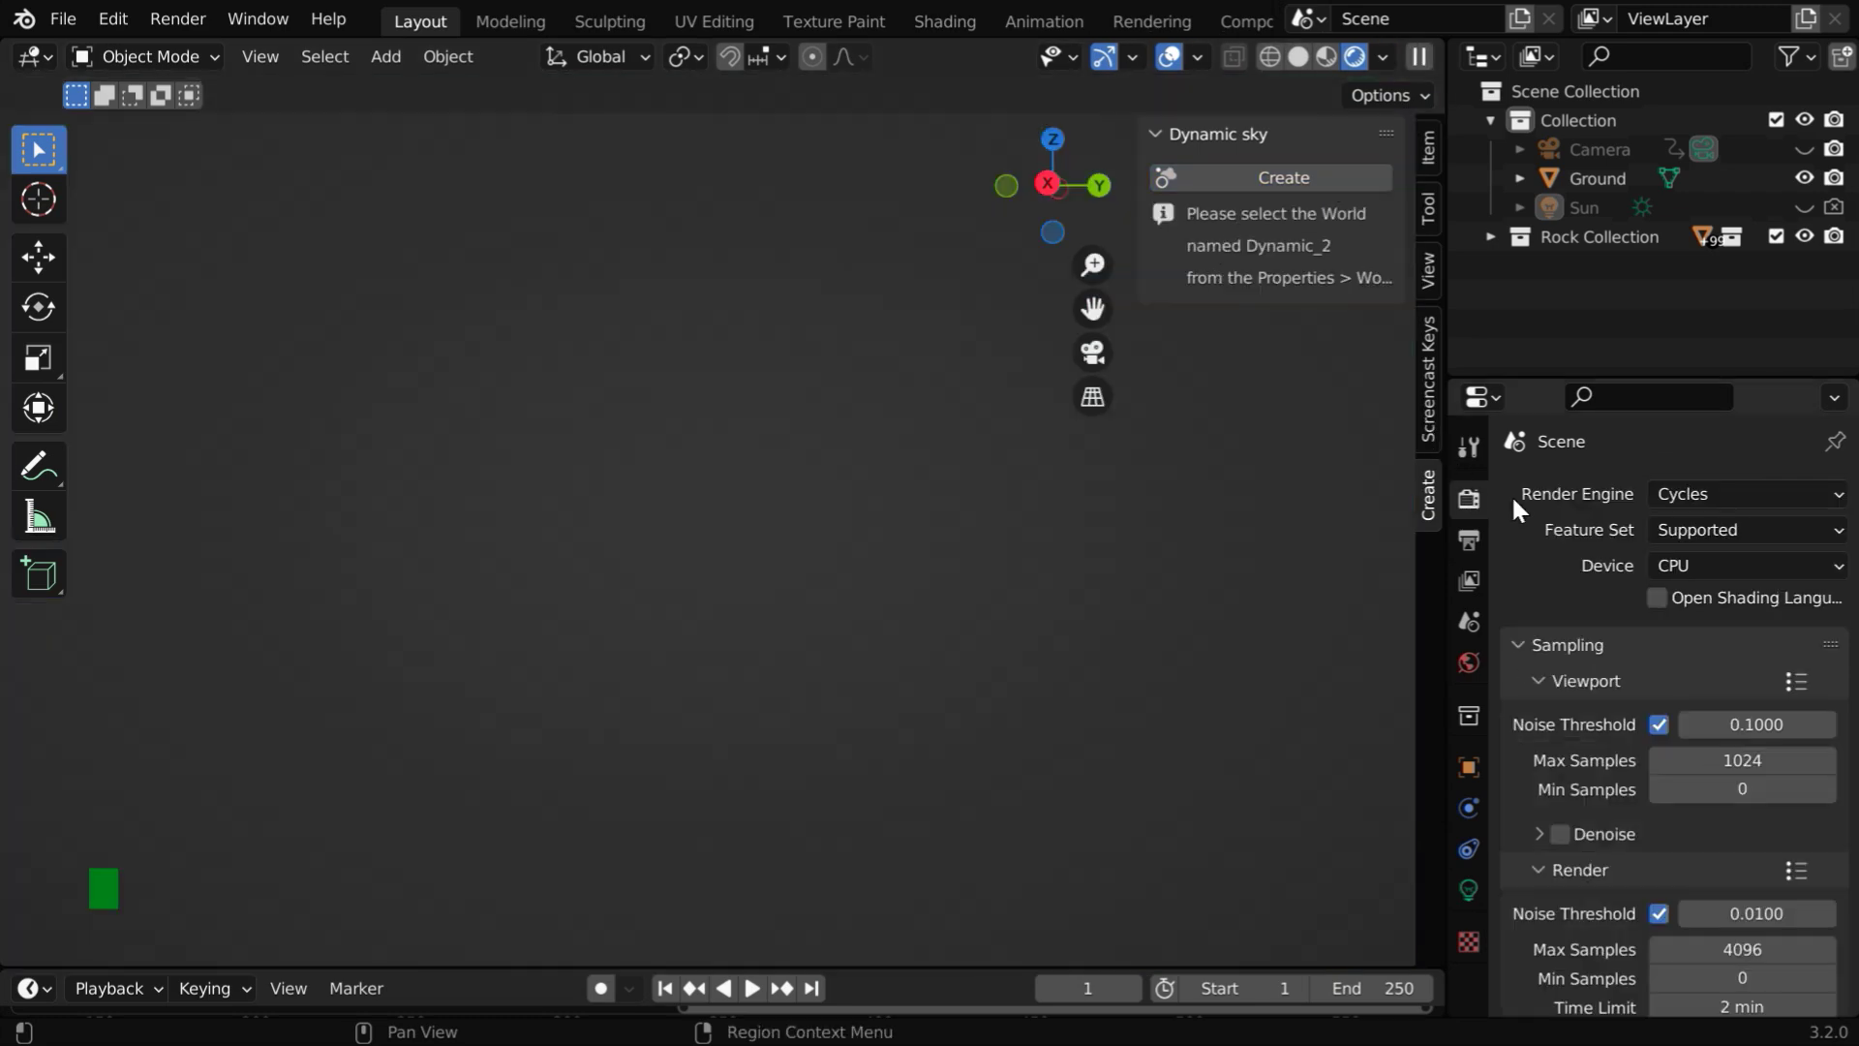
pyautogui.click(1716, 492)
pyautogui.click(1721, 528)
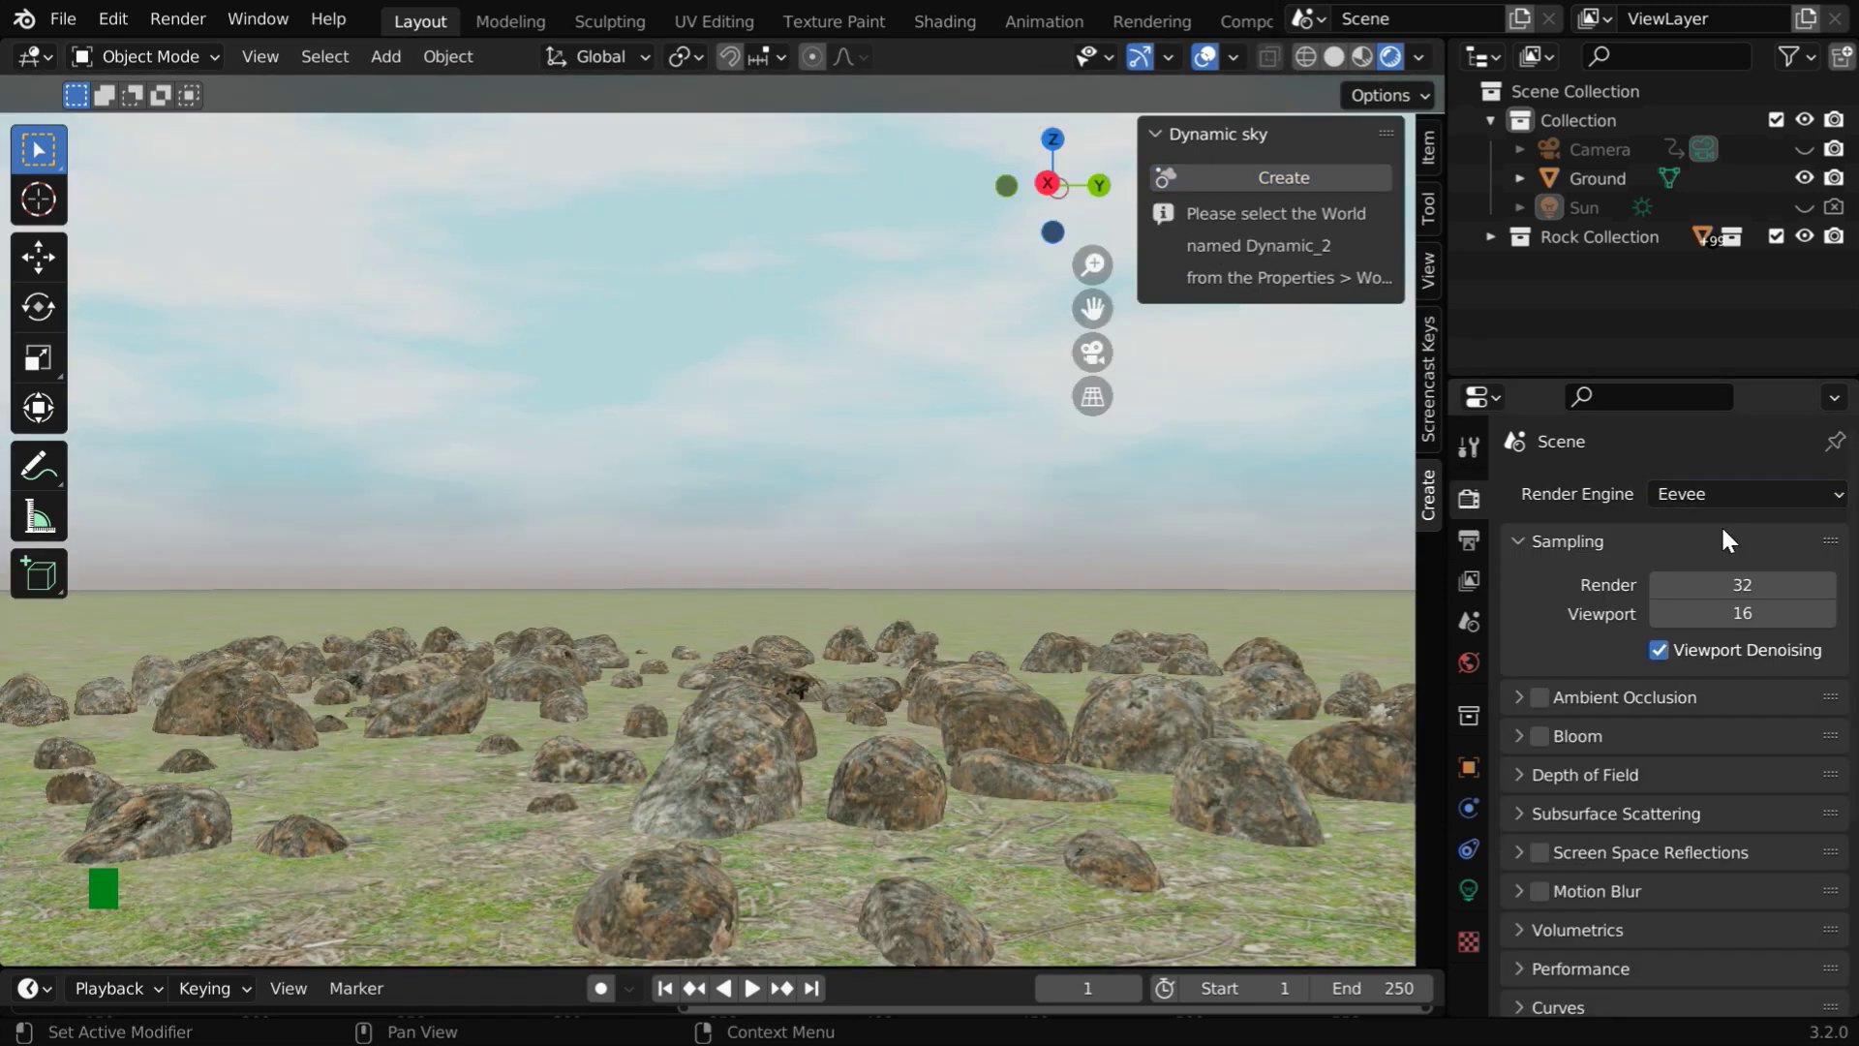
# Assign the Dynamic_2 world to the scene and show its Dynamic Sky controls
pyautogui.click(1469, 663)
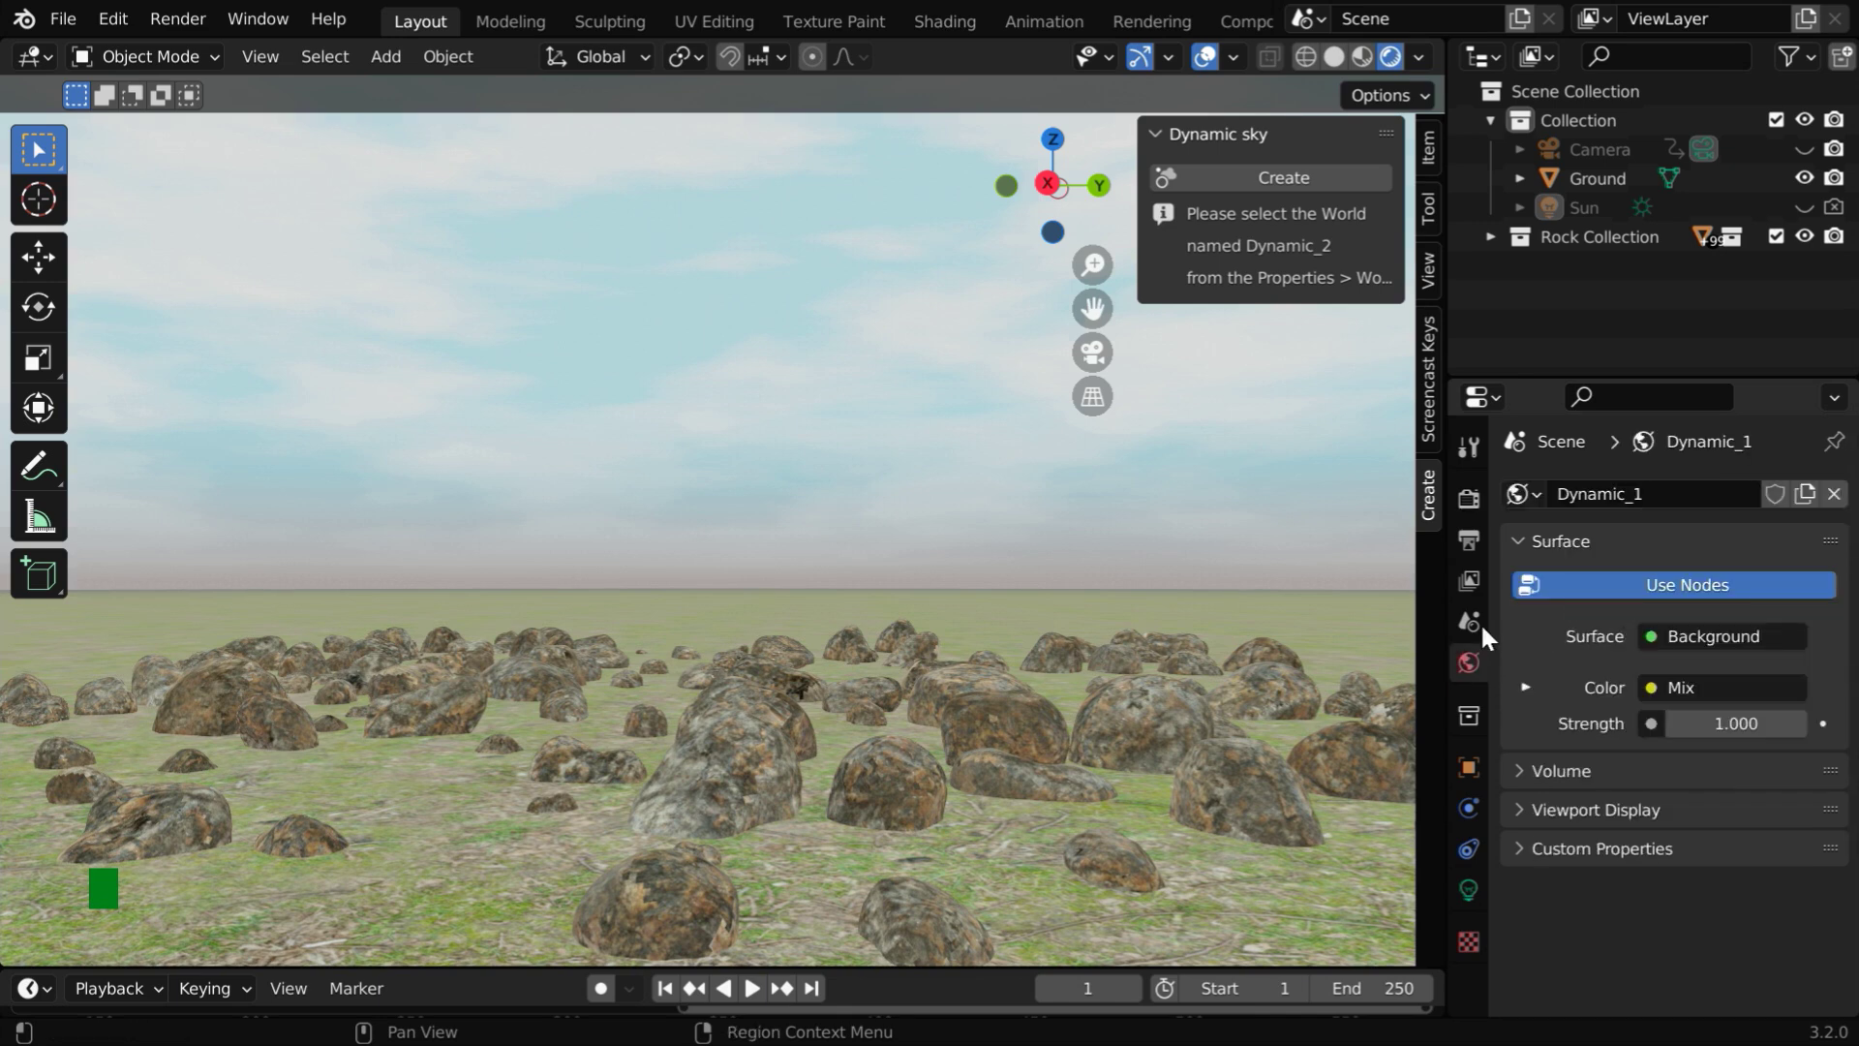
pyautogui.click(1522, 495)
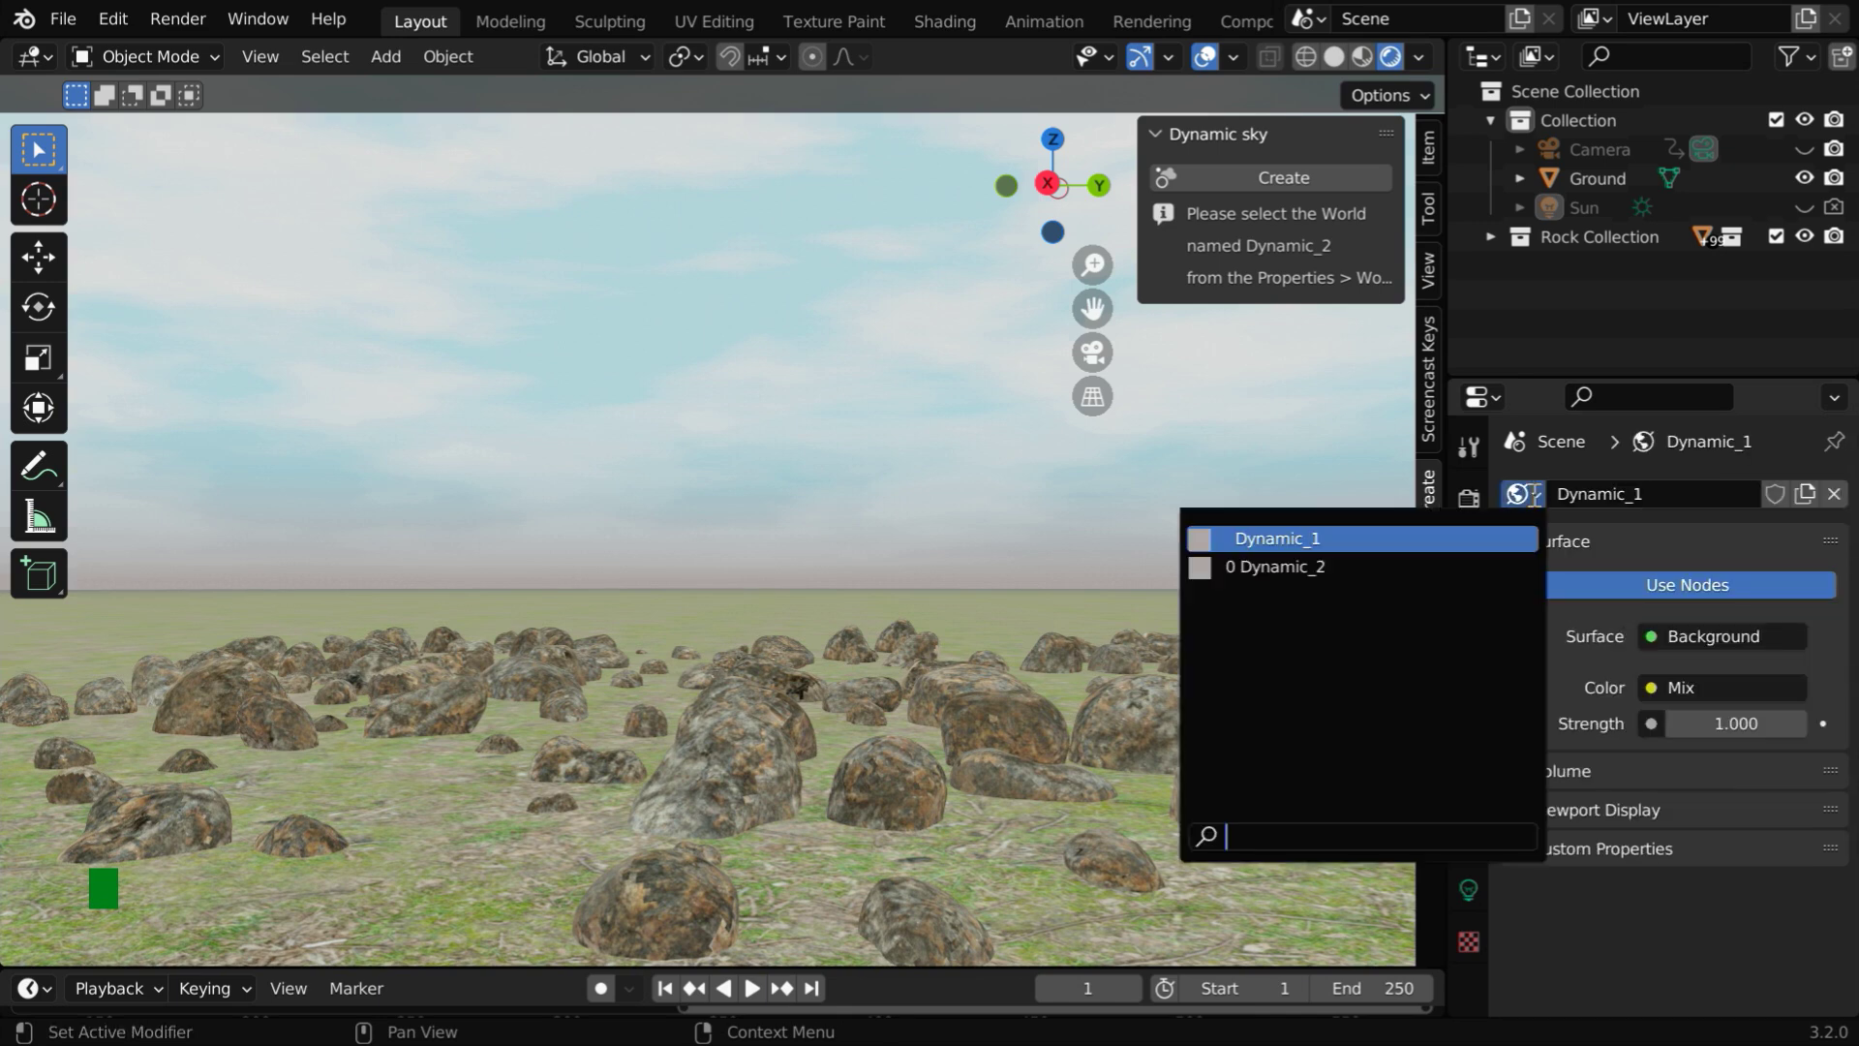
pyautogui.click(1349, 567)
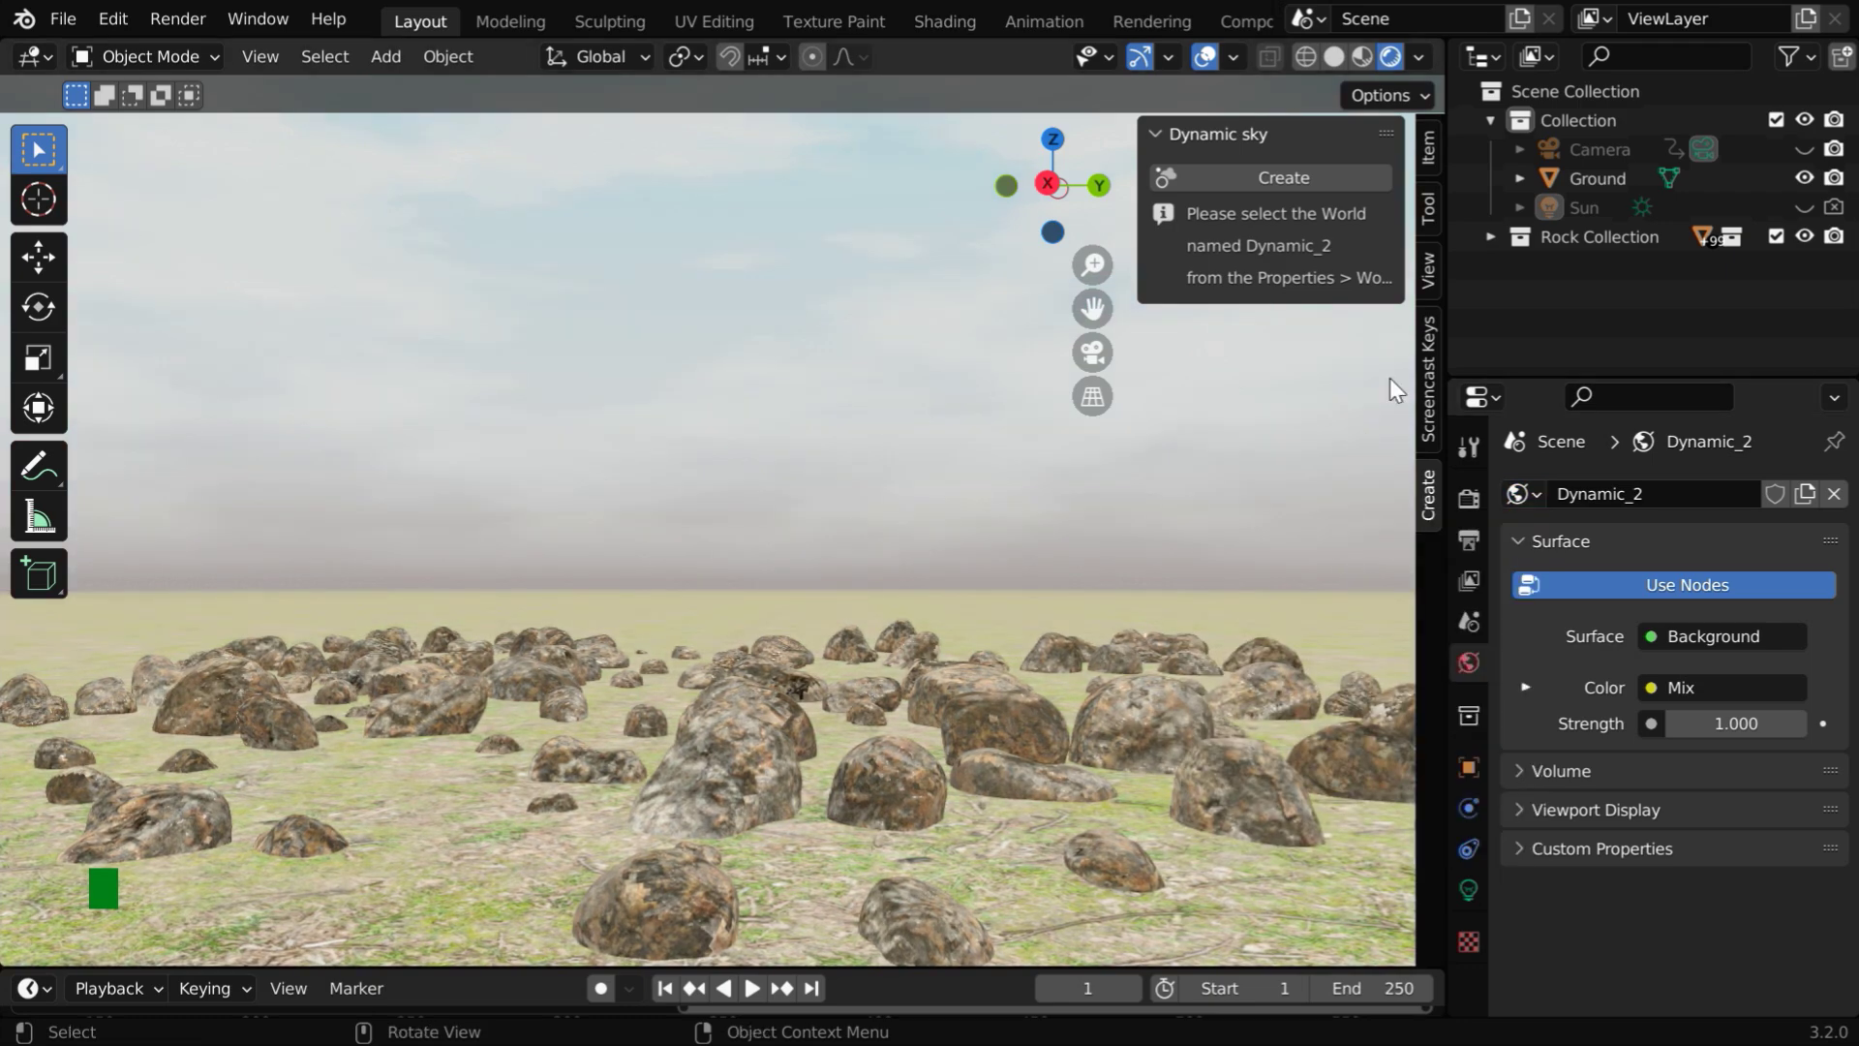
pyautogui.click(1430, 208)
pyautogui.click(1431, 505)
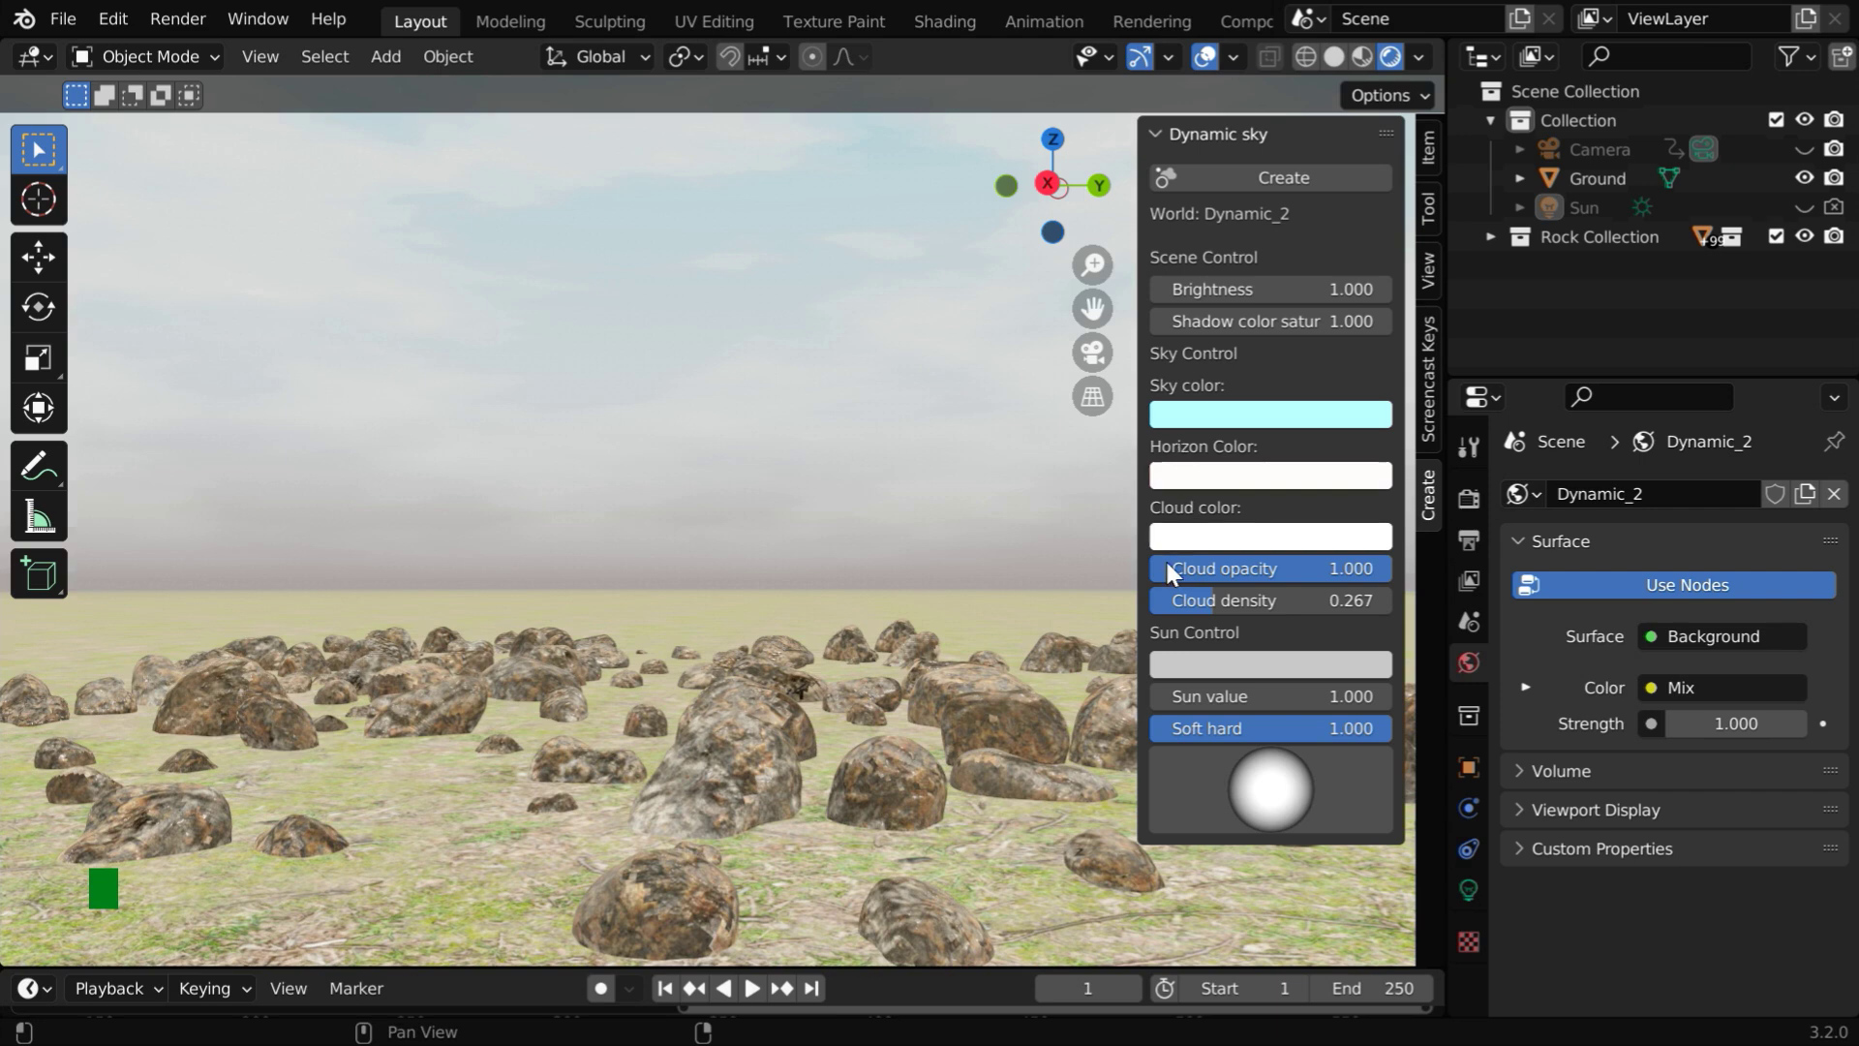
# Set the Dynamic_2 sky color to a dark blue with hue about 0.605, saturation 1 and value 0.1
pyautogui.click(1294, 422)
pyautogui.click(1312, 451)
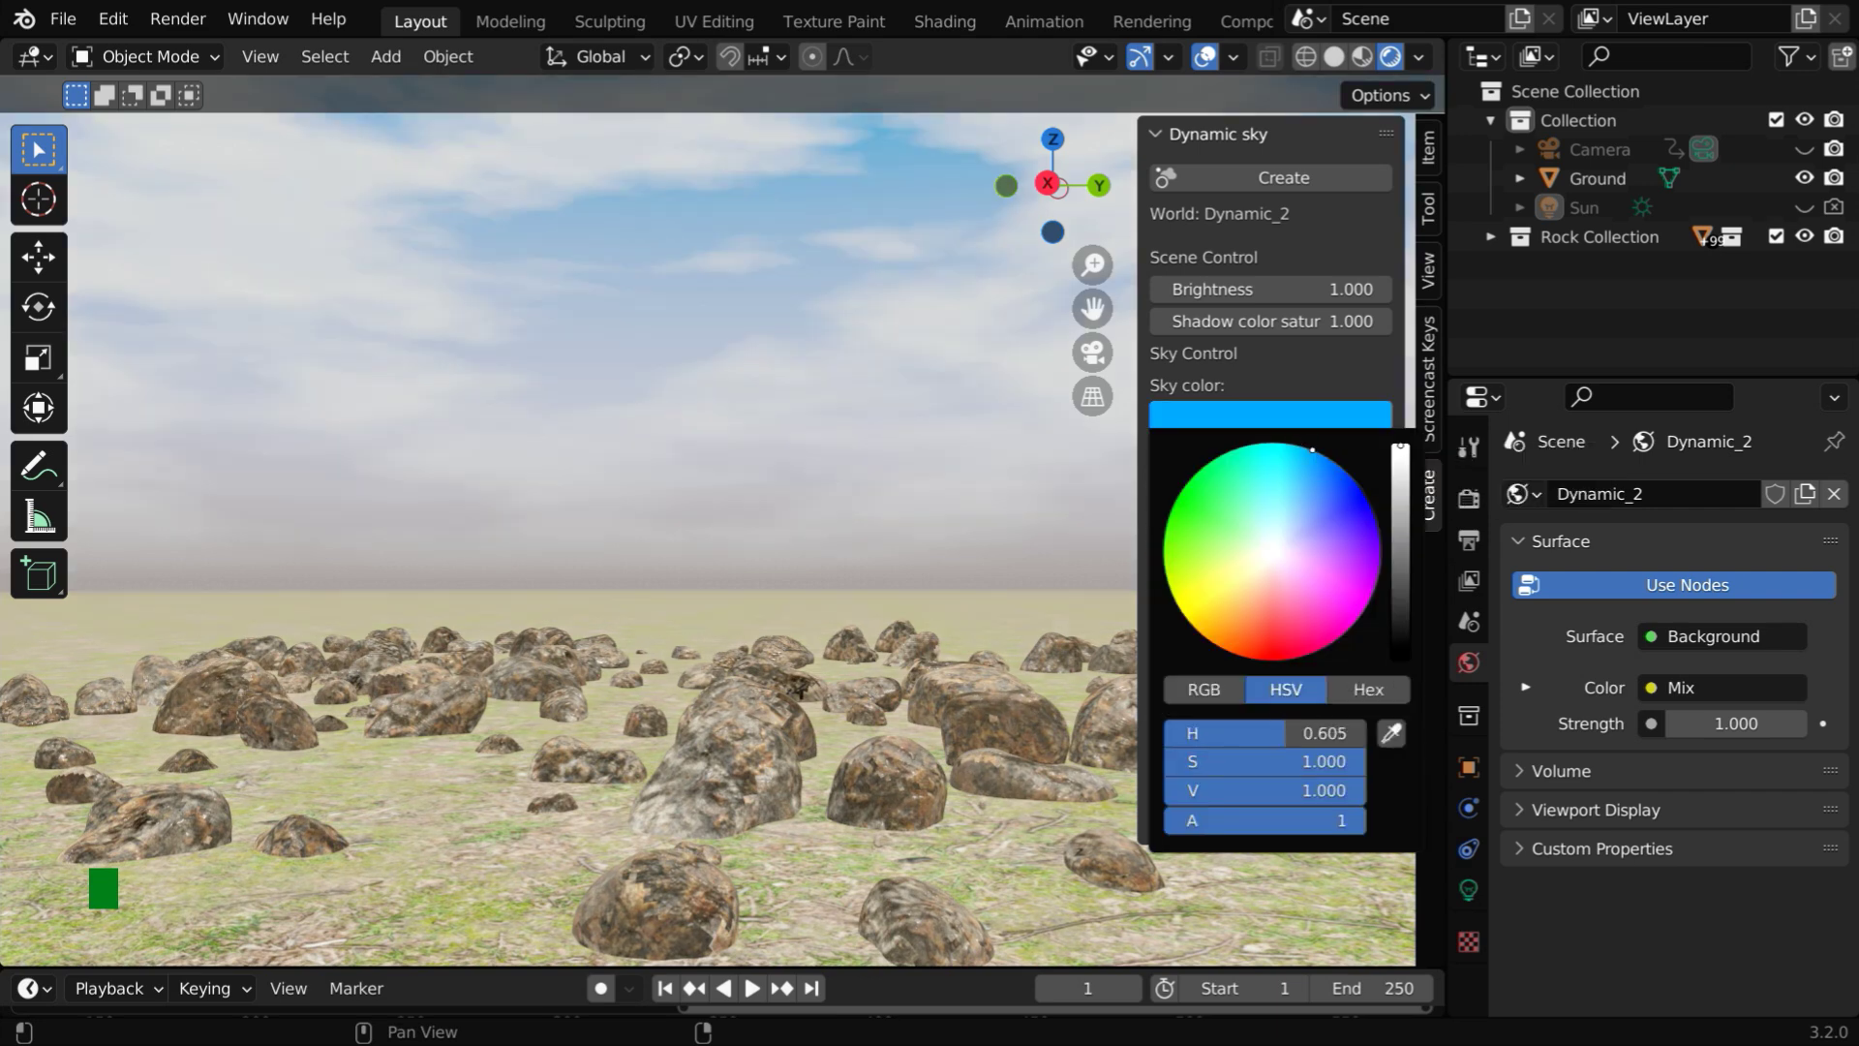
pyautogui.click(1327, 792)
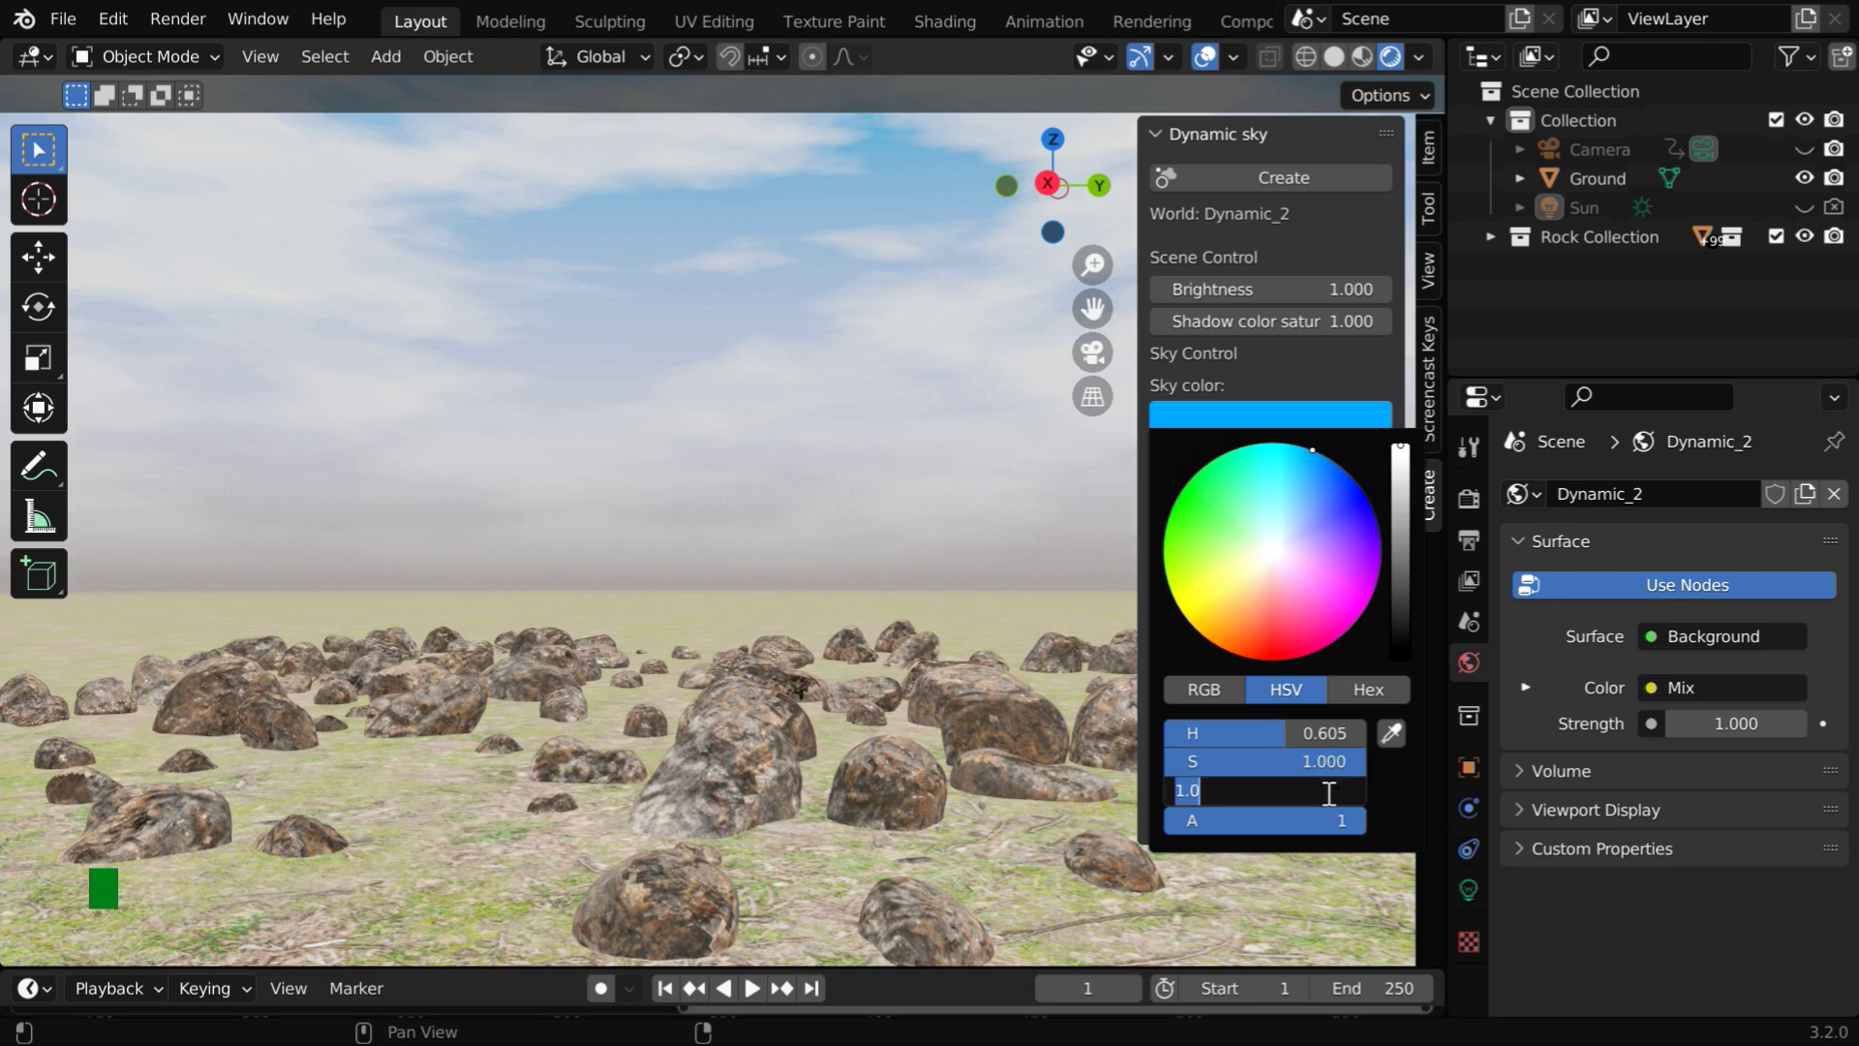
pyautogui.write('0.1')
pyautogui.press('Return')
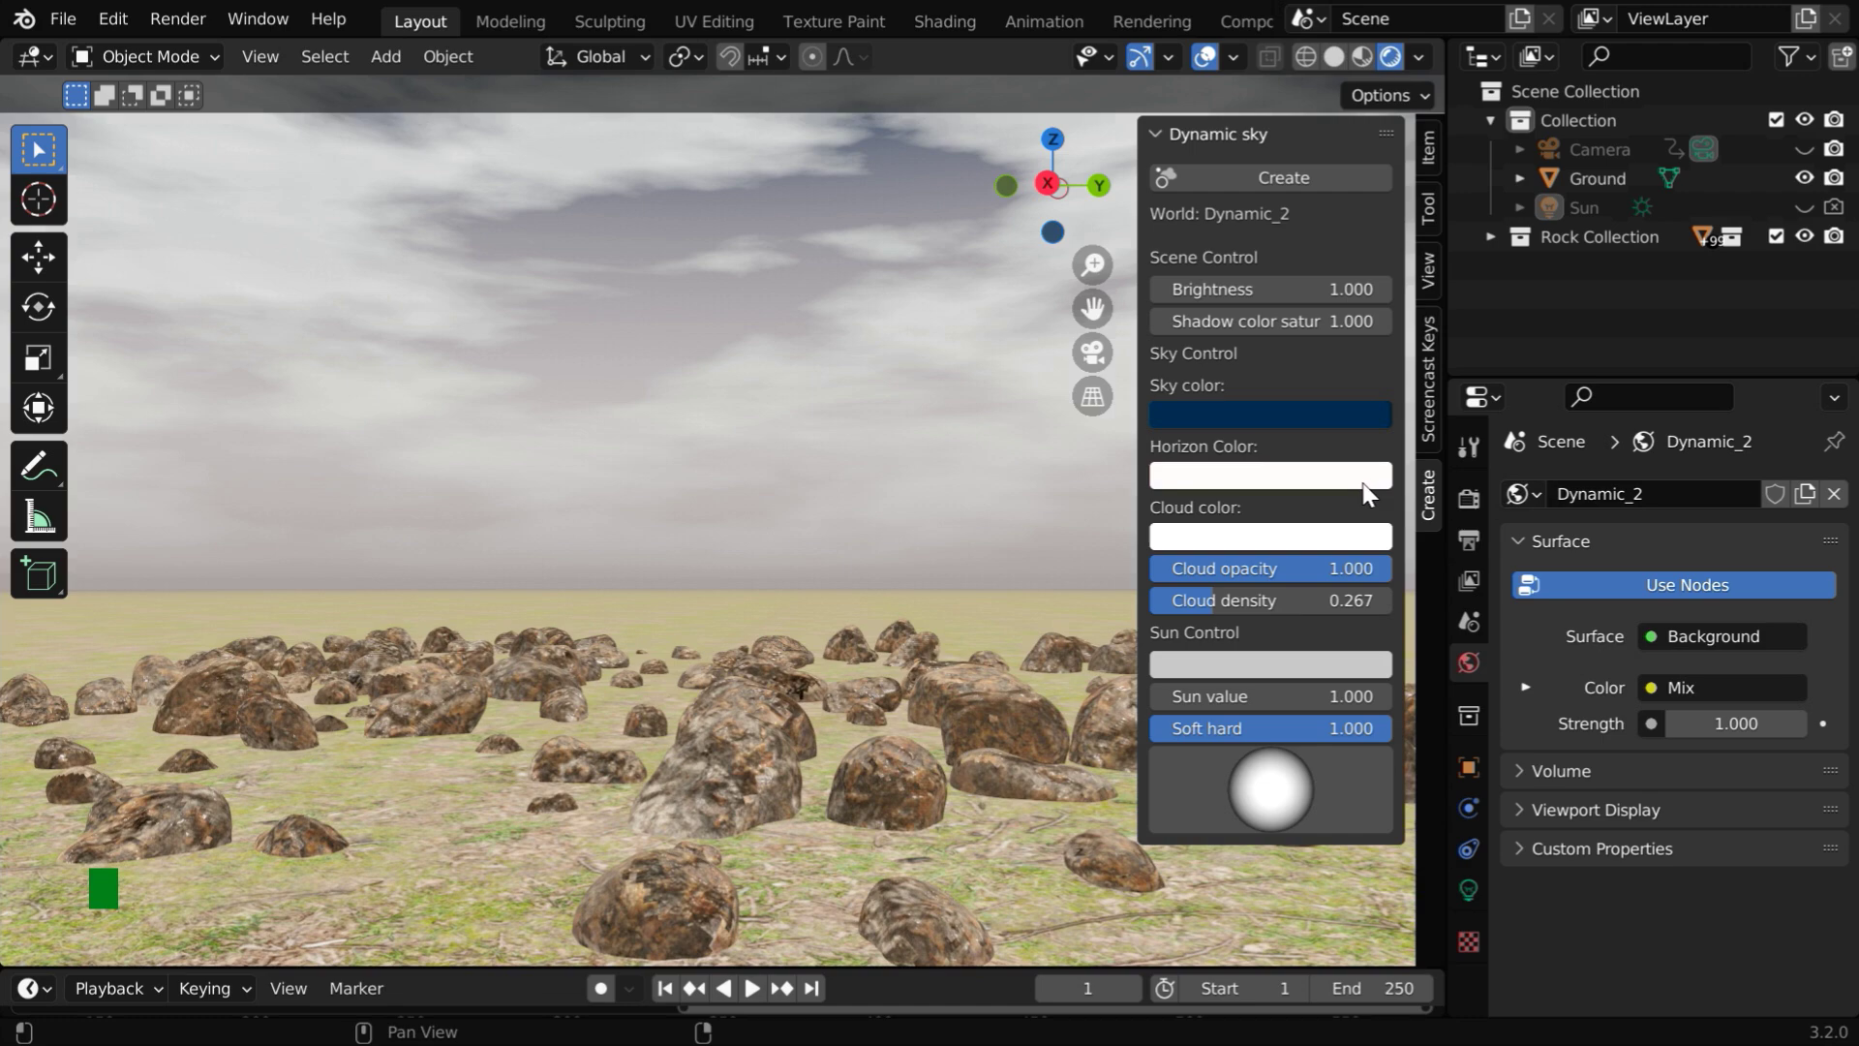
# Match the horizon color and the cloud color to the dark blue sky color by sampling it with the eyedropper
pyautogui.click(1365, 477)
pyautogui.click(1395, 347)
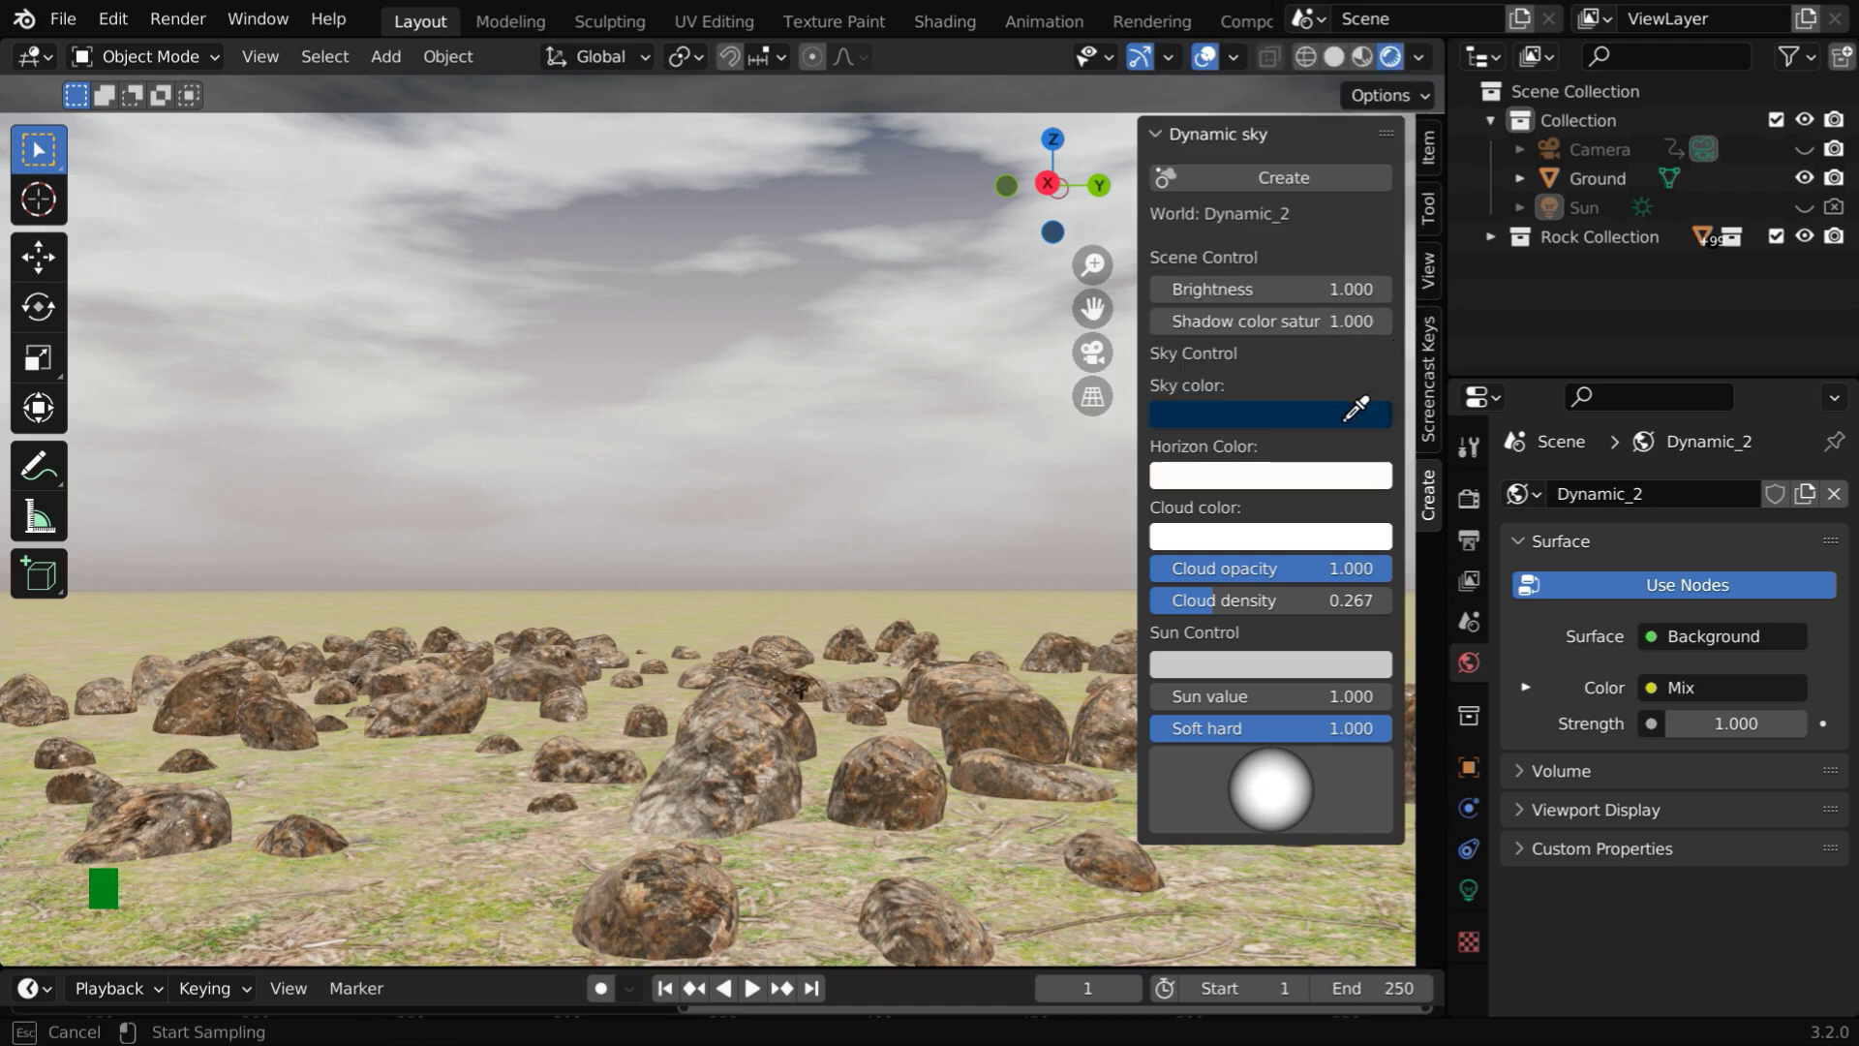
pyautogui.click(1353, 415)
pyautogui.click(1353, 538)
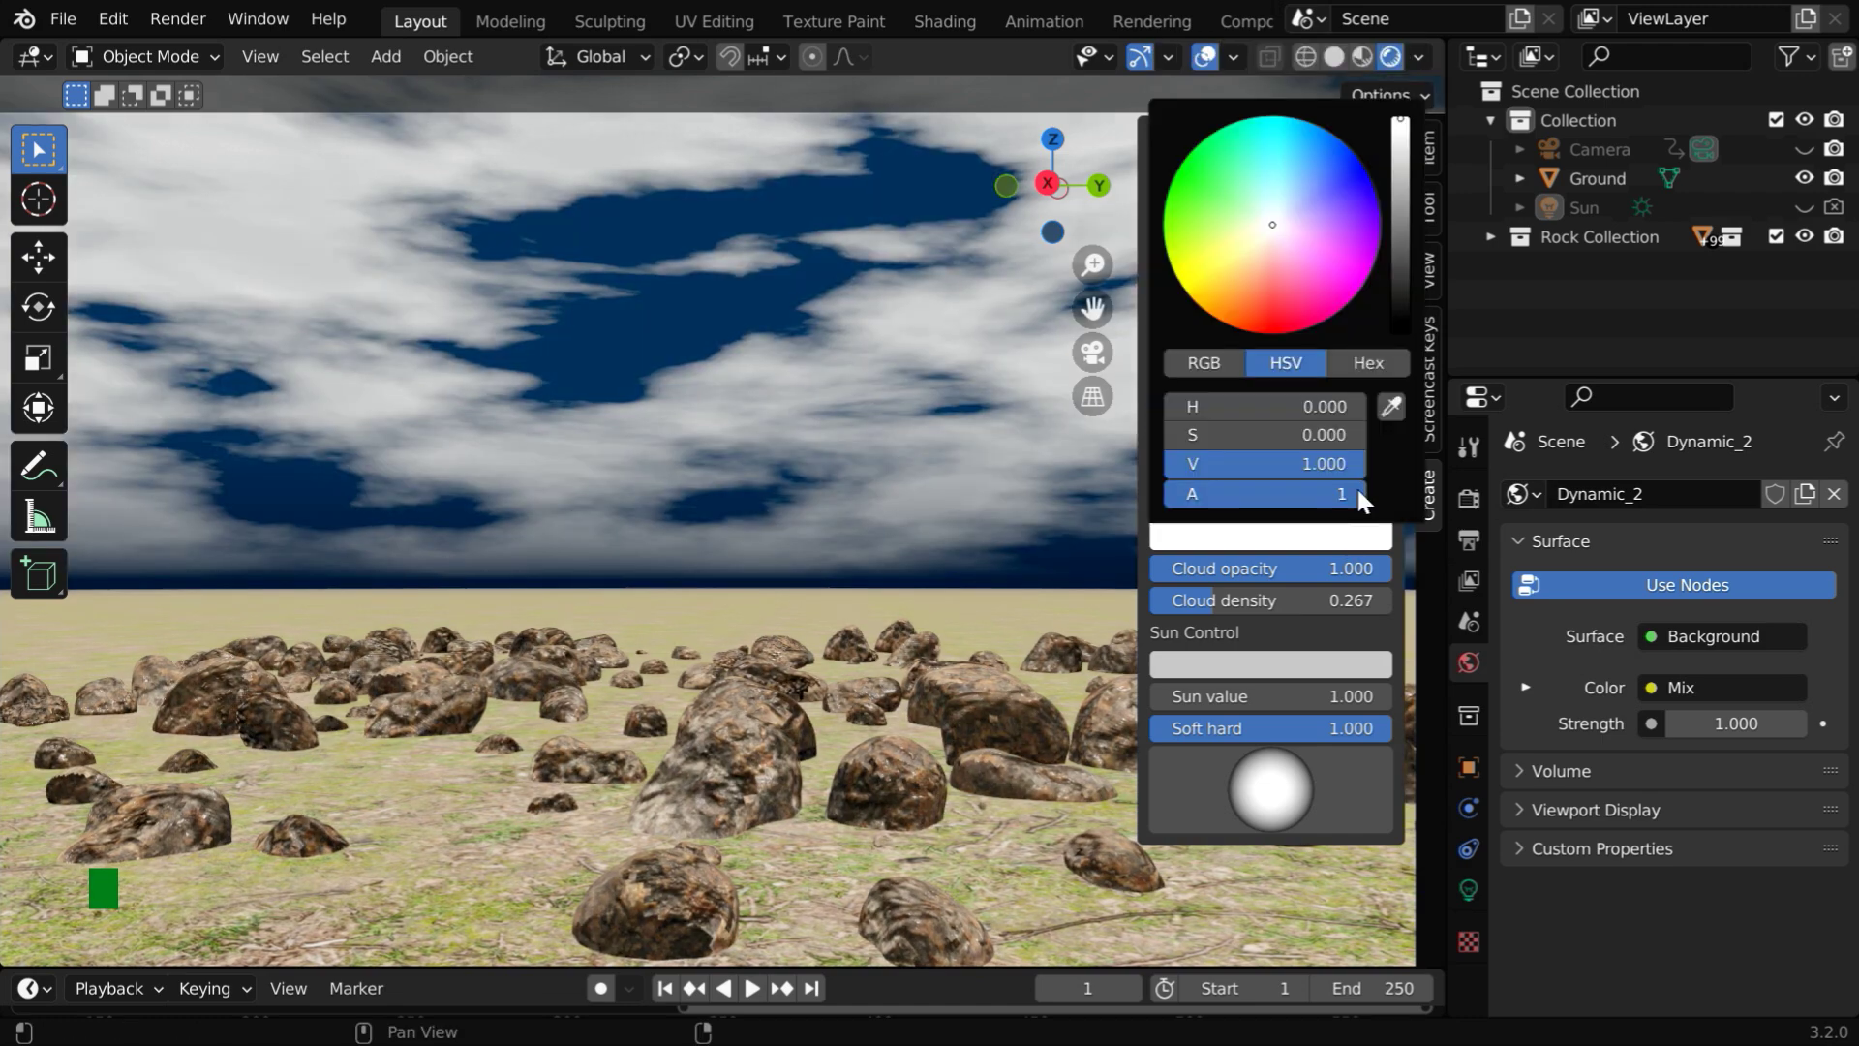
pyautogui.click(1392, 416)
pyautogui.click(1329, 414)
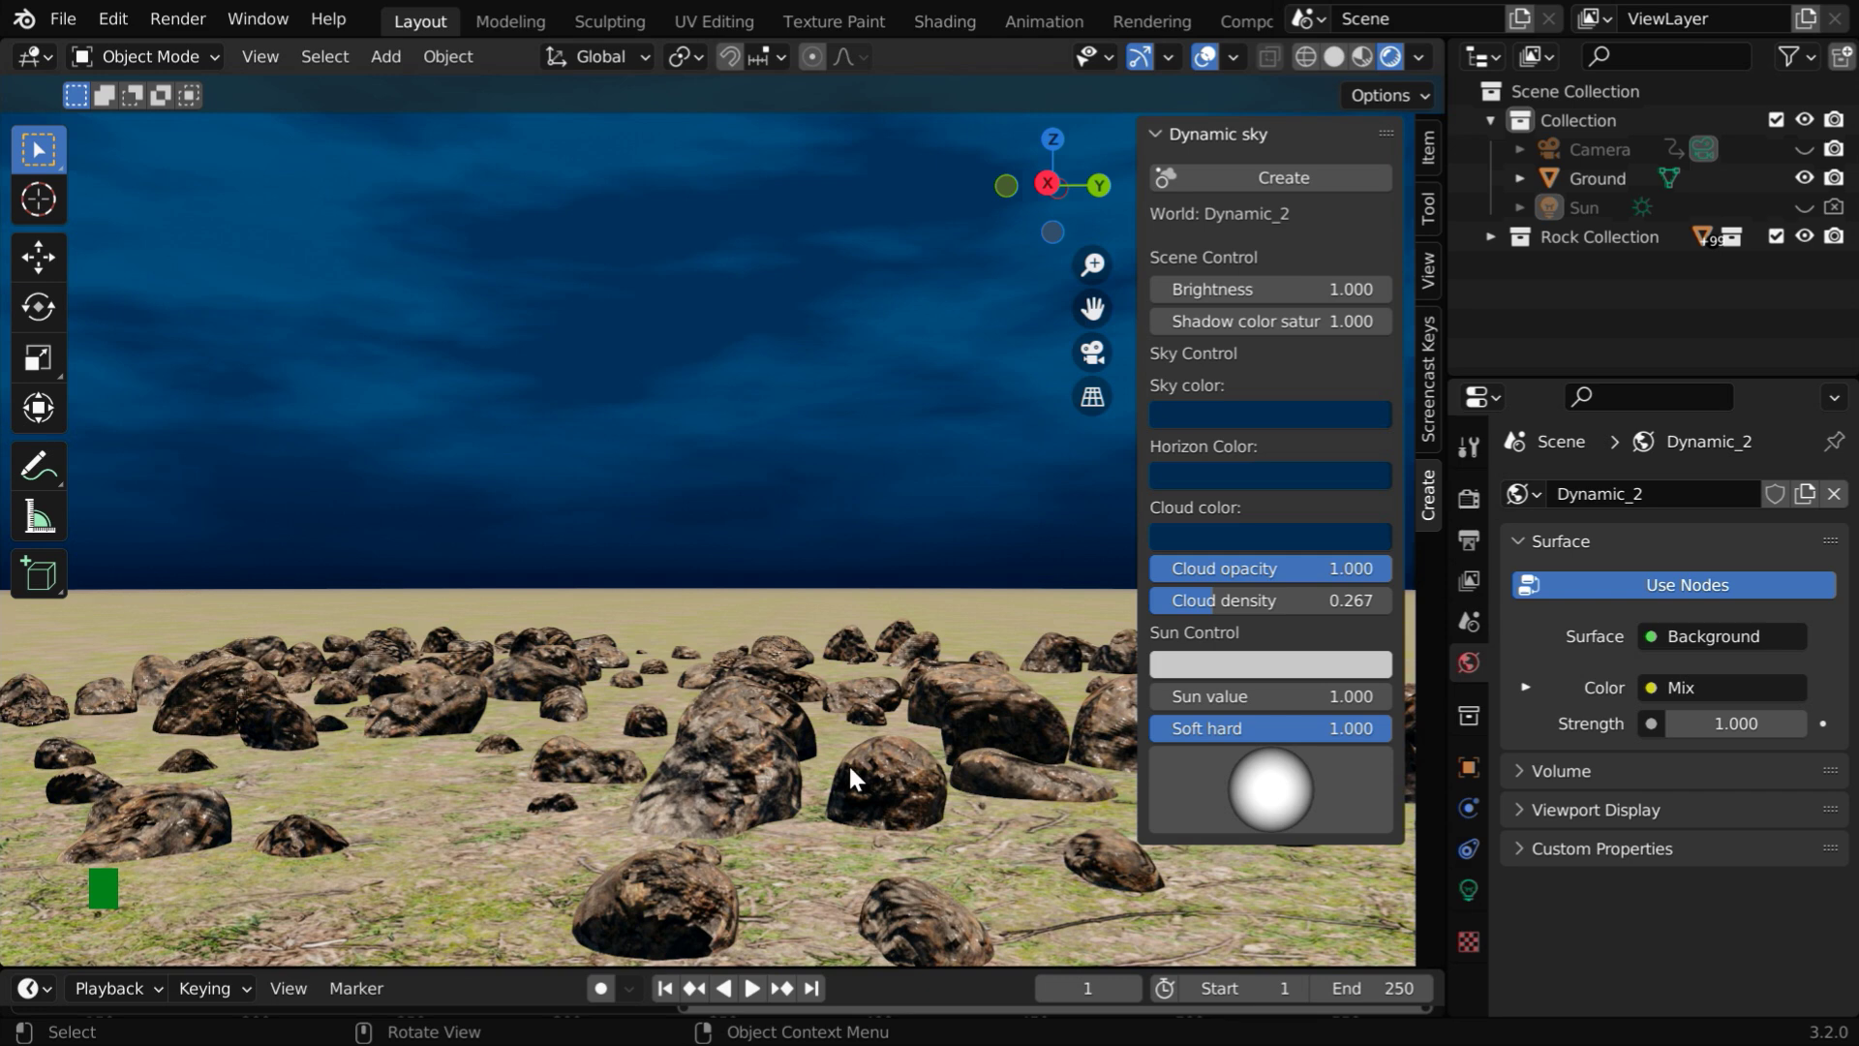
# Set the Sun value of Dynamic_2 to 0.45 and hide the viewport sidebar
pyautogui.click(1344, 697)
pyautogui.press('BackSpace')
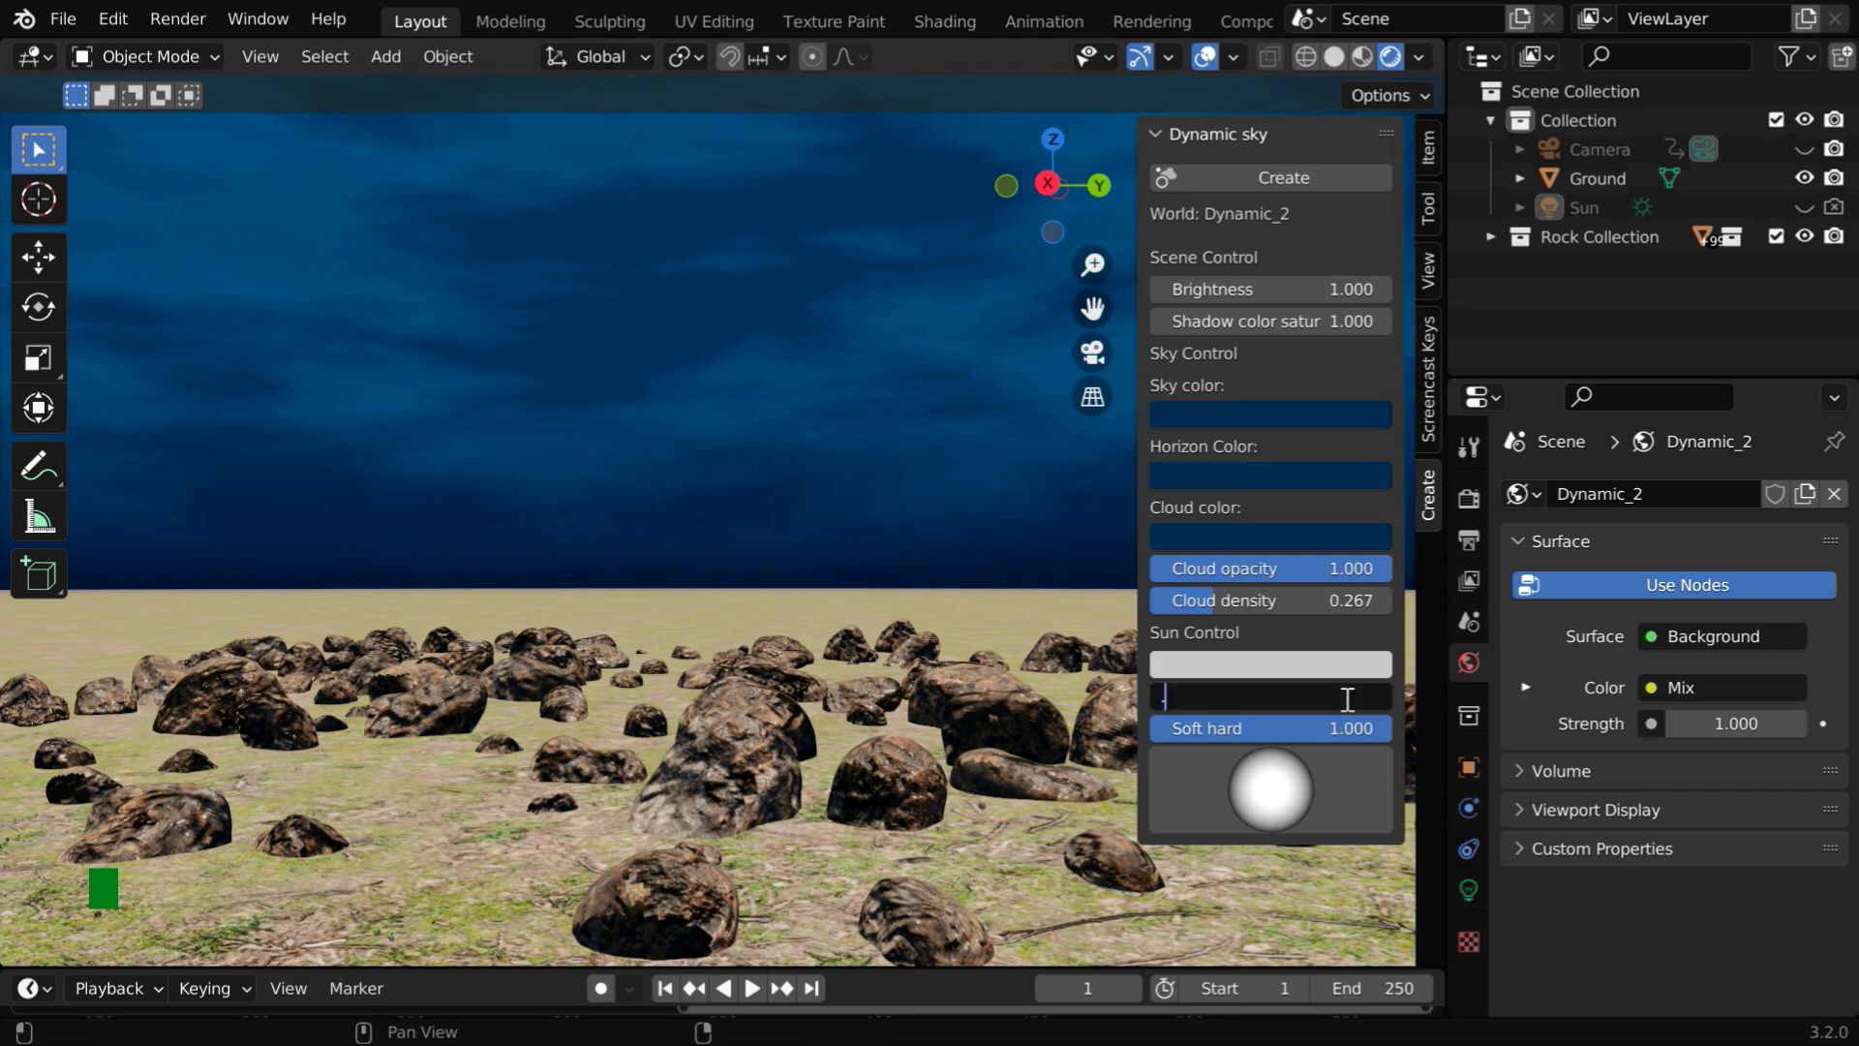
pyautogui.write('.45')
pyautogui.press('Return')
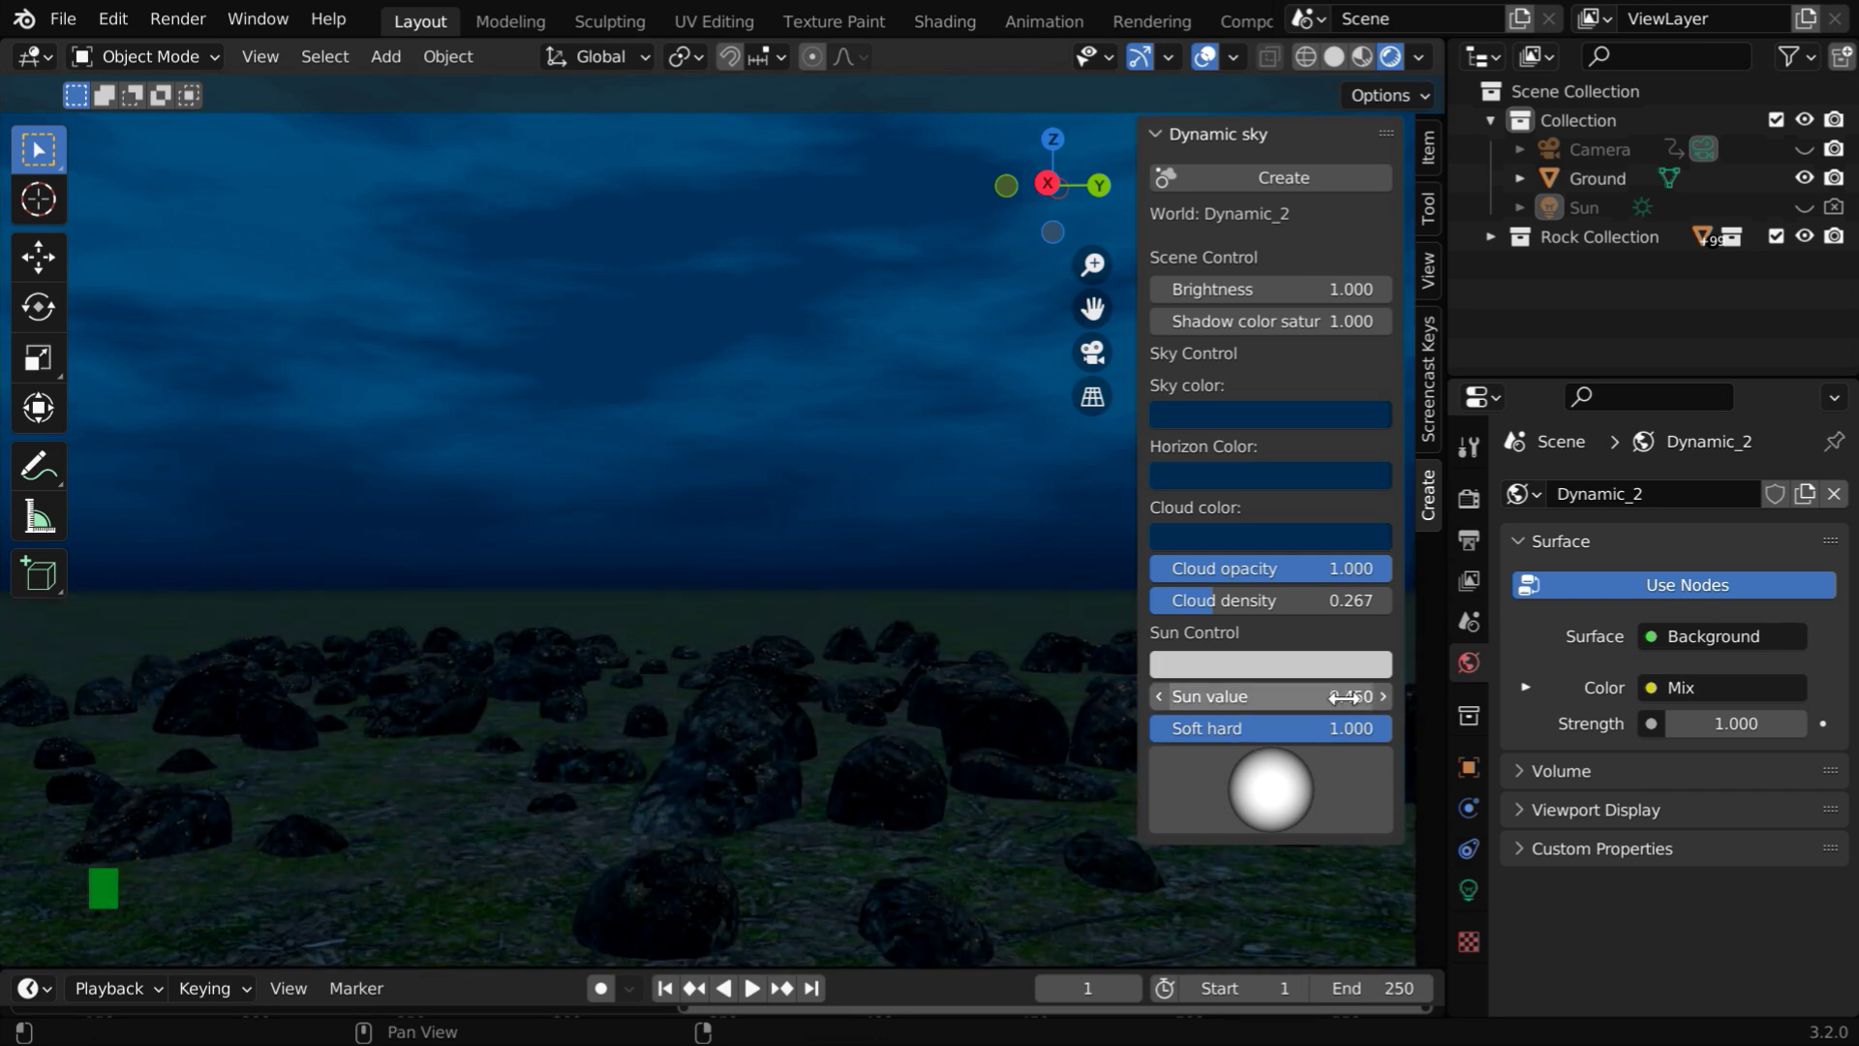
pyautogui.press('n')
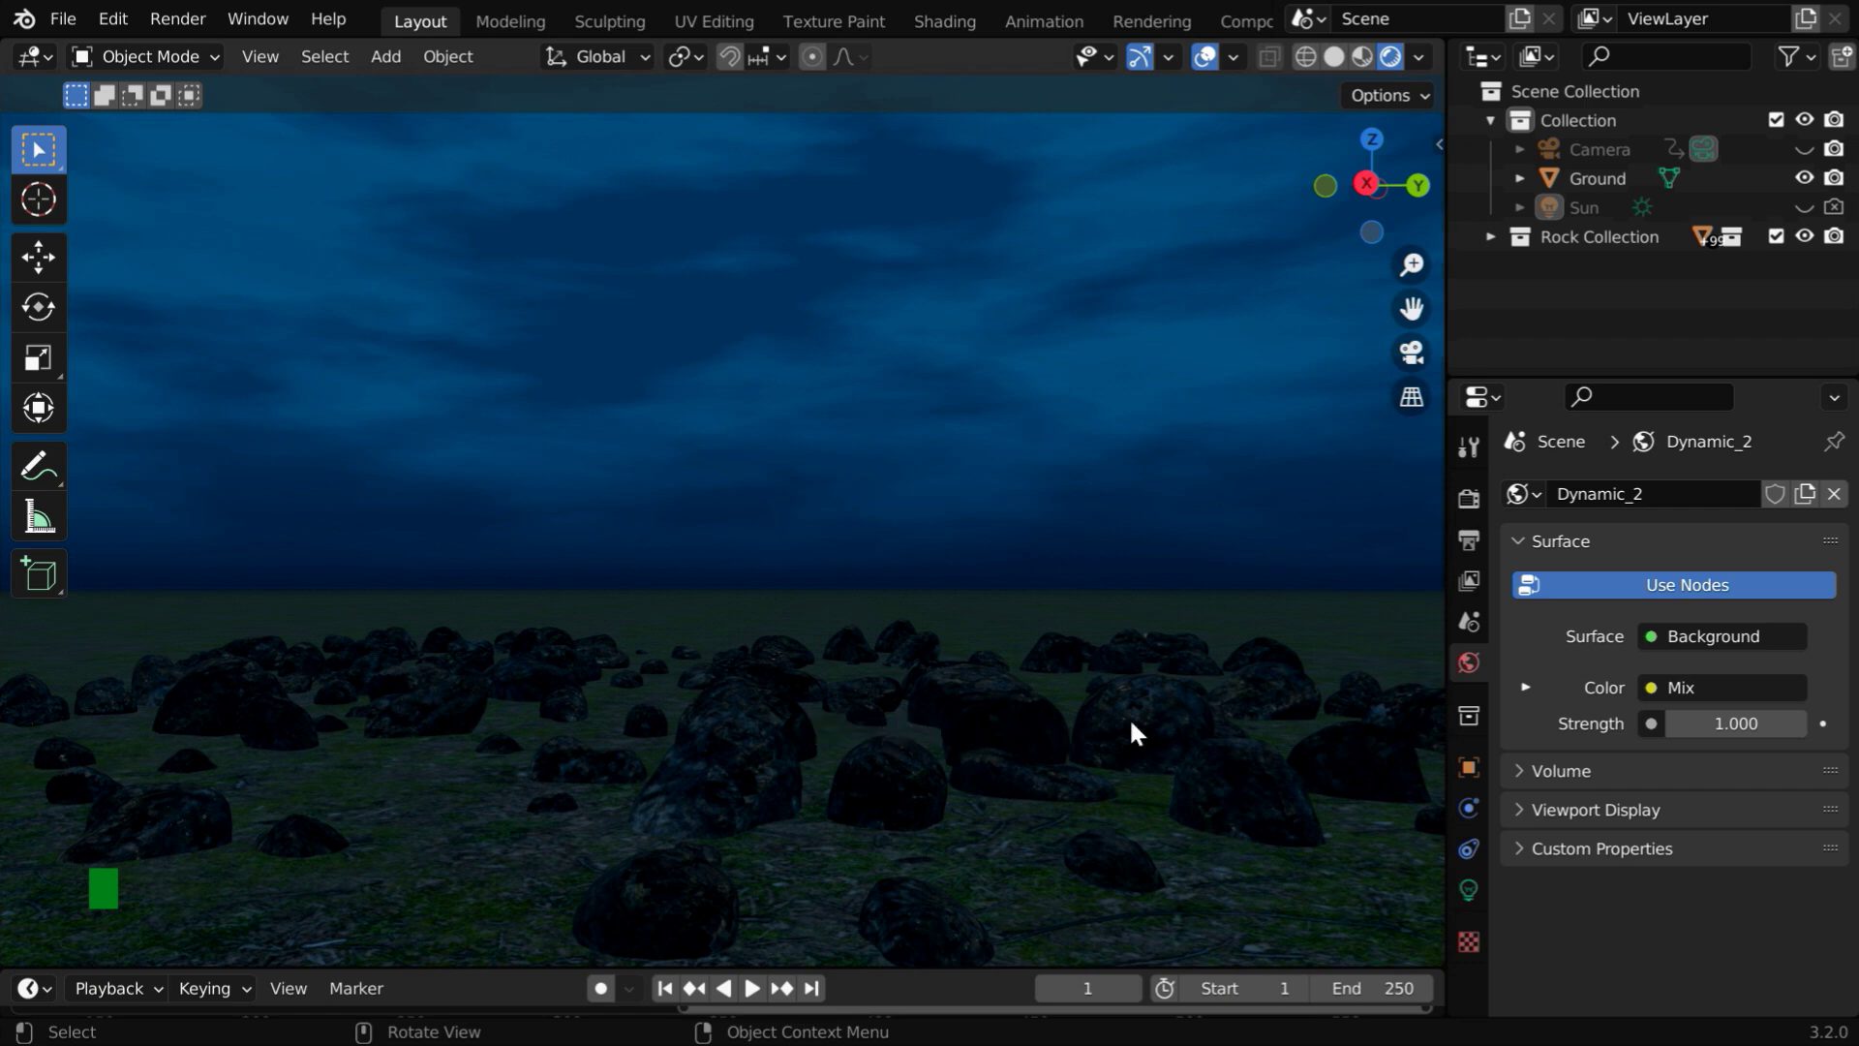
# Give the Dynamic_2 world a fake user, and switch the scene to Dynamic_1 with a fake user as well
pyautogui.click(1538, 496)
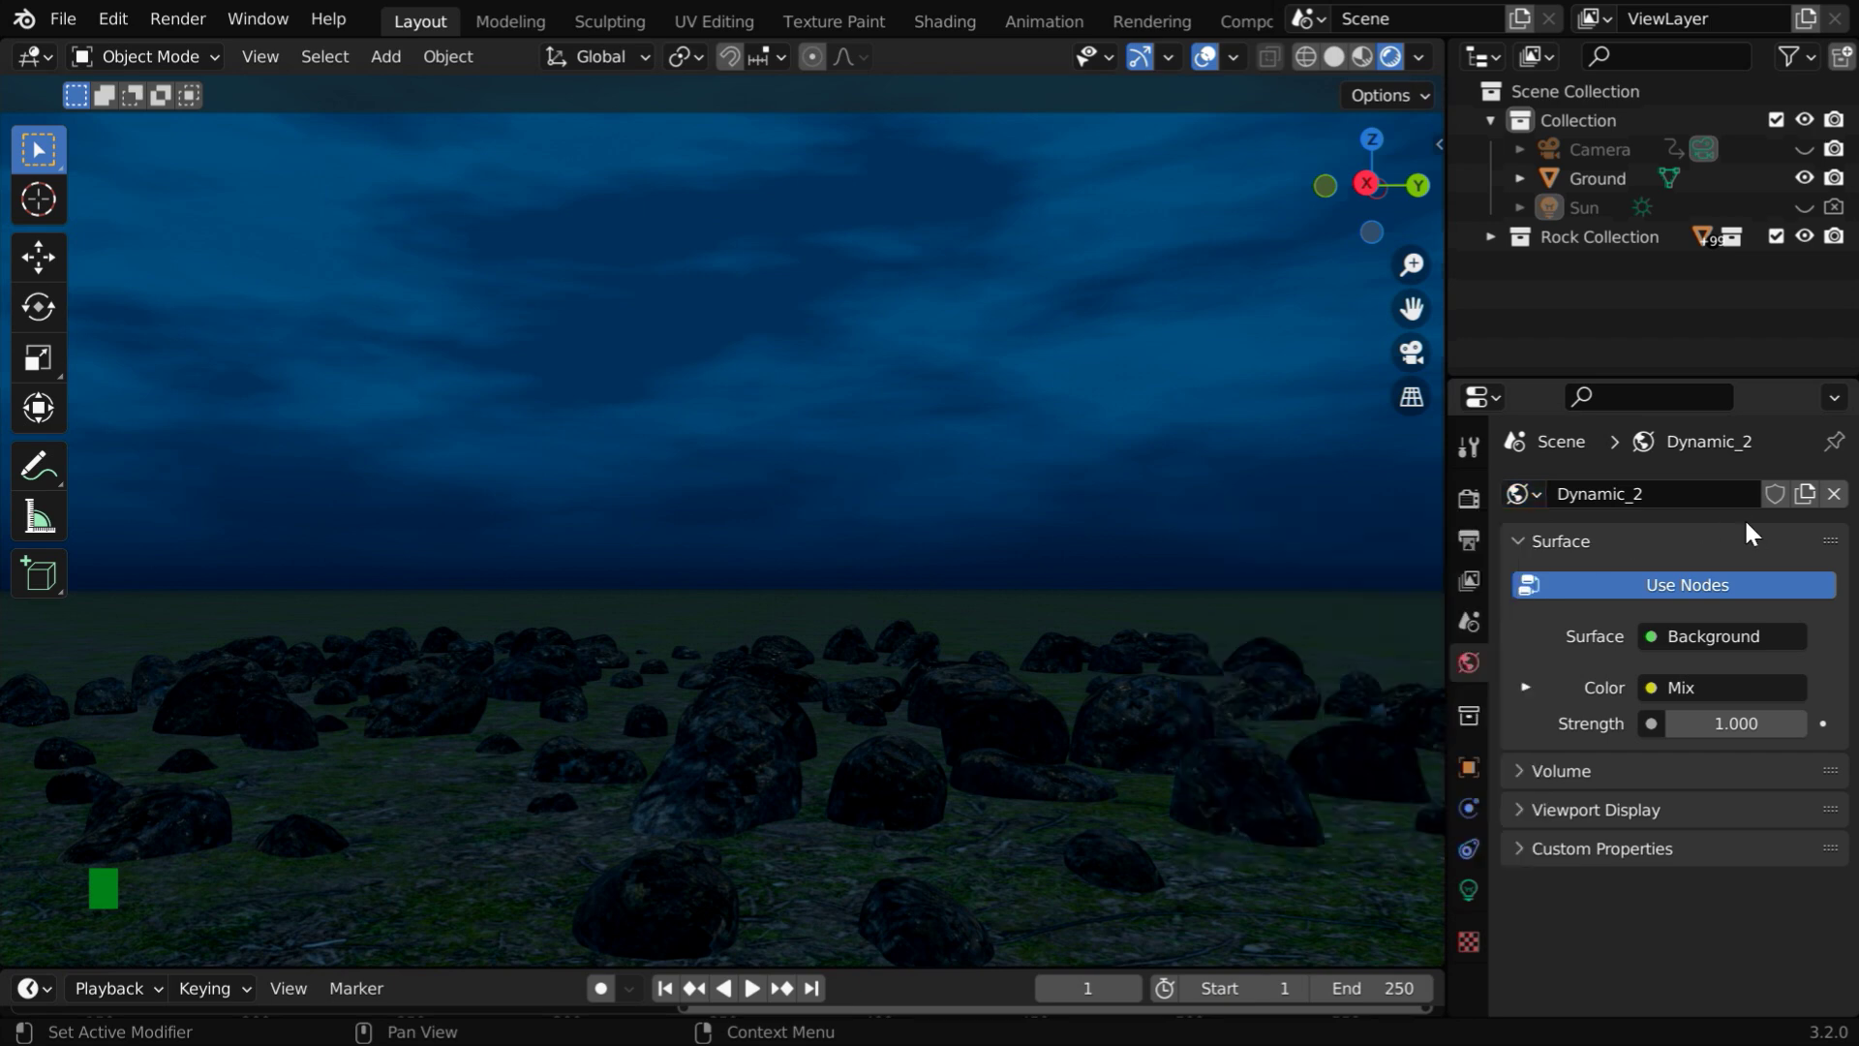
pyautogui.click(1775, 496)
pyautogui.click(1523, 495)
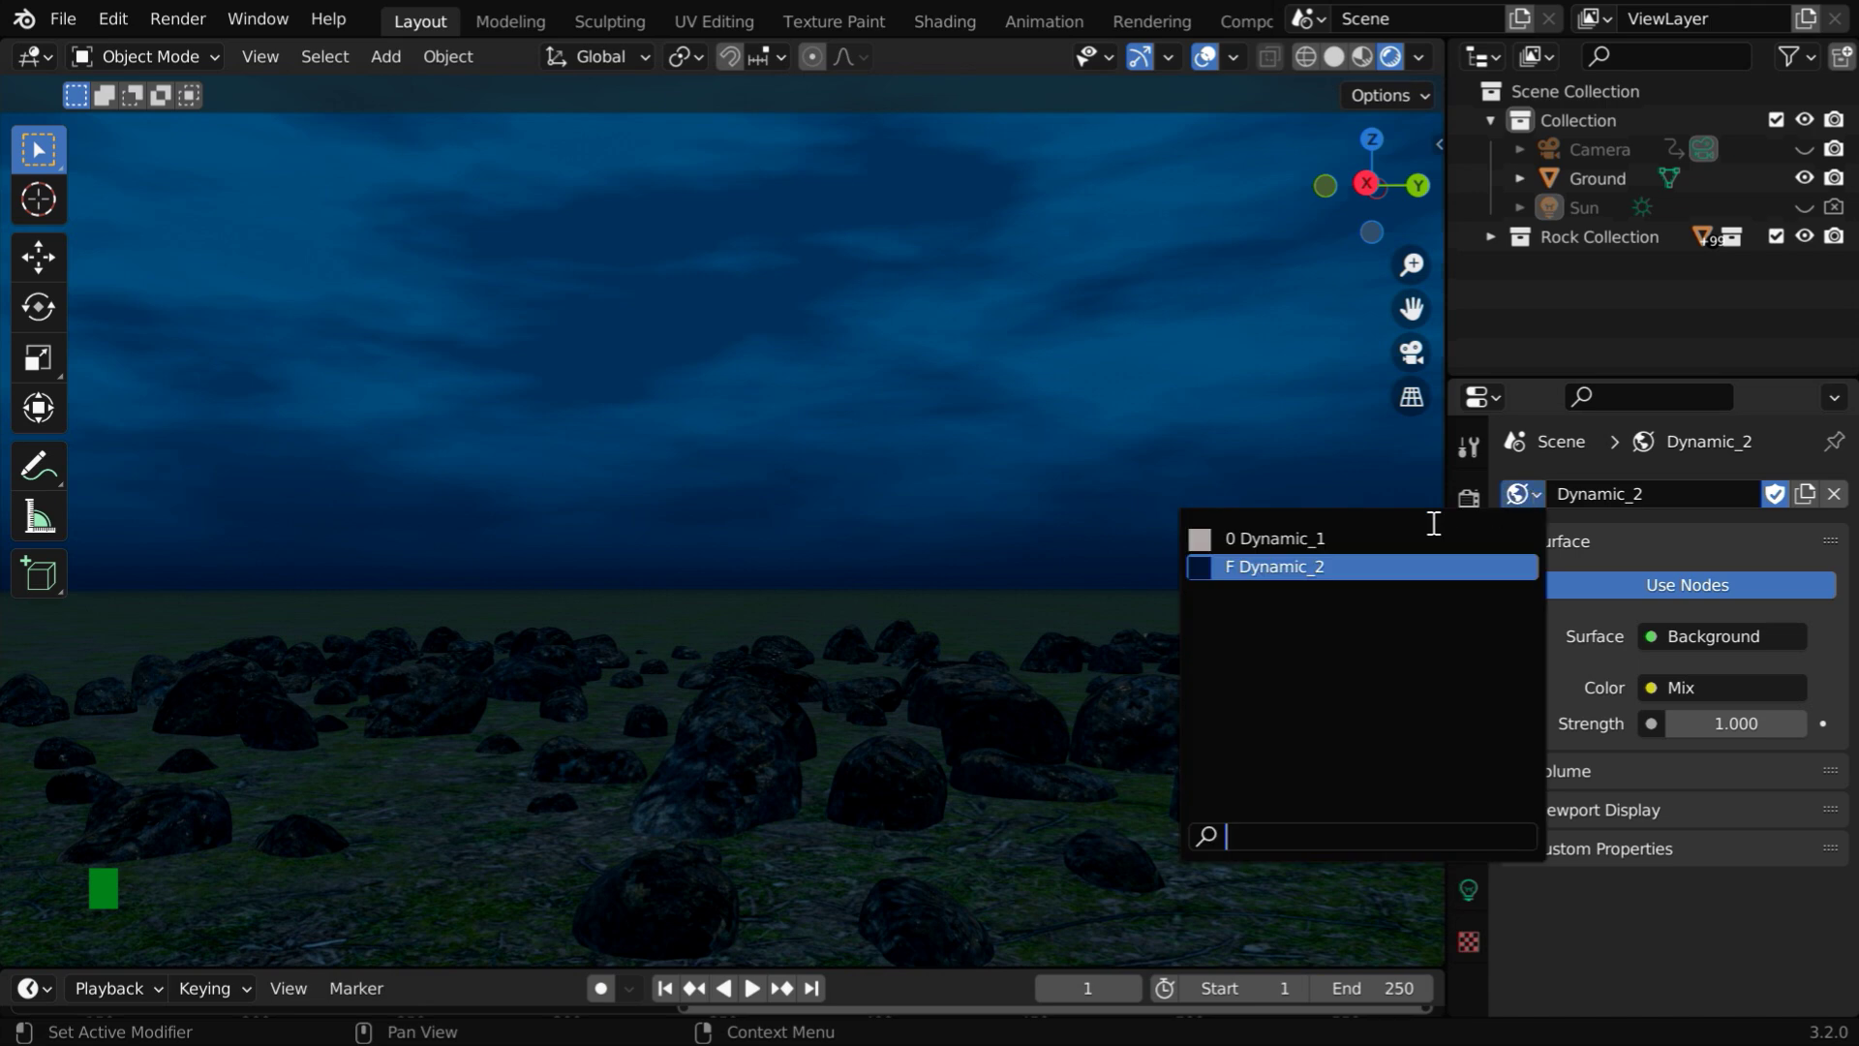
pyautogui.click(1388, 537)
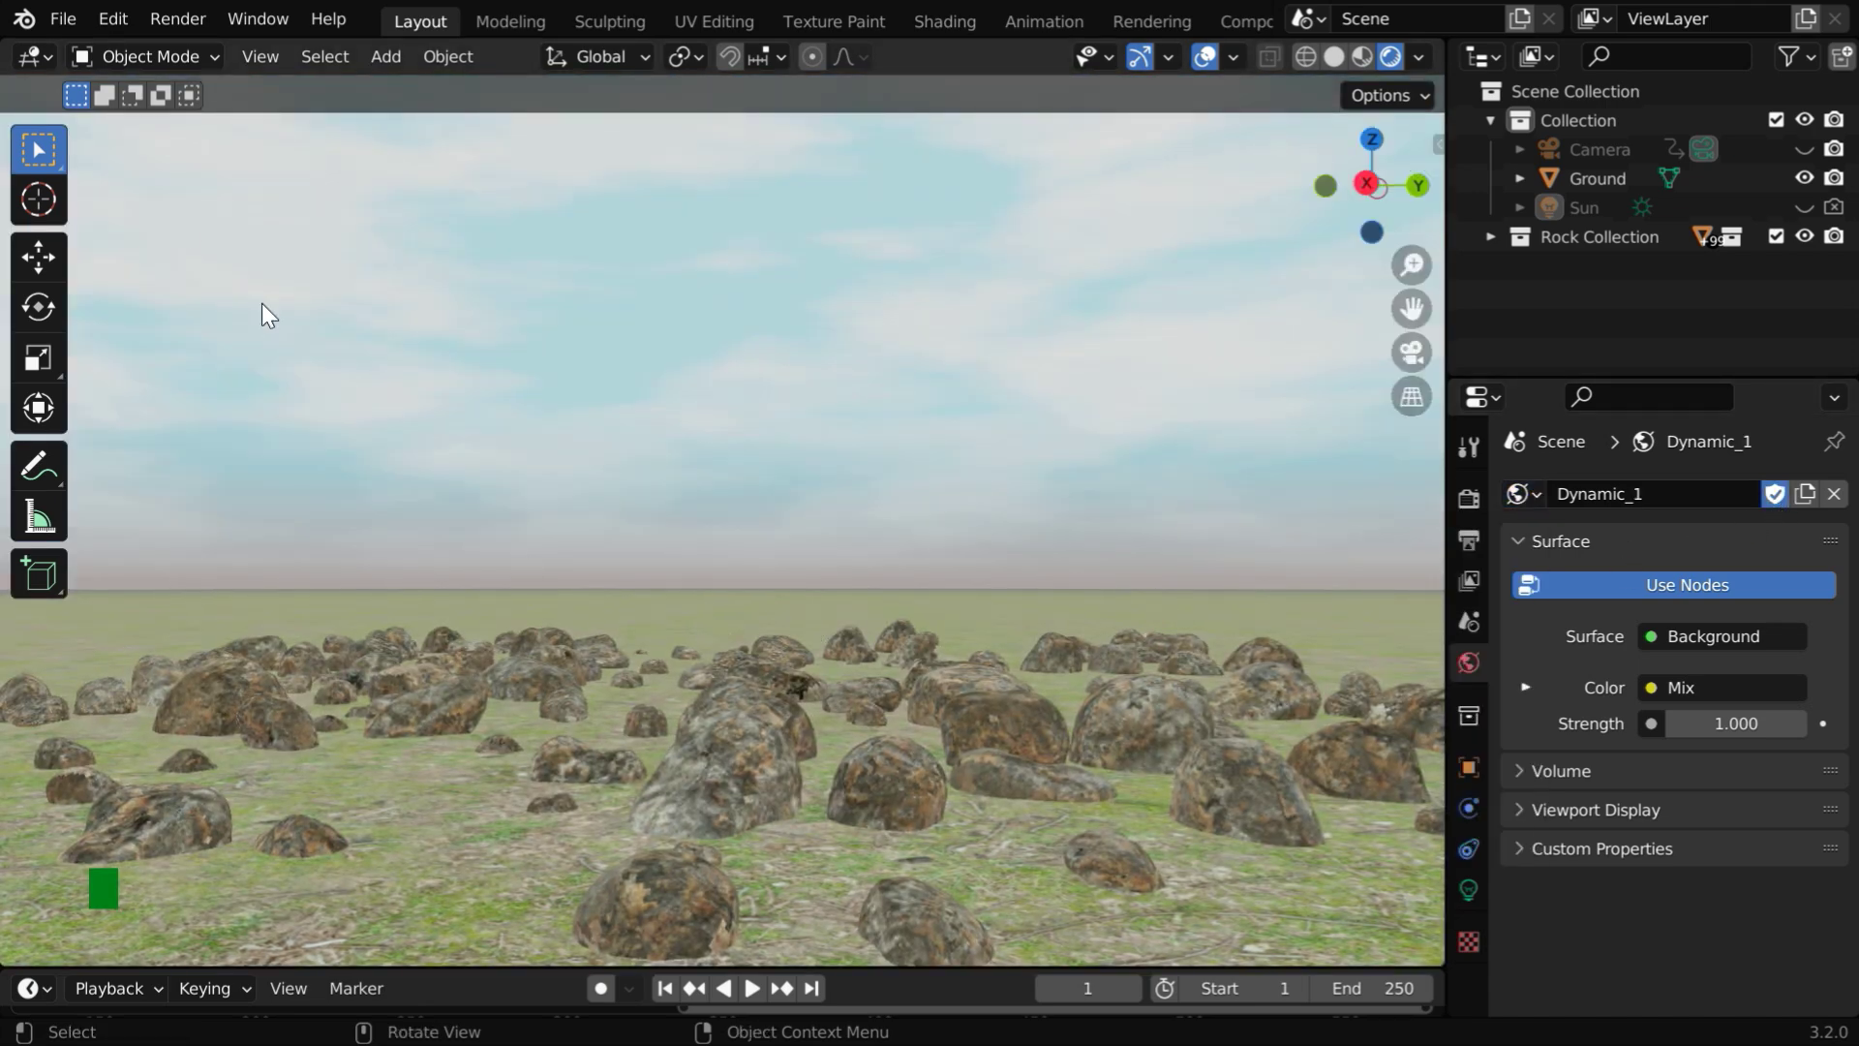
# In the Shader Editor, group all Dynamic_1 world nodes except World Output and return to the parent node tree
pyautogui.click(43, 56)
pyautogui.click(114, 323)
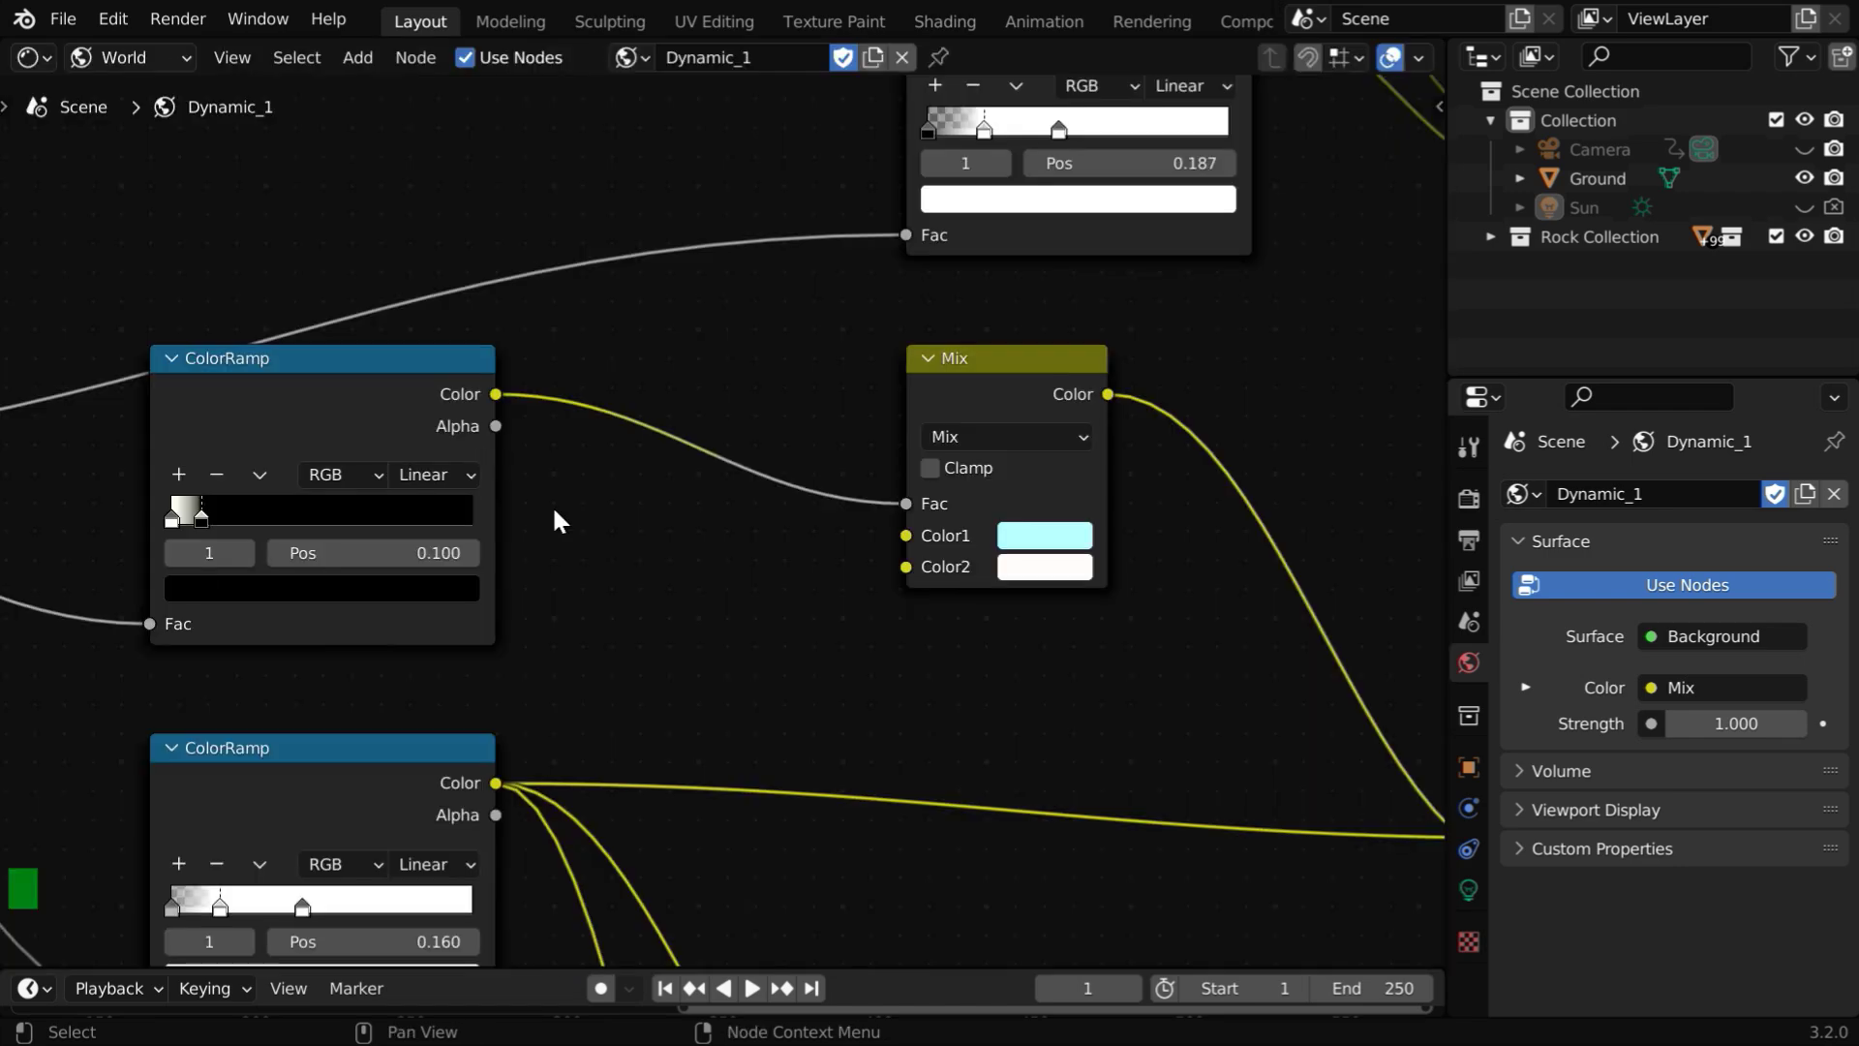
pyautogui.scroll(-2, 562, 513)
pyautogui.scroll(-8, 573, 538)
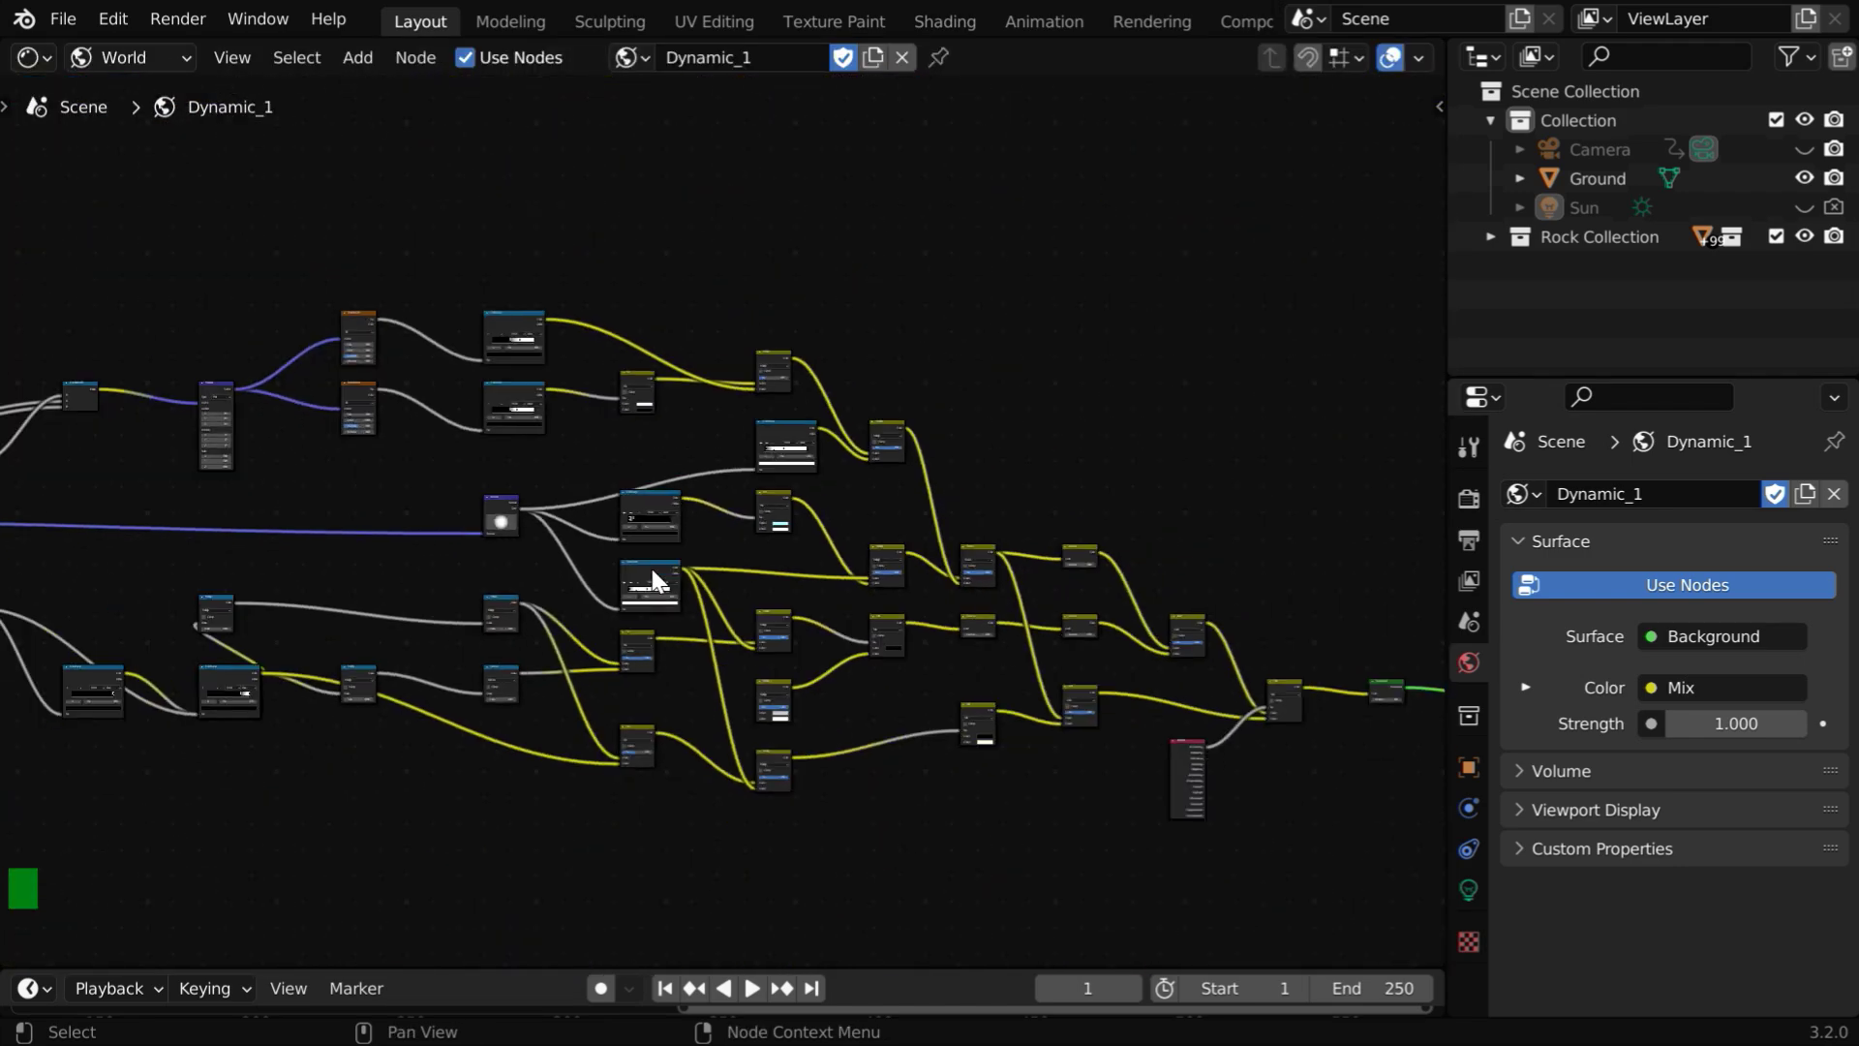
pyautogui.scroll(-2, 648, 566)
pyautogui.scroll(1, 651, 567)
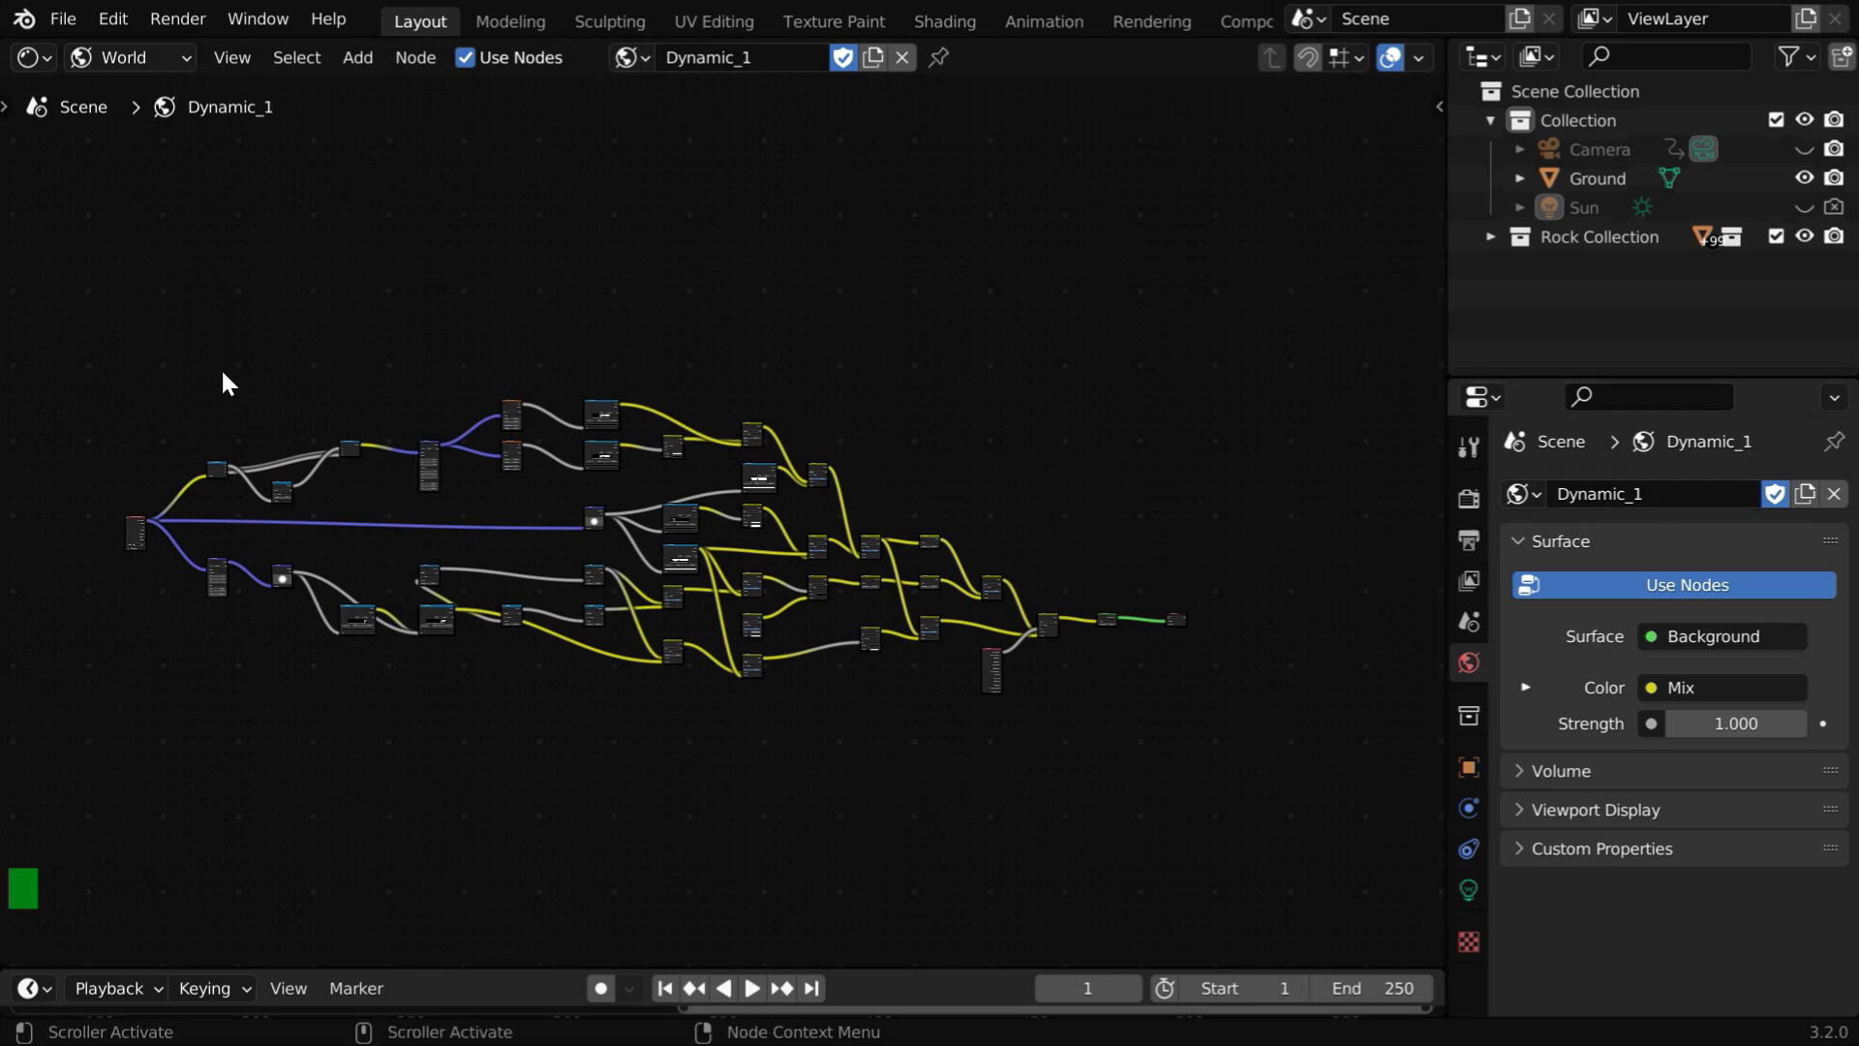
pyautogui.moveTo(83, 356); pyautogui.dragTo(1135, 744)
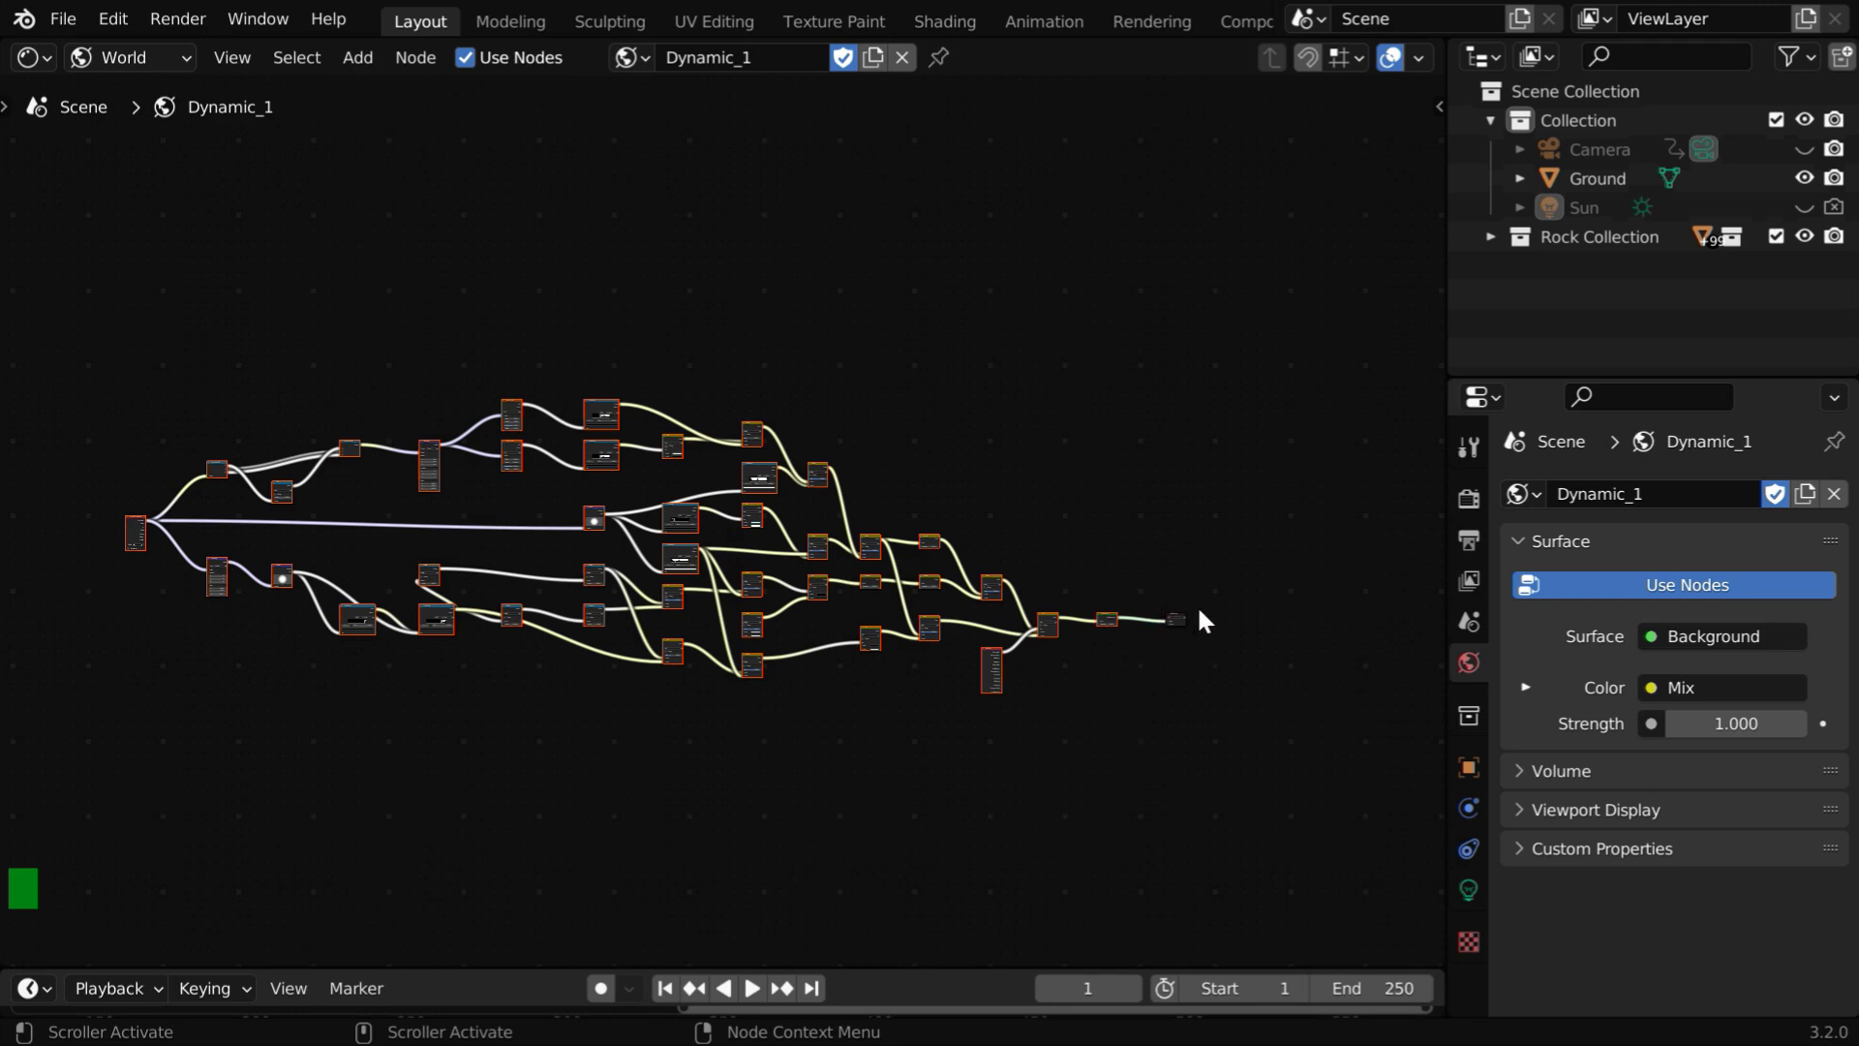
pyautogui.click(423, 63)
pyautogui.click(569, 637)
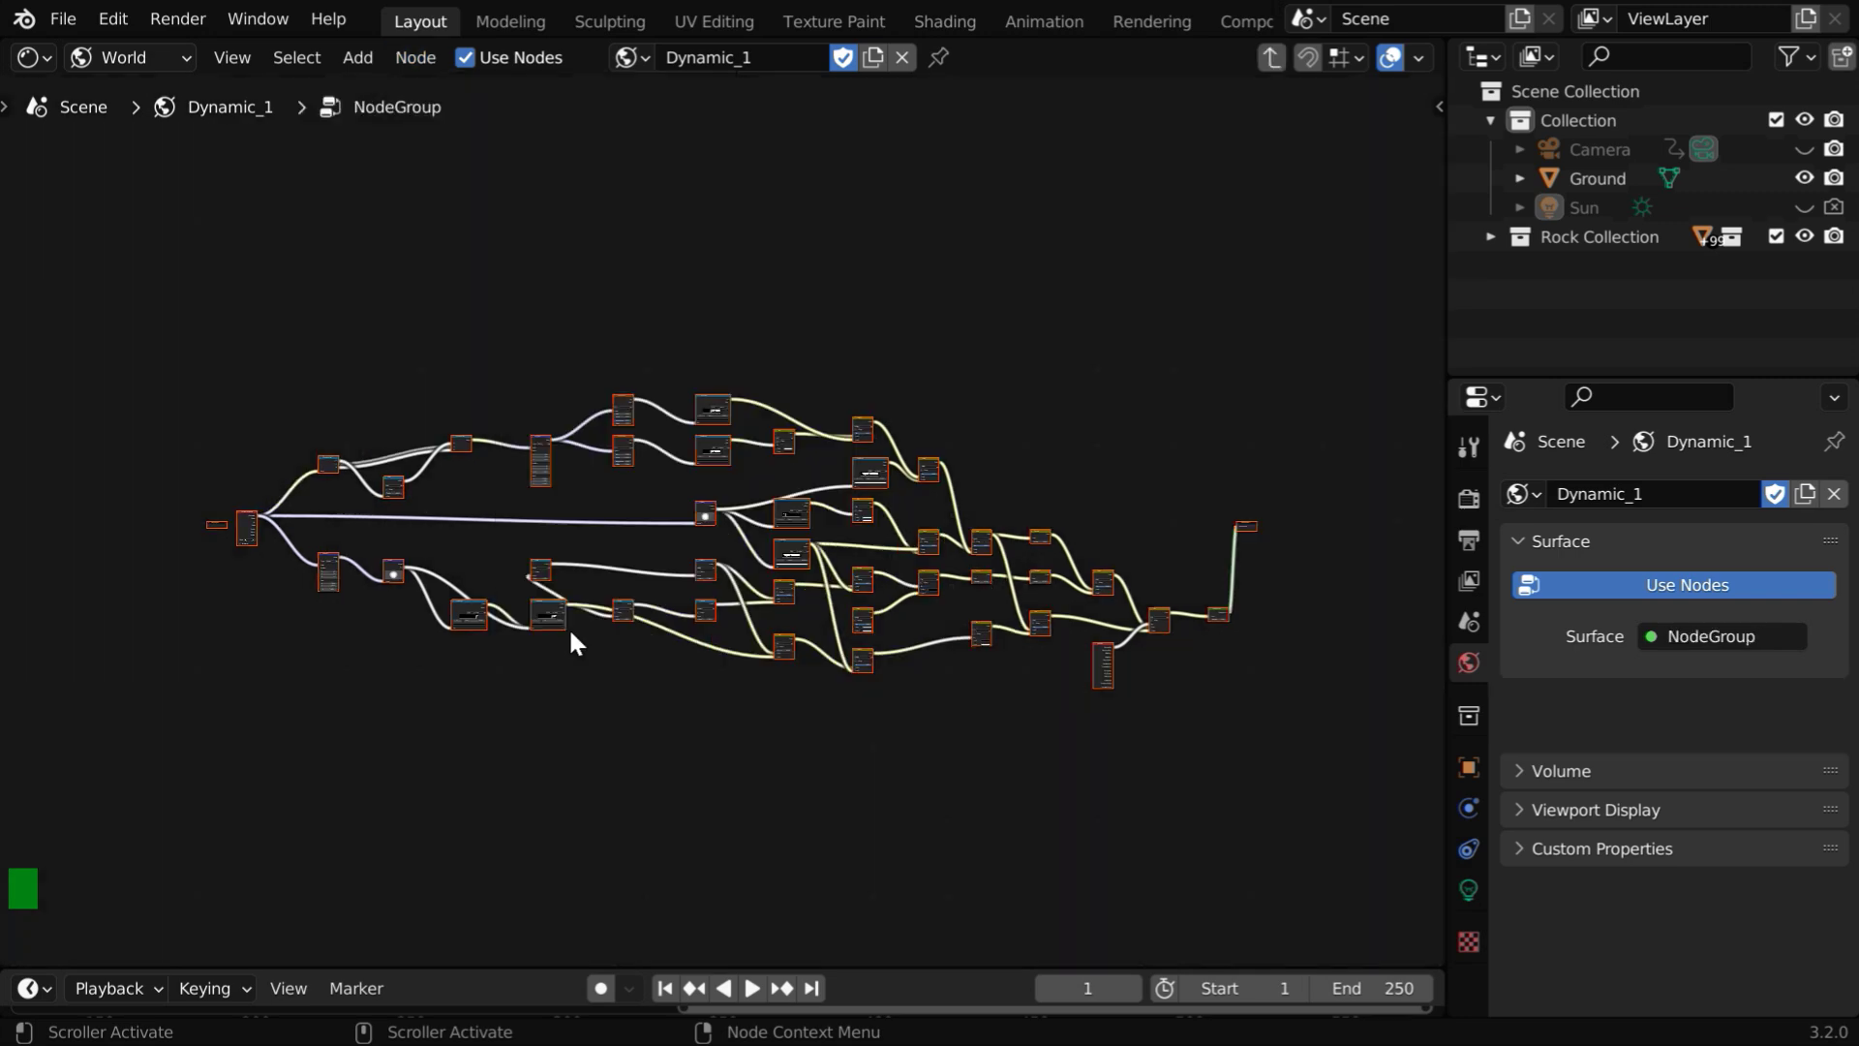
pyautogui.click(1271, 58)
pyautogui.click(658, 584)
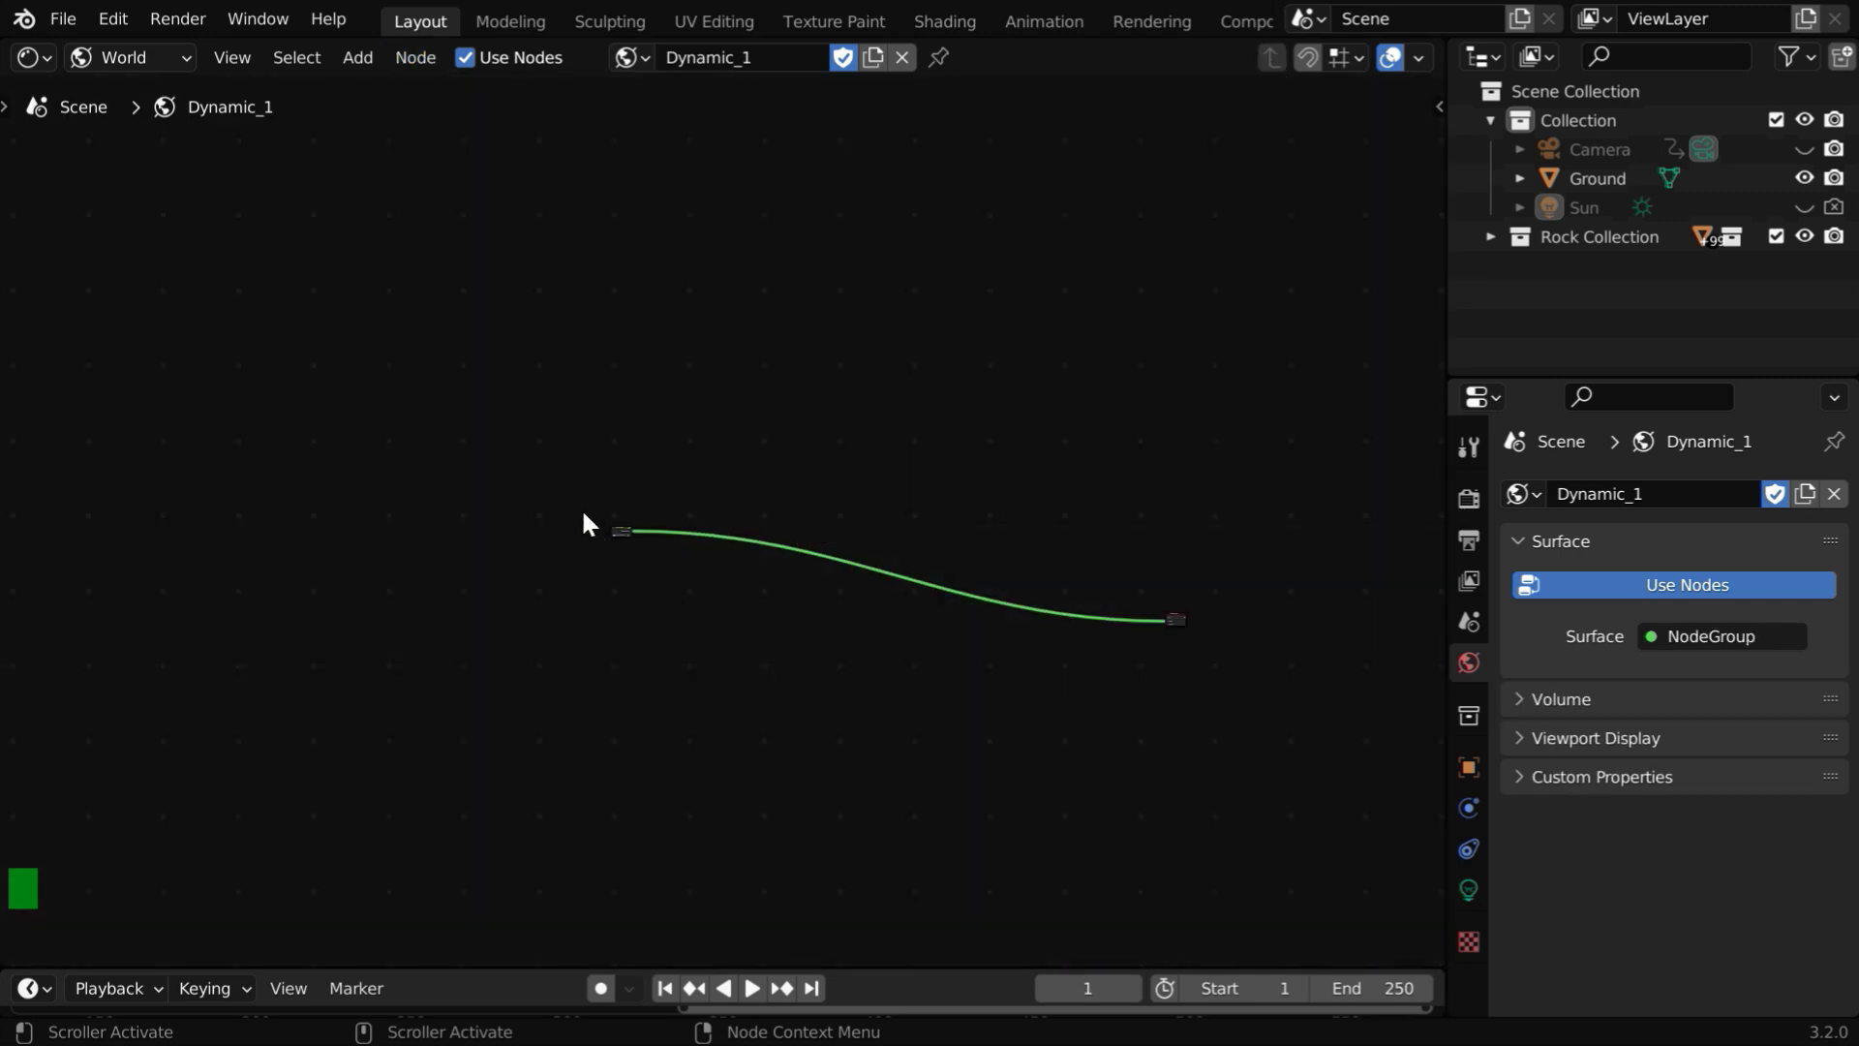
# Rename the Dynamic_1 world's node group as Day Sky
pyautogui.moveTo(583, 513); pyautogui.dragTo(1234, 672)
pyautogui.press('KP_Decimal')
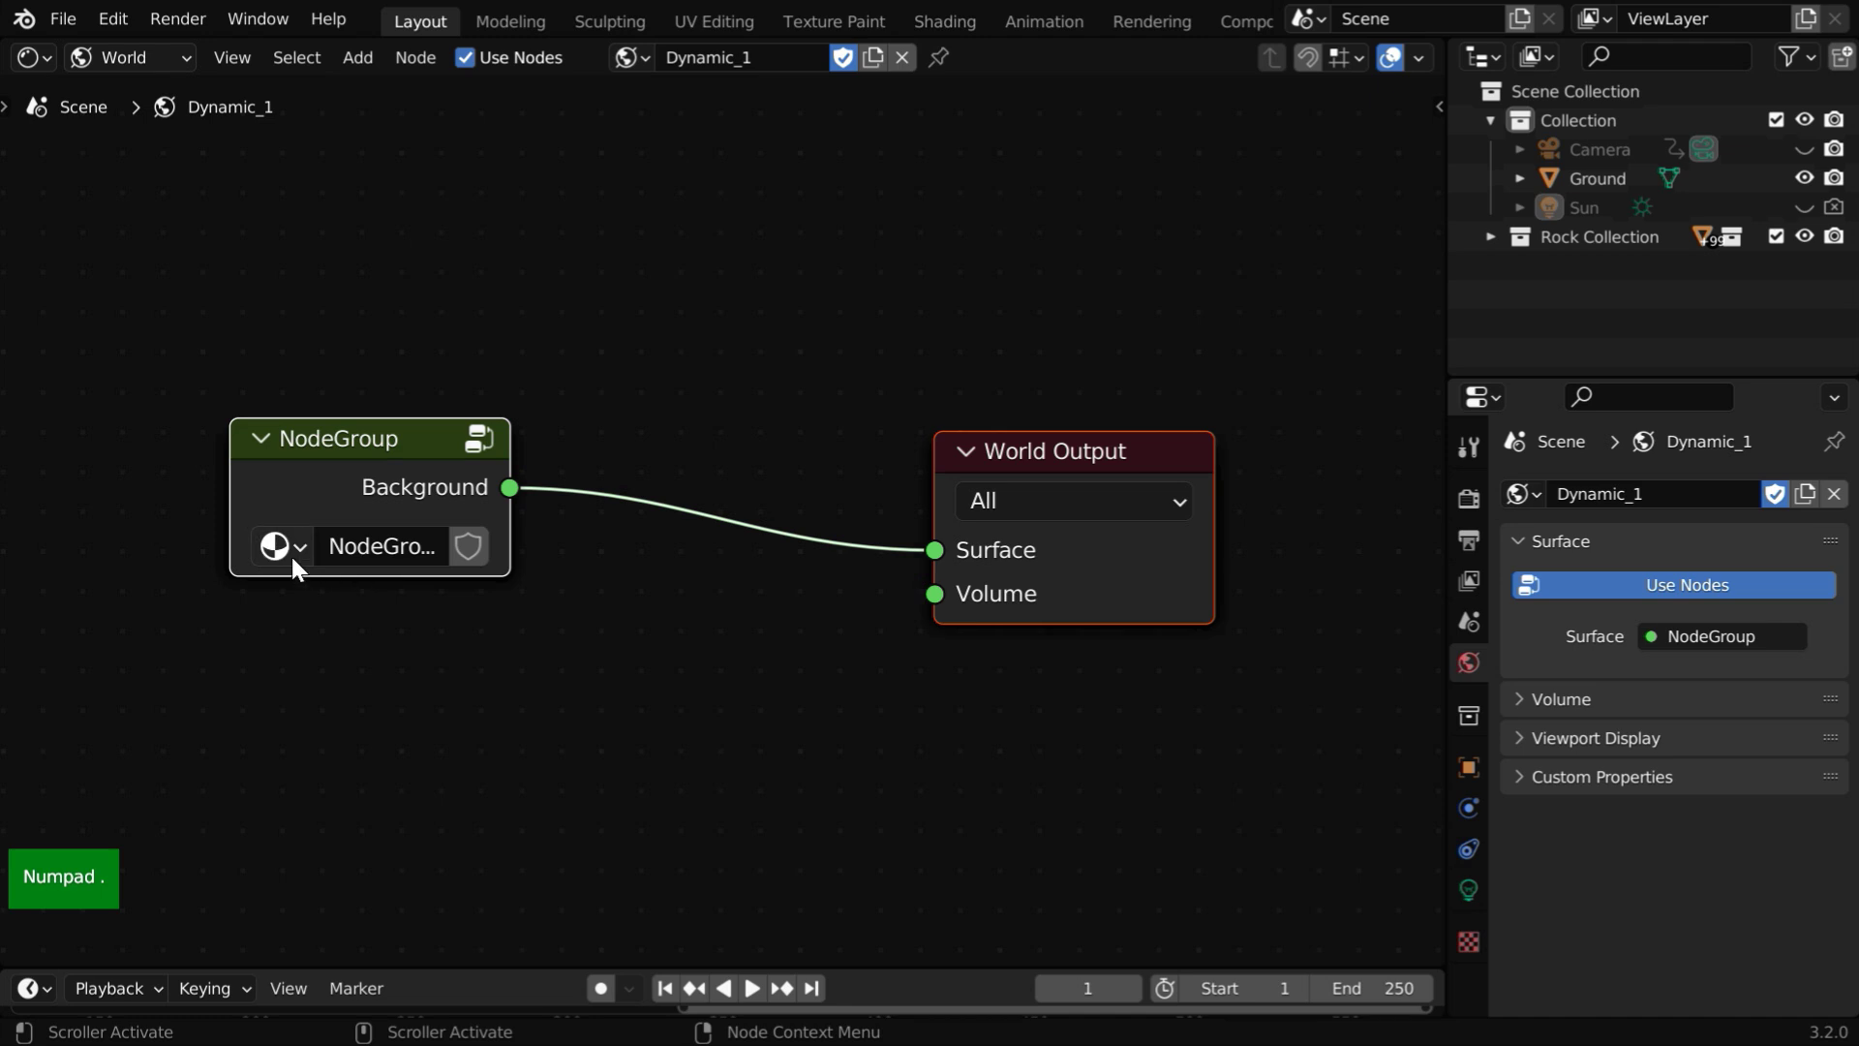
pyautogui.doubleClick(392, 548)
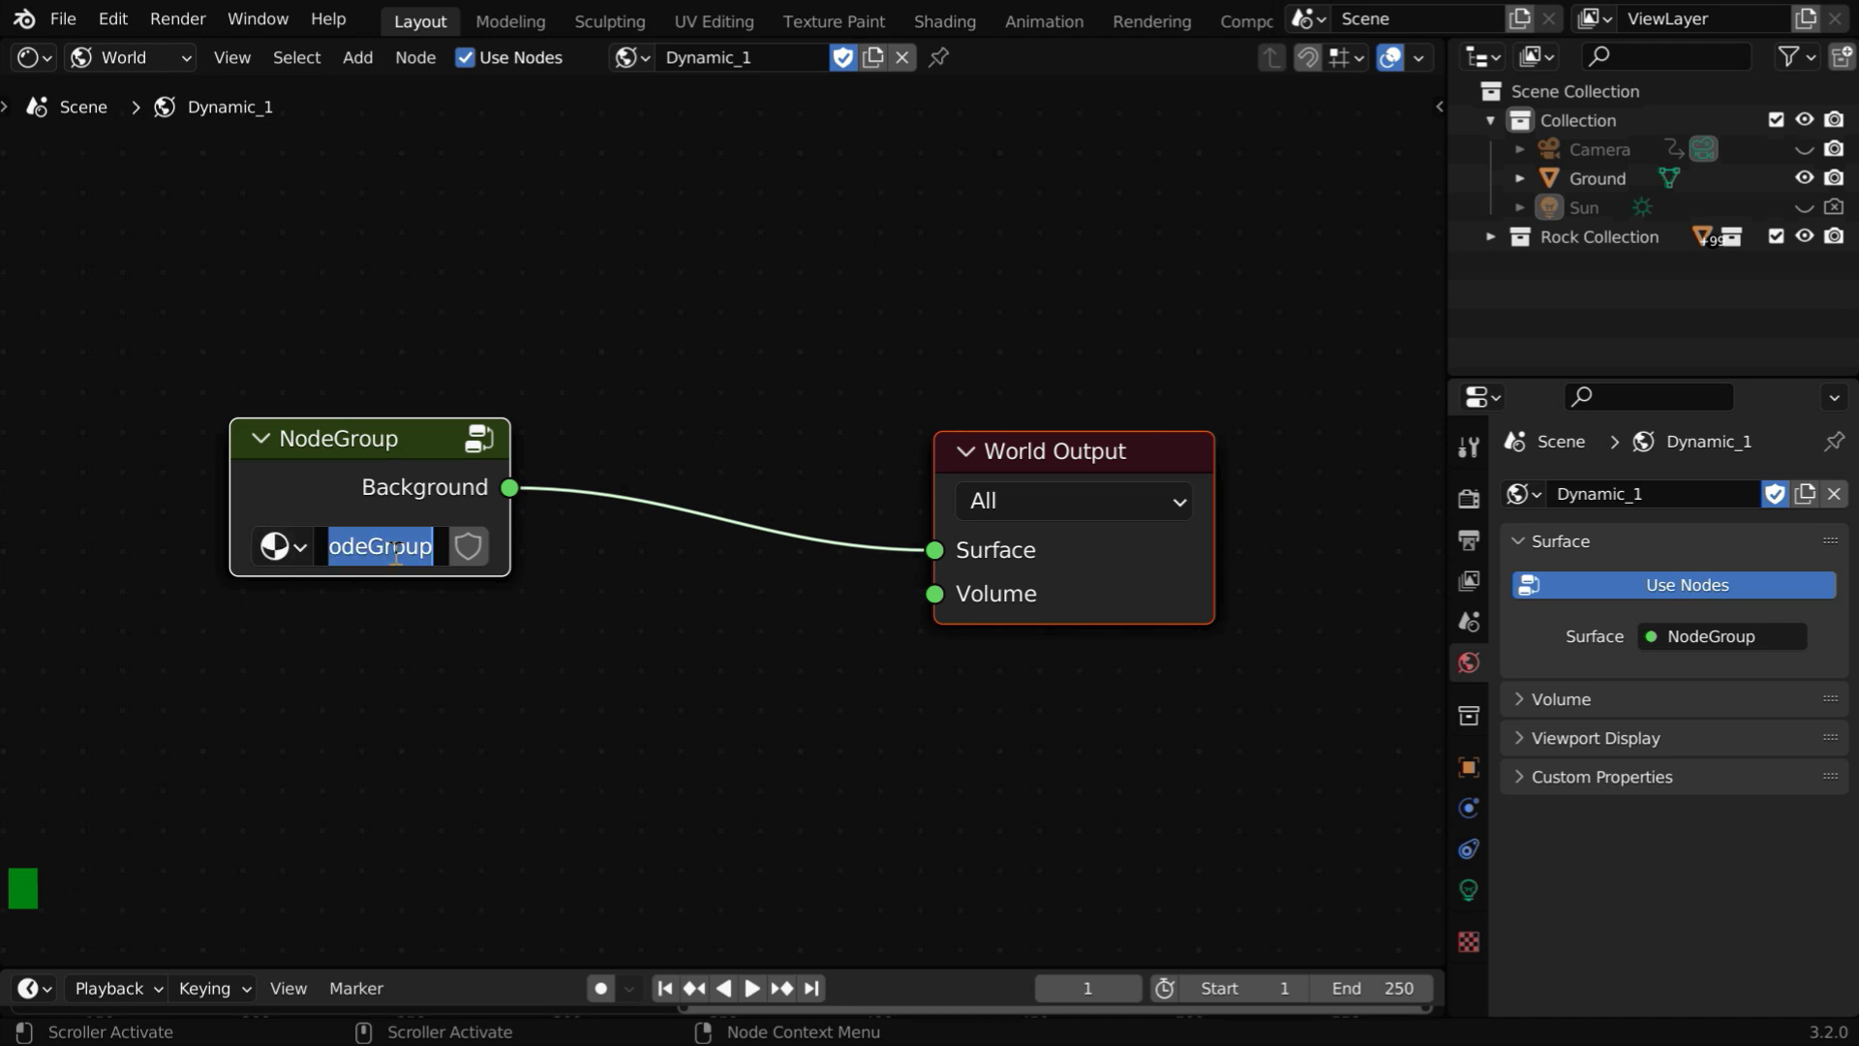
pyautogui.write('Day Sky')
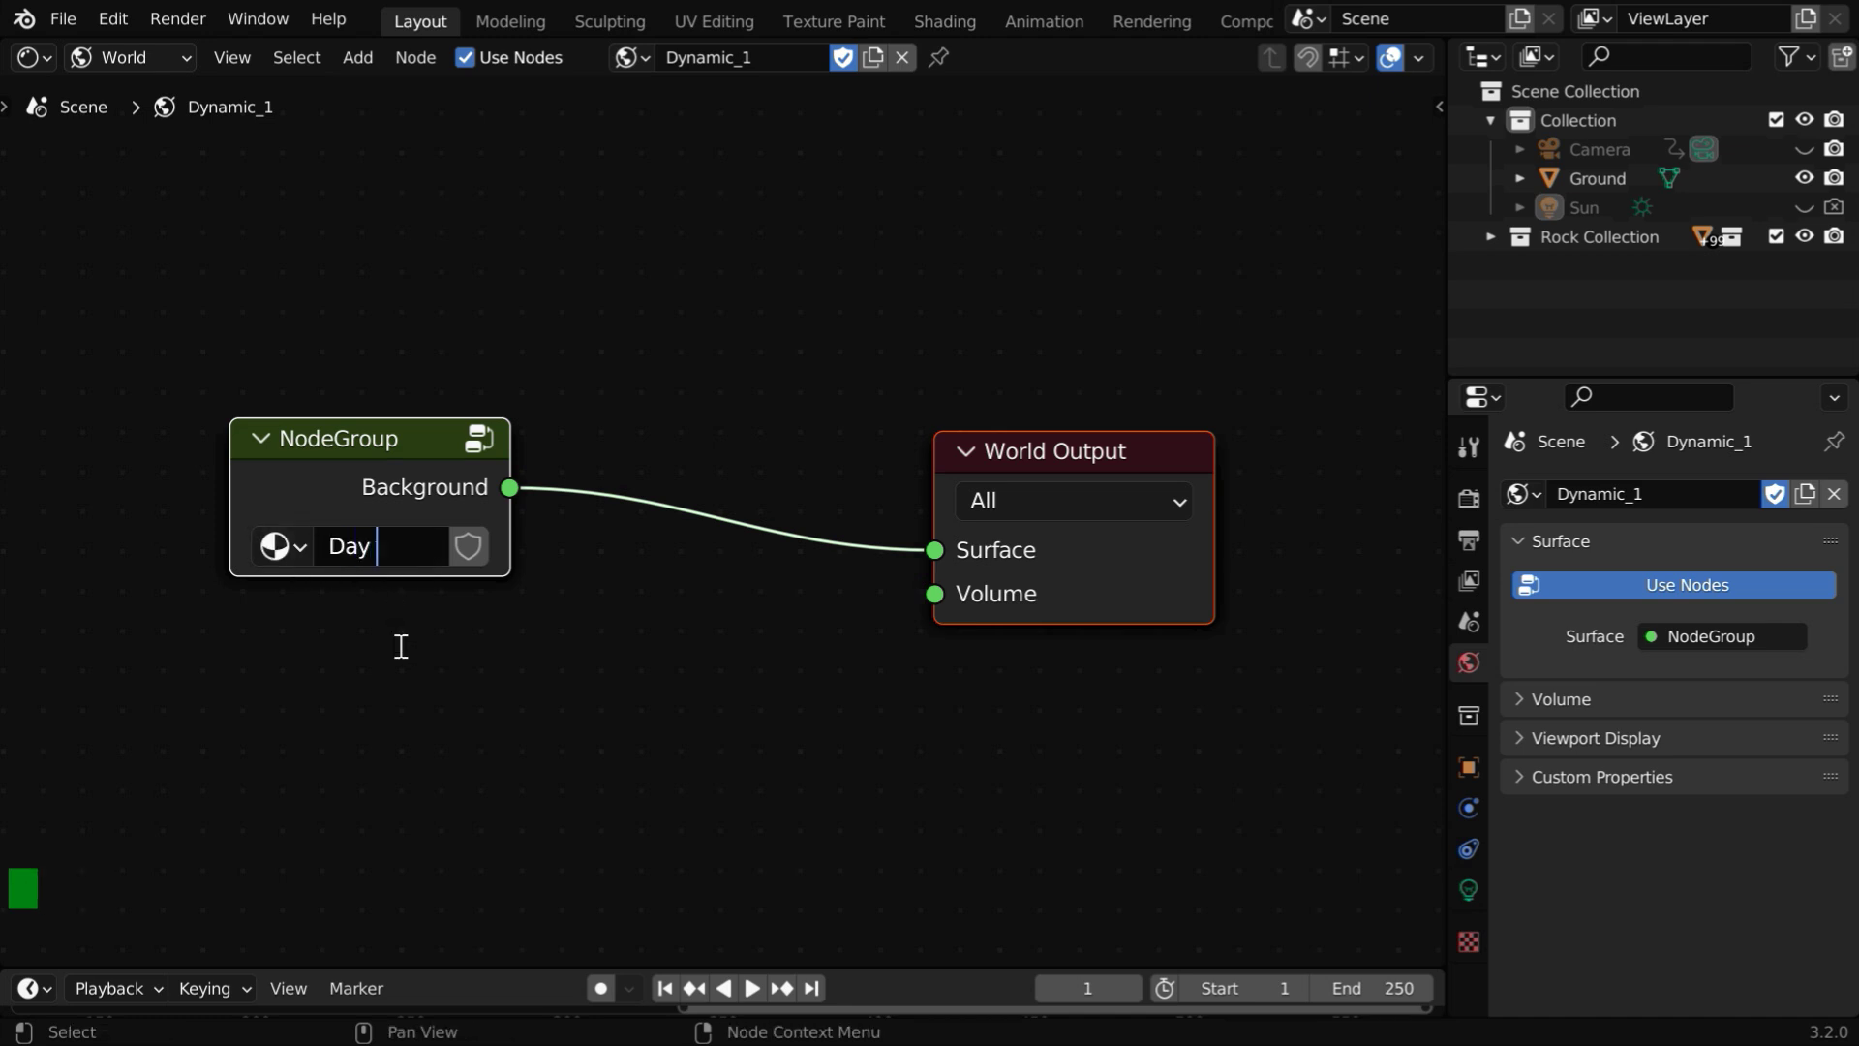
pyautogui.press('Return')
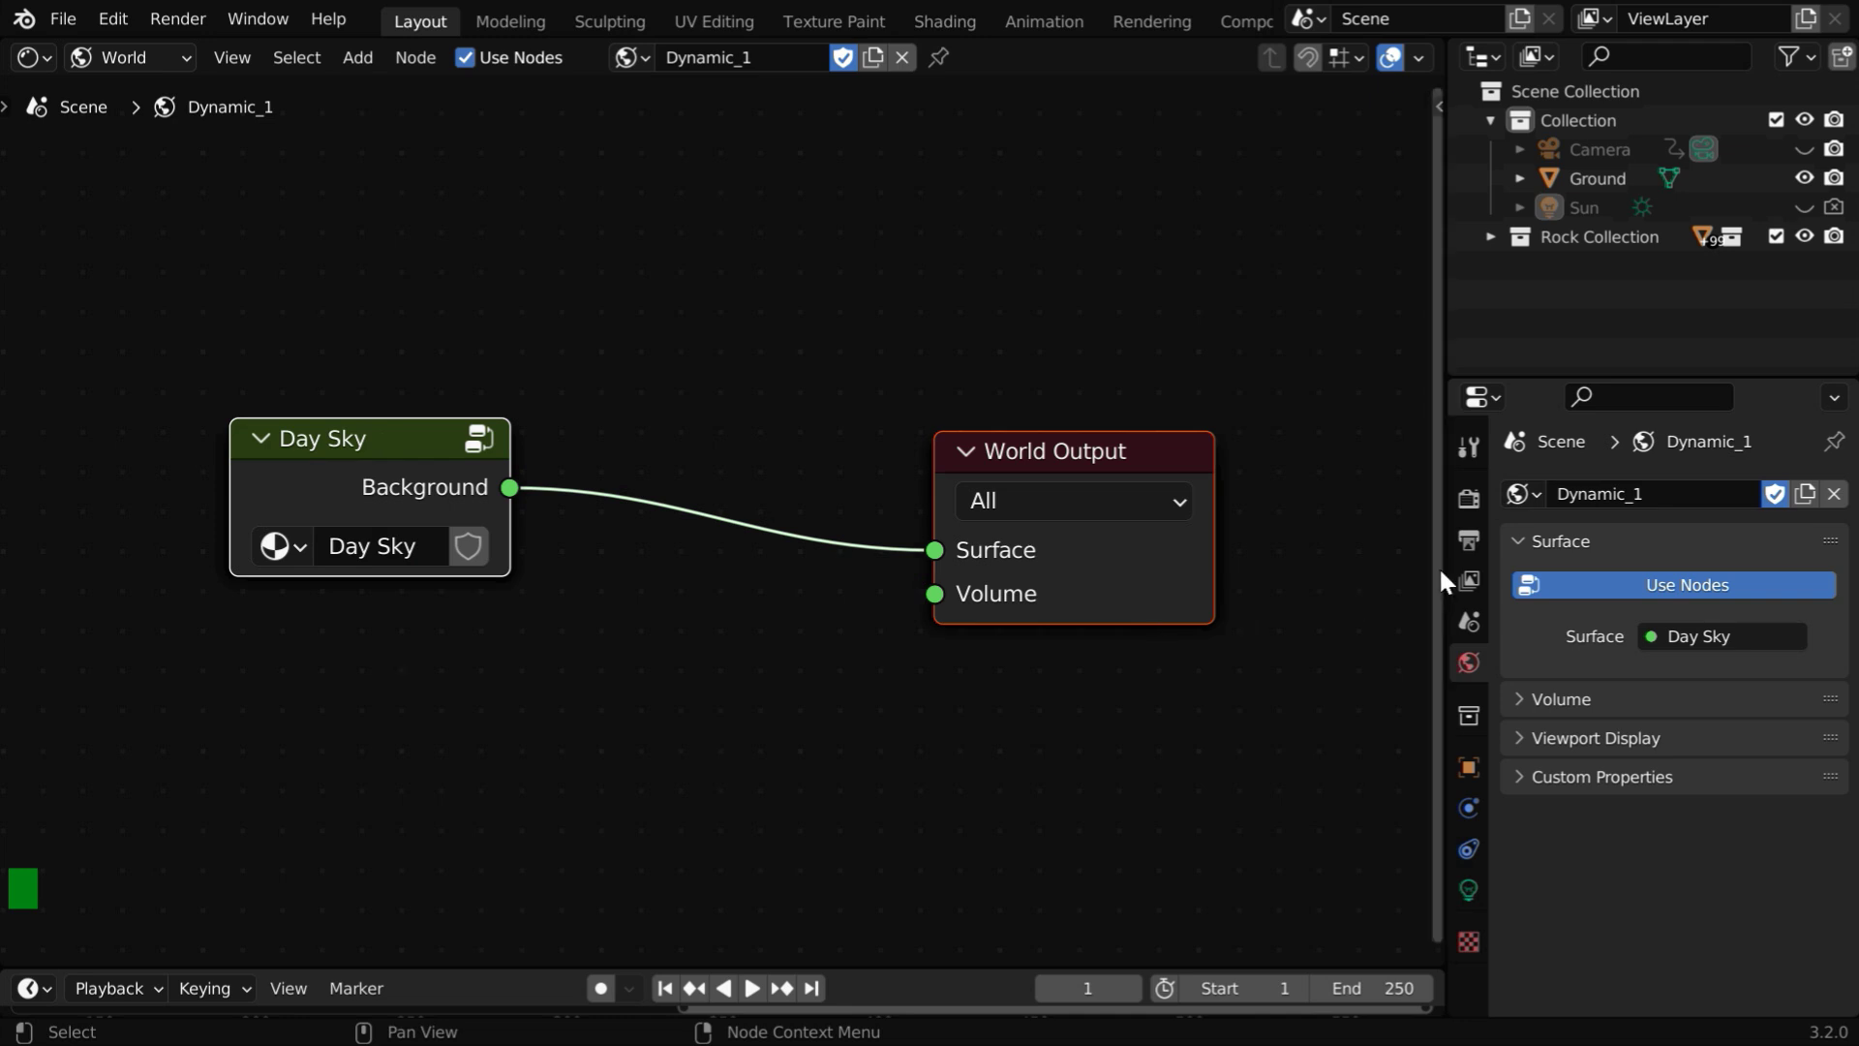
# Switch the scene to the Dynamic_2 world and group all its nodes except World Output, ending back in the parent node tree
pyautogui.click(1530, 495)
pyautogui.click(1375, 567)
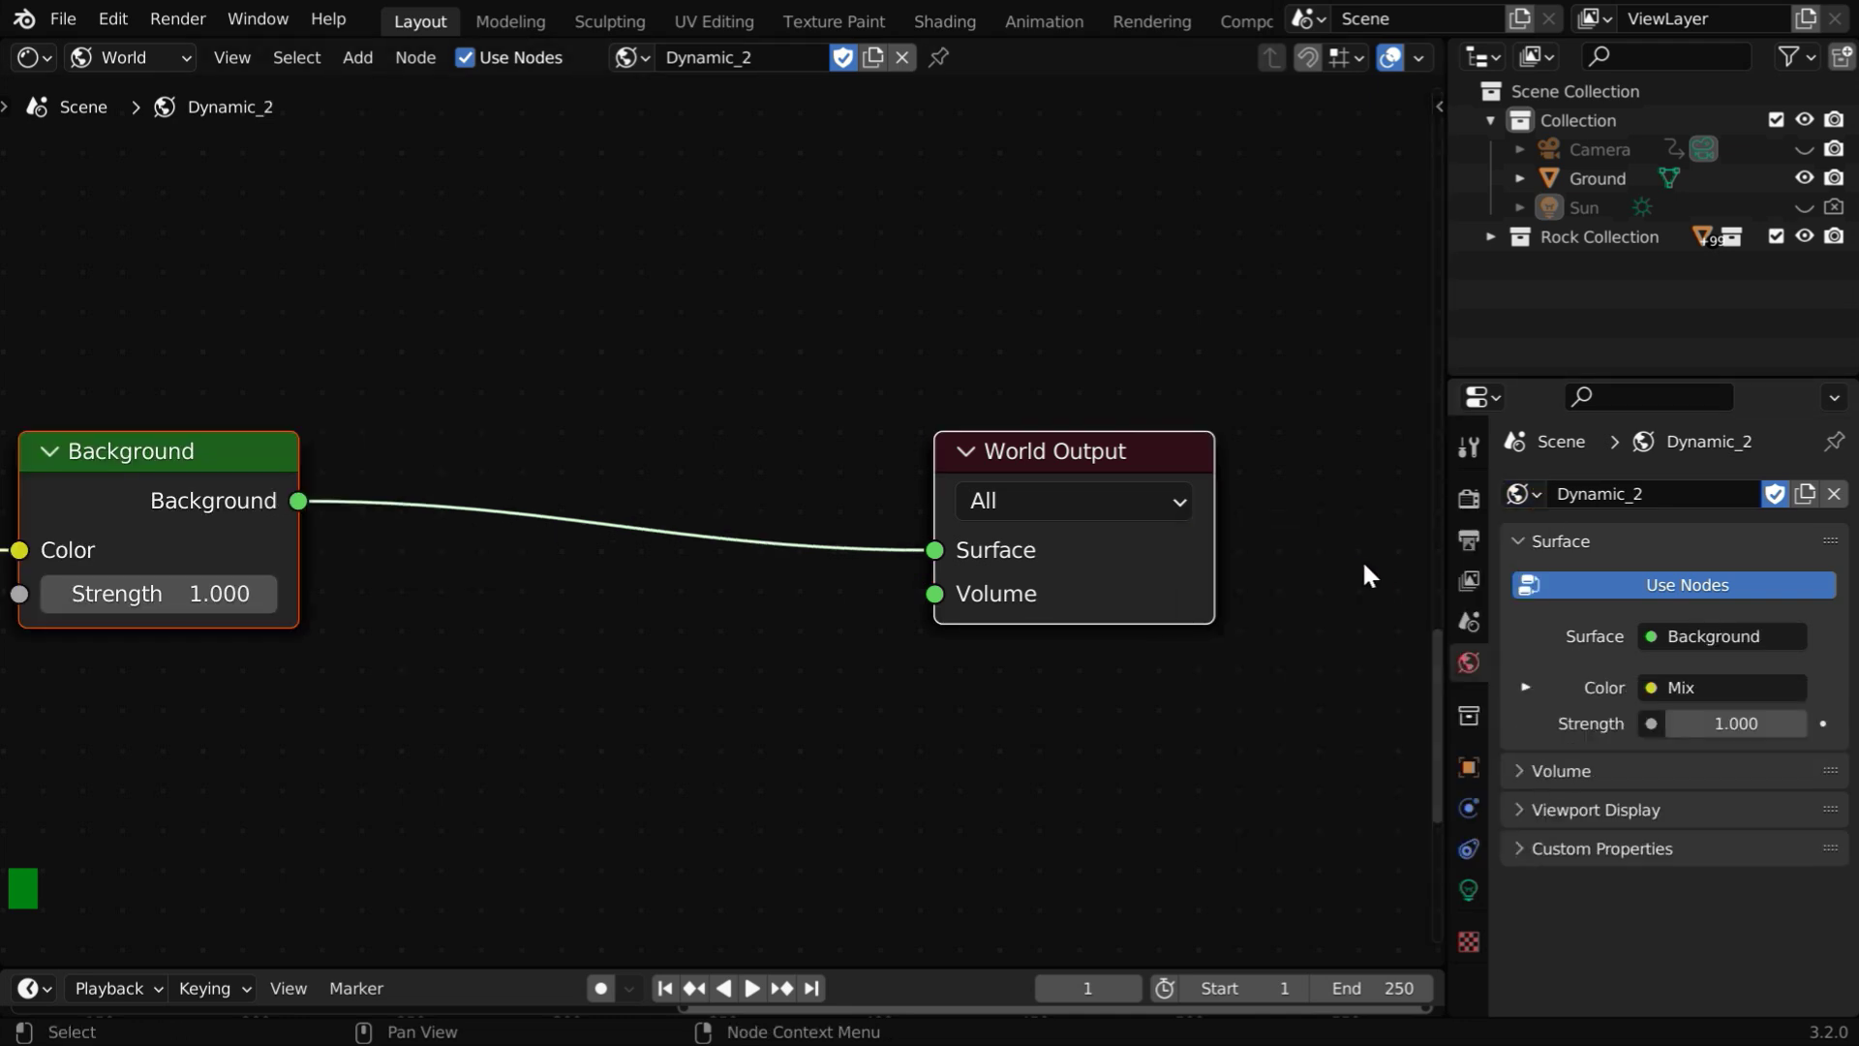
pyautogui.scroll(-2, 933, 711)
pyautogui.press('KP_Decimal')
pyautogui.click(934, 717)
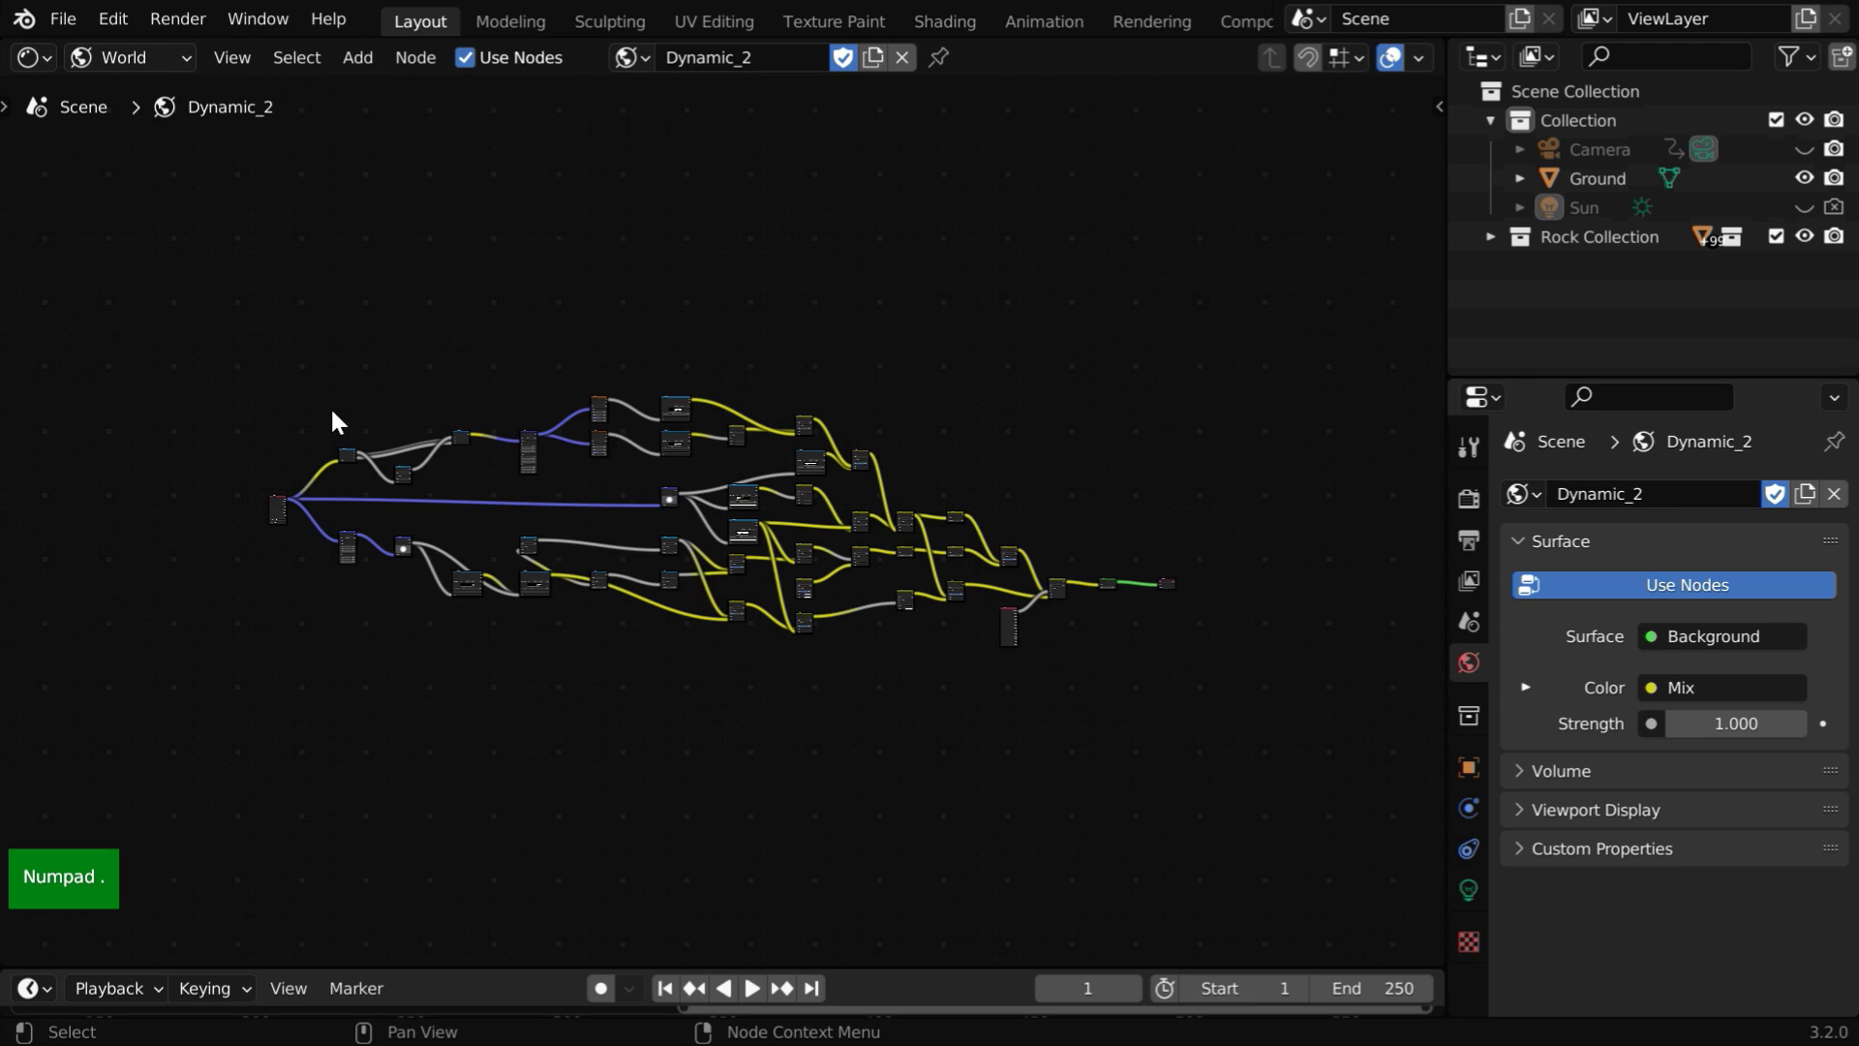
pyautogui.moveTo(113, 258); pyautogui.dragTo(1125, 726)
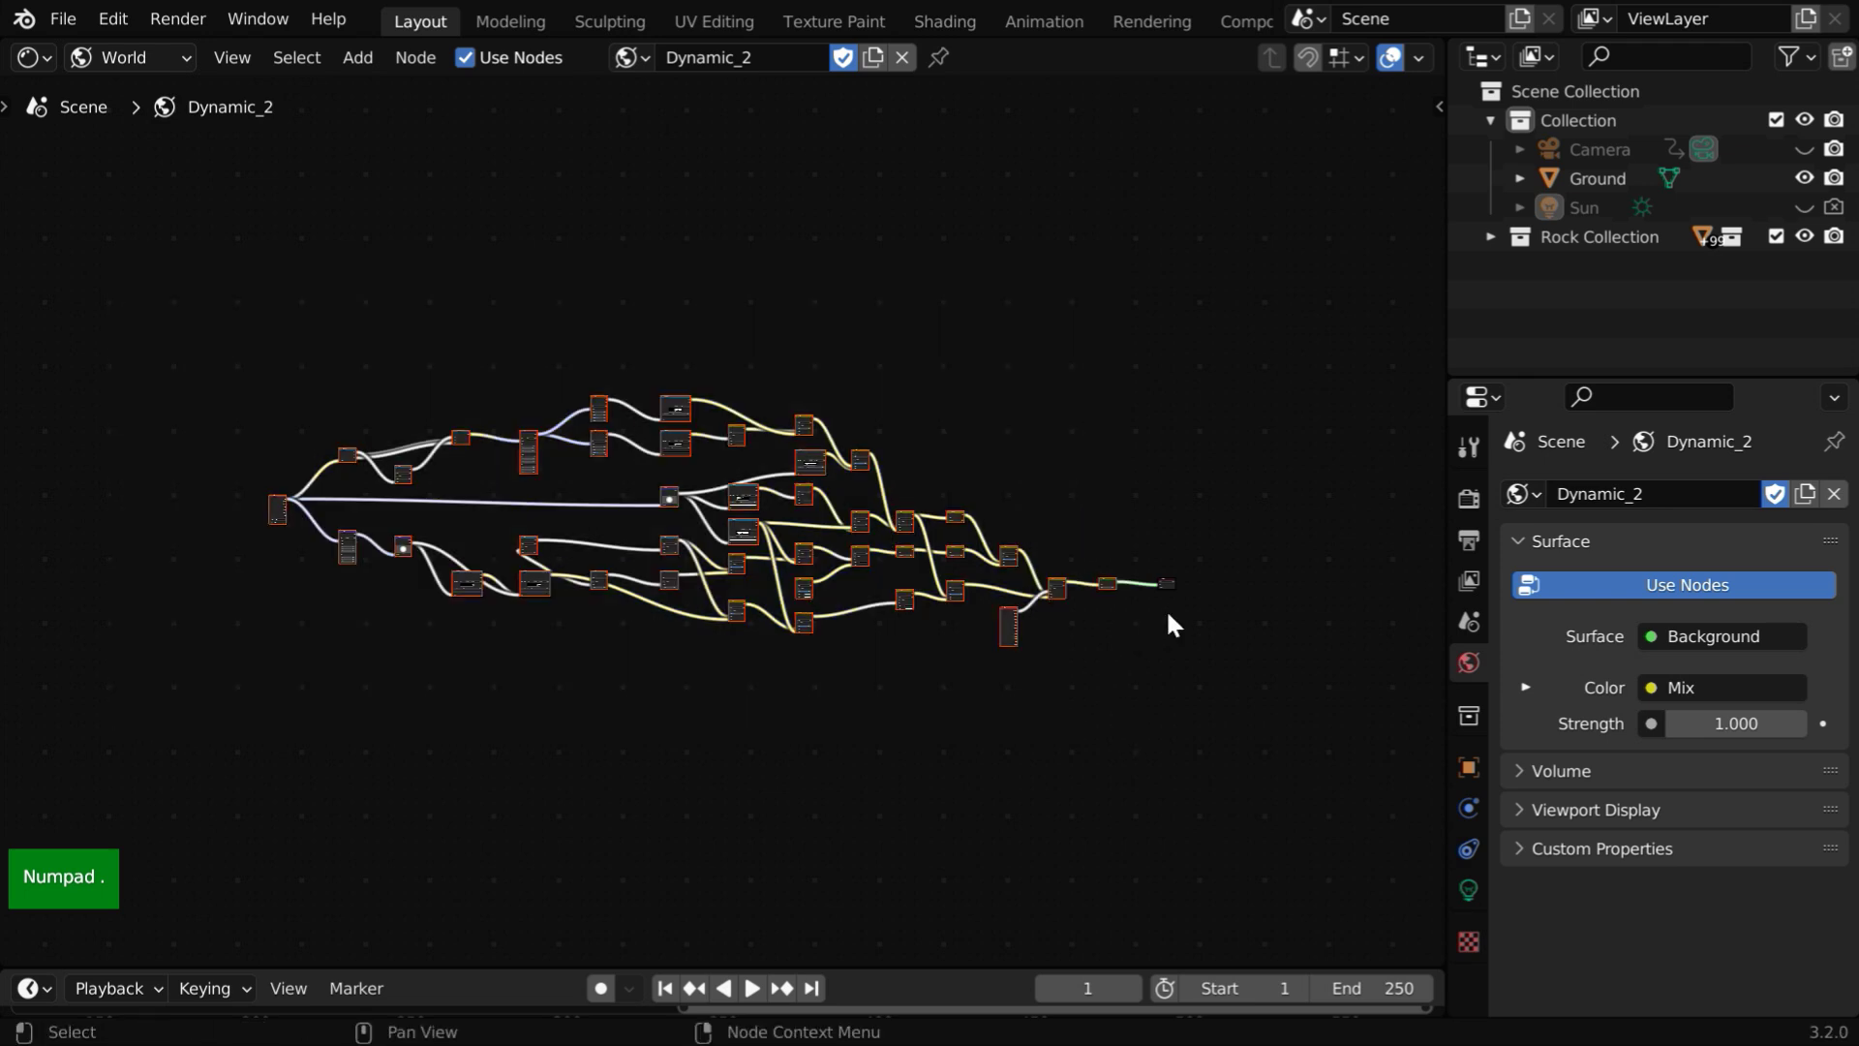
pyautogui.click(418, 57)
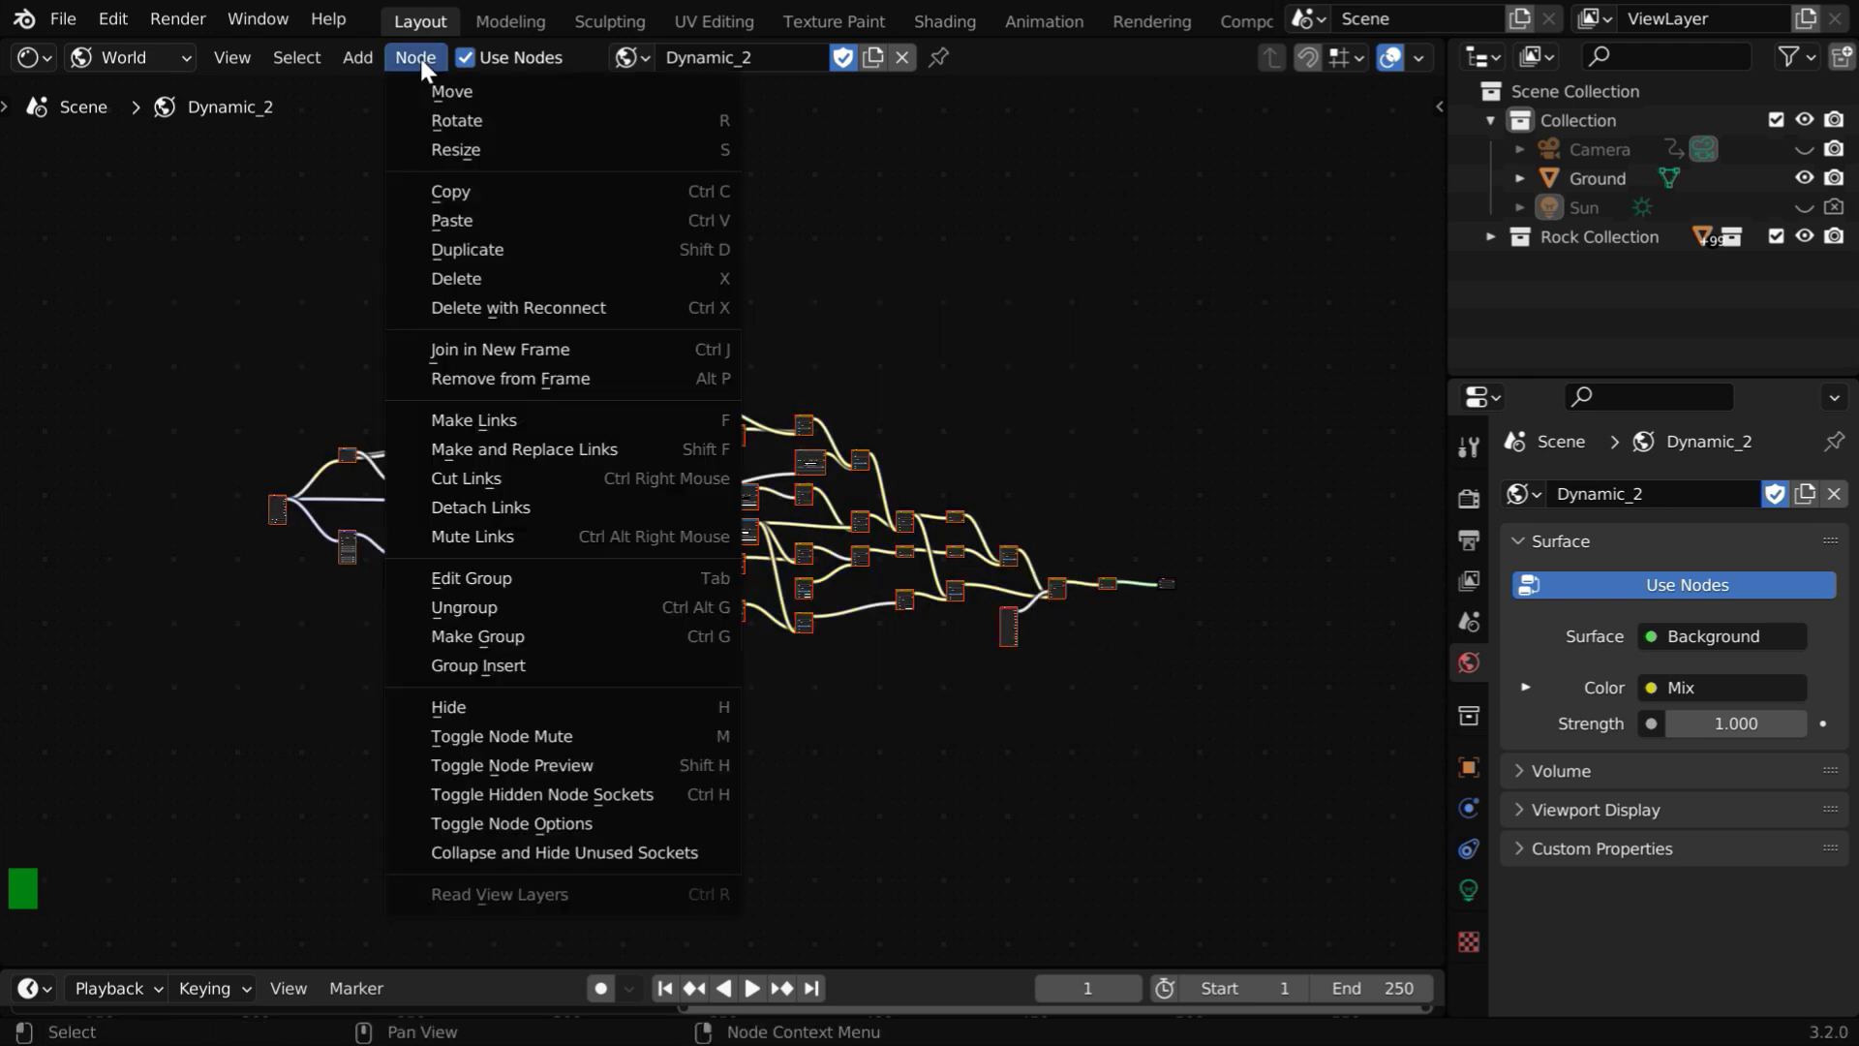
pyautogui.click(614, 630)
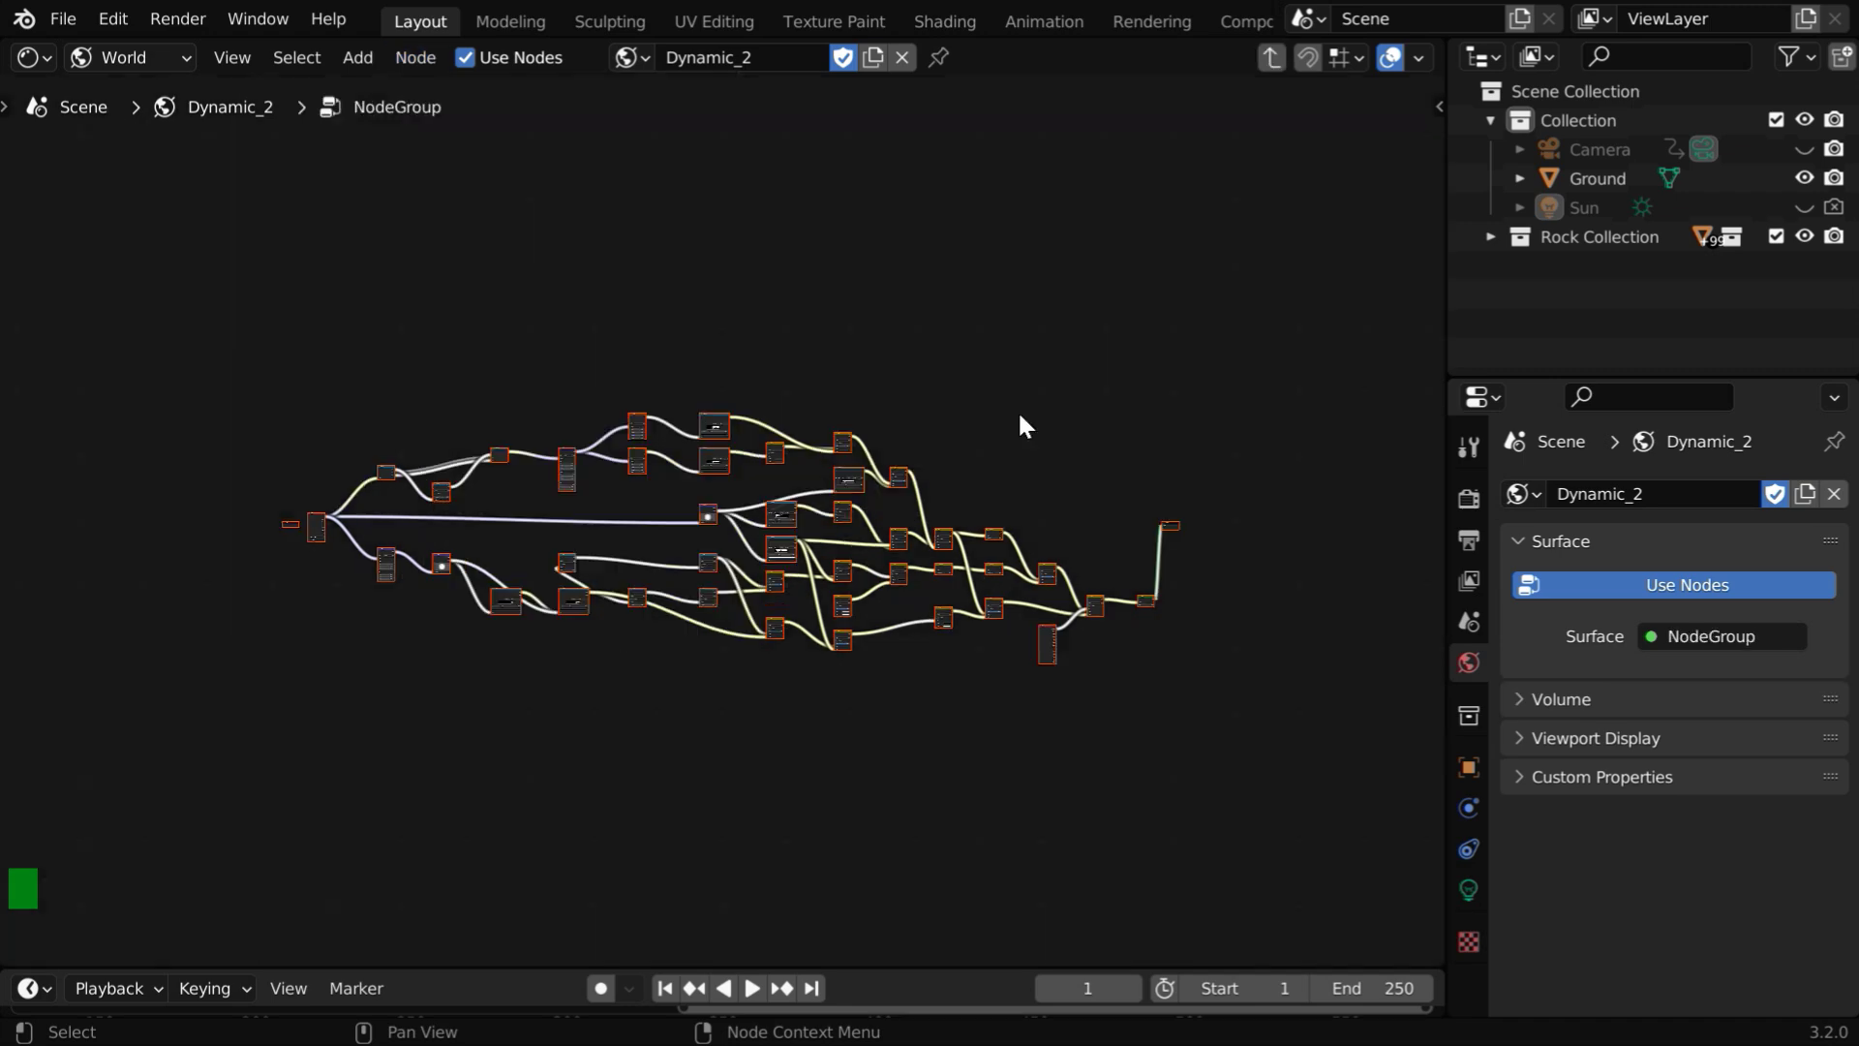
pyautogui.click(1273, 62)
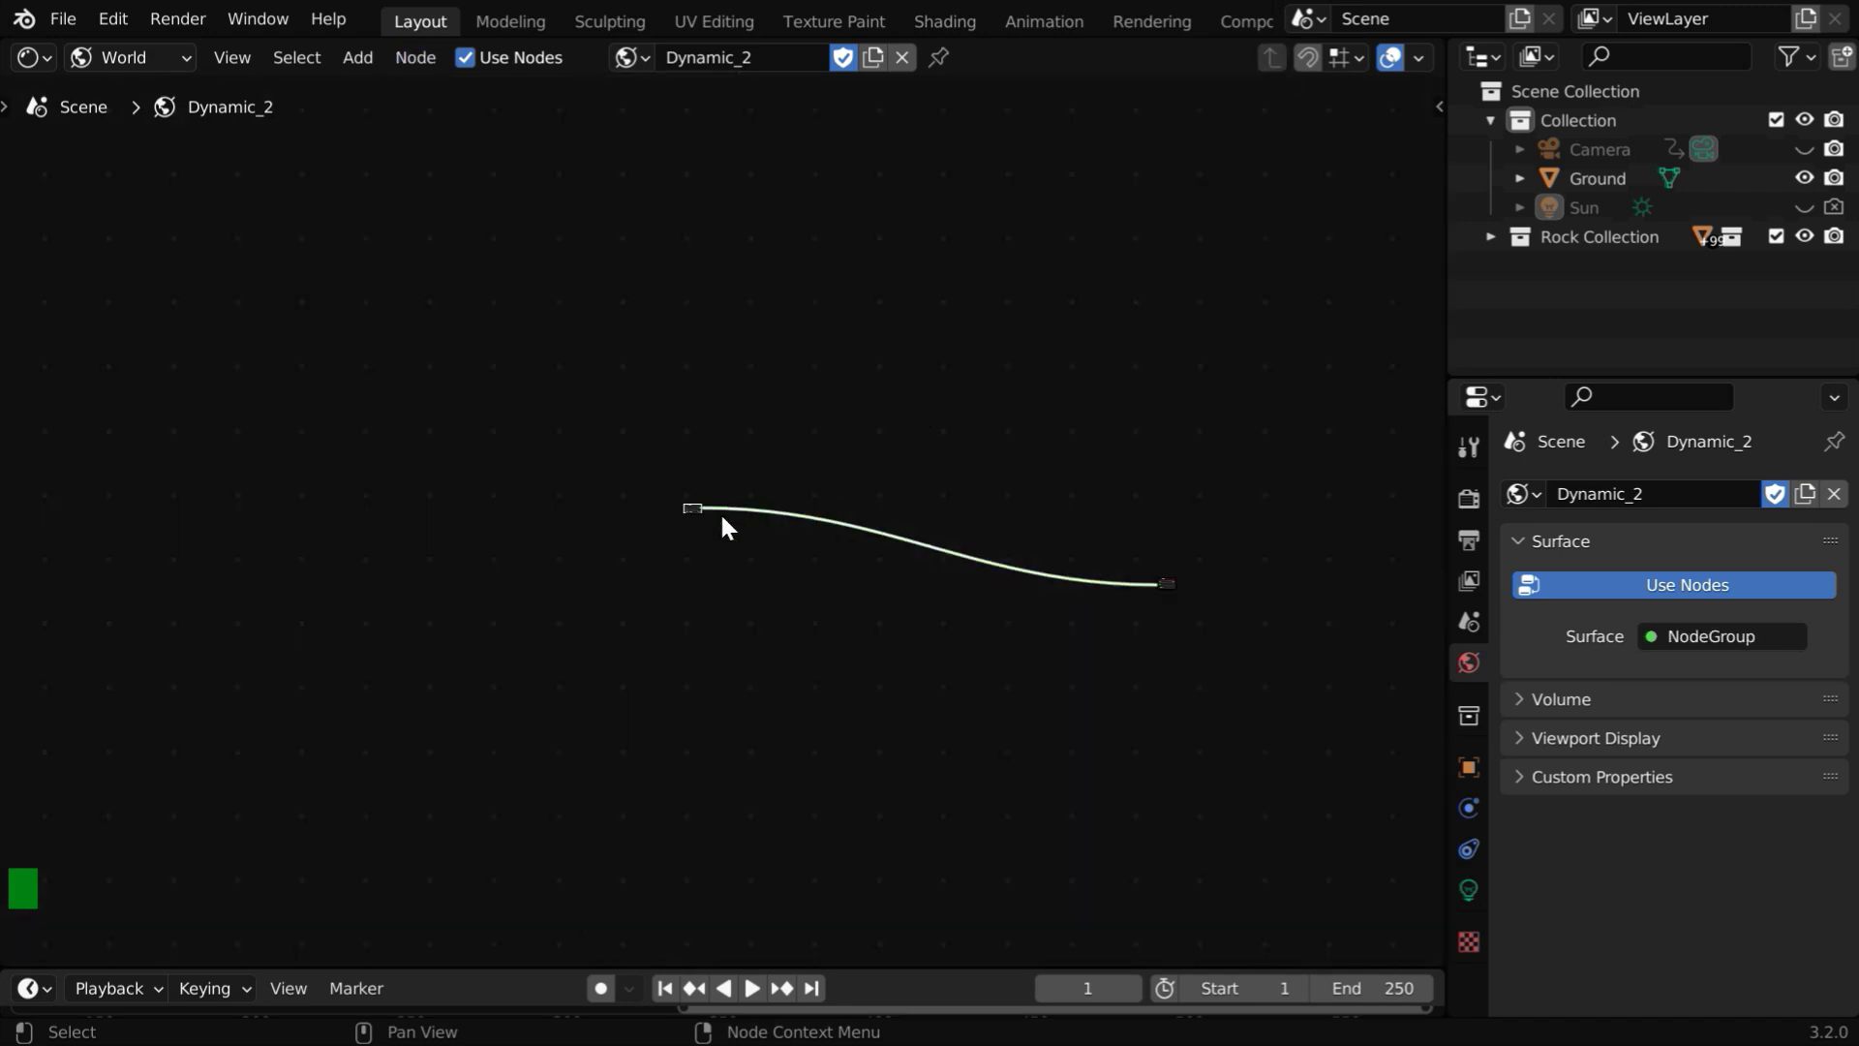
# Rename the Dynamic_2 world's node group as Night Sky
pyautogui.moveTo(675, 481)
pyautogui.mouseDown()
pyautogui.moveTo(705, 532)
pyautogui.moveTo(1124, 582)
pyautogui.mouseUp()
pyautogui.moveTo(1084, 524); pyautogui.dragTo(1204, 624)
pyautogui.press('KP_Decimal')
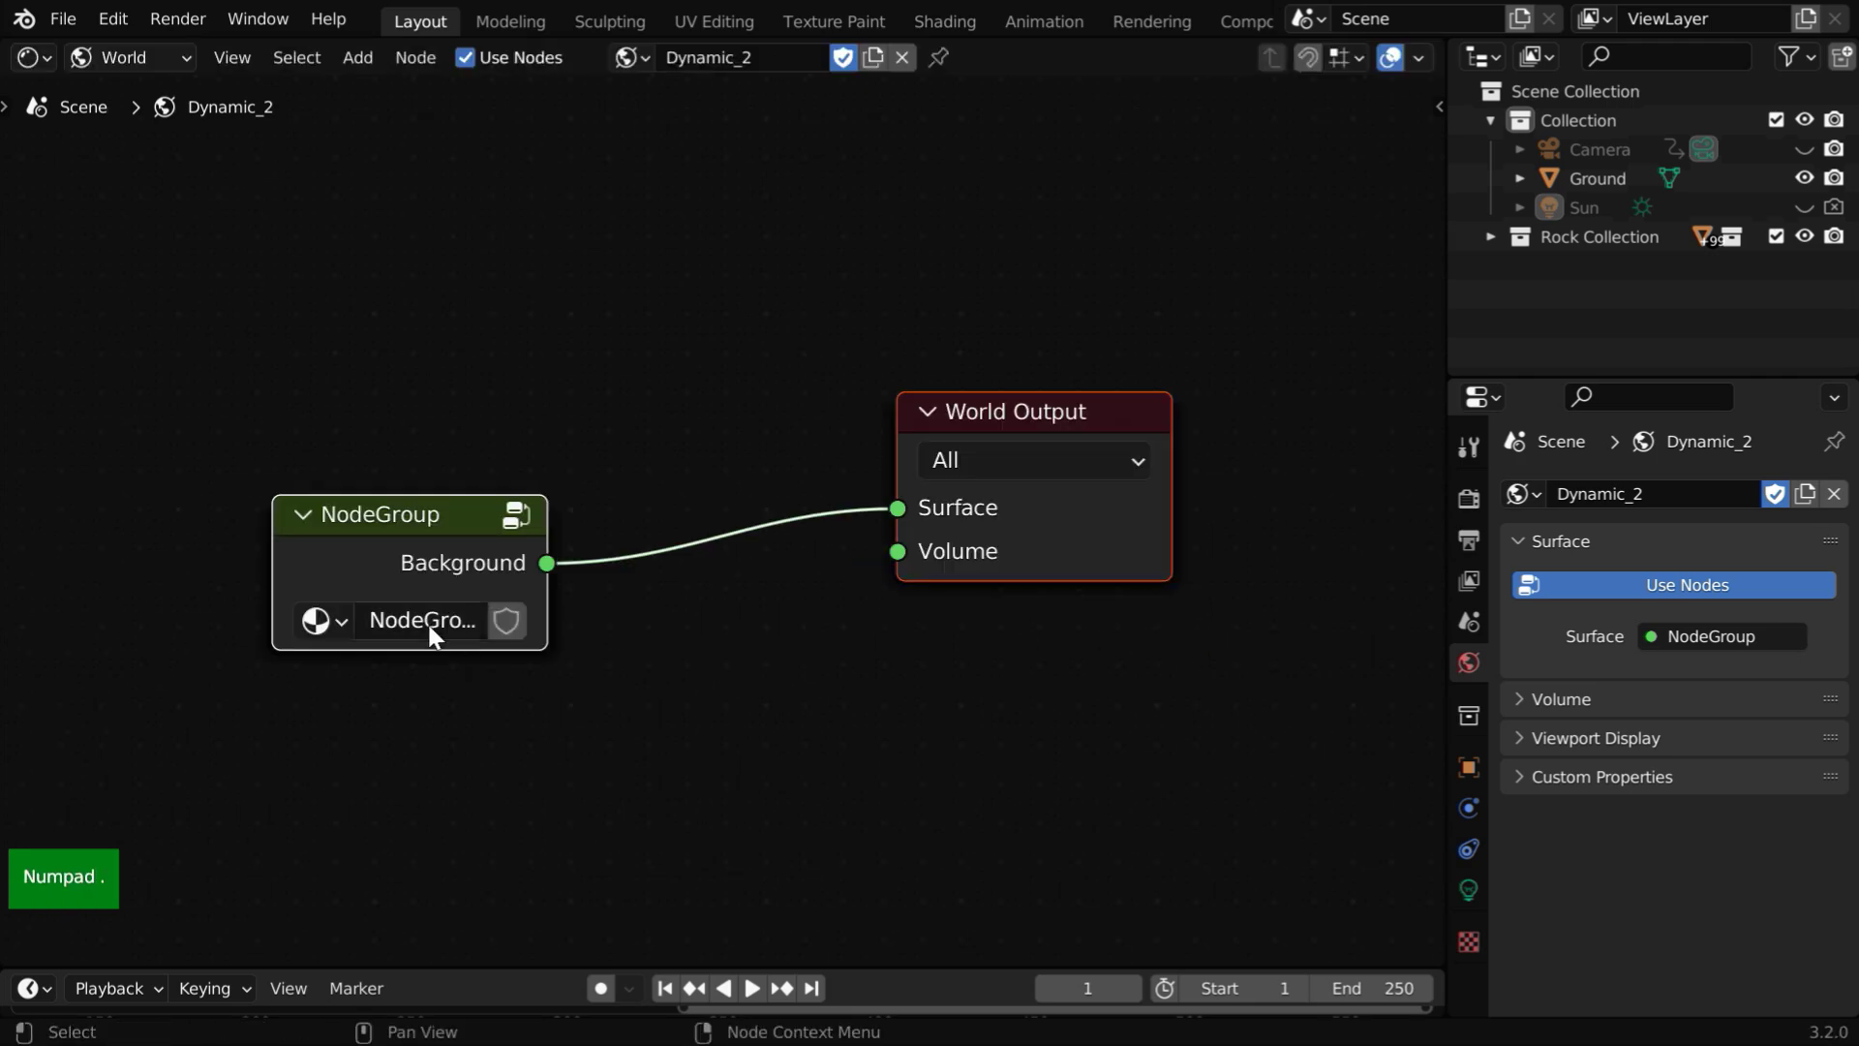
pyautogui.doubleClick(427, 619)
pyautogui.write('Ni')
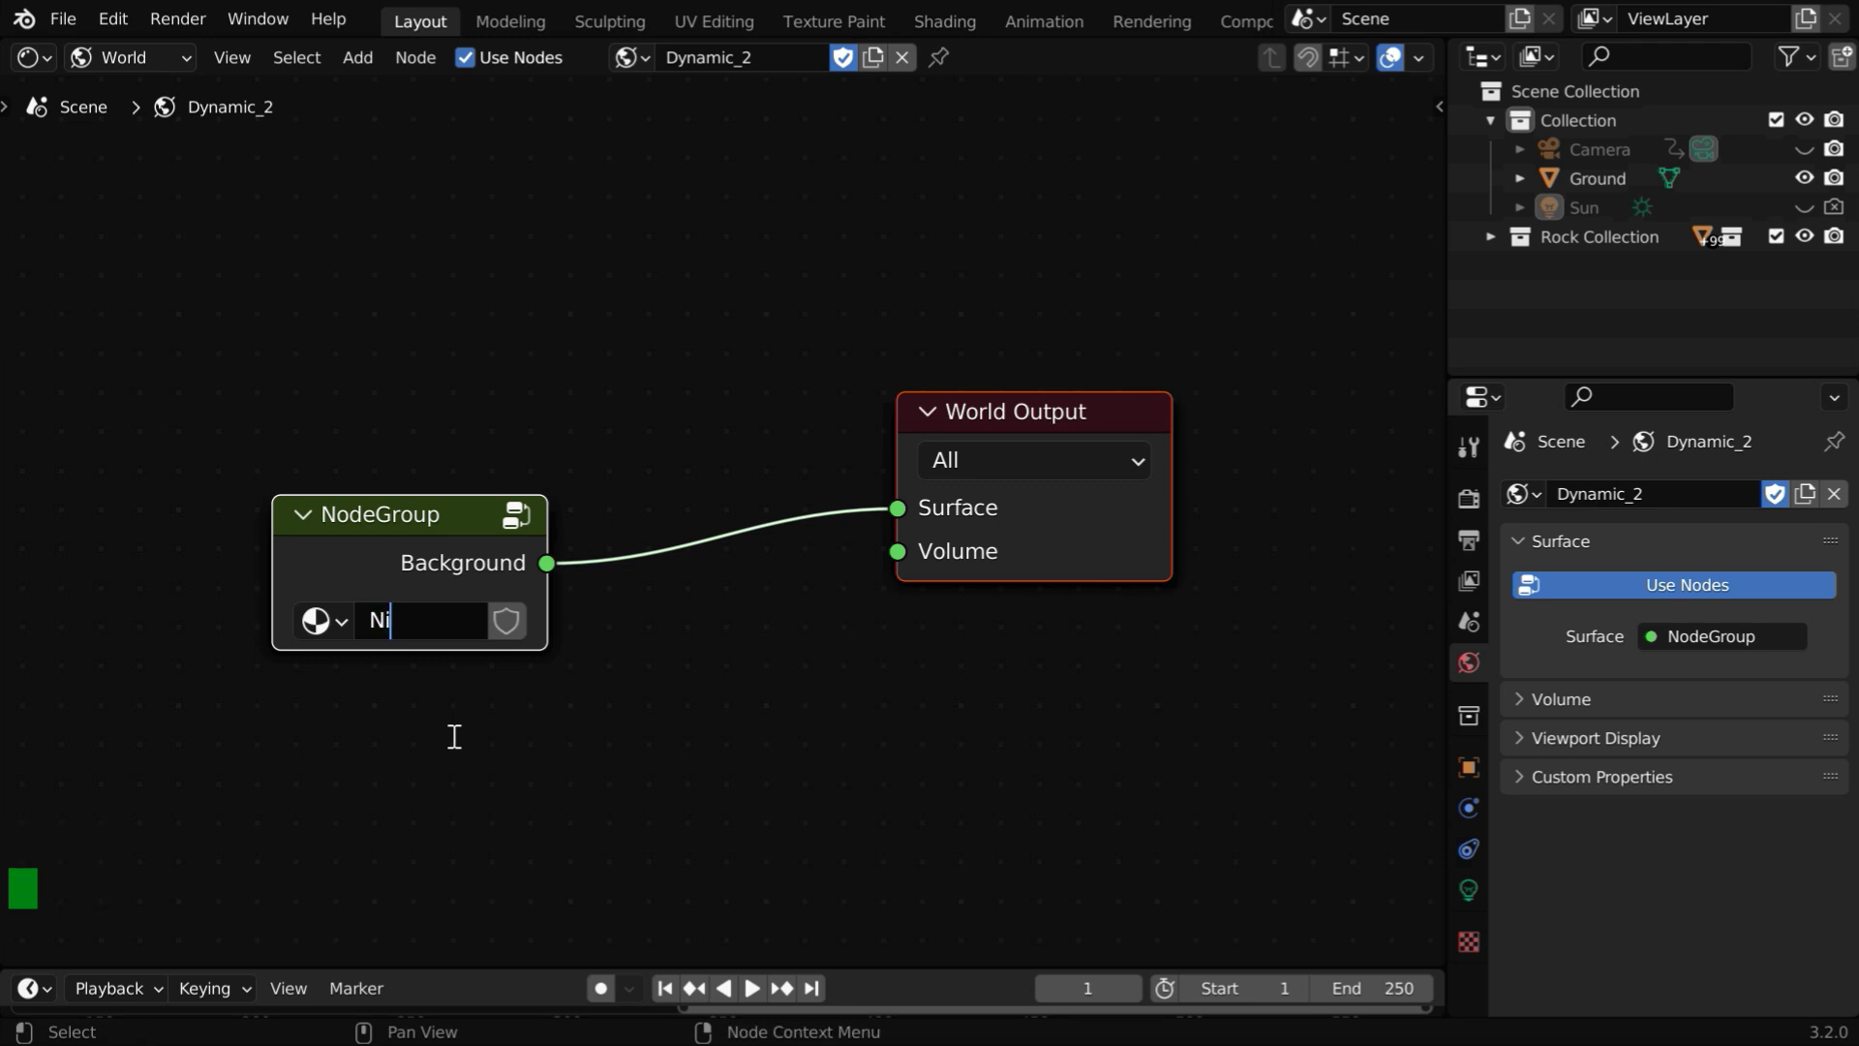
pyautogui.write('ght Sky')
pyautogui.press('Return')
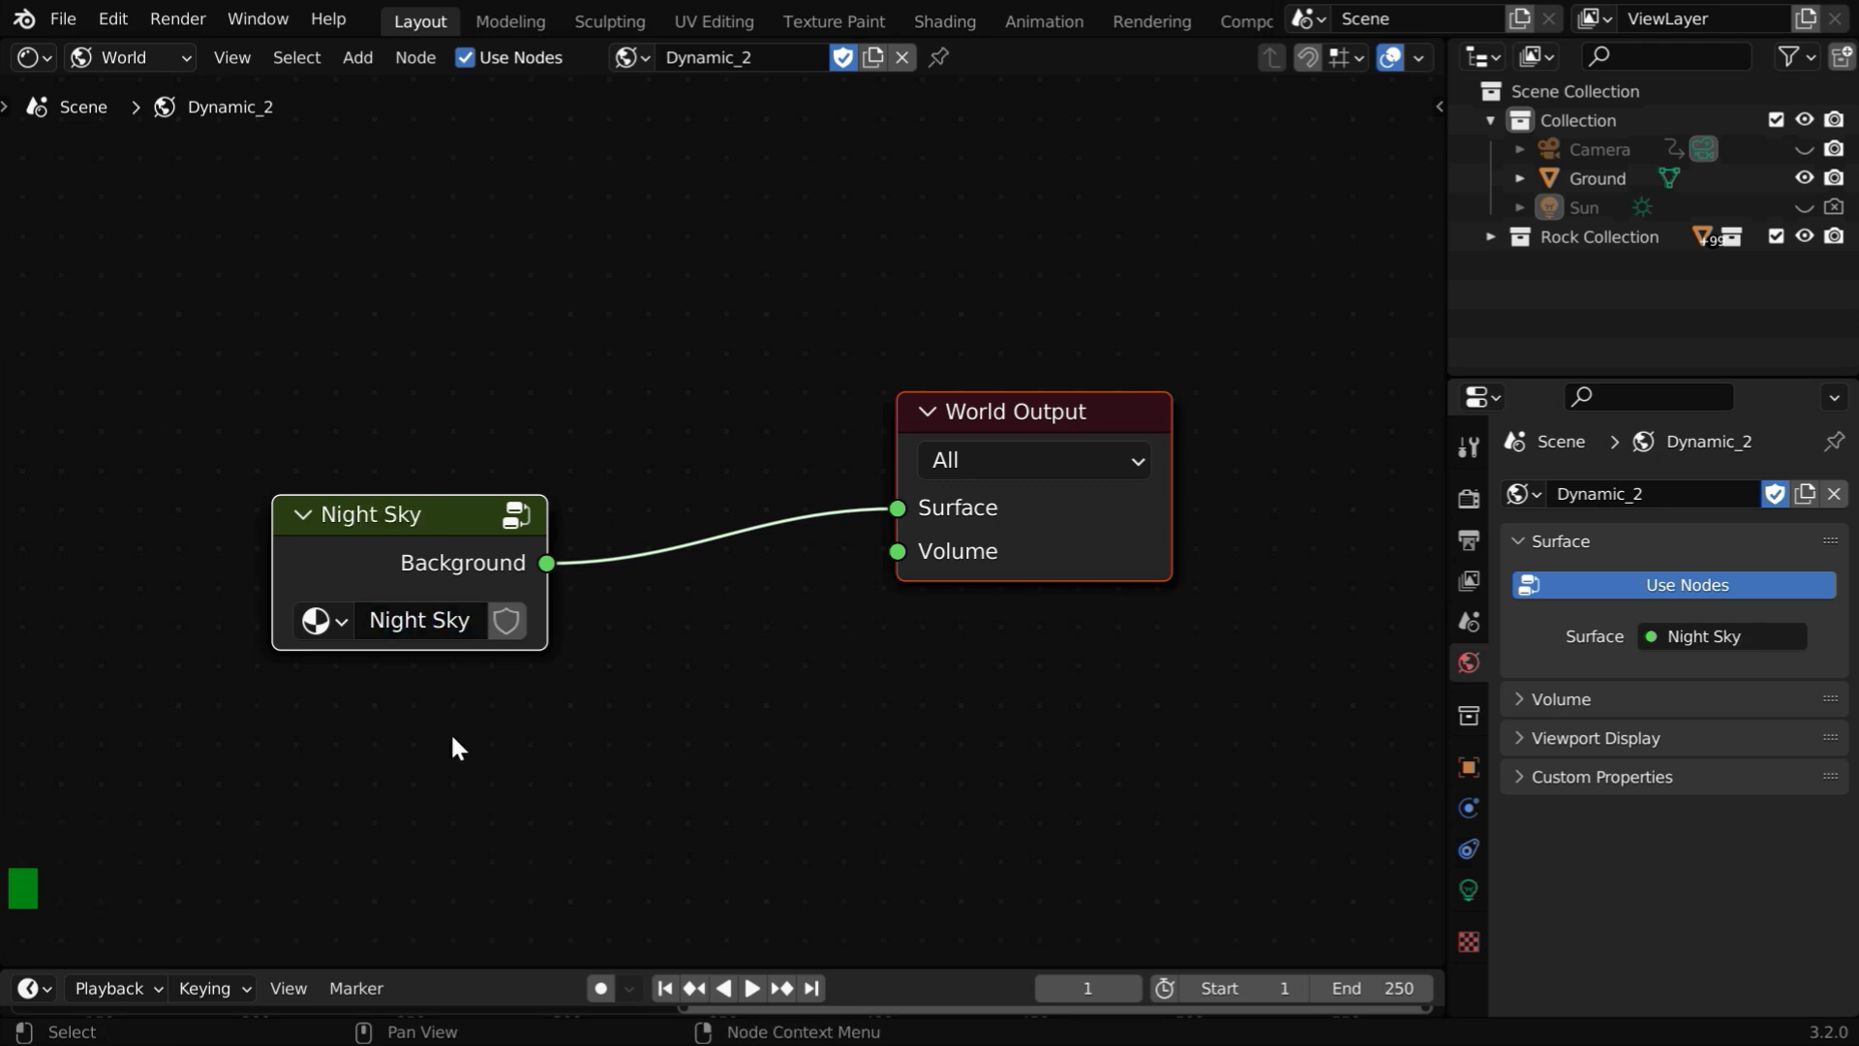
# Replace the scene's Dynamic_2 world with a new world and delete its default Background node
pyautogui.click(1834, 495)
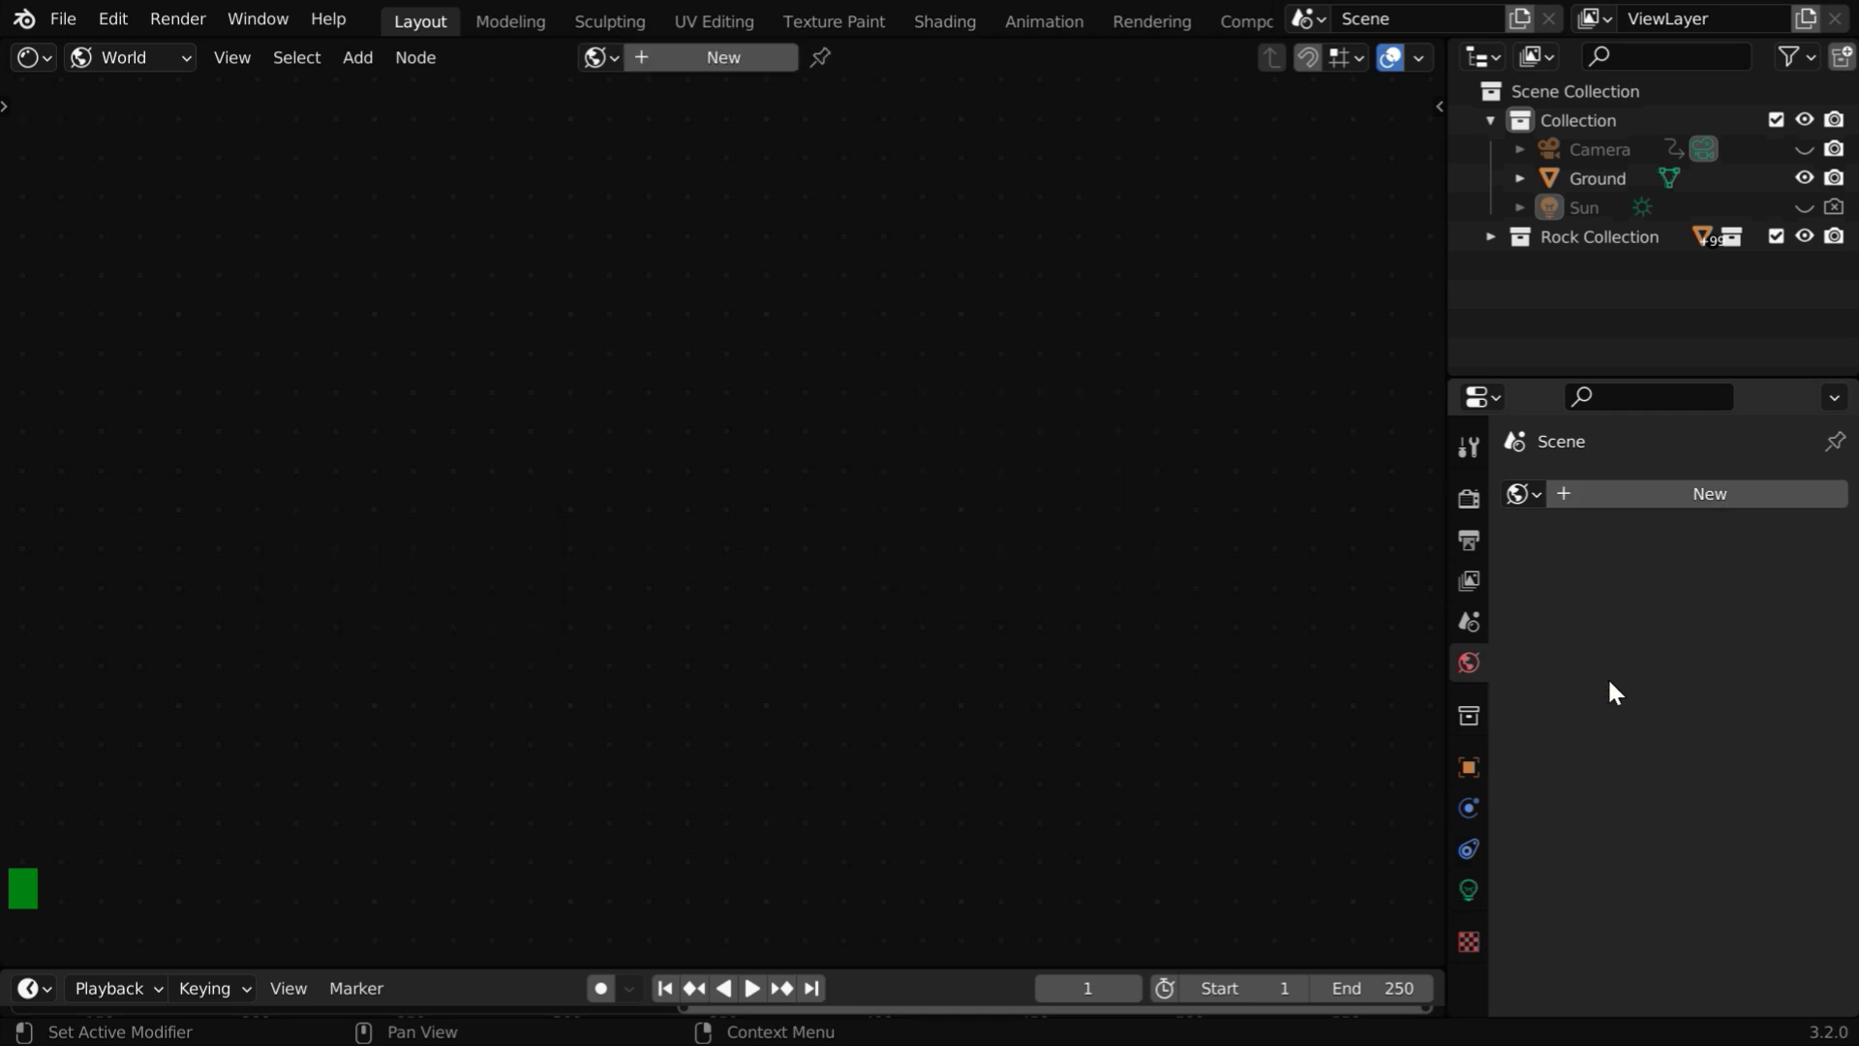
pyautogui.click(1704, 496)
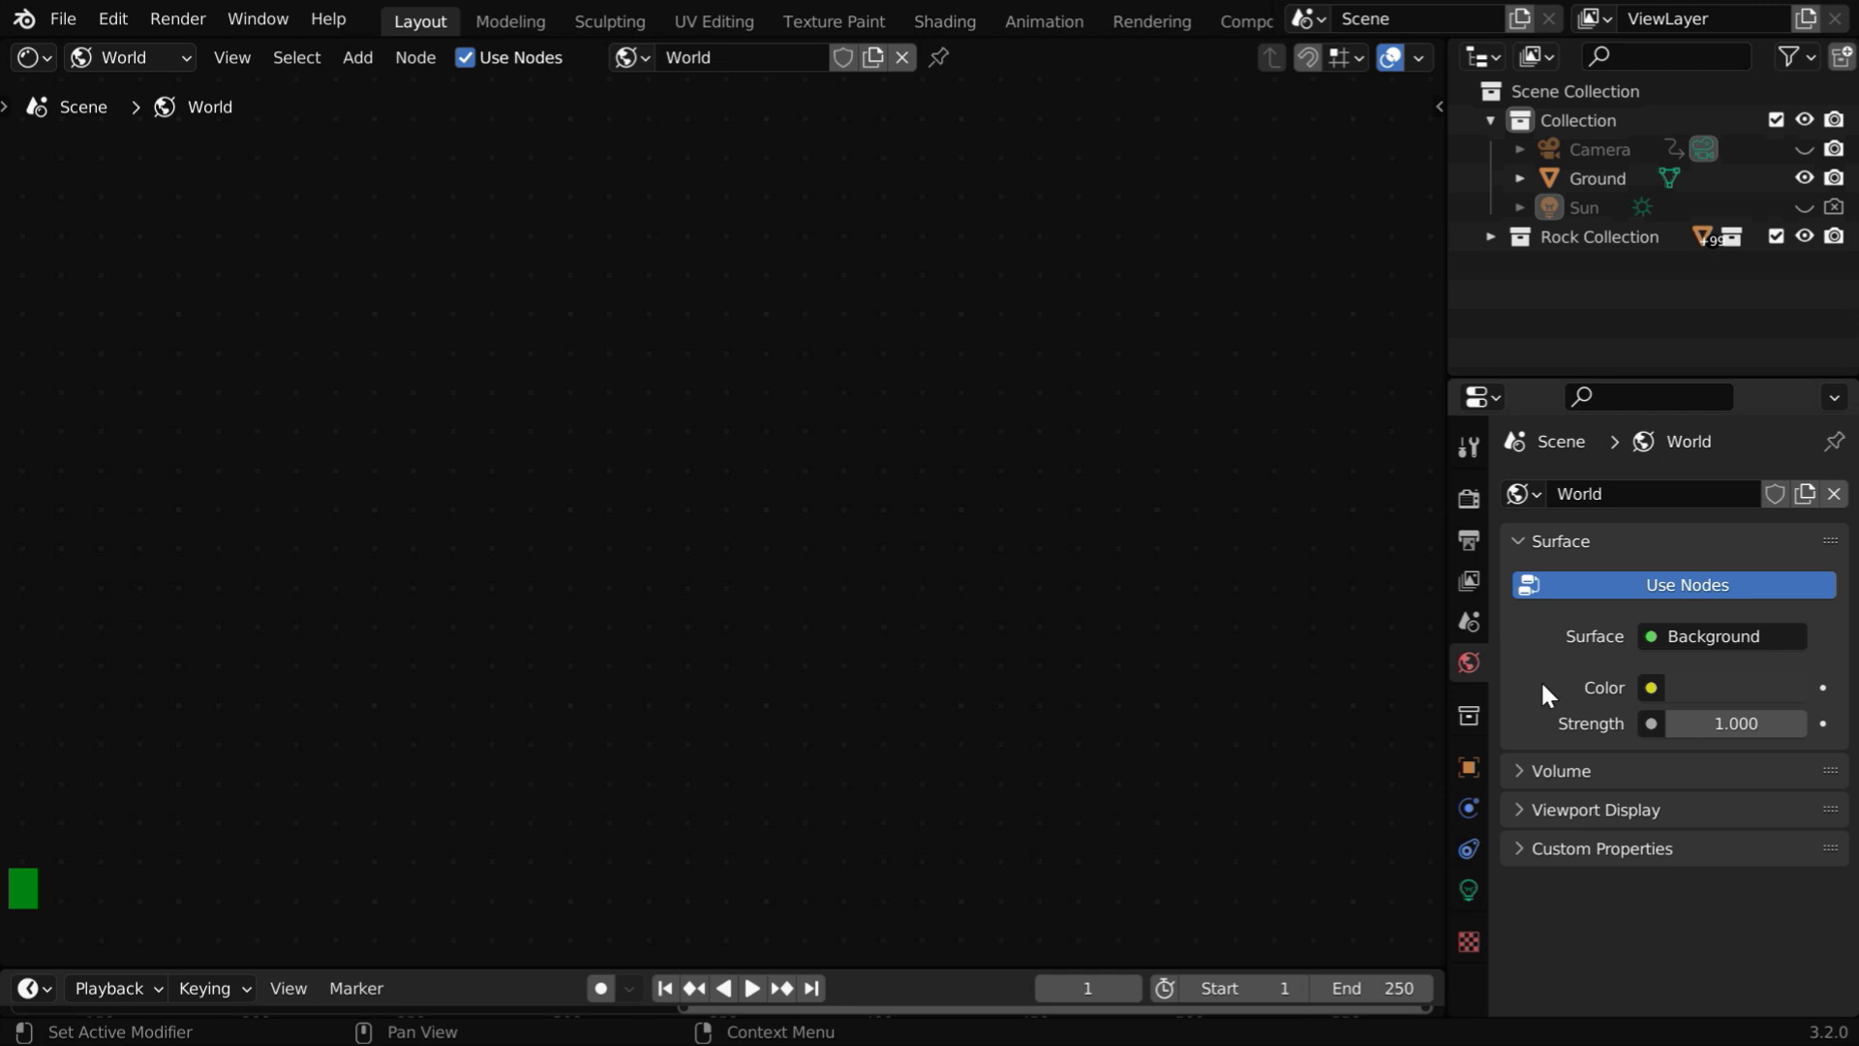
pyautogui.press('a')
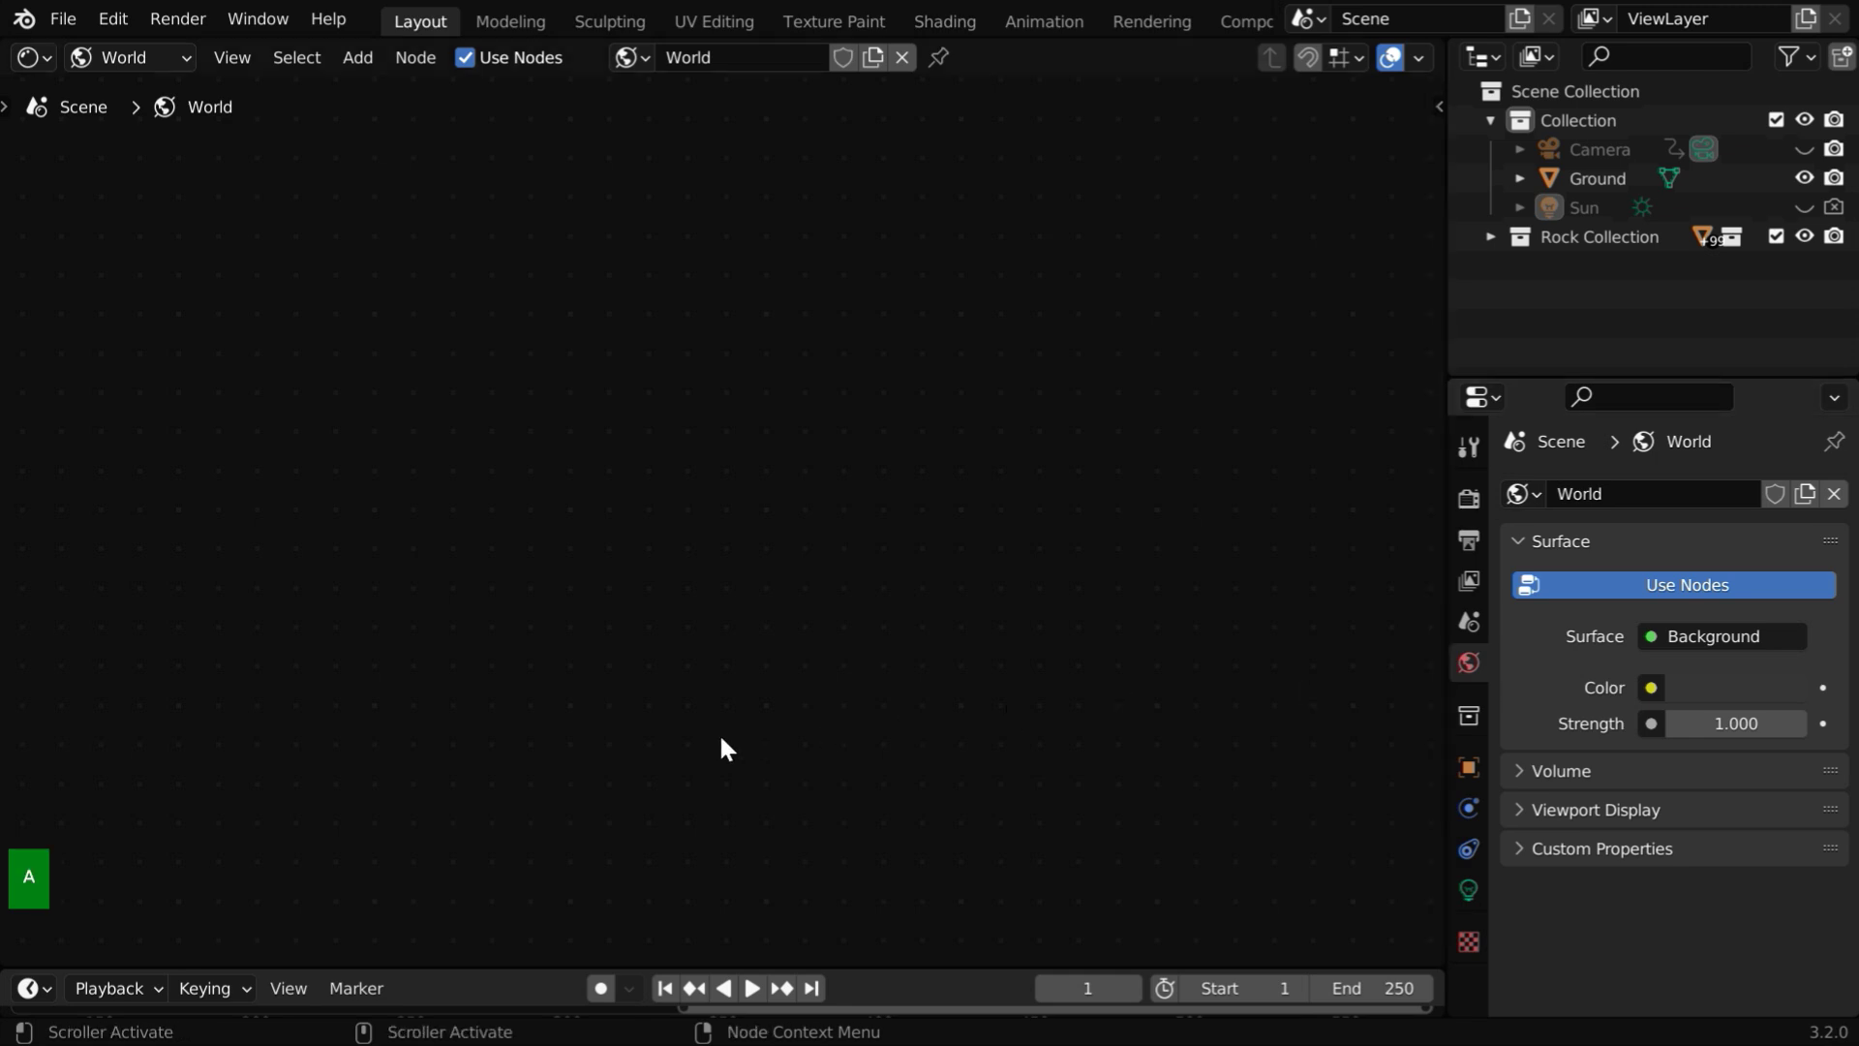
pyautogui.press('KP_Decimal')
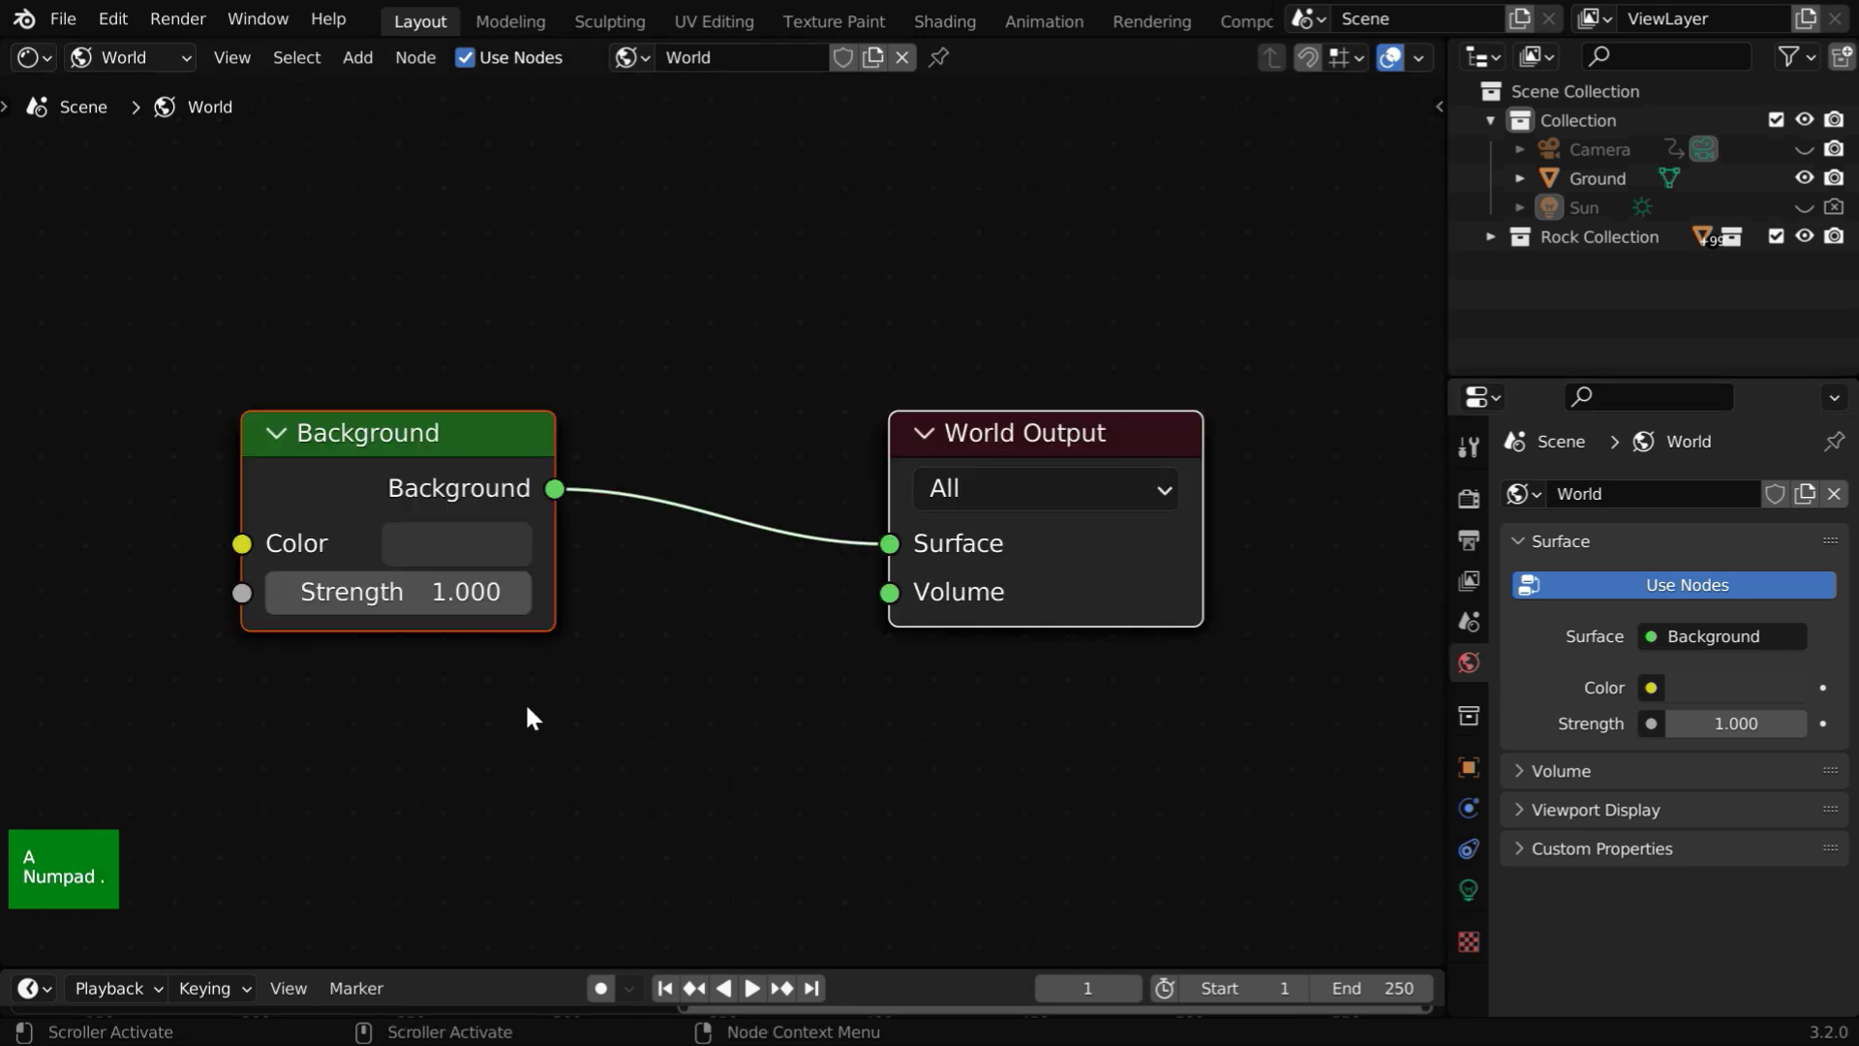
pyautogui.click(423, 687)
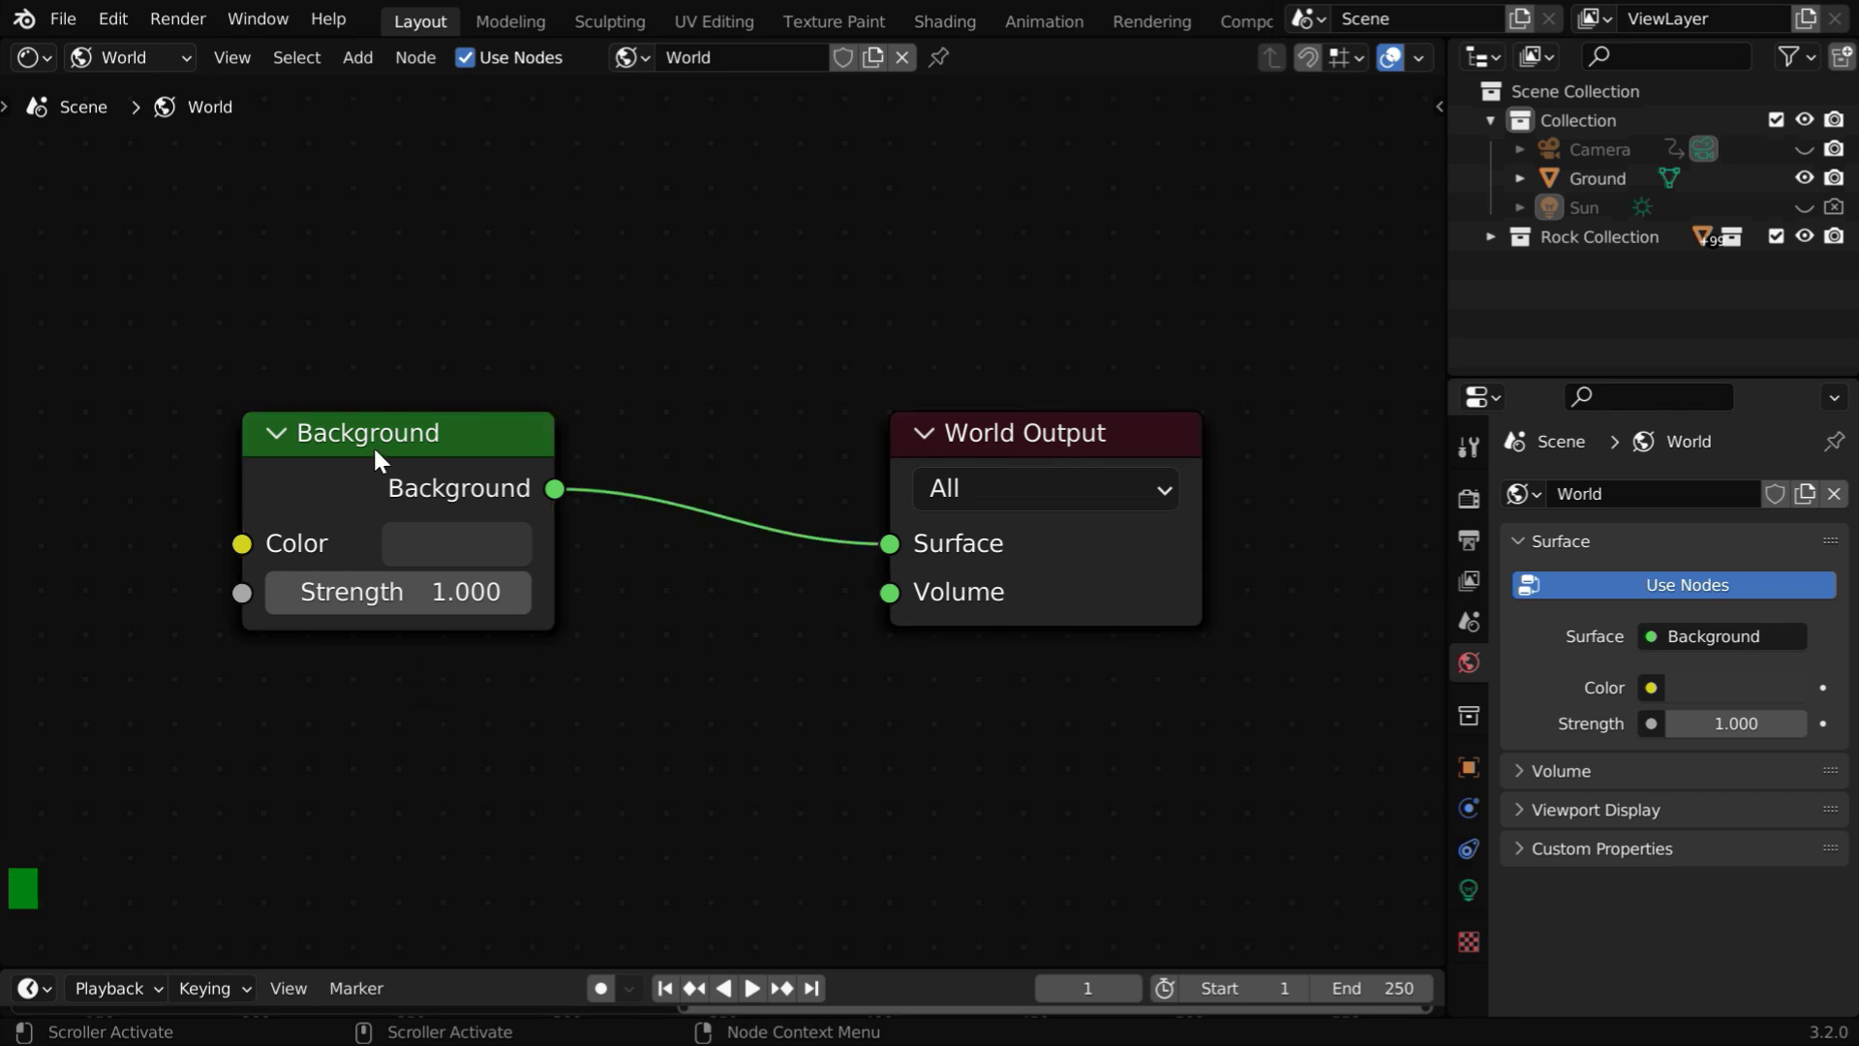
pyautogui.click(405, 453)
pyautogui.press('x')
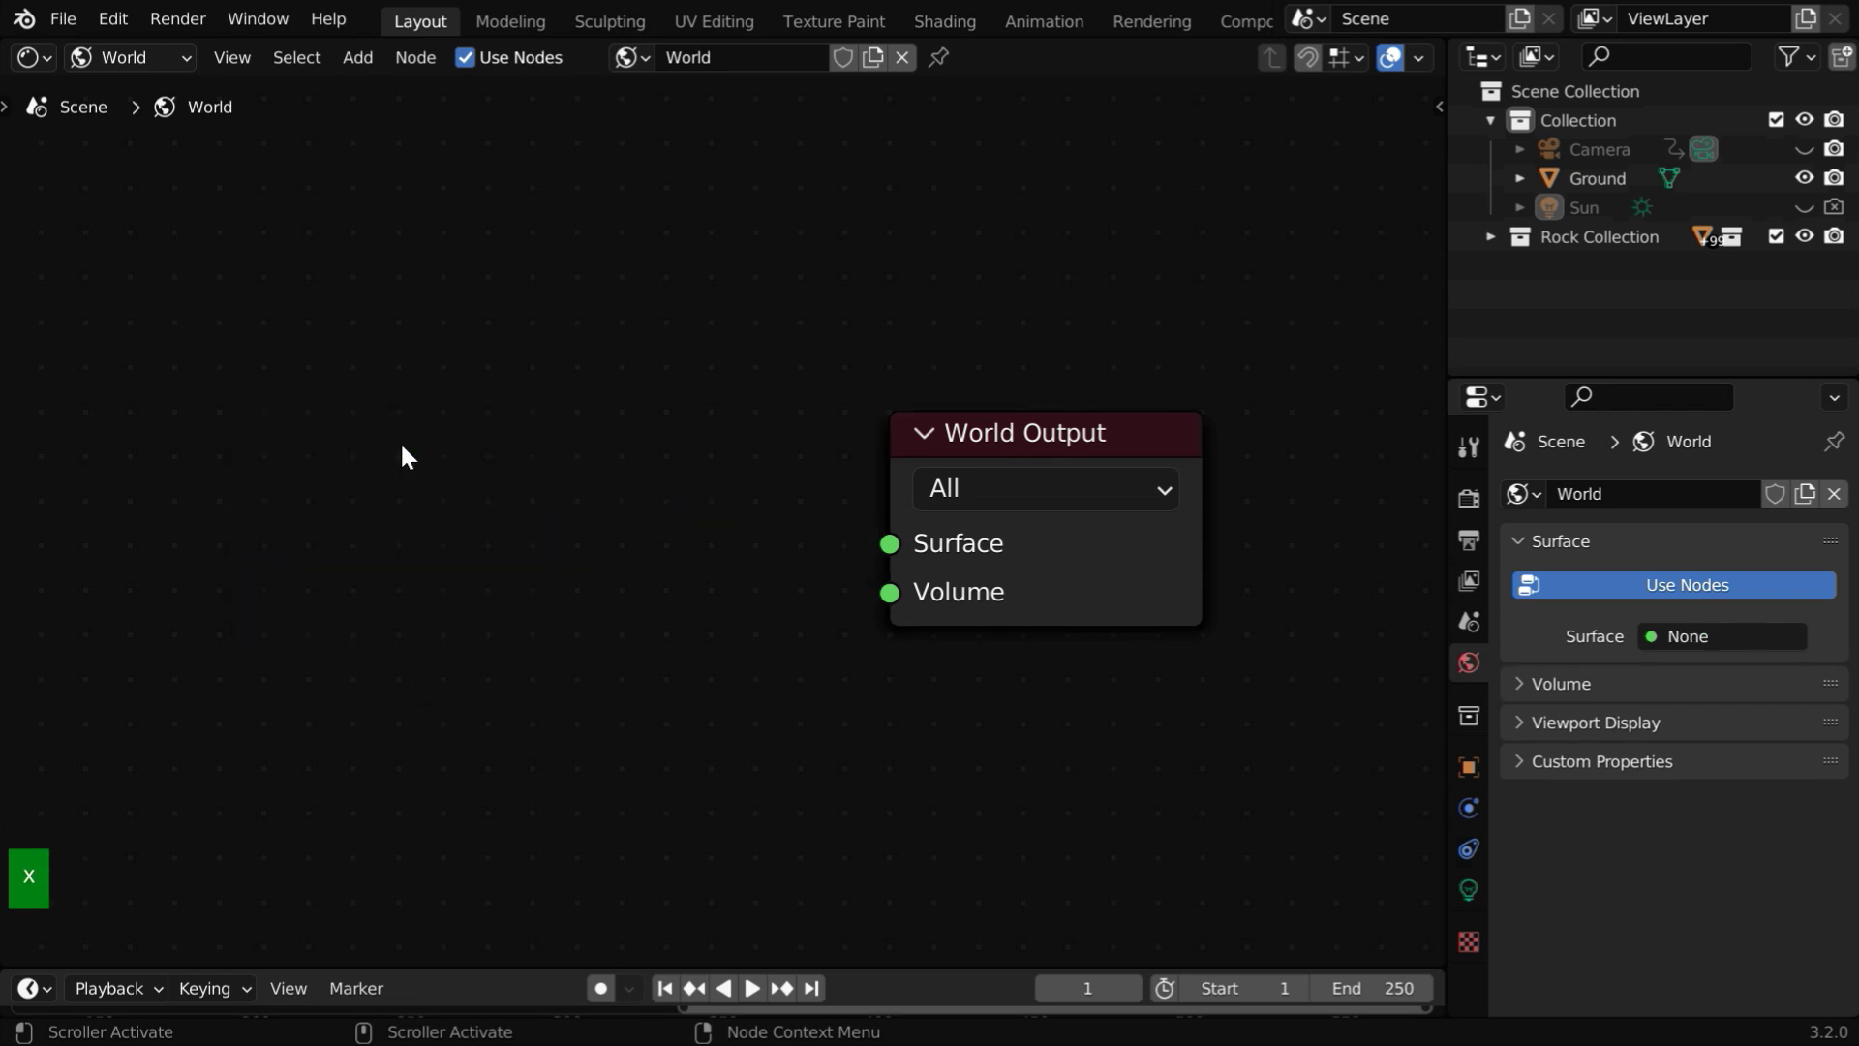
# Add the Day Sky and Night Sky node groups to the new world, placing Day Sky above Night Sky
pyautogui.click(358, 57)
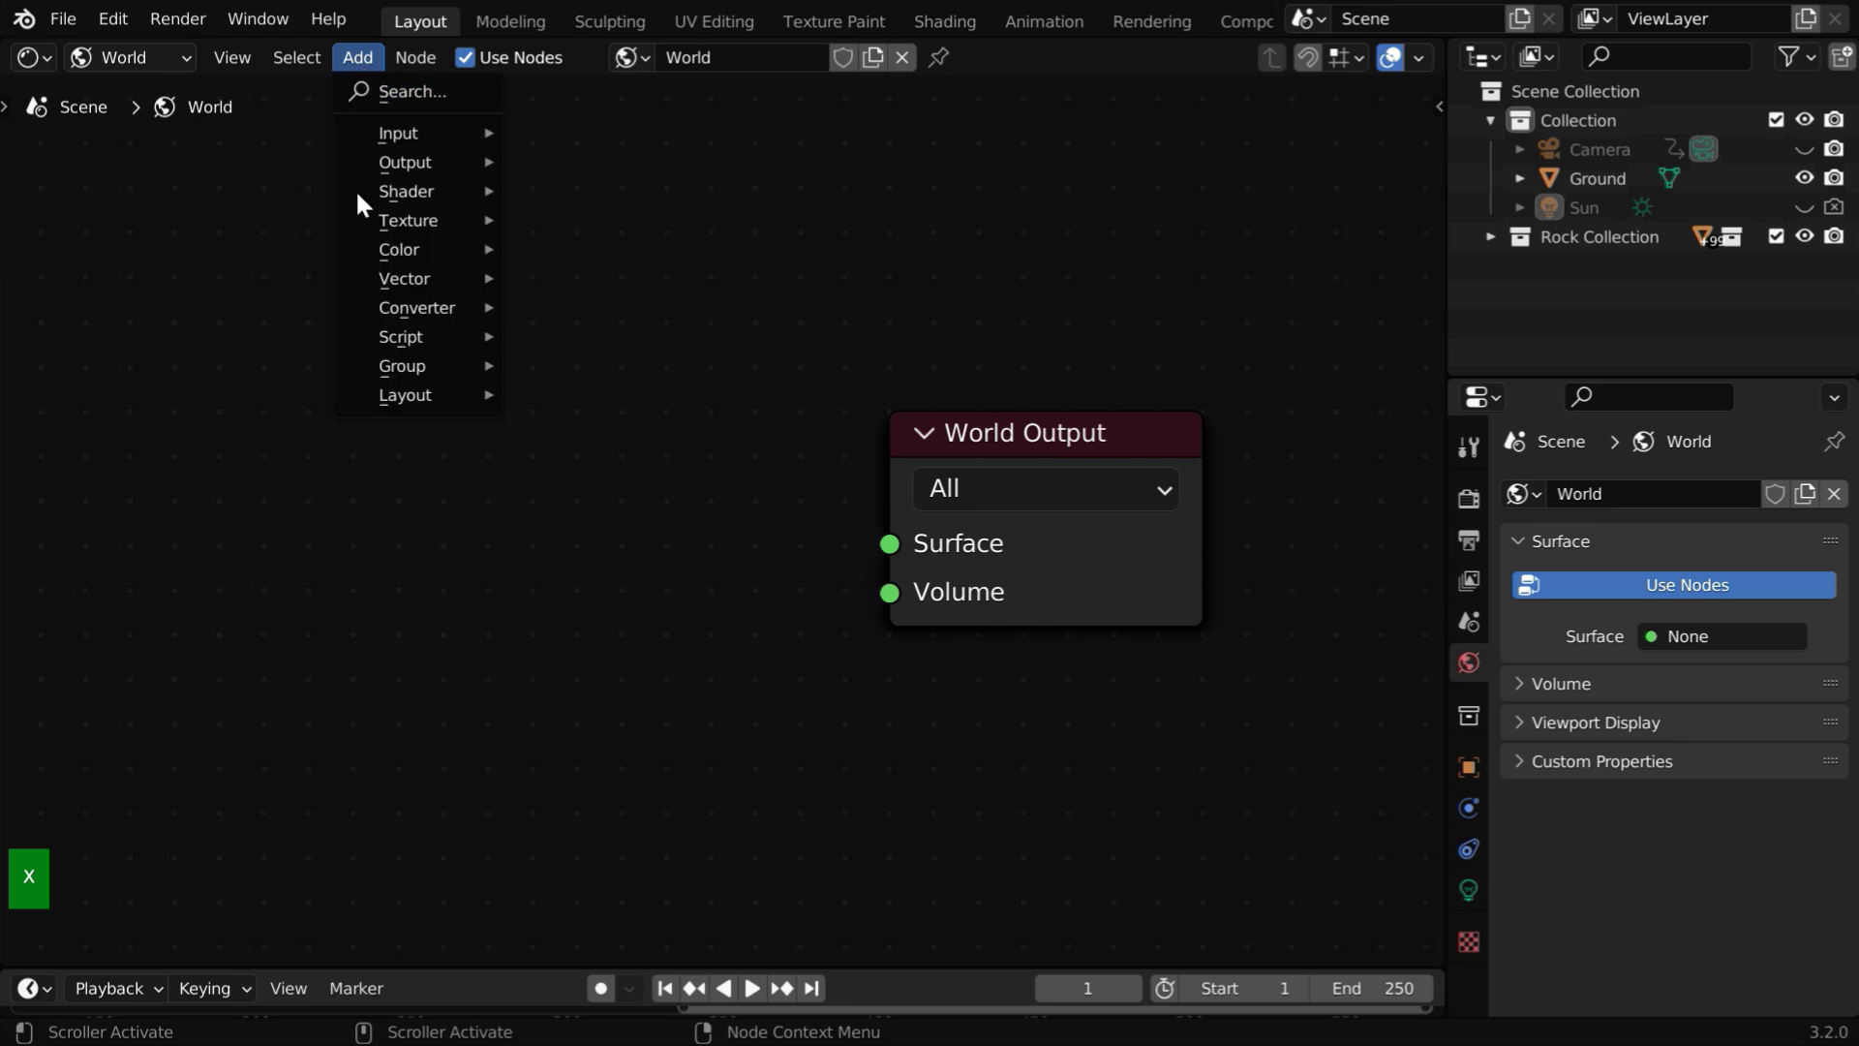
pyautogui.moveTo(428, 368)
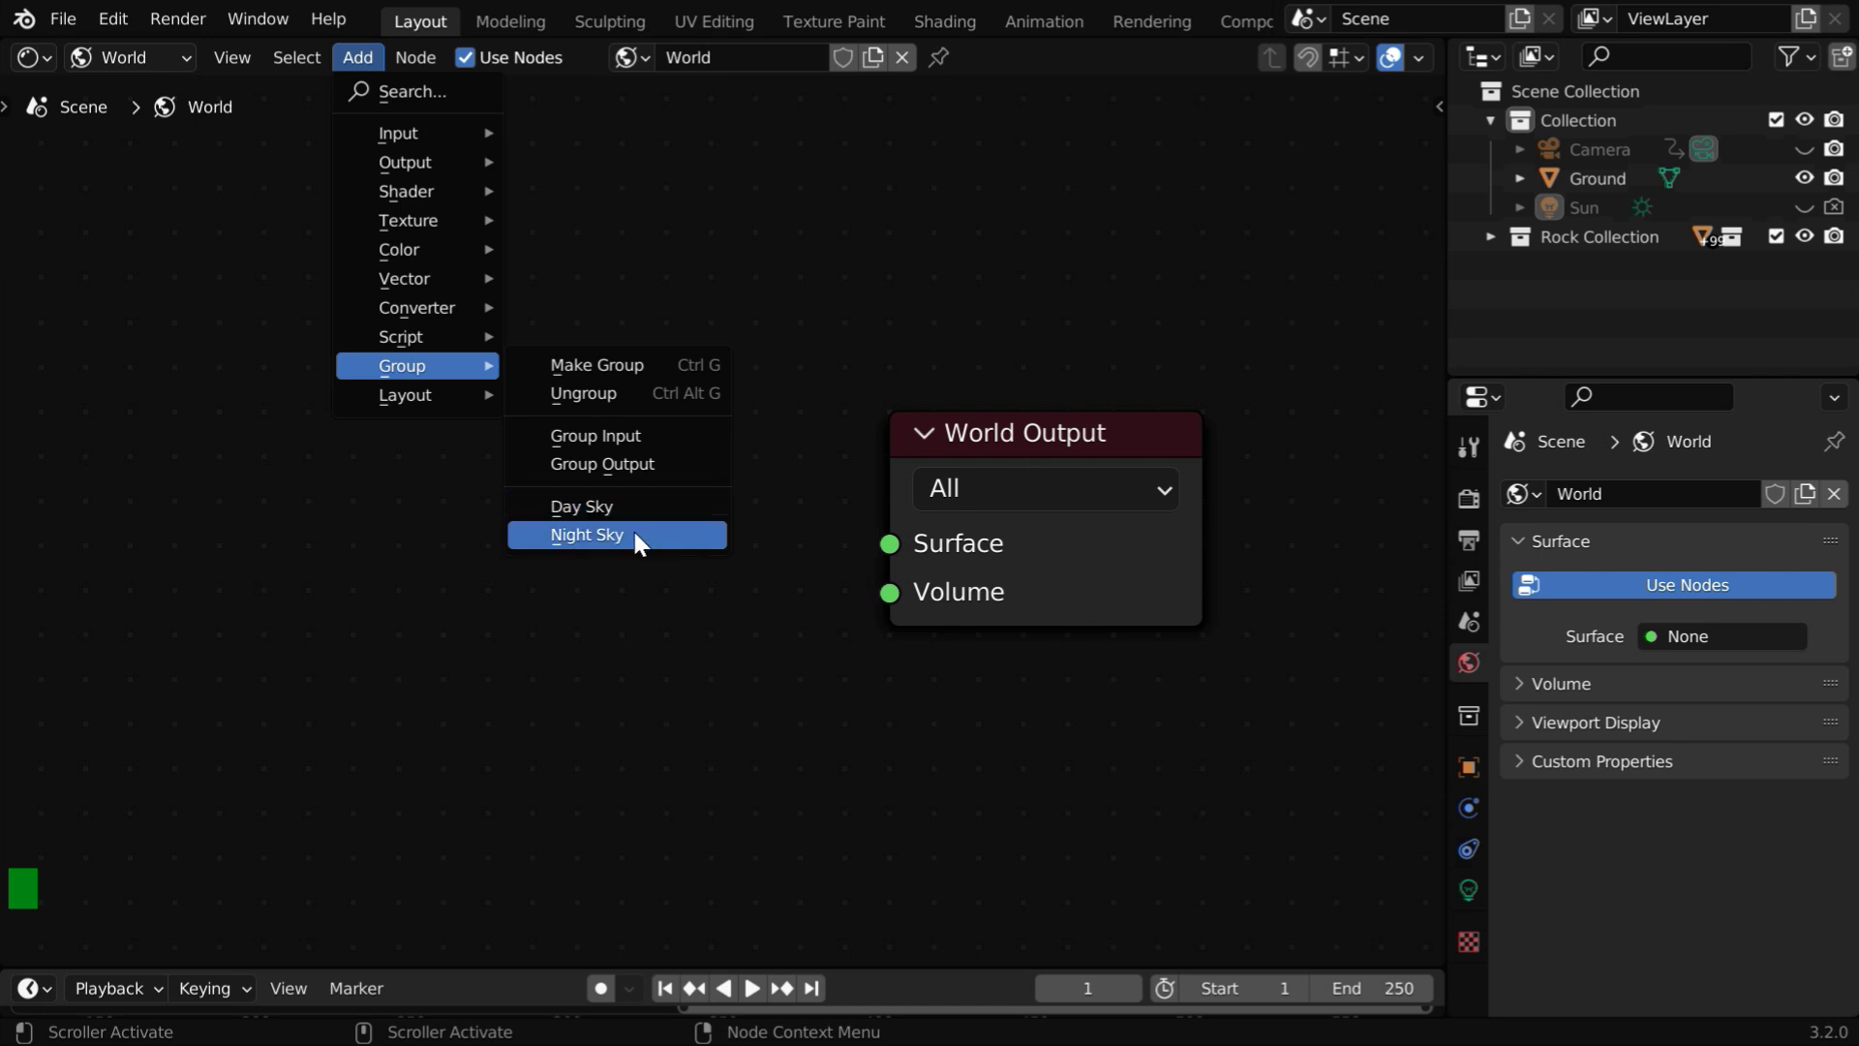
pyautogui.click(615, 507)
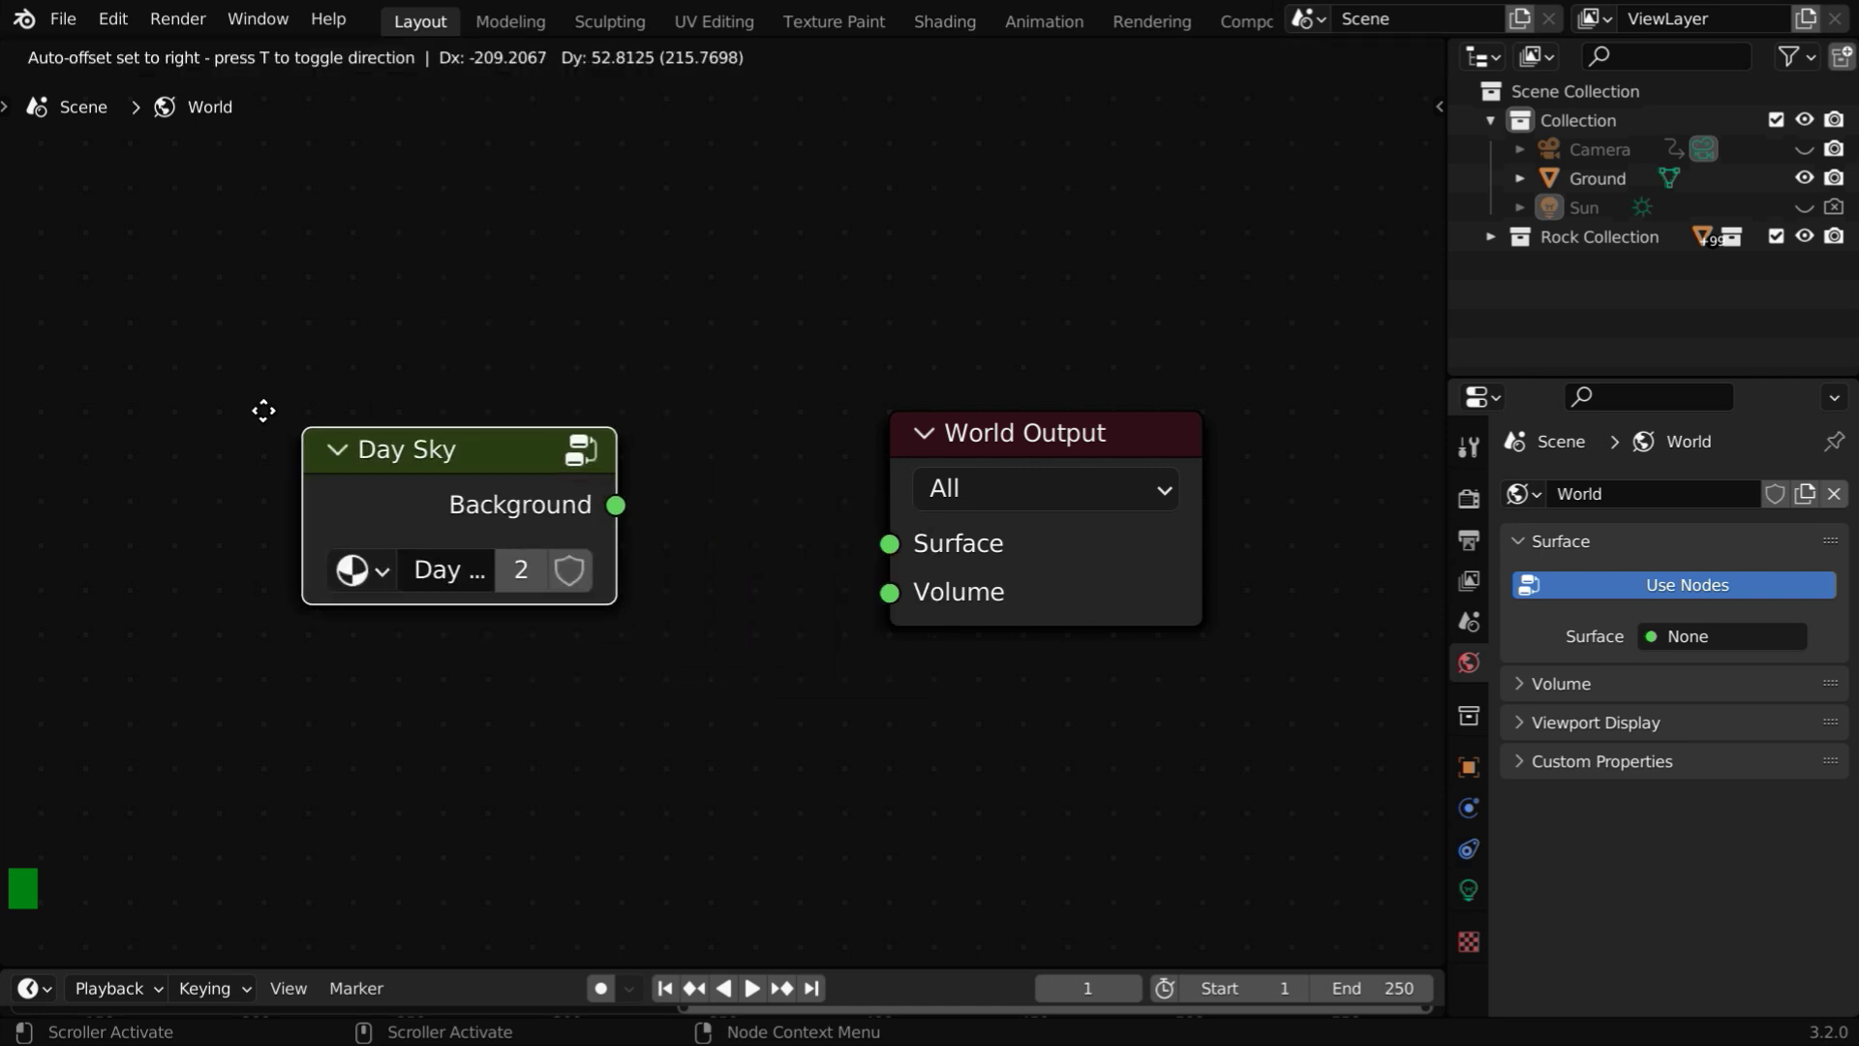
pyautogui.click(78, 328)
pyautogui.click(352, 57)
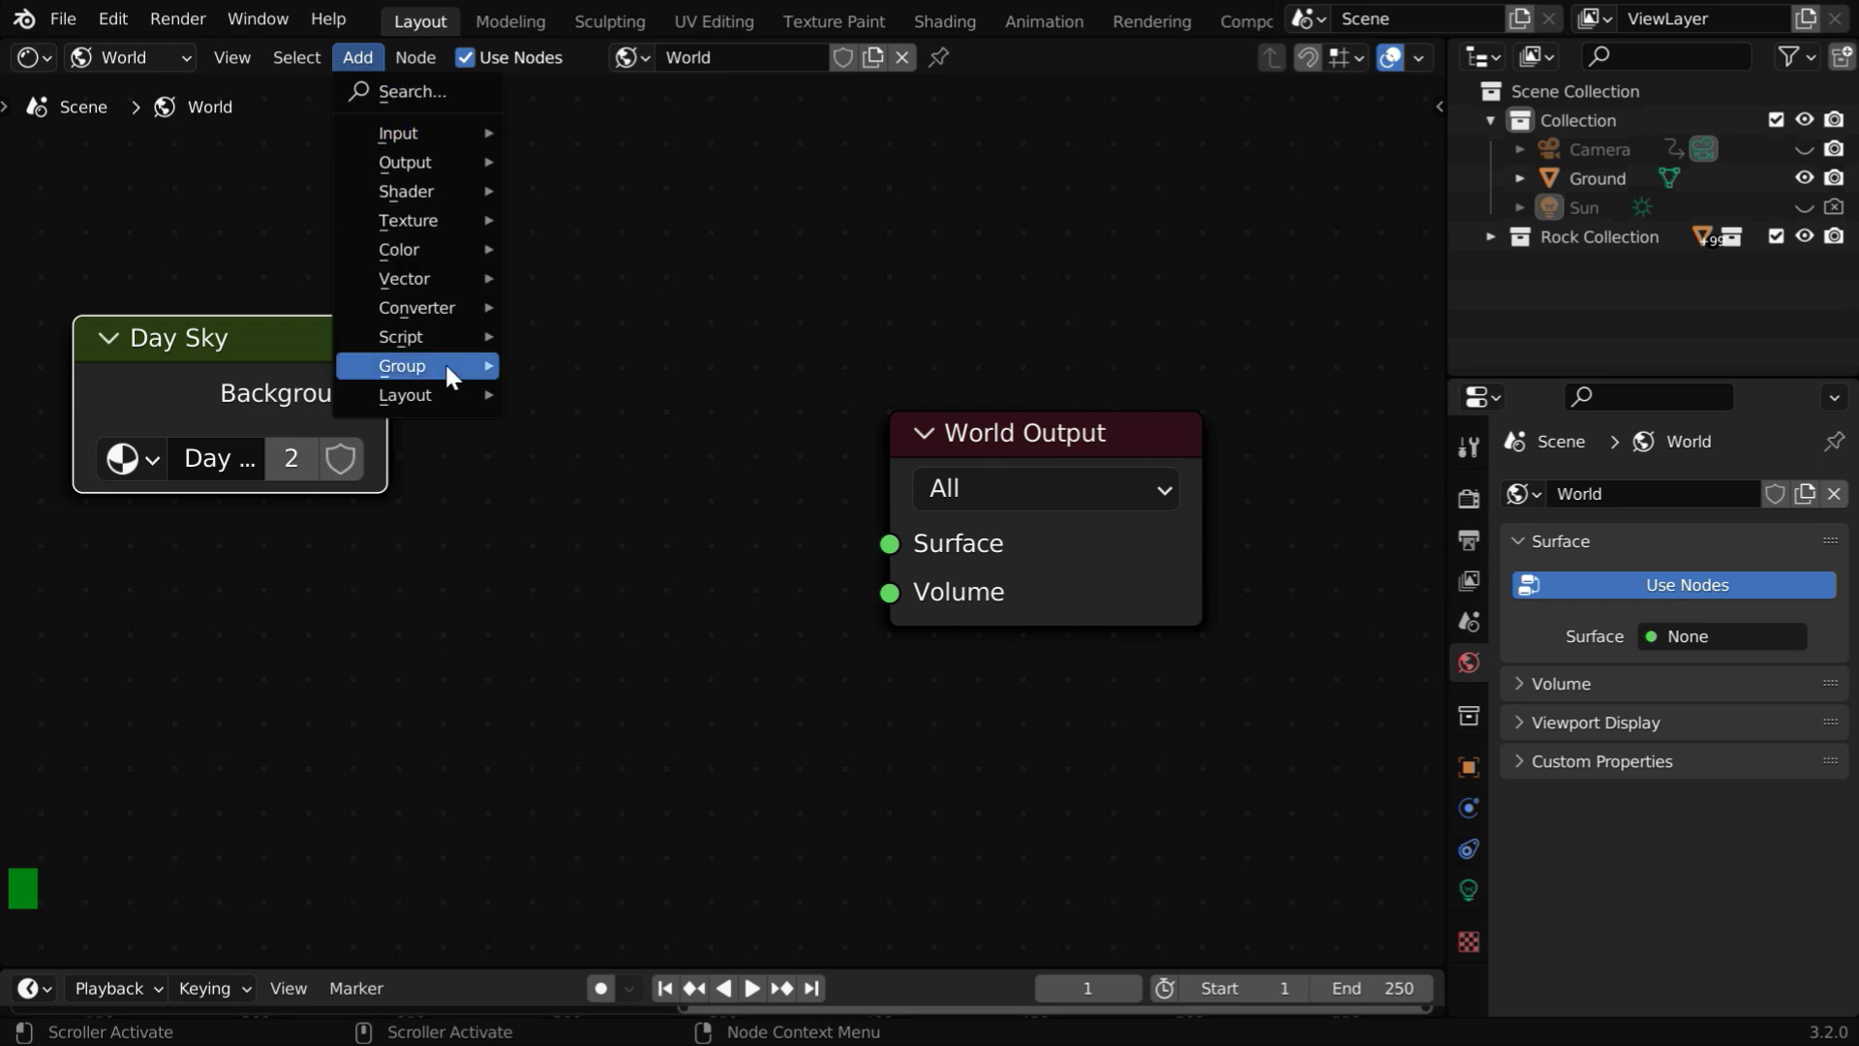
pyautogui.click(619, 535)
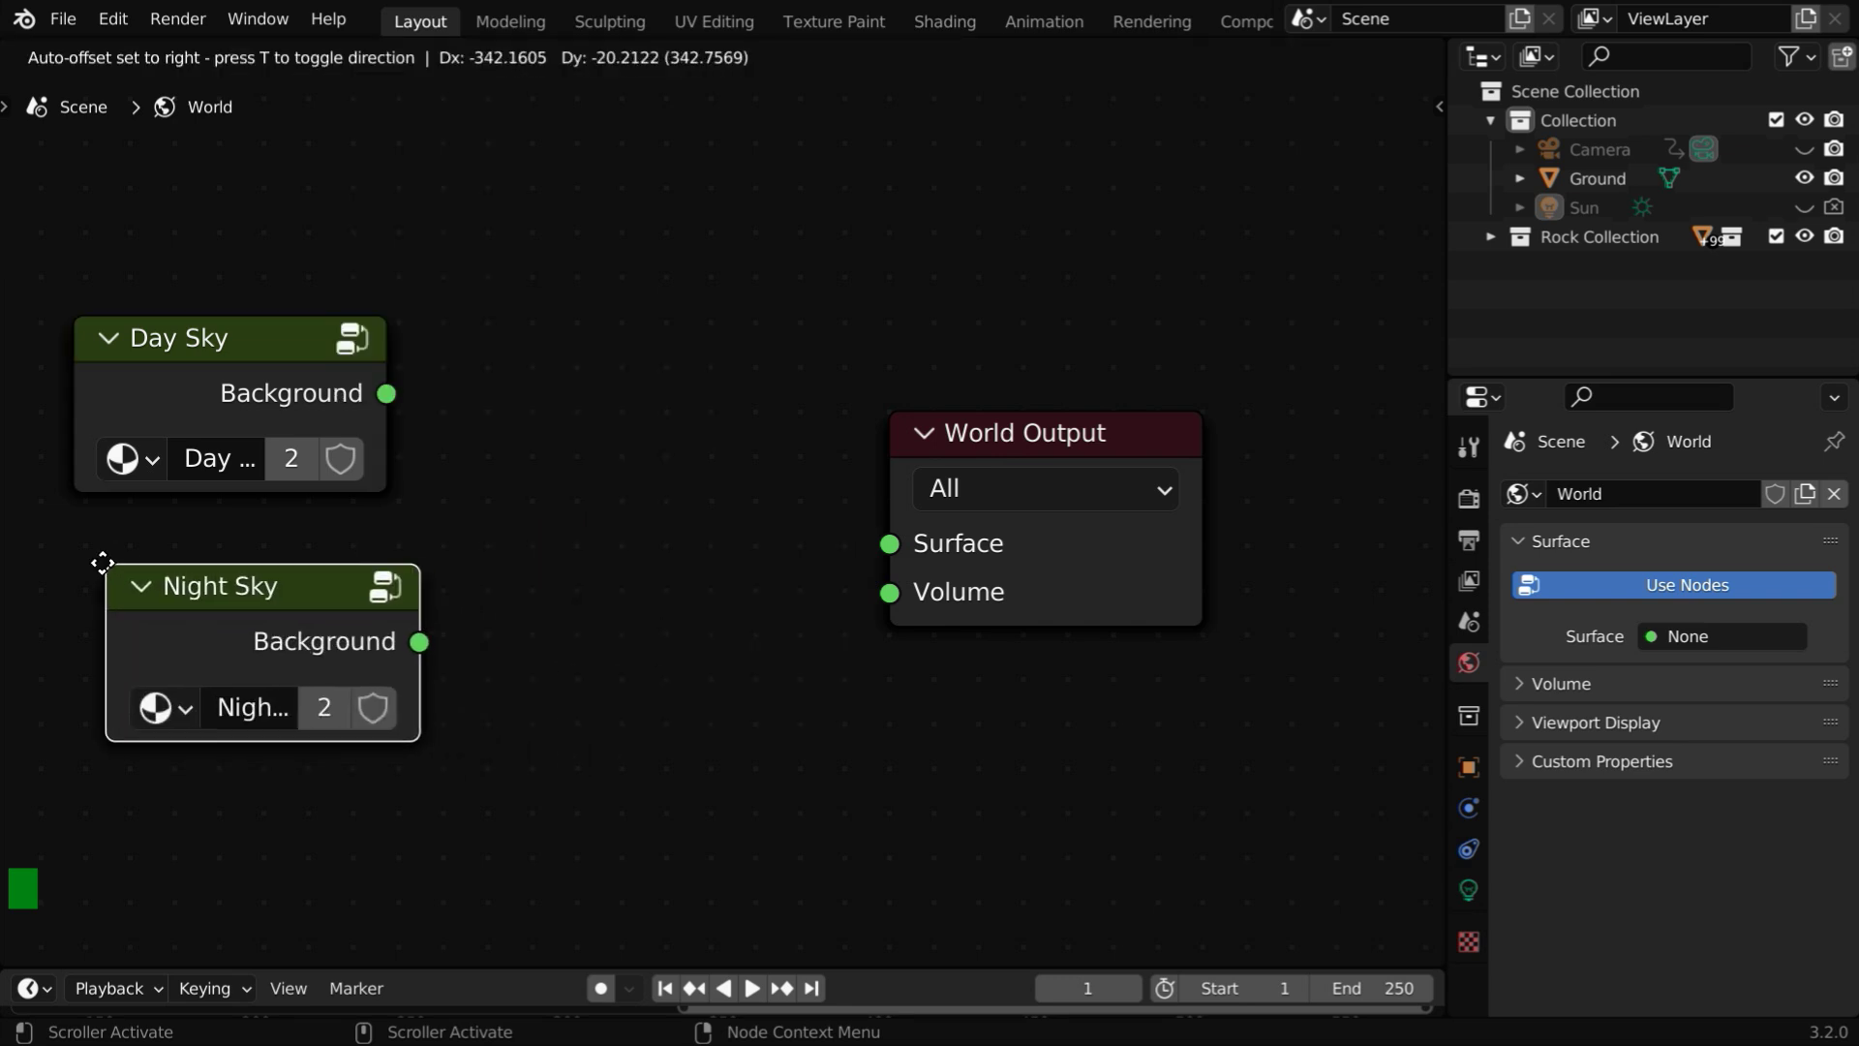
pyautogui.click(80, 561)
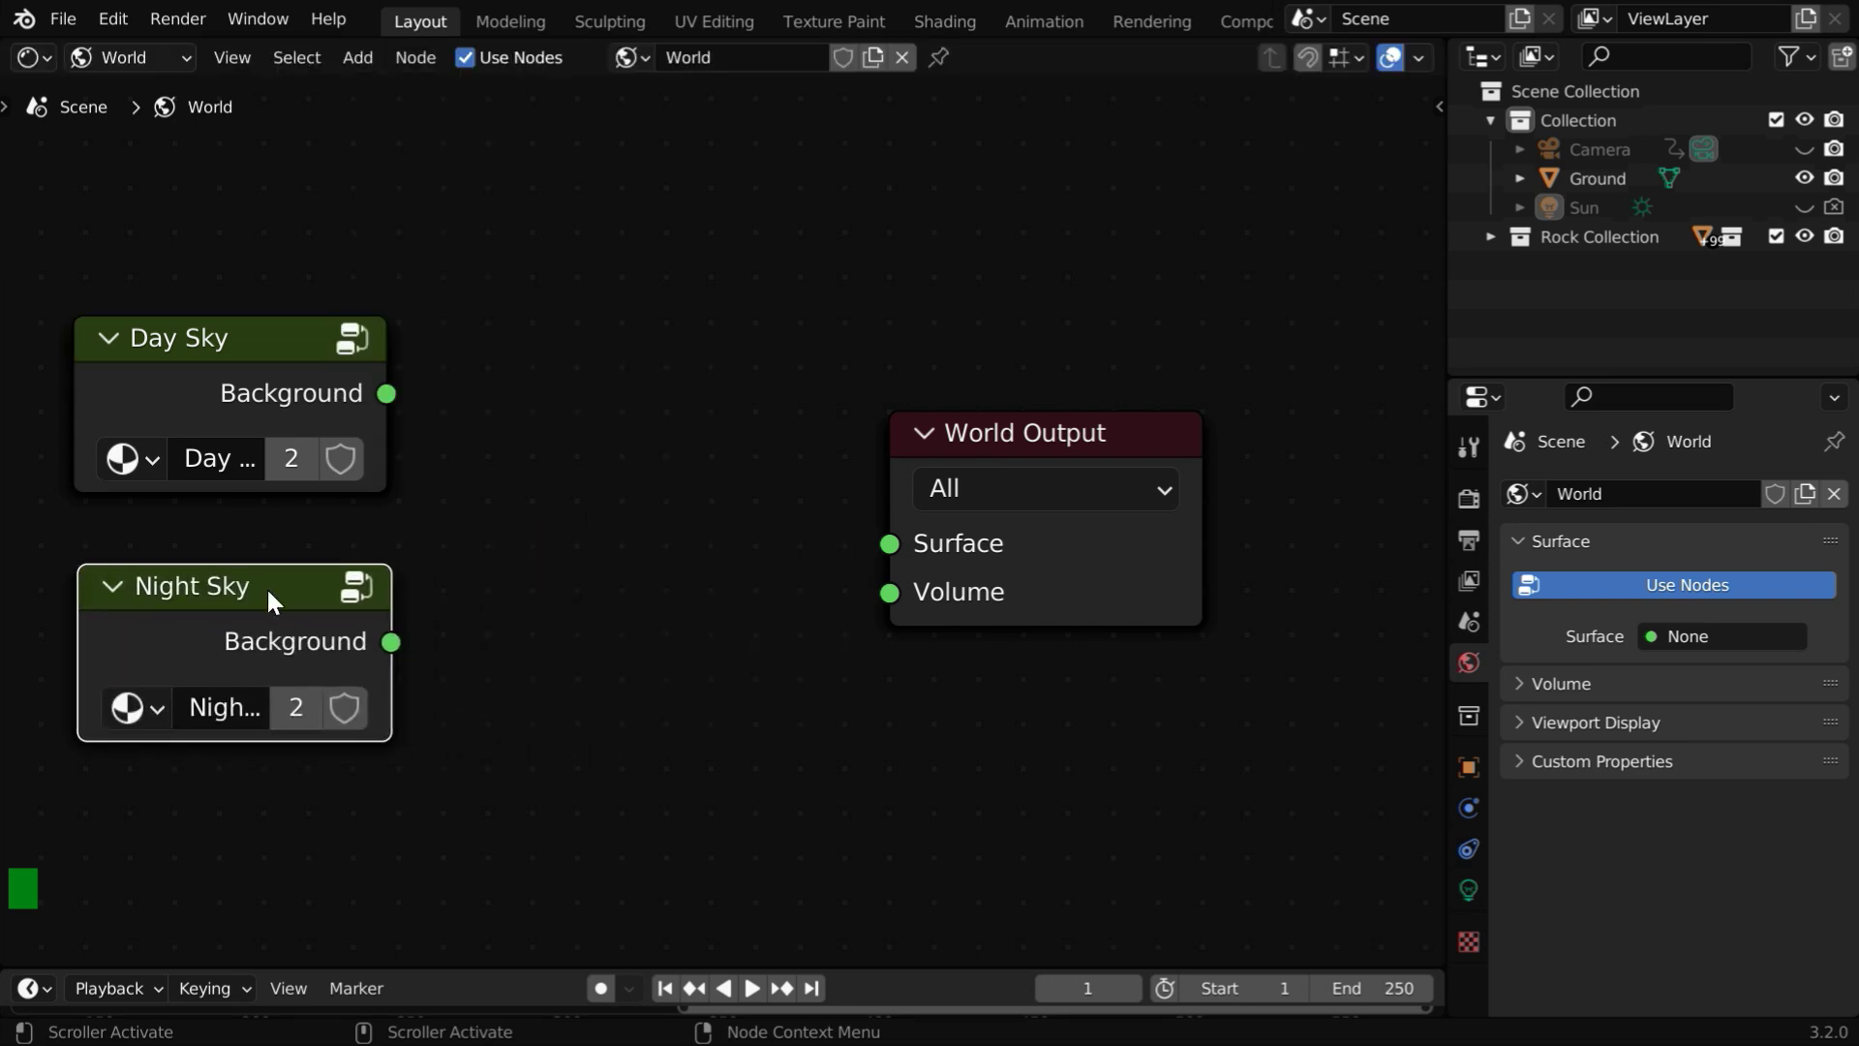
# Add a Mix Shader fed by Day Sky in its first Shader input and Night Sky in its second, and link it to World Output's Surface
pyautogui.click(354, 58)
pyautogui.moveTo(484, 196)
pyautogui.click(595, 271)
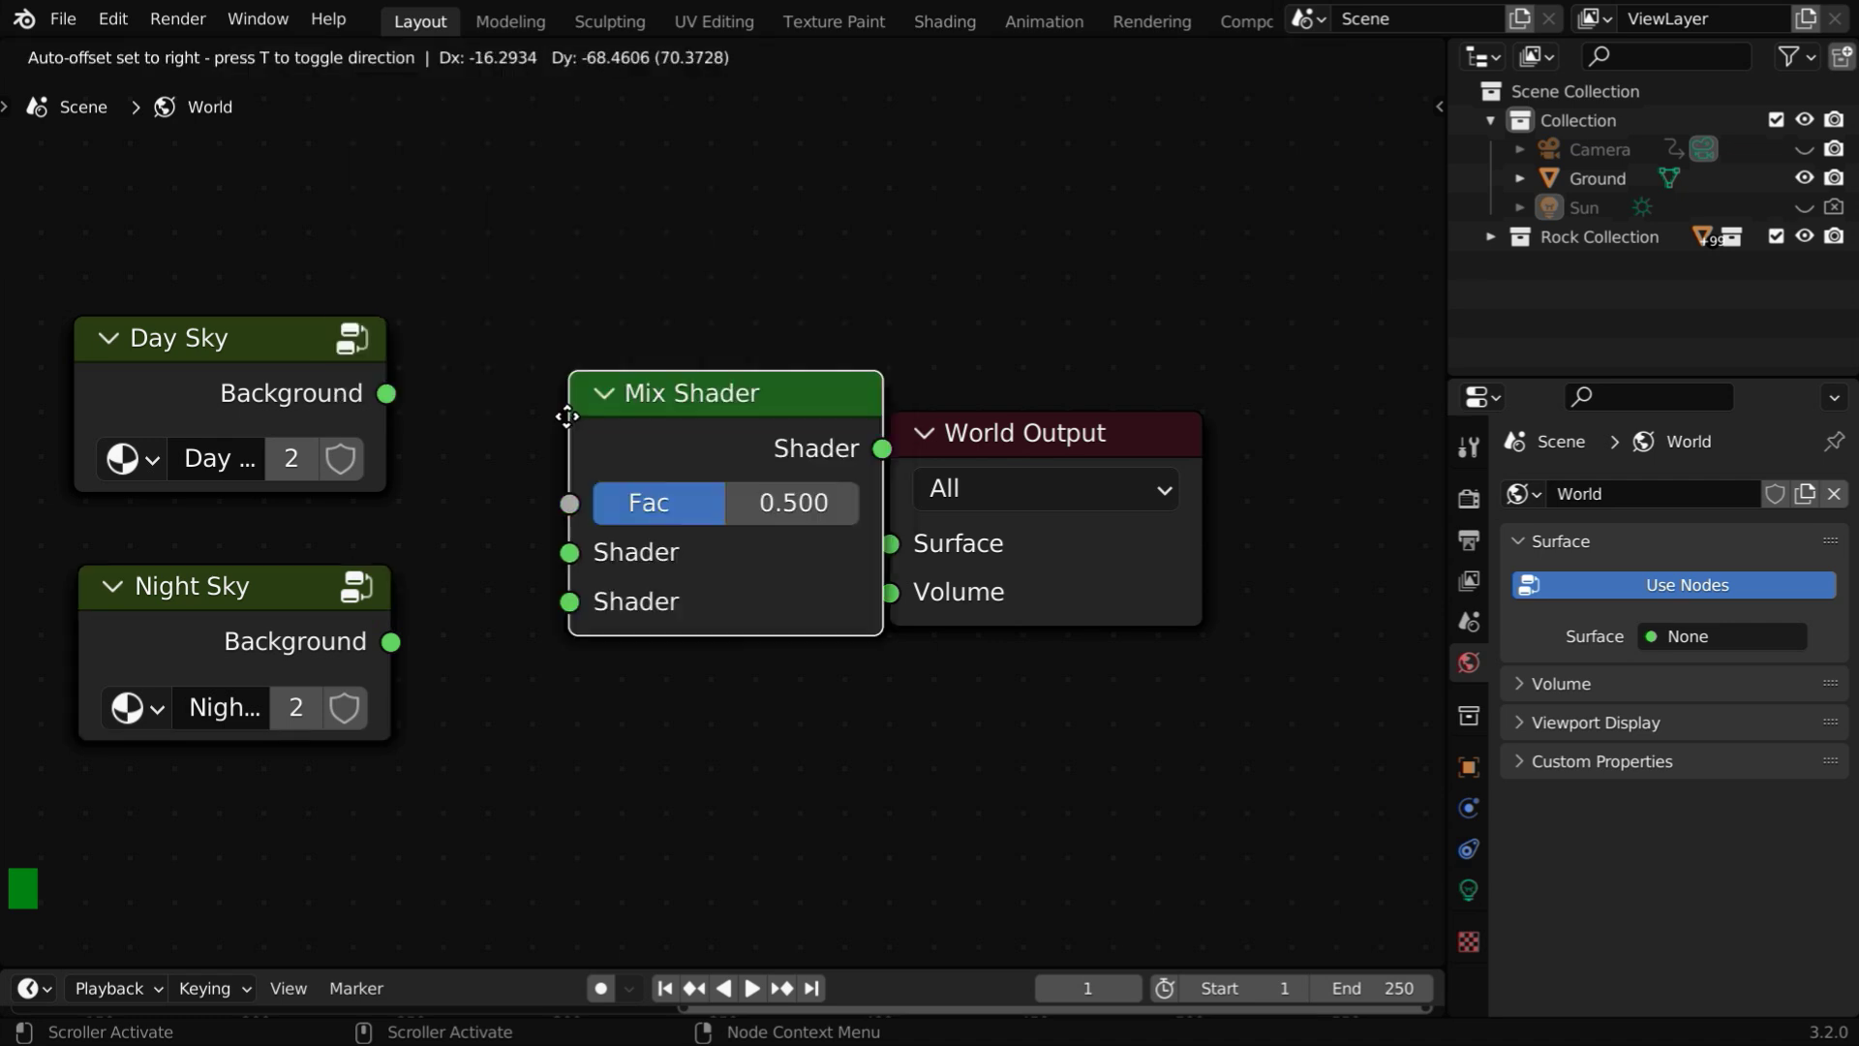
pyautogui.click(483, 449)
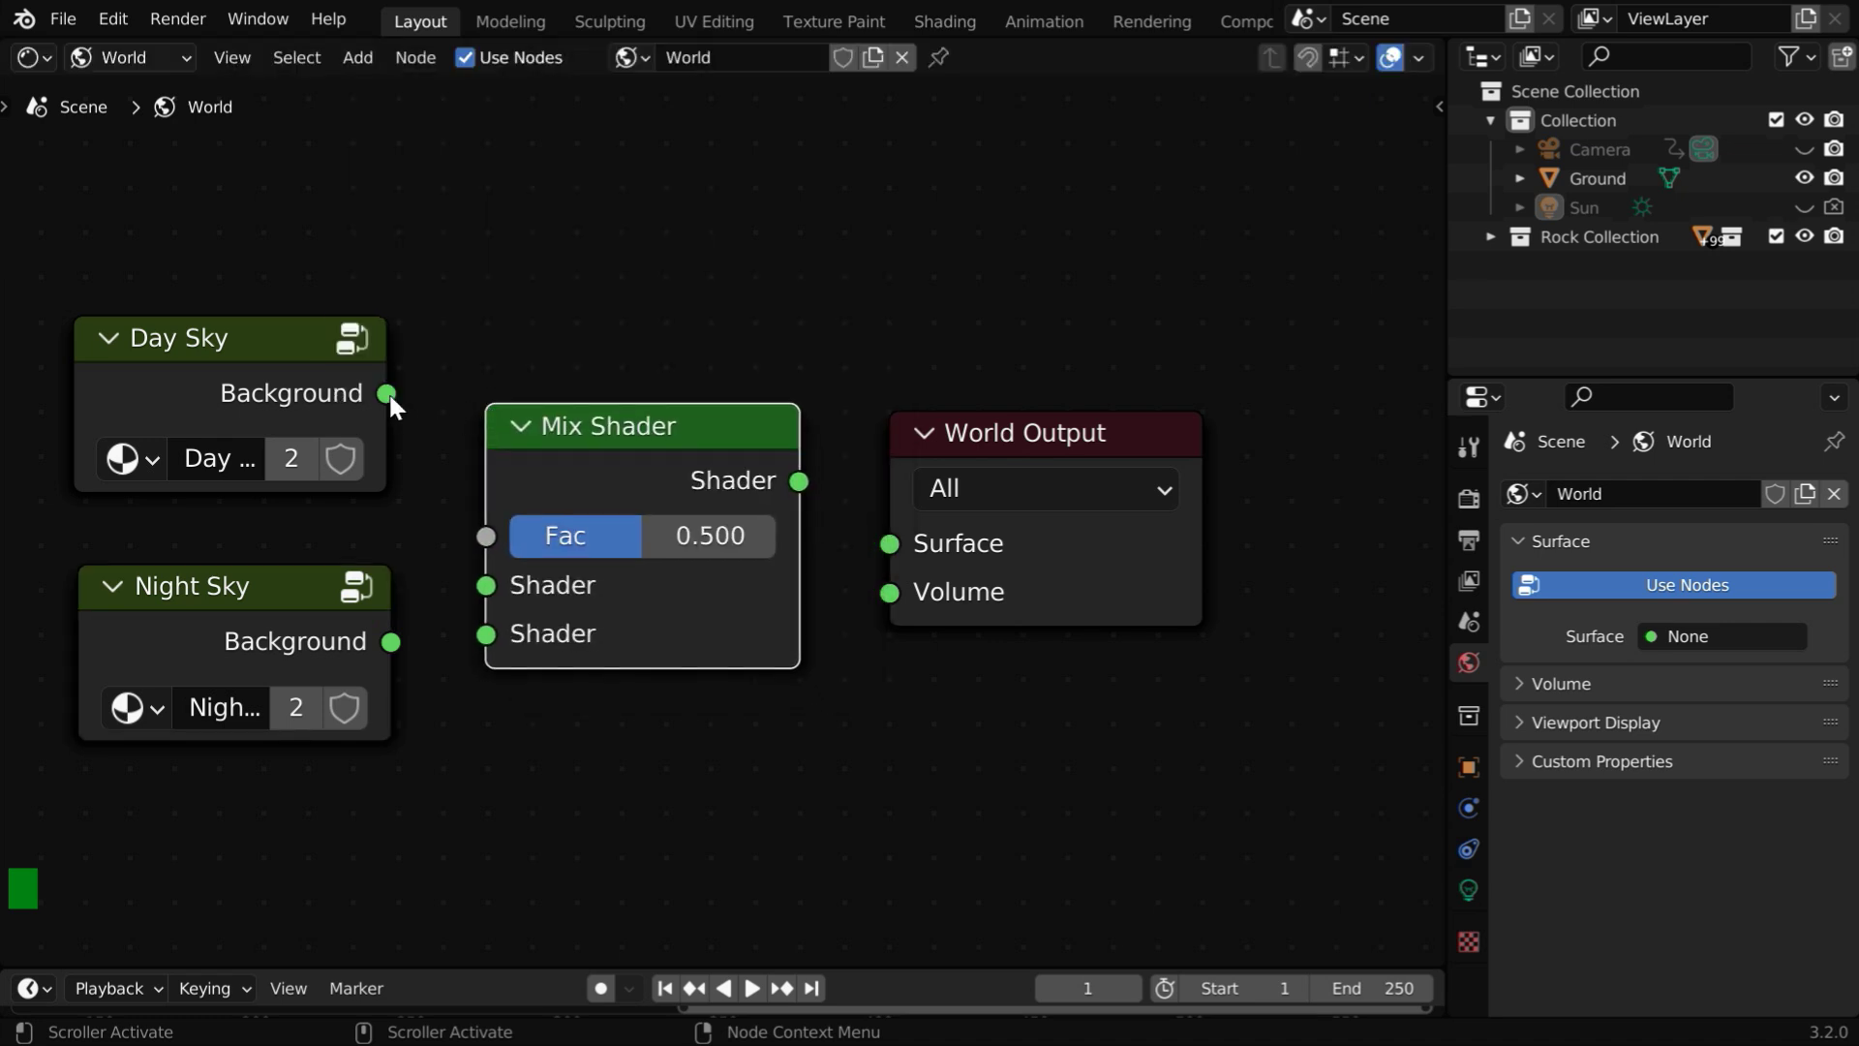
pyautogui.moveTo(388, 392); pyautogui.dragTo(484, 587)
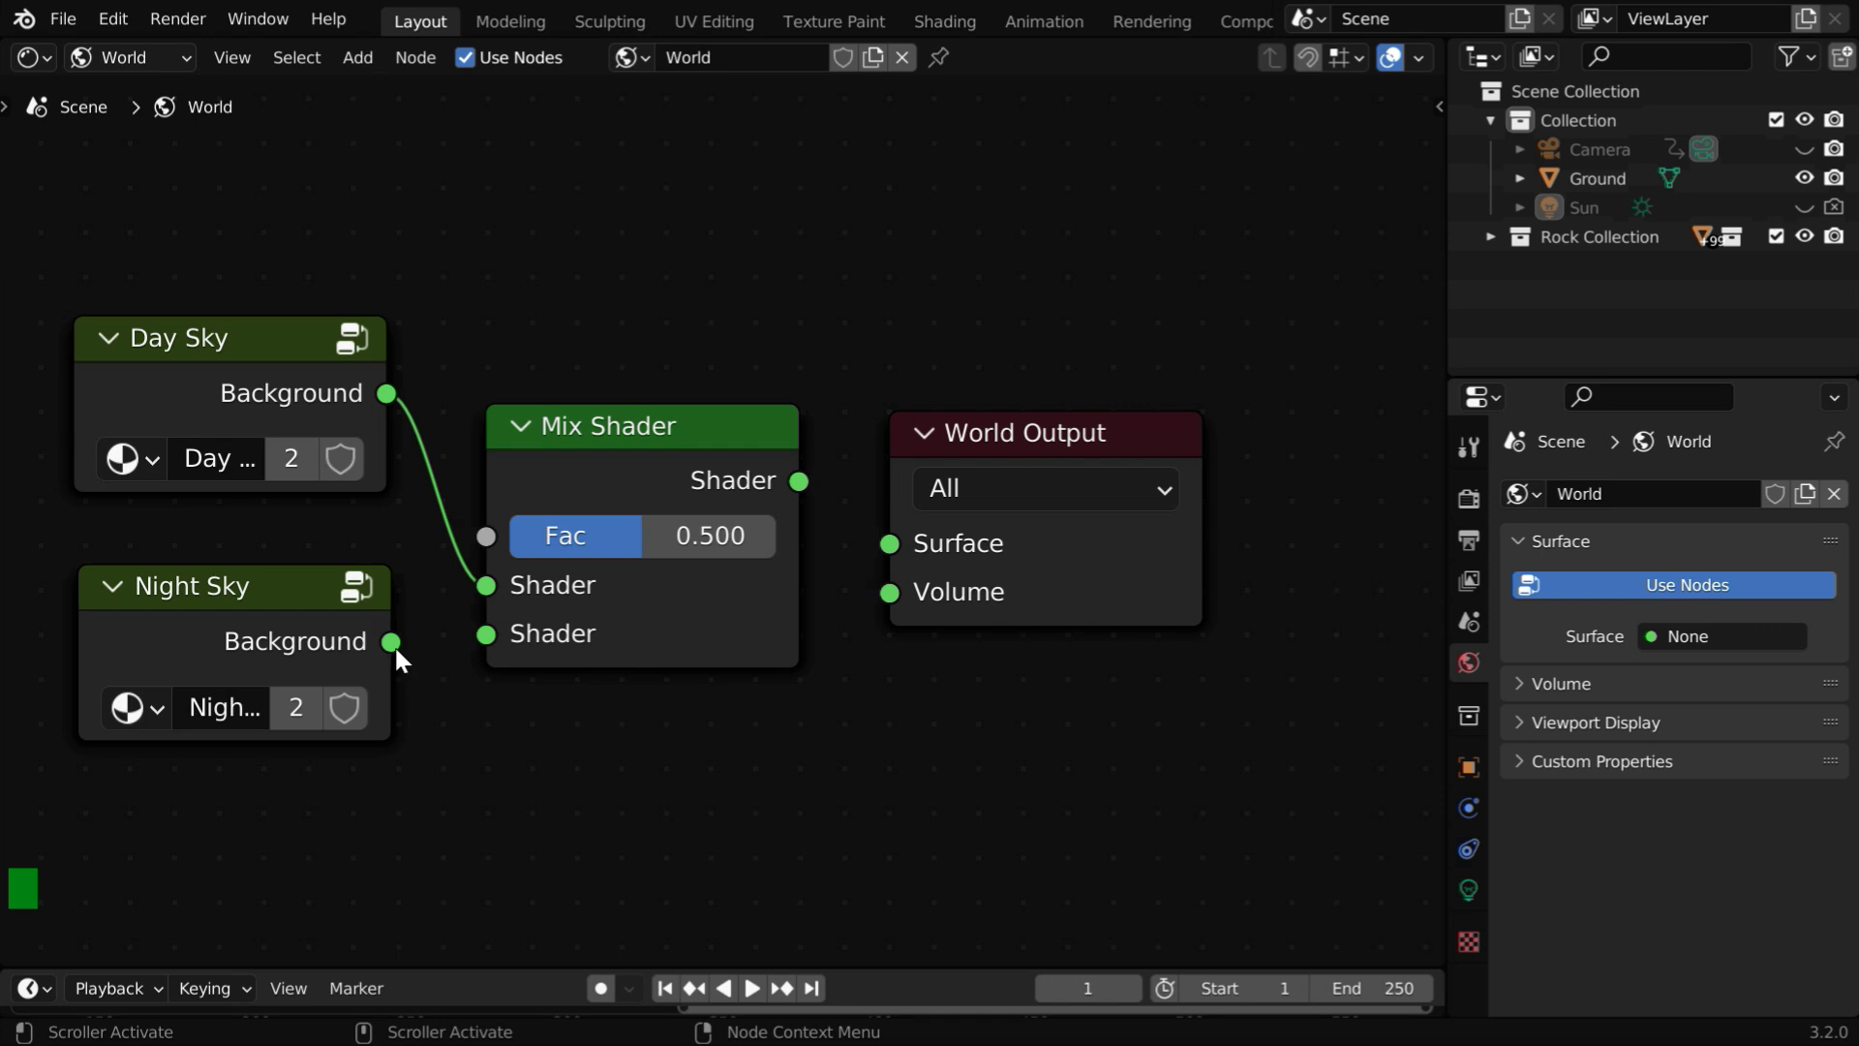
pyautogui.moveTo(391, 642); pyautogui.dragTo(488, 638)
pyautogui.moveTo(800, 481); pyautogui.dragTo(892, 550)
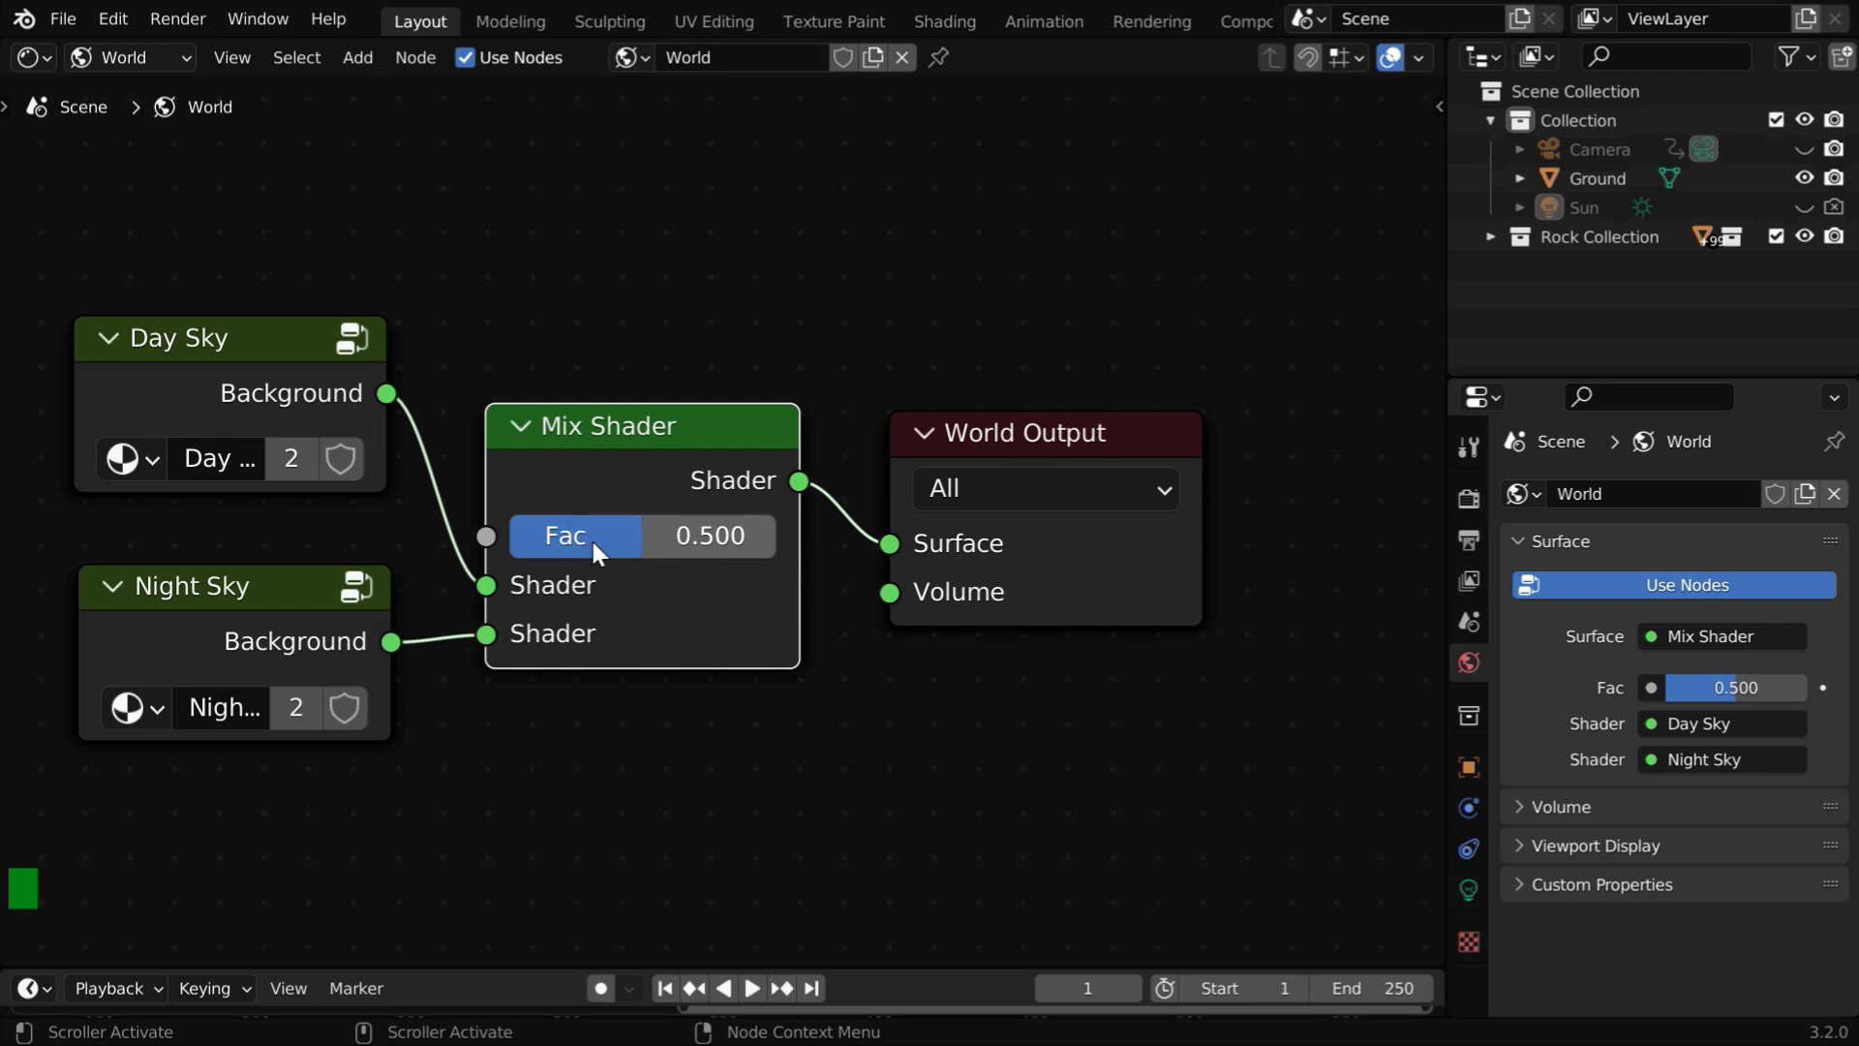
# Set the Mix Shader's Fac to 0 and keyframe it at frame 20
pyautogui.click(695, 547)
pyautogui.write('0')
pyautogui.press('Return')
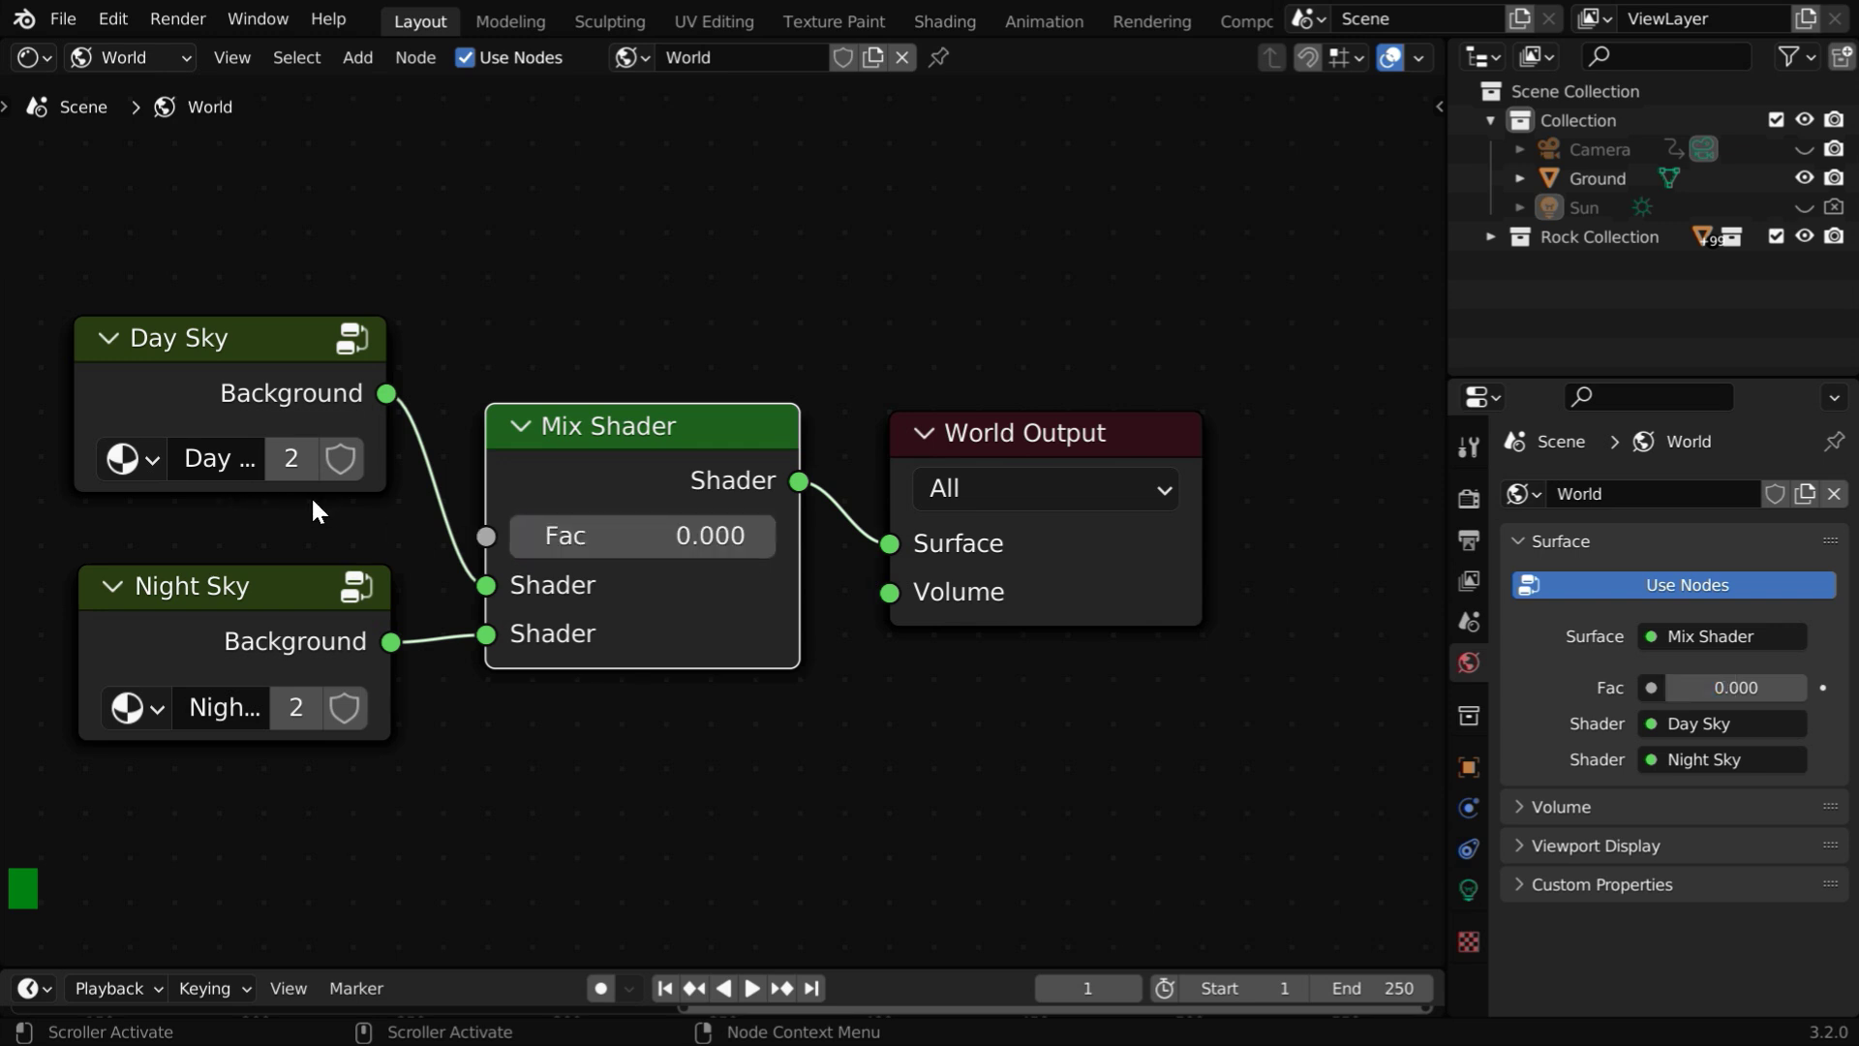
pyautogui.click(1070, 988)
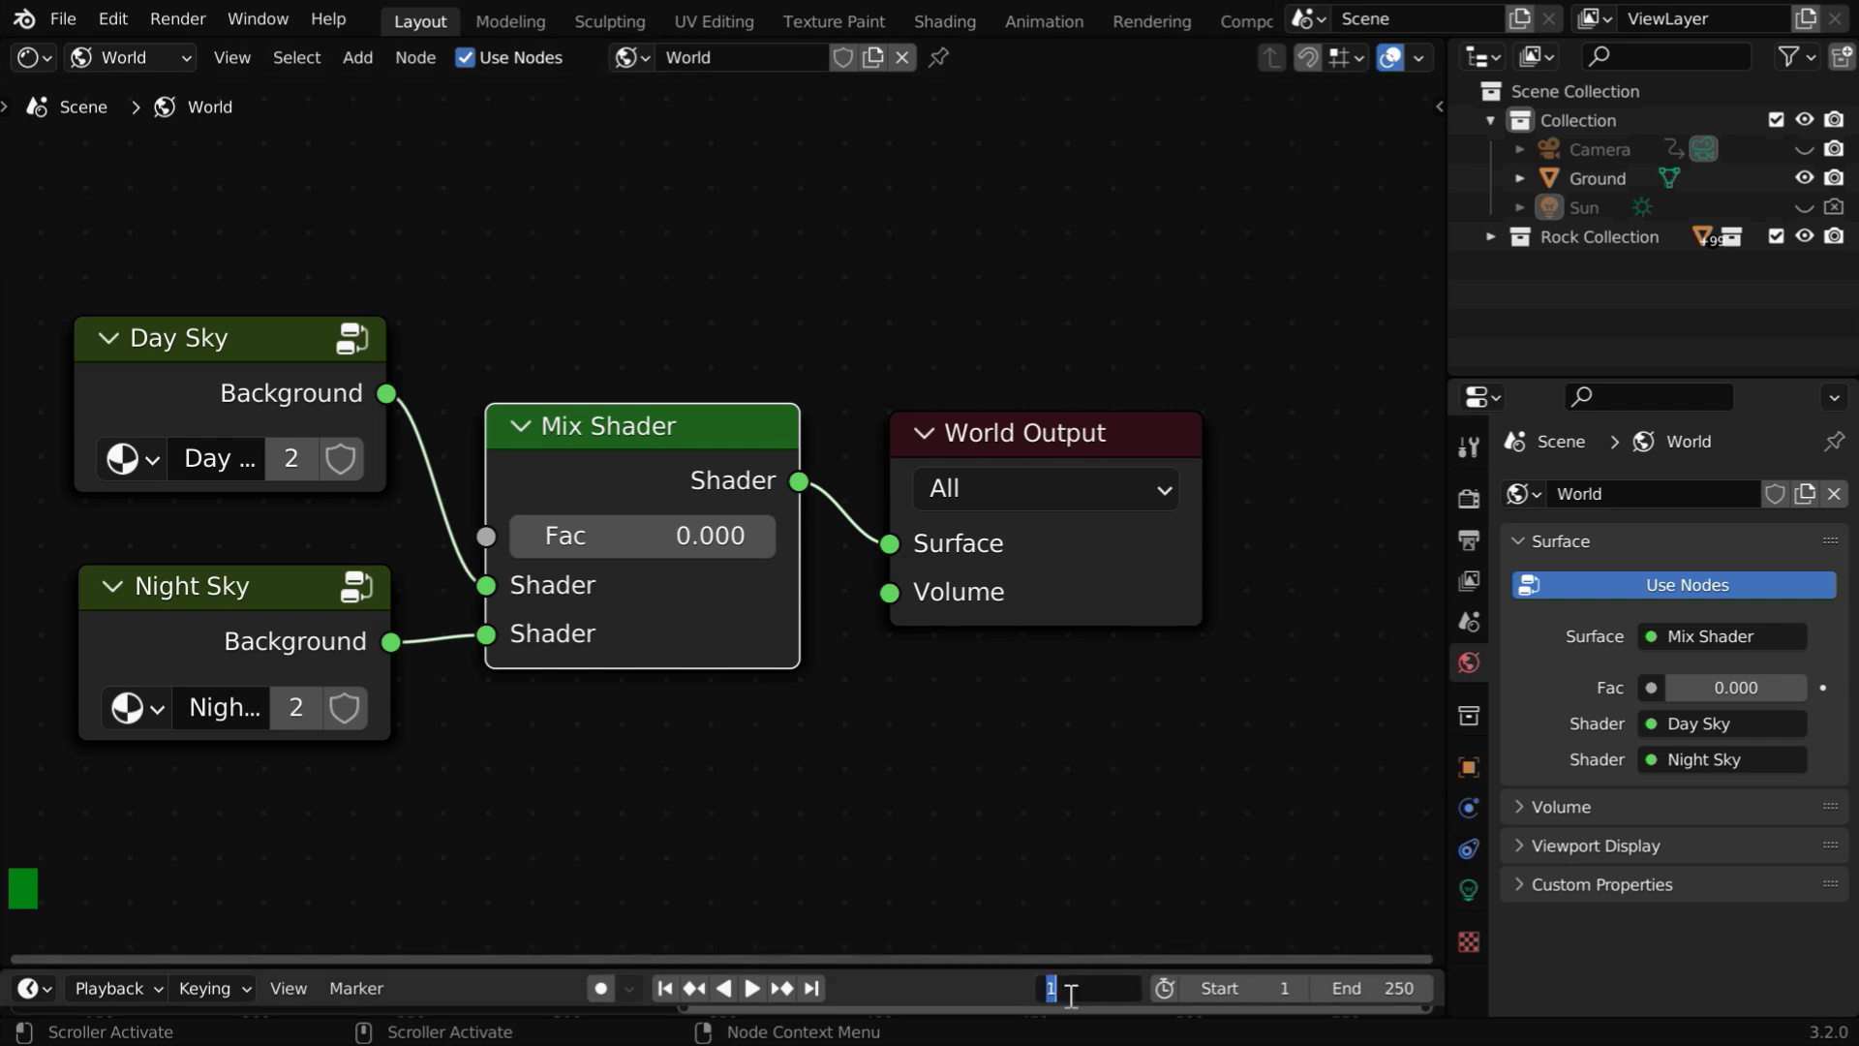
pyautogui.write('20')
pyautogui.press('Return')
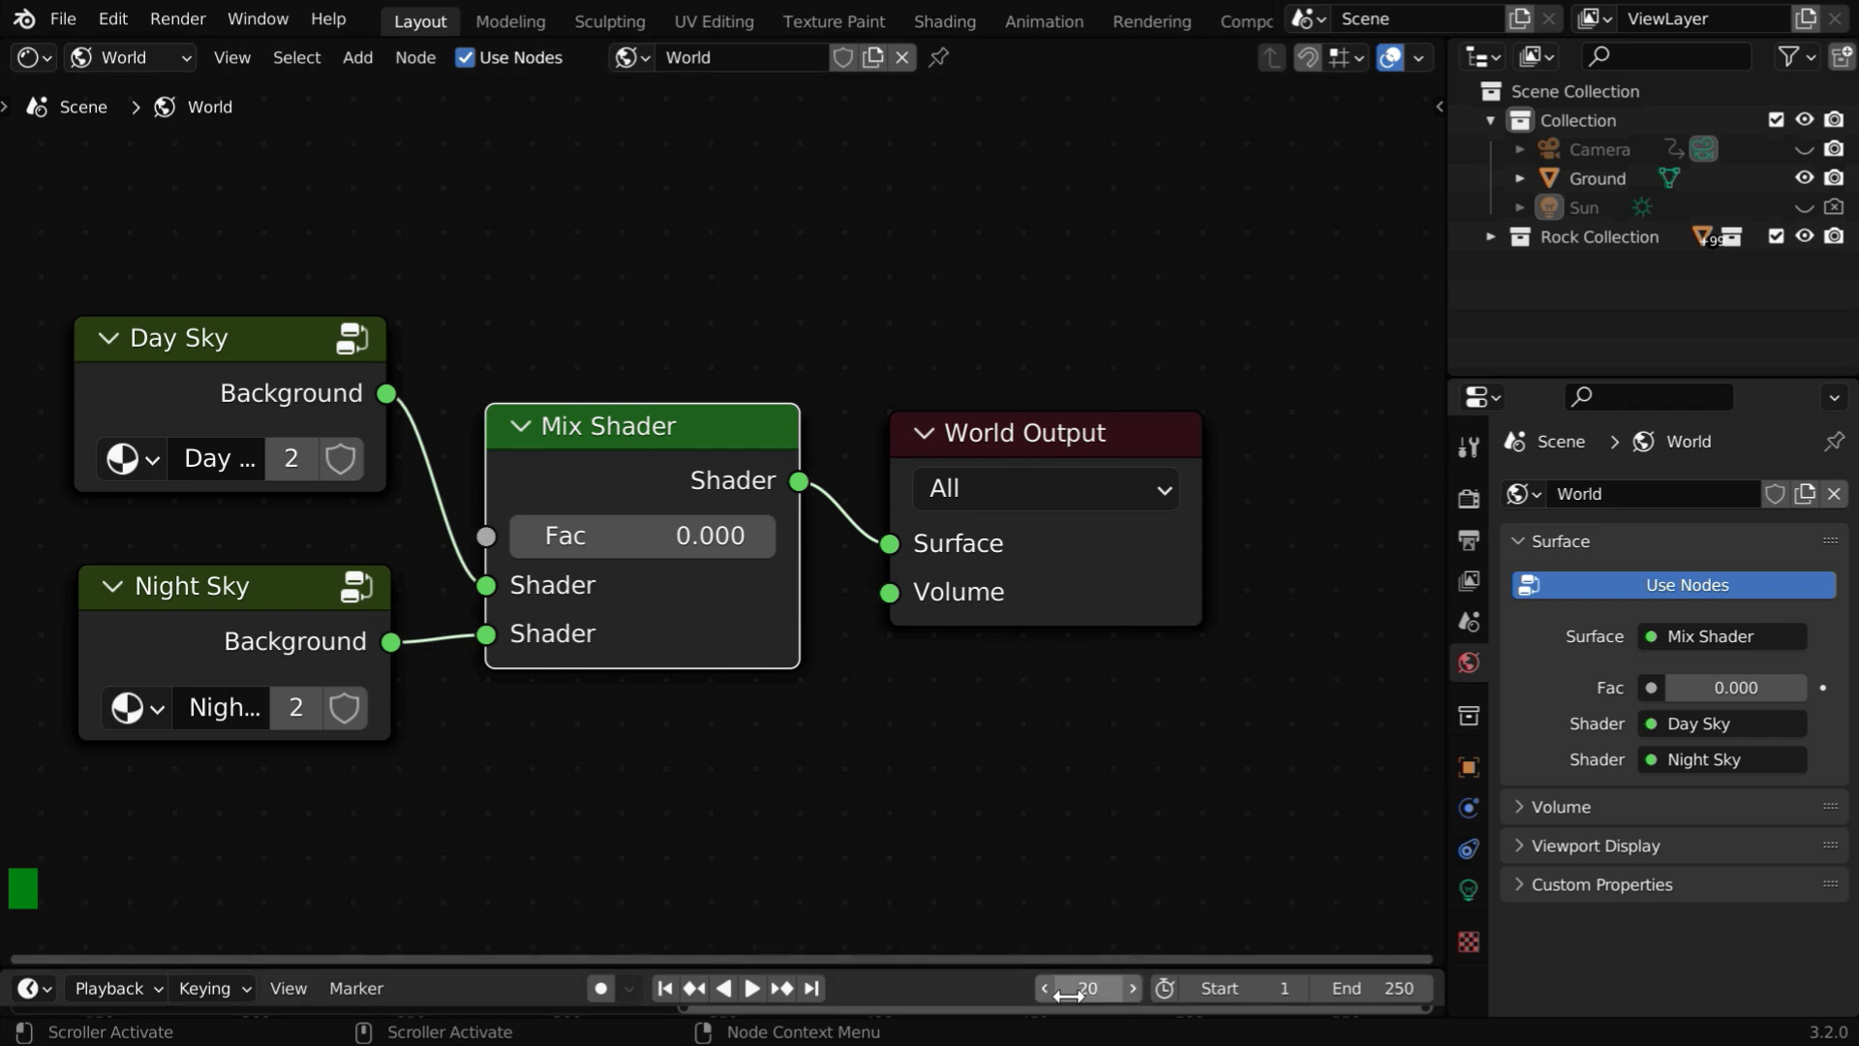
pyautogui.rightClick(654, 544)
pyautogui.click(594, 544)
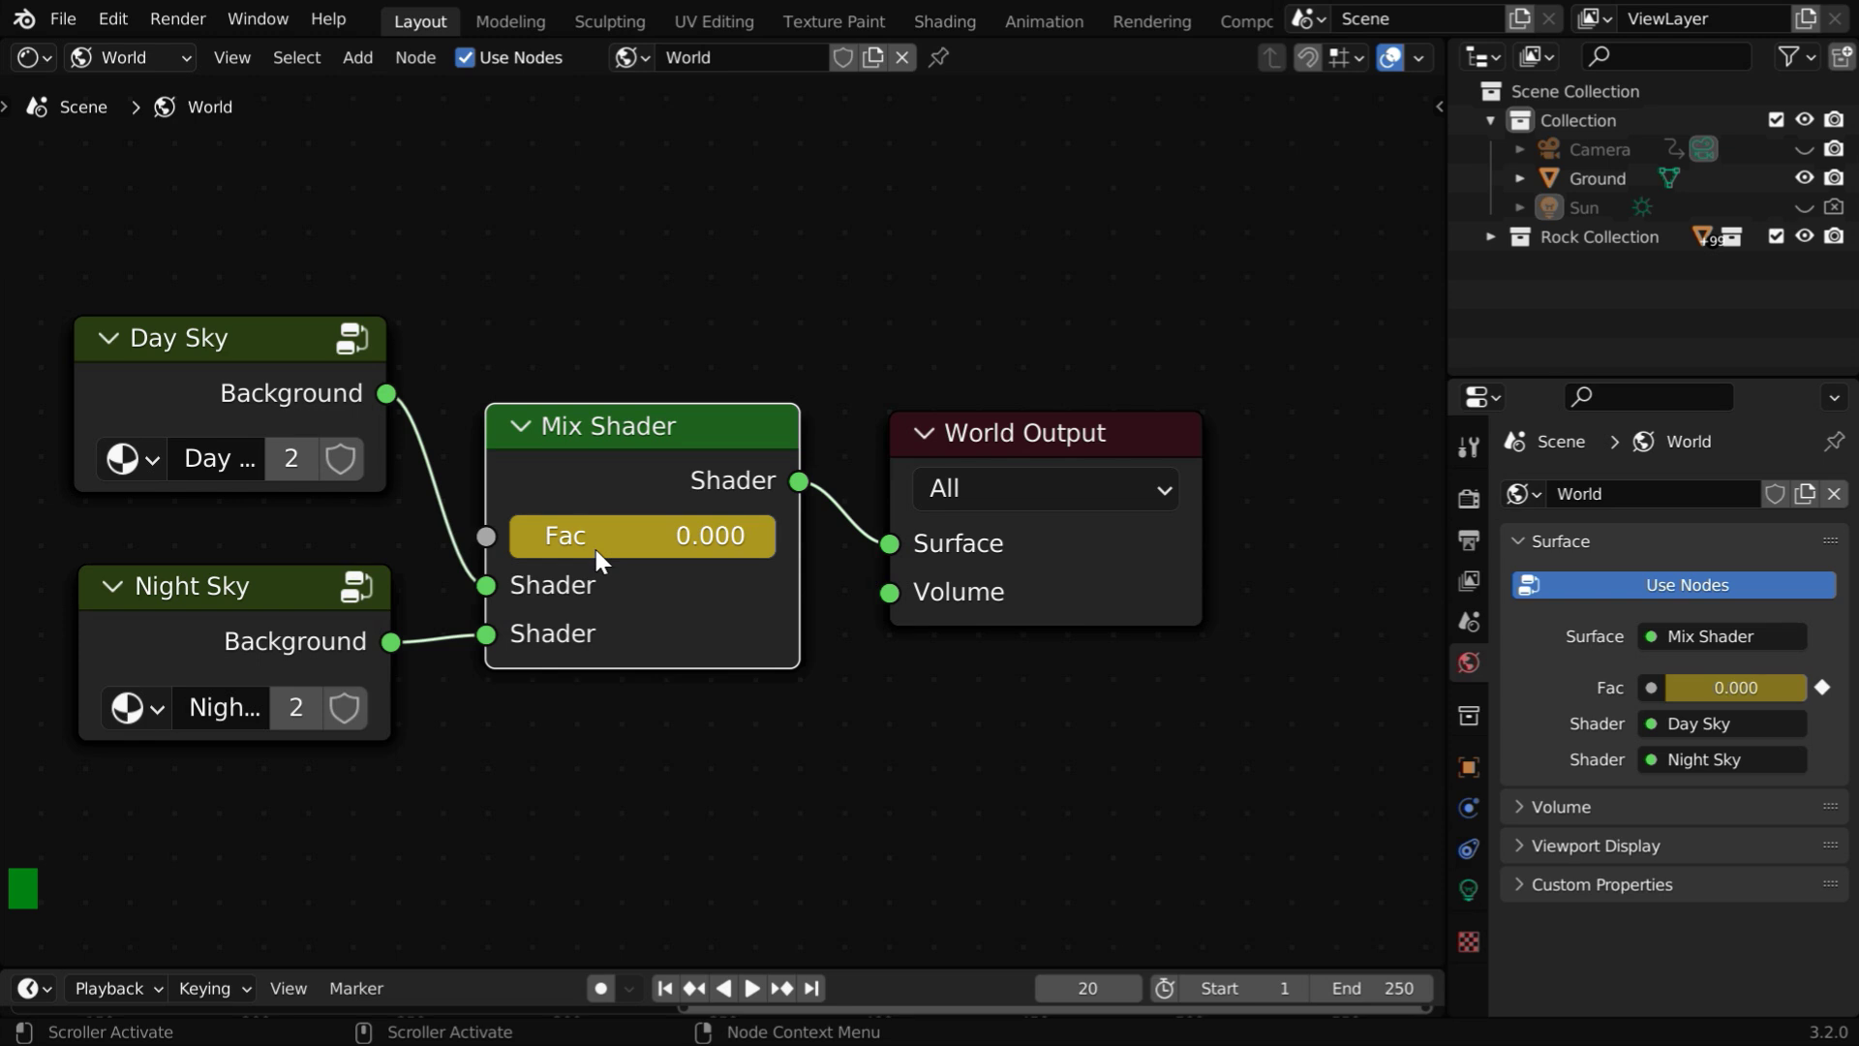
# Set the Mix Shader's Fac to 1 at frame 50 and keyframe it there
pyautogui.click(1085, 988)
pyautogui.write('50')
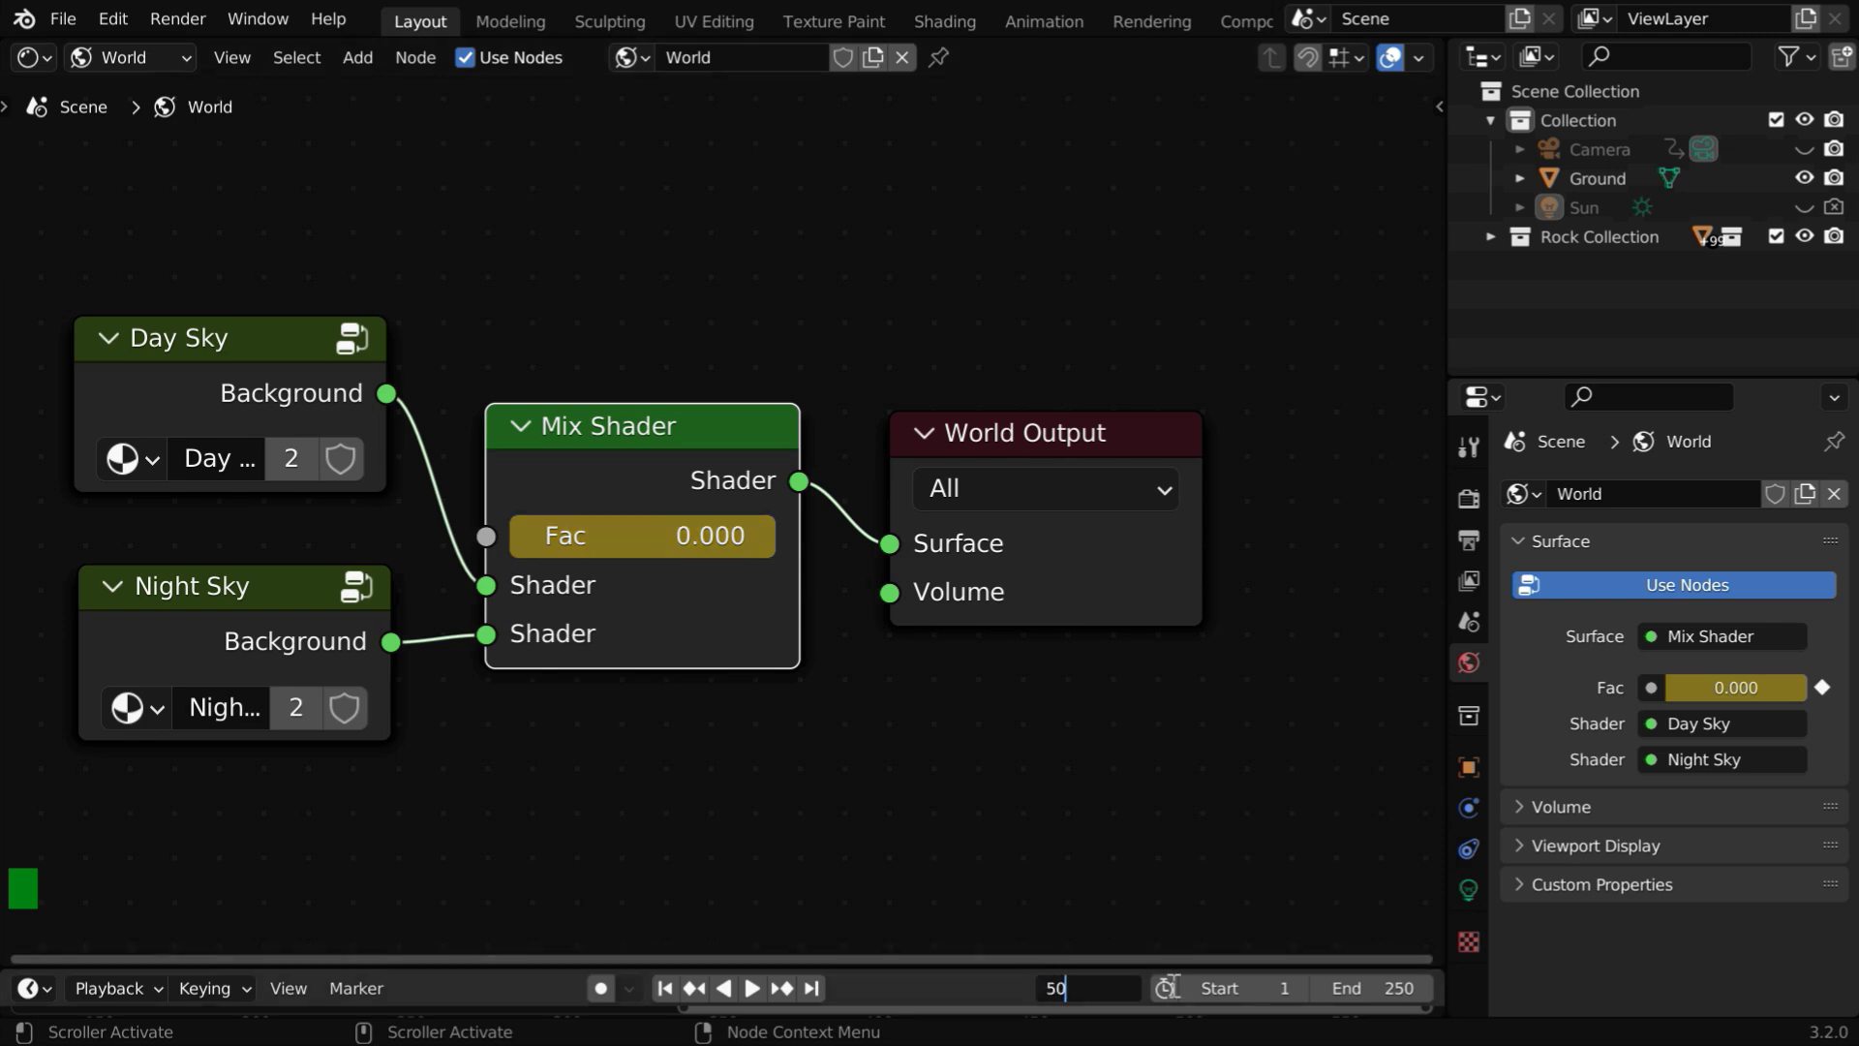
pyautogui.press('Return')
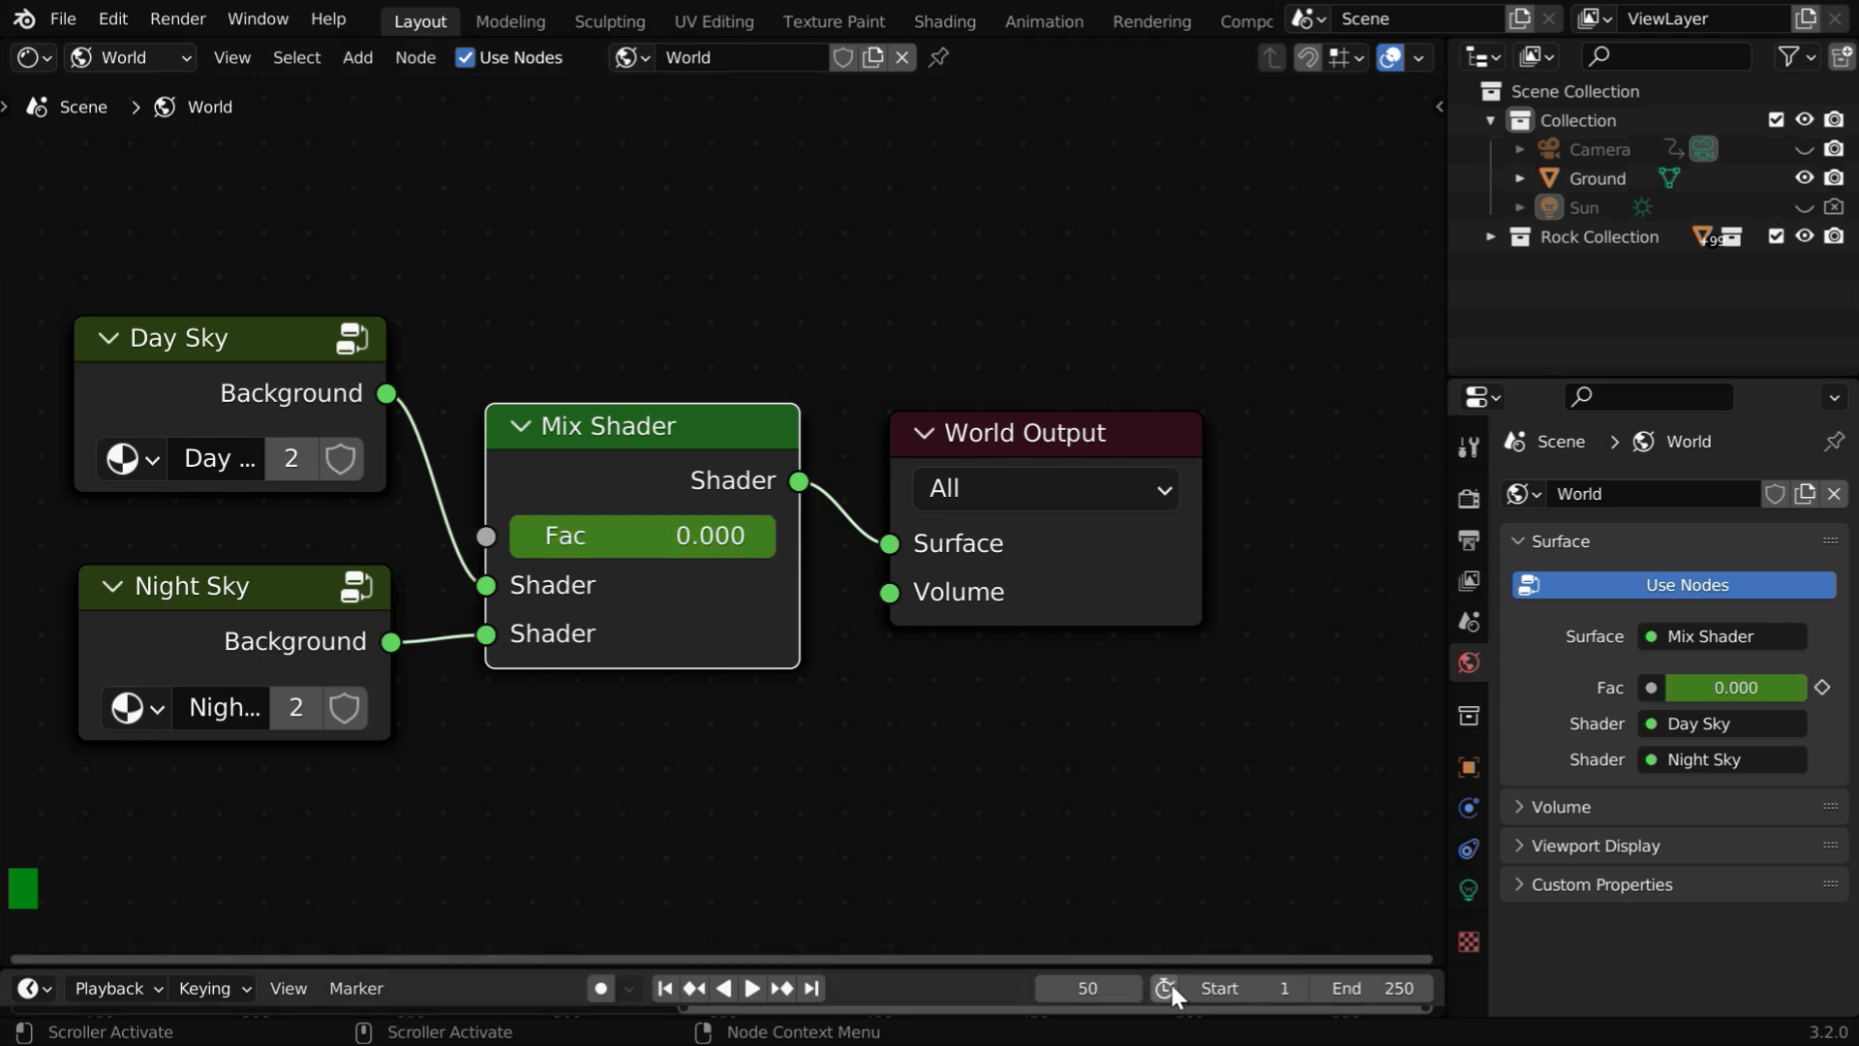
pyautogui.click(722, 538)
pyautogui.write('1')
pyautogui.press('Return')
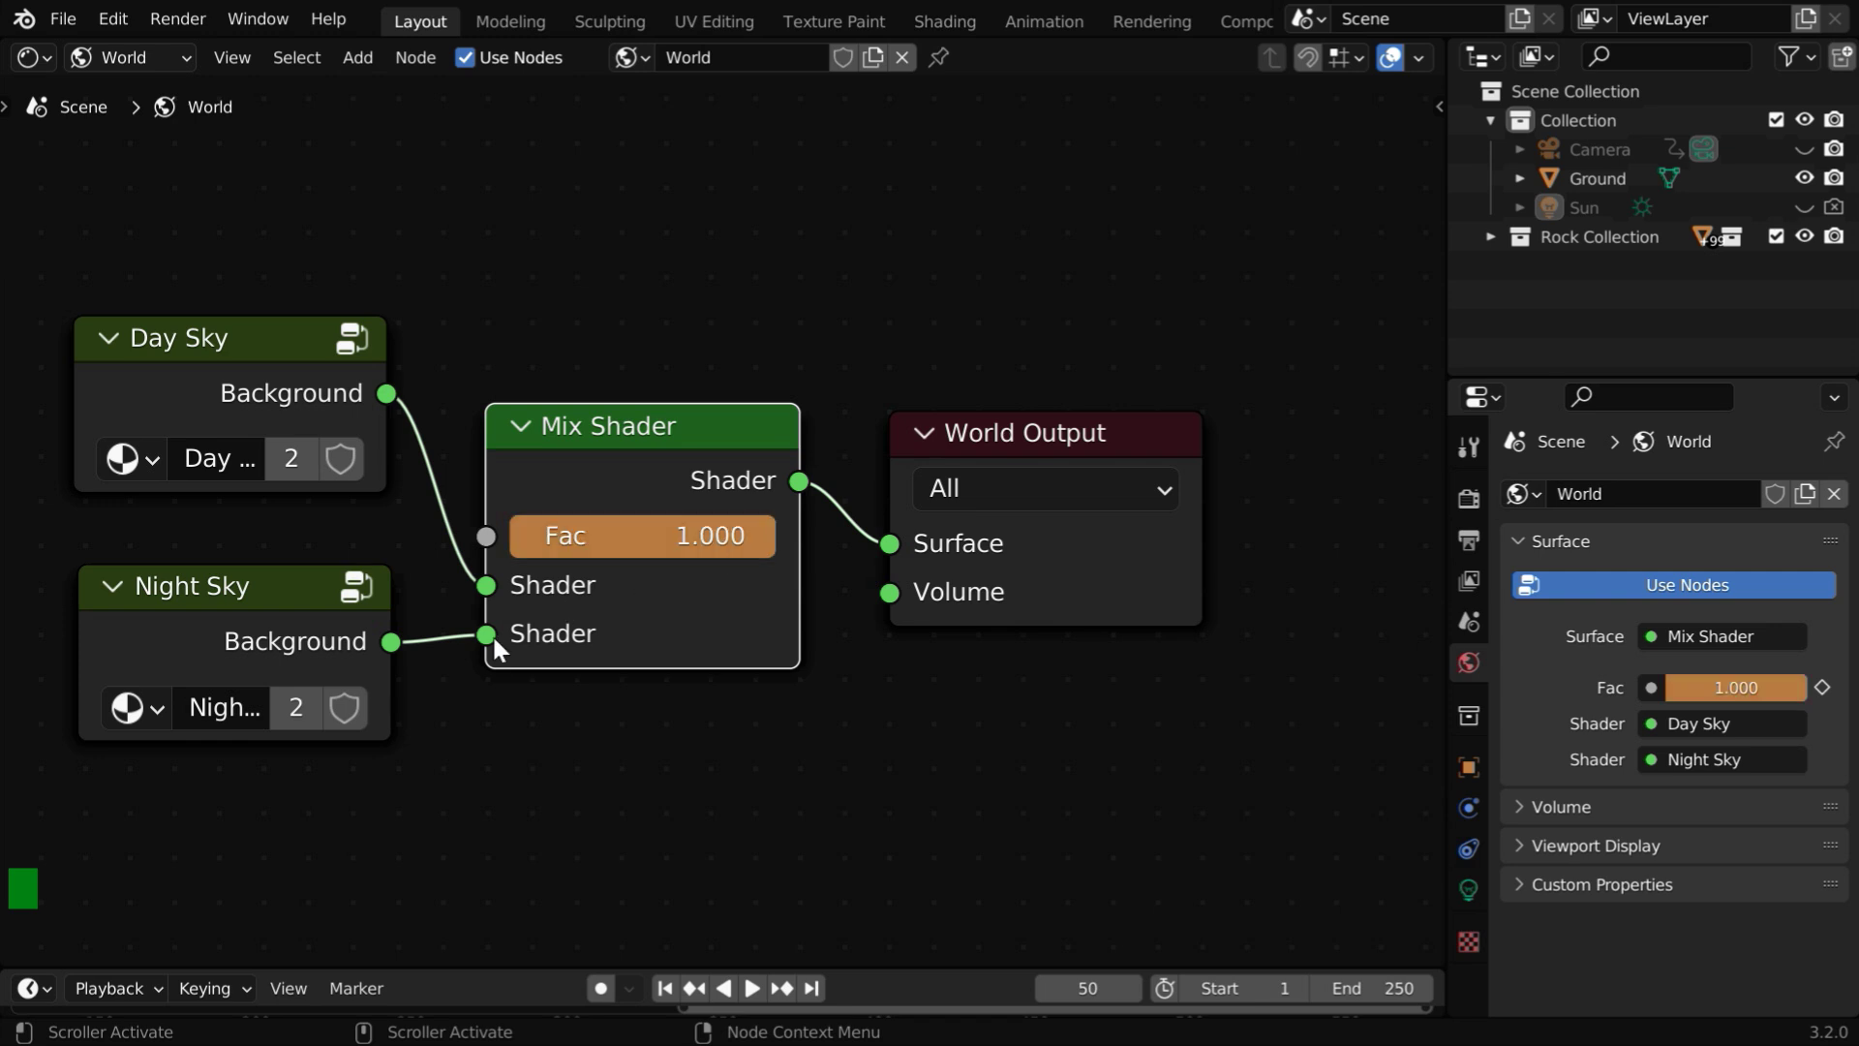
pyautogui.rightClick(660, 535)
pyautogui.click(543, 540)
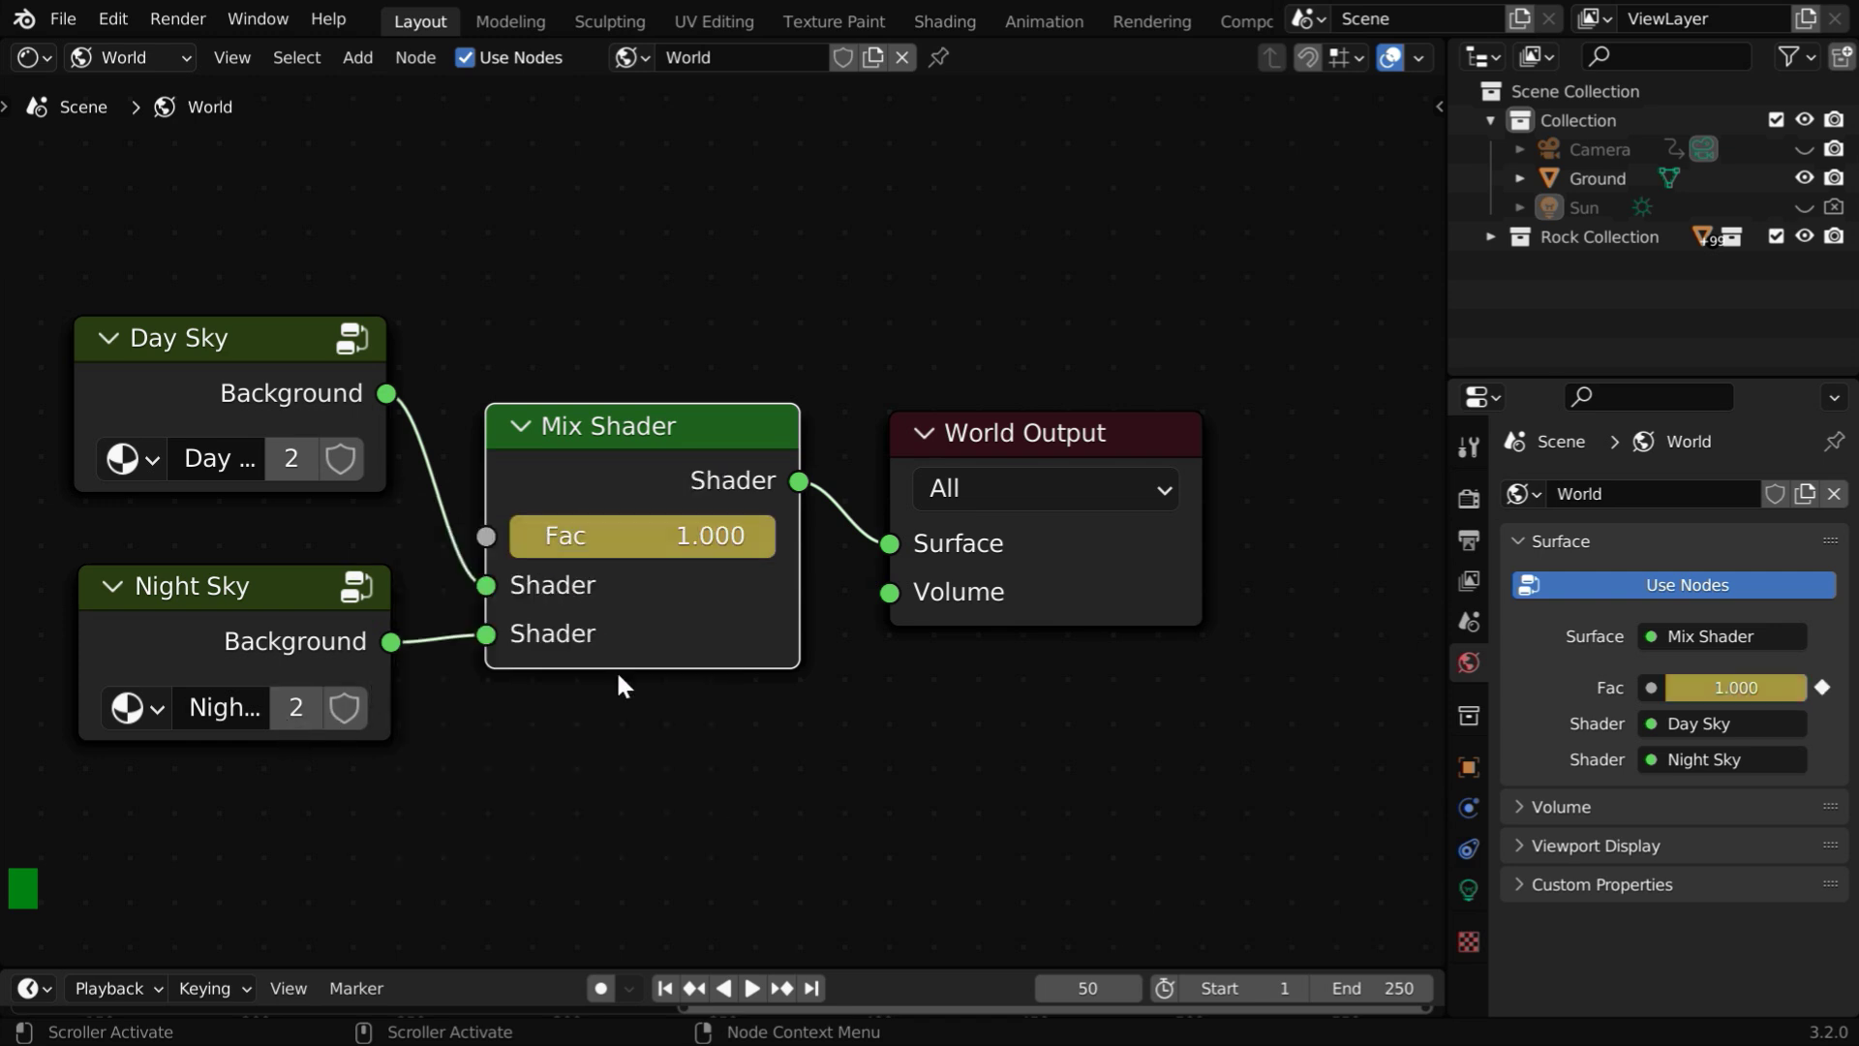
# Play the animation from the first frame in the 3D Viewport to check the day-to-night transition, then stop playback
pyautogui.click(664, 989)
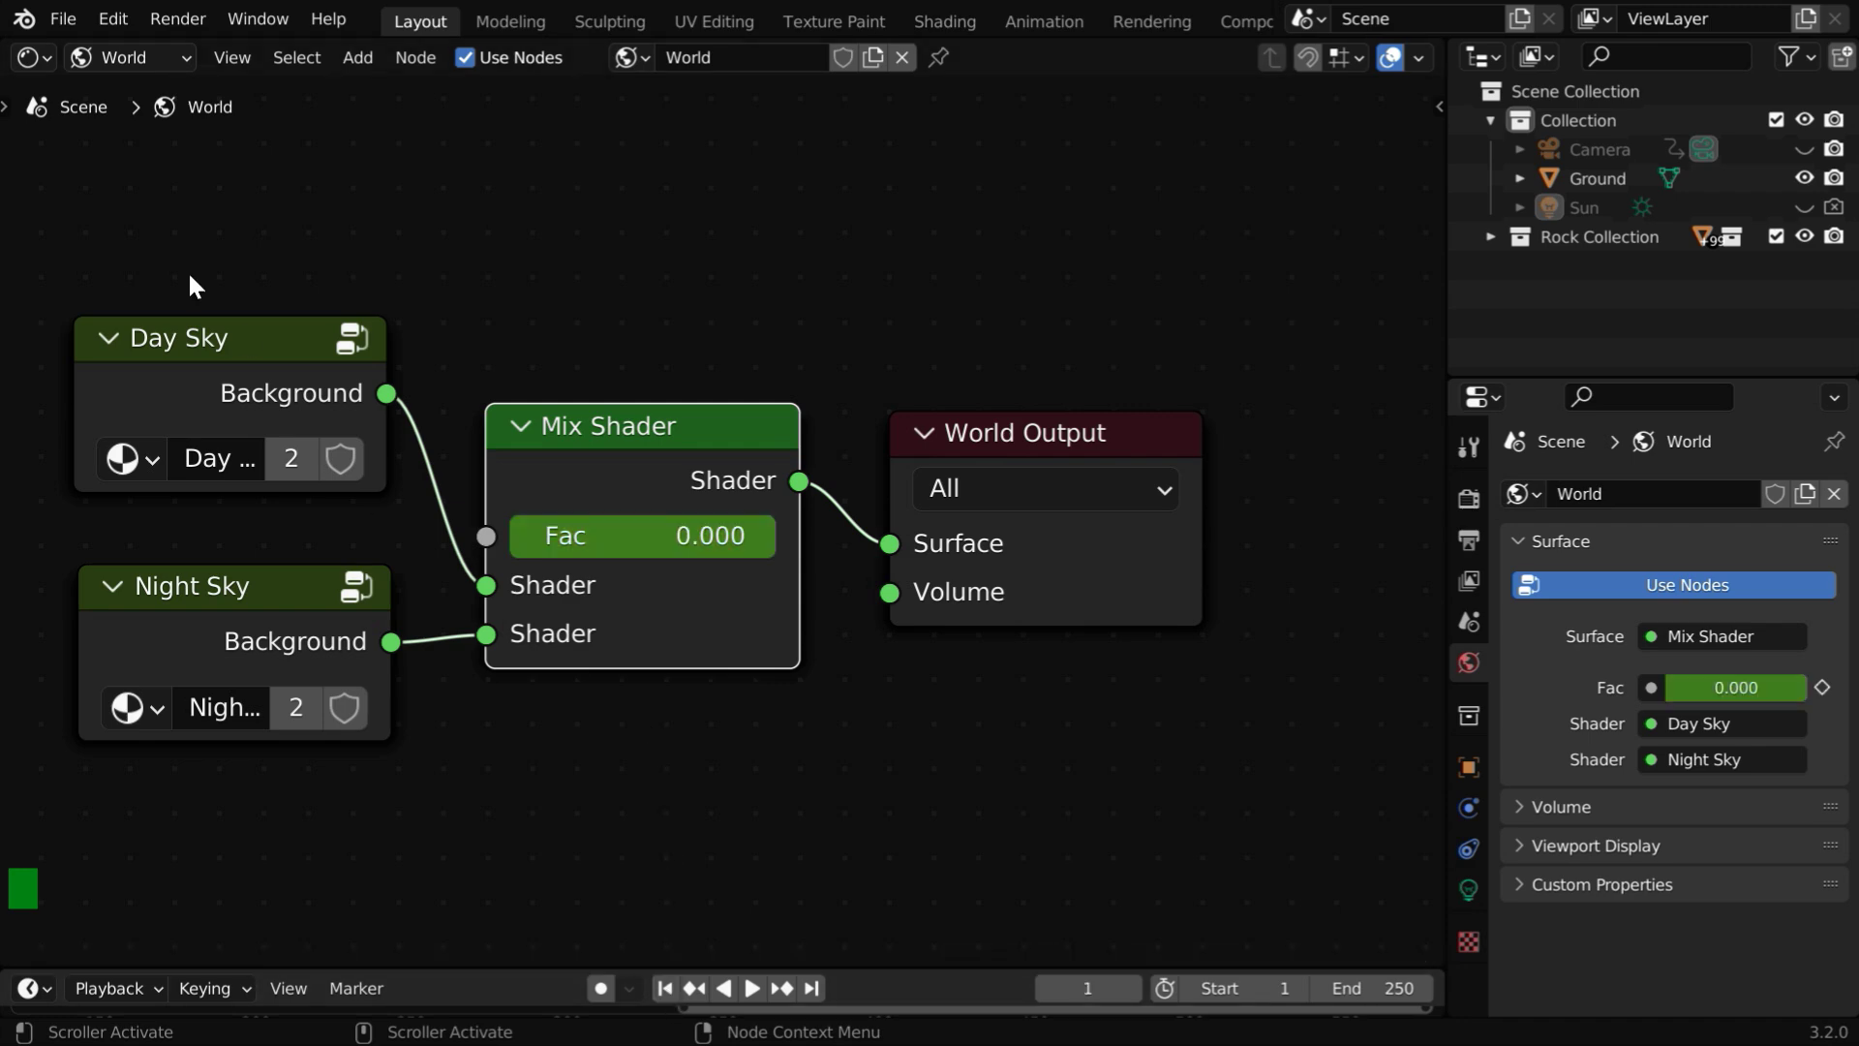
pyautogui.click(32, 55)
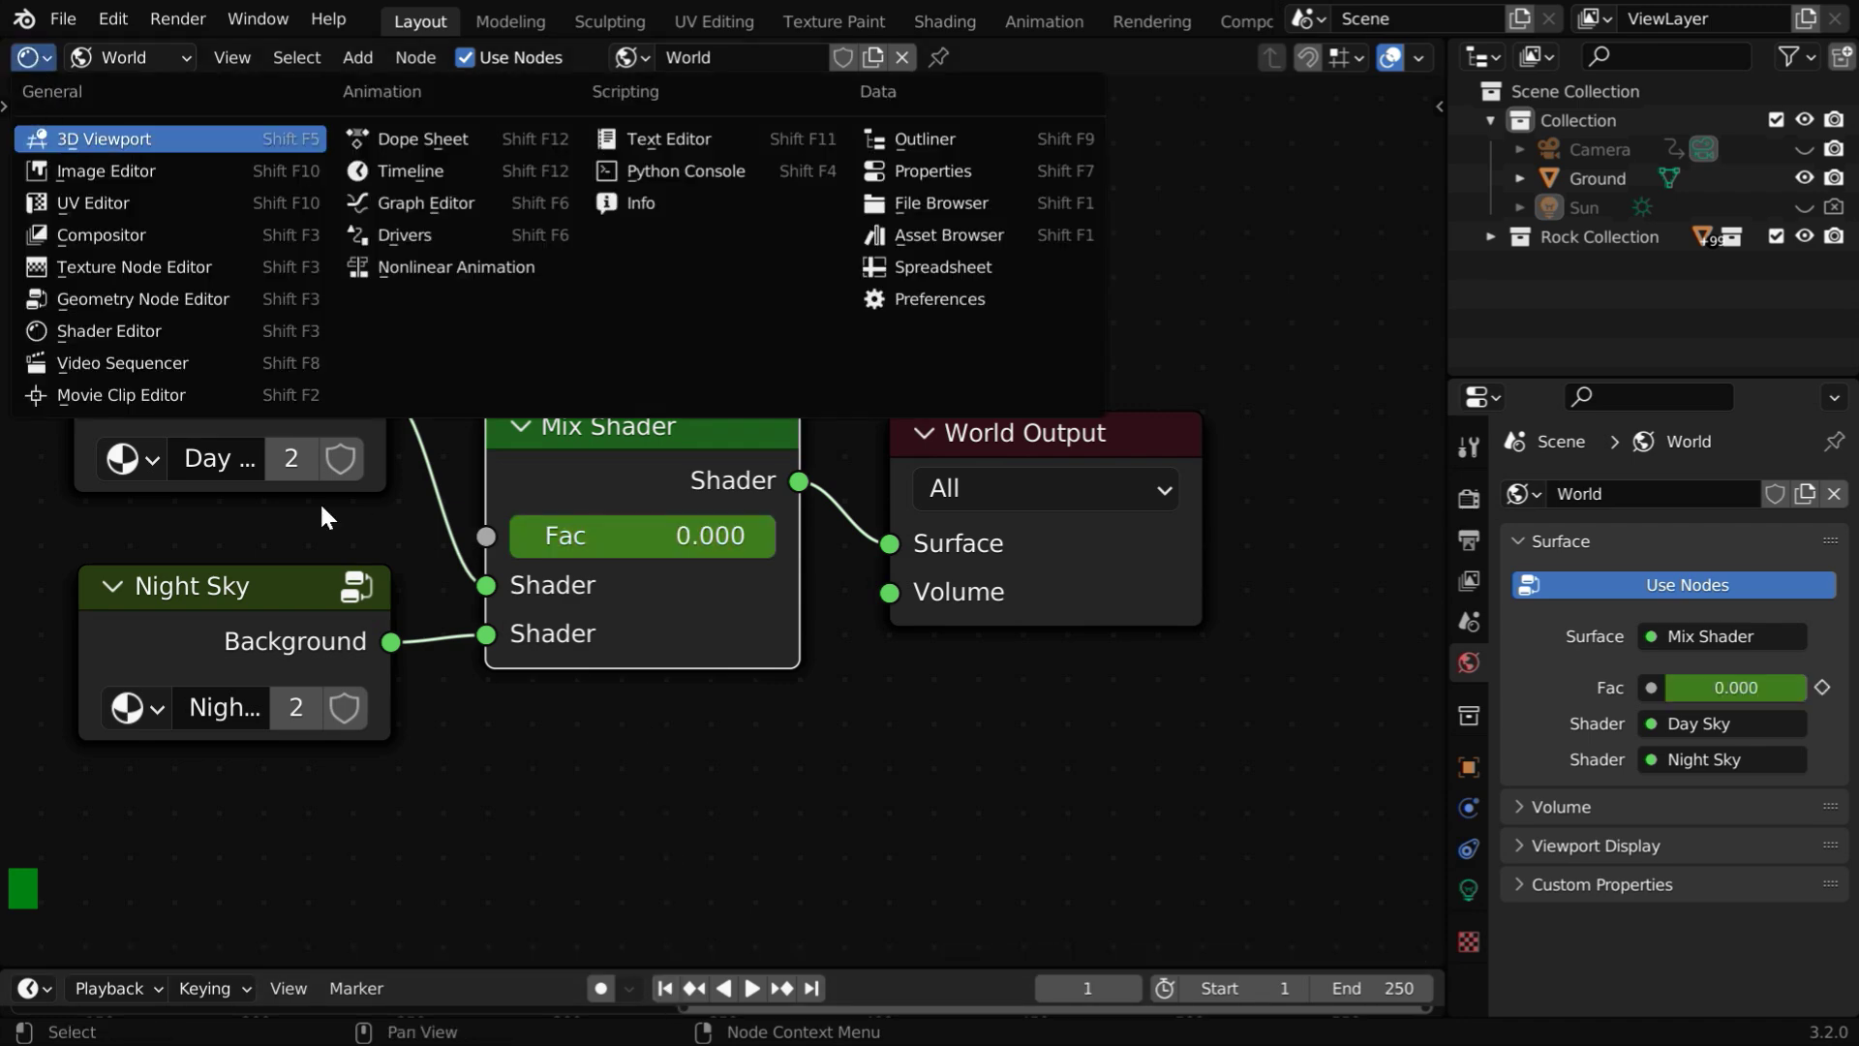
pyautogui.click(61, 136)
pyautogui.click(751, 988)
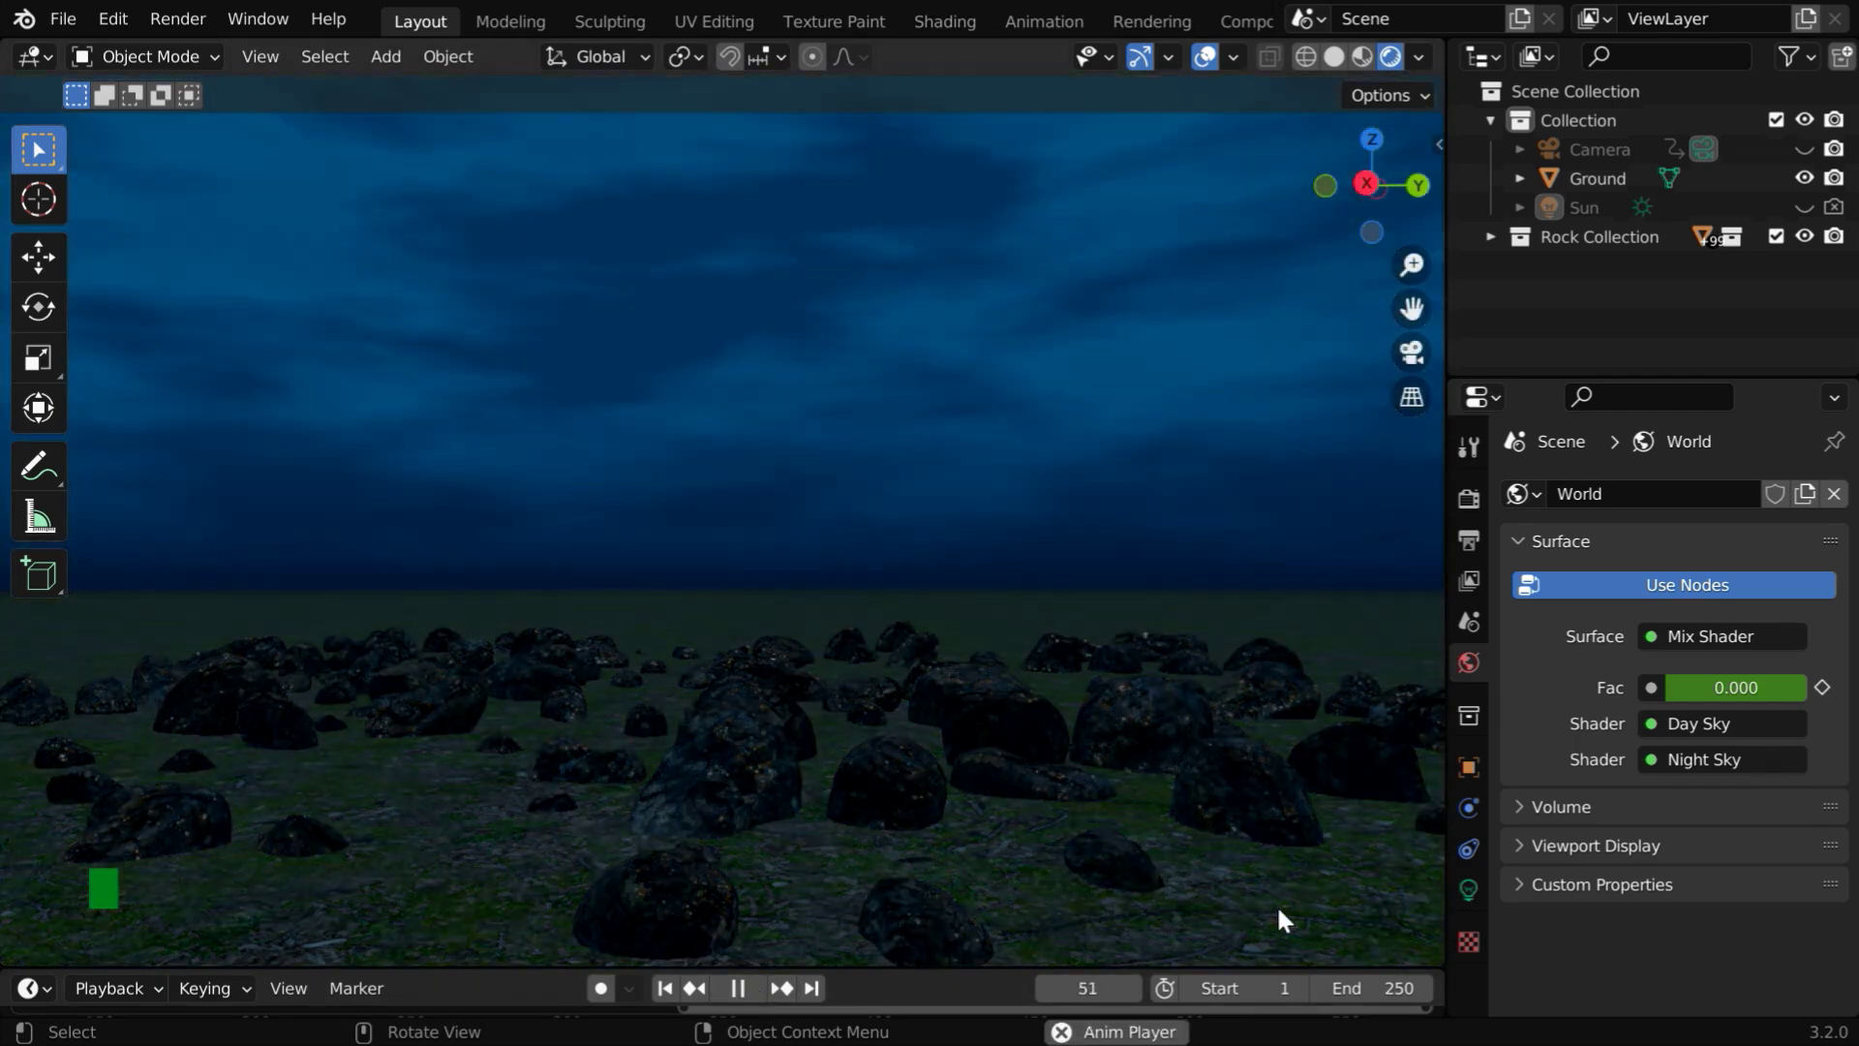
pyautogui.press('space')
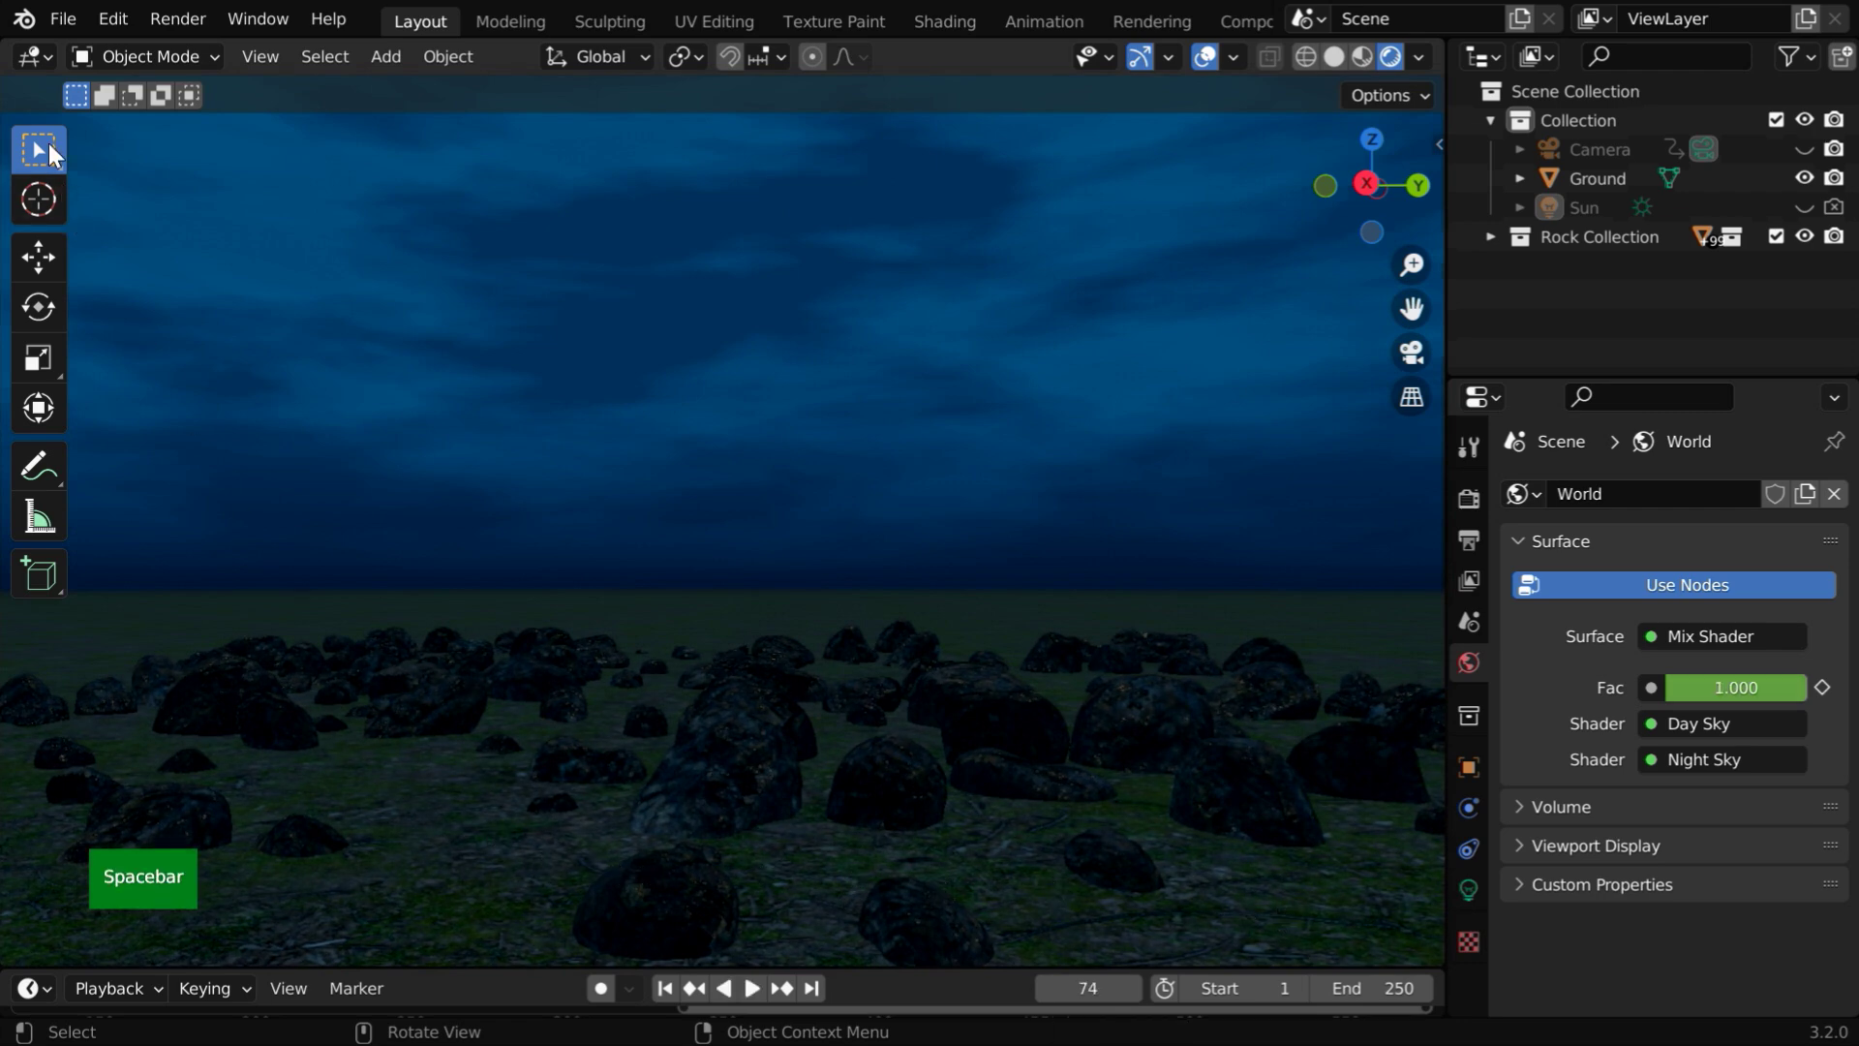
# Return to the world's Shader Editor and keyframe the Mix Shader's Fac at frame 70, keeping it at 1
pyautogui.click(39, 57)
pyautogui.click(107, 327)
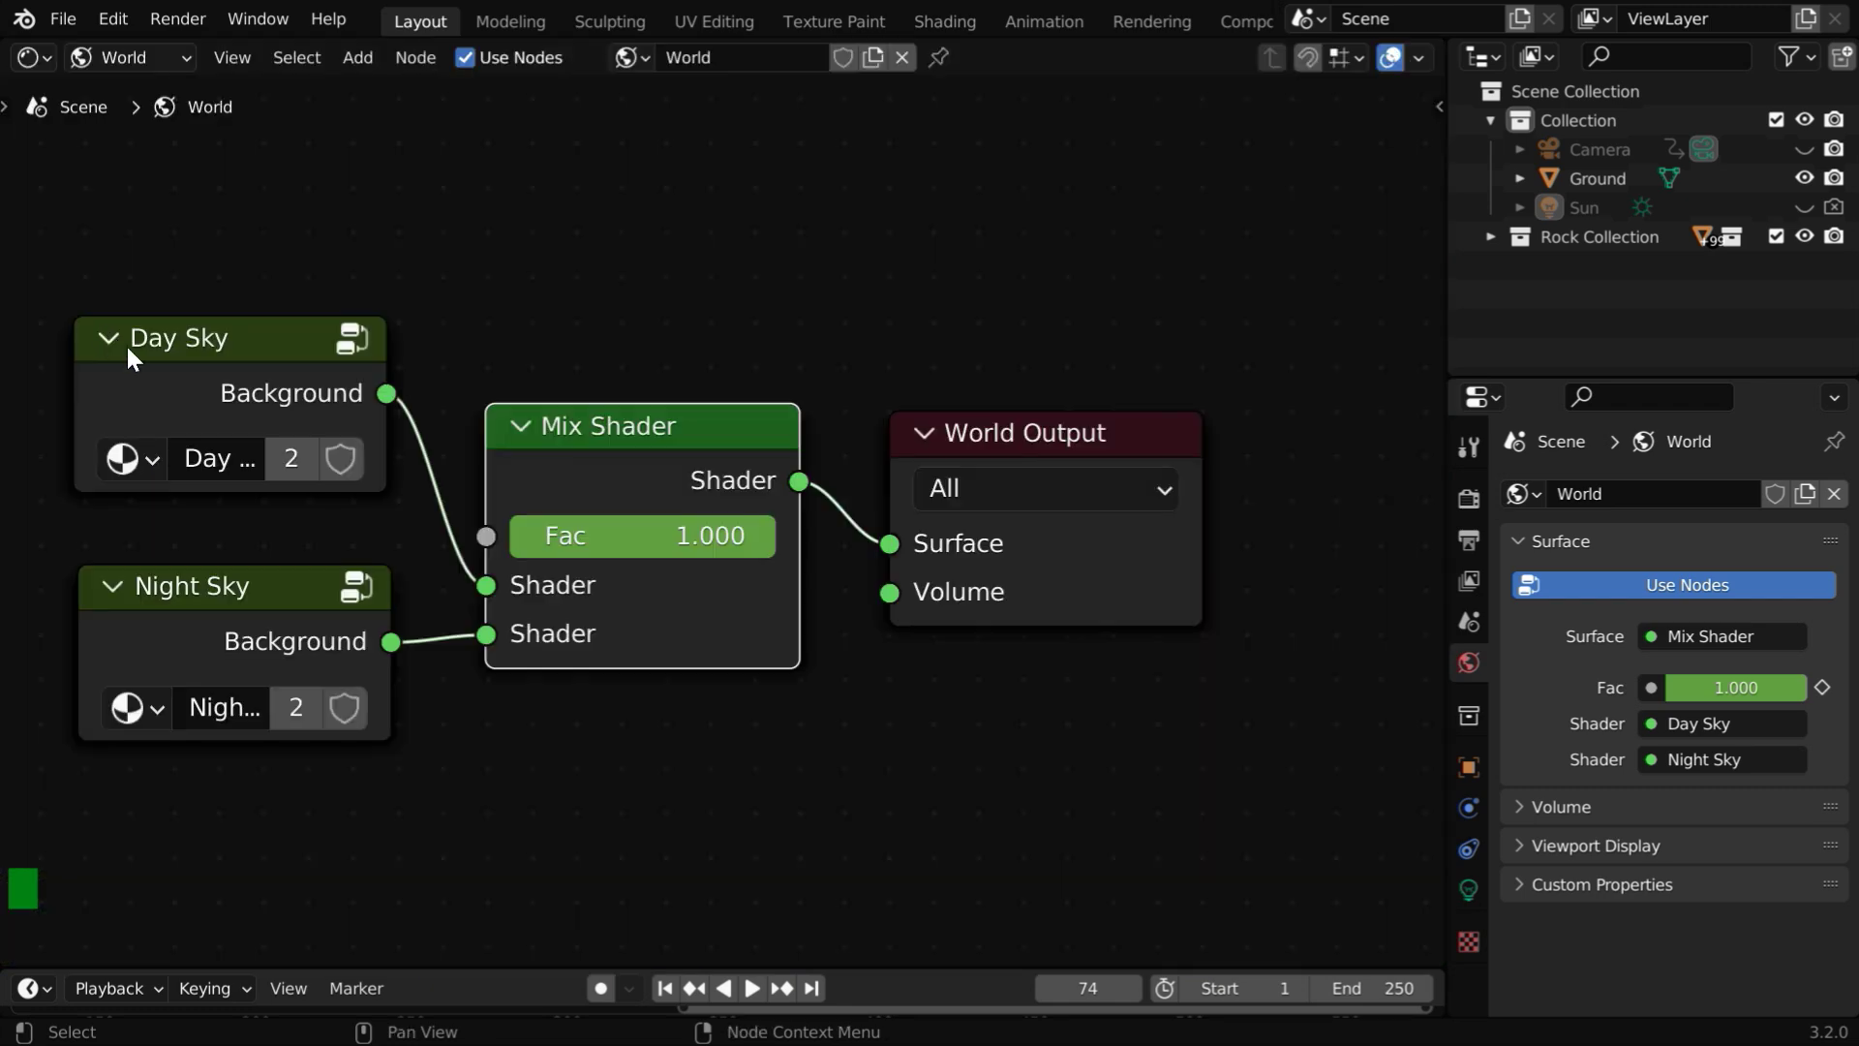
pyautogui.click(1110, 989)
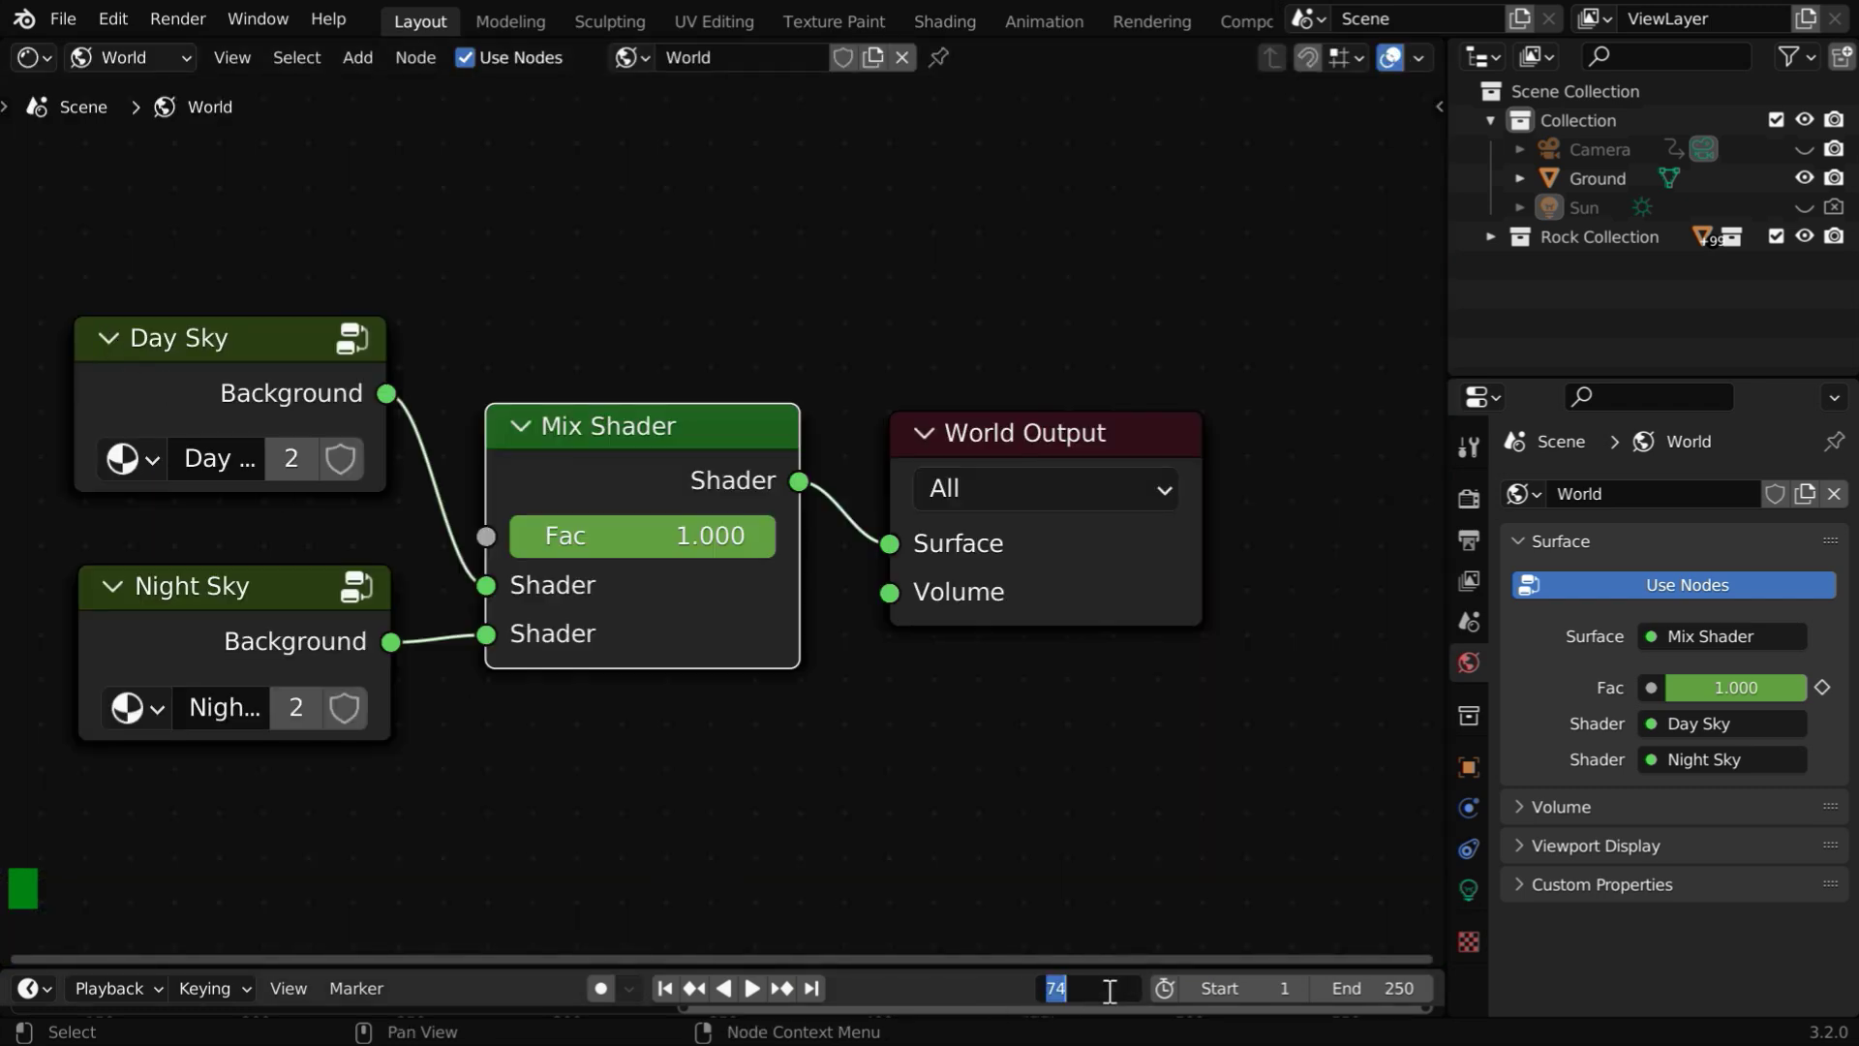
pyautogui.write('70')
pyautogui.press('Return')
pyautogui.rightClick(717, 536)
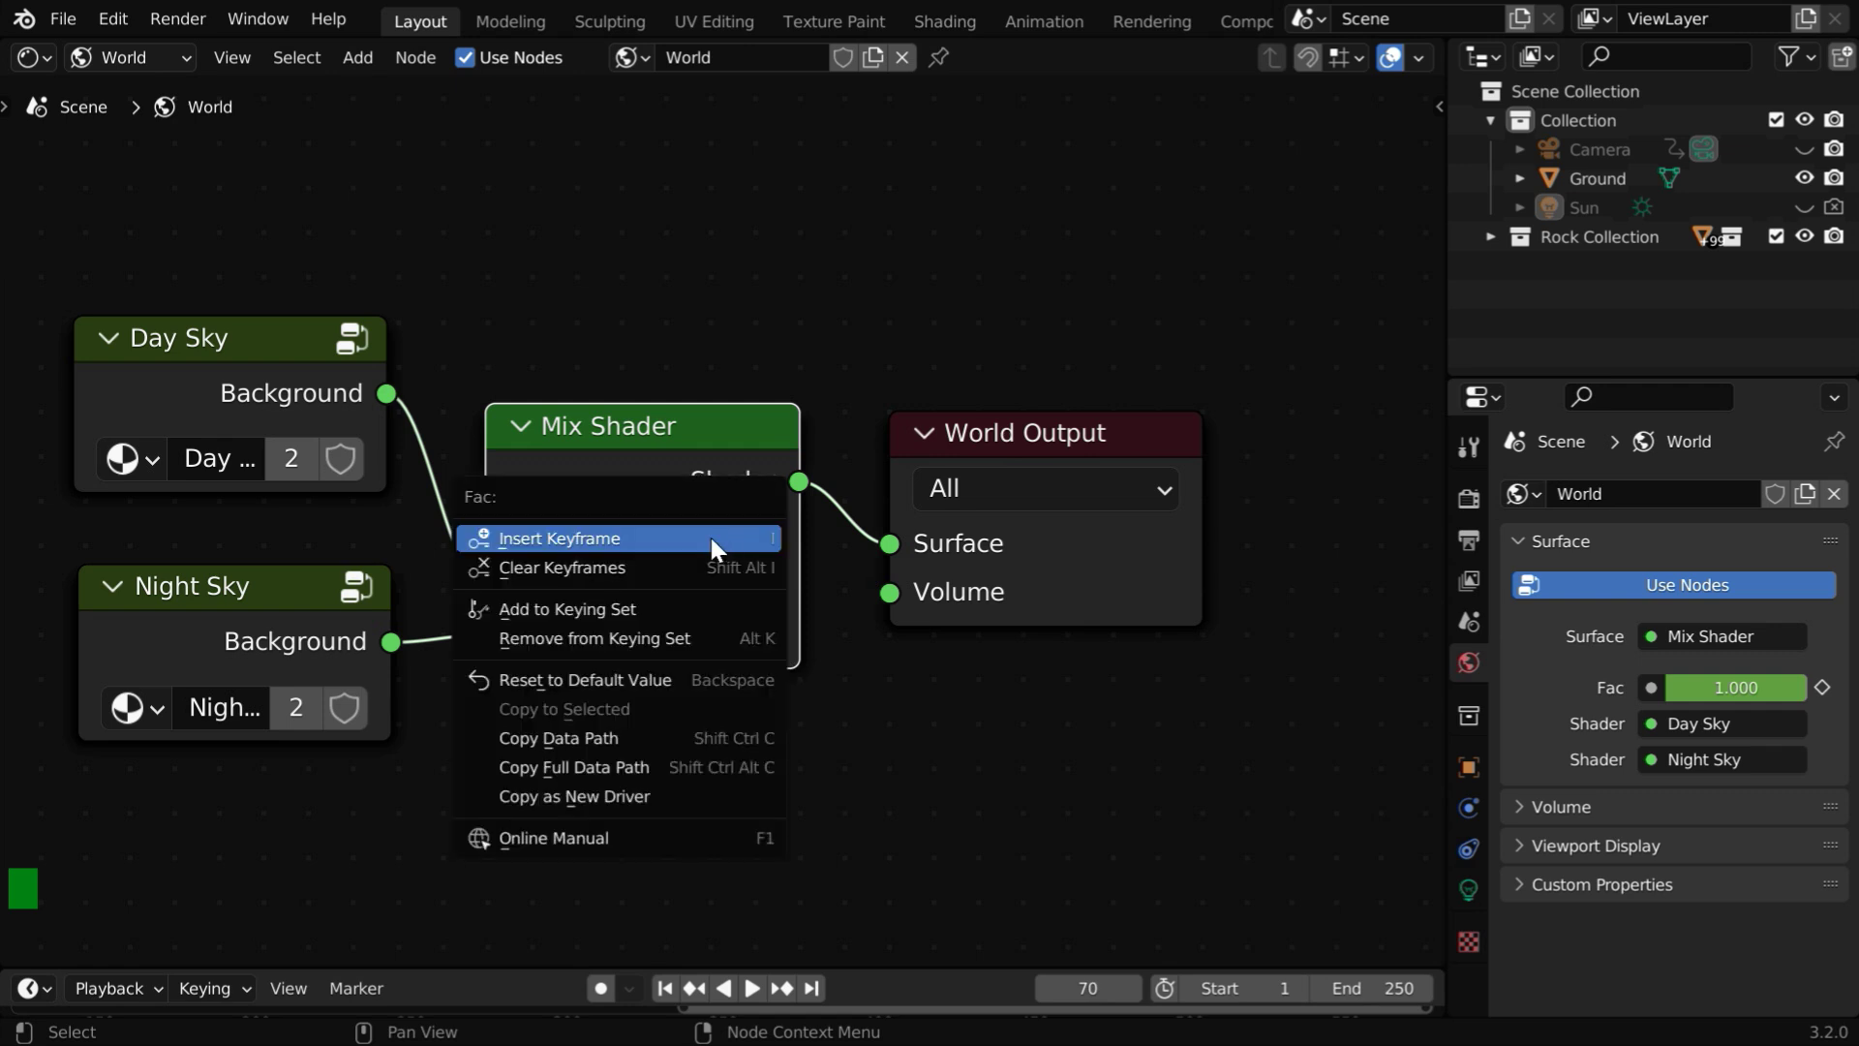
pyautogui.click(593, 539)
# Set the Mix Shader's Fac to 0 at frame 100 and keyframe it there
pyautogui.click(1124, 985)
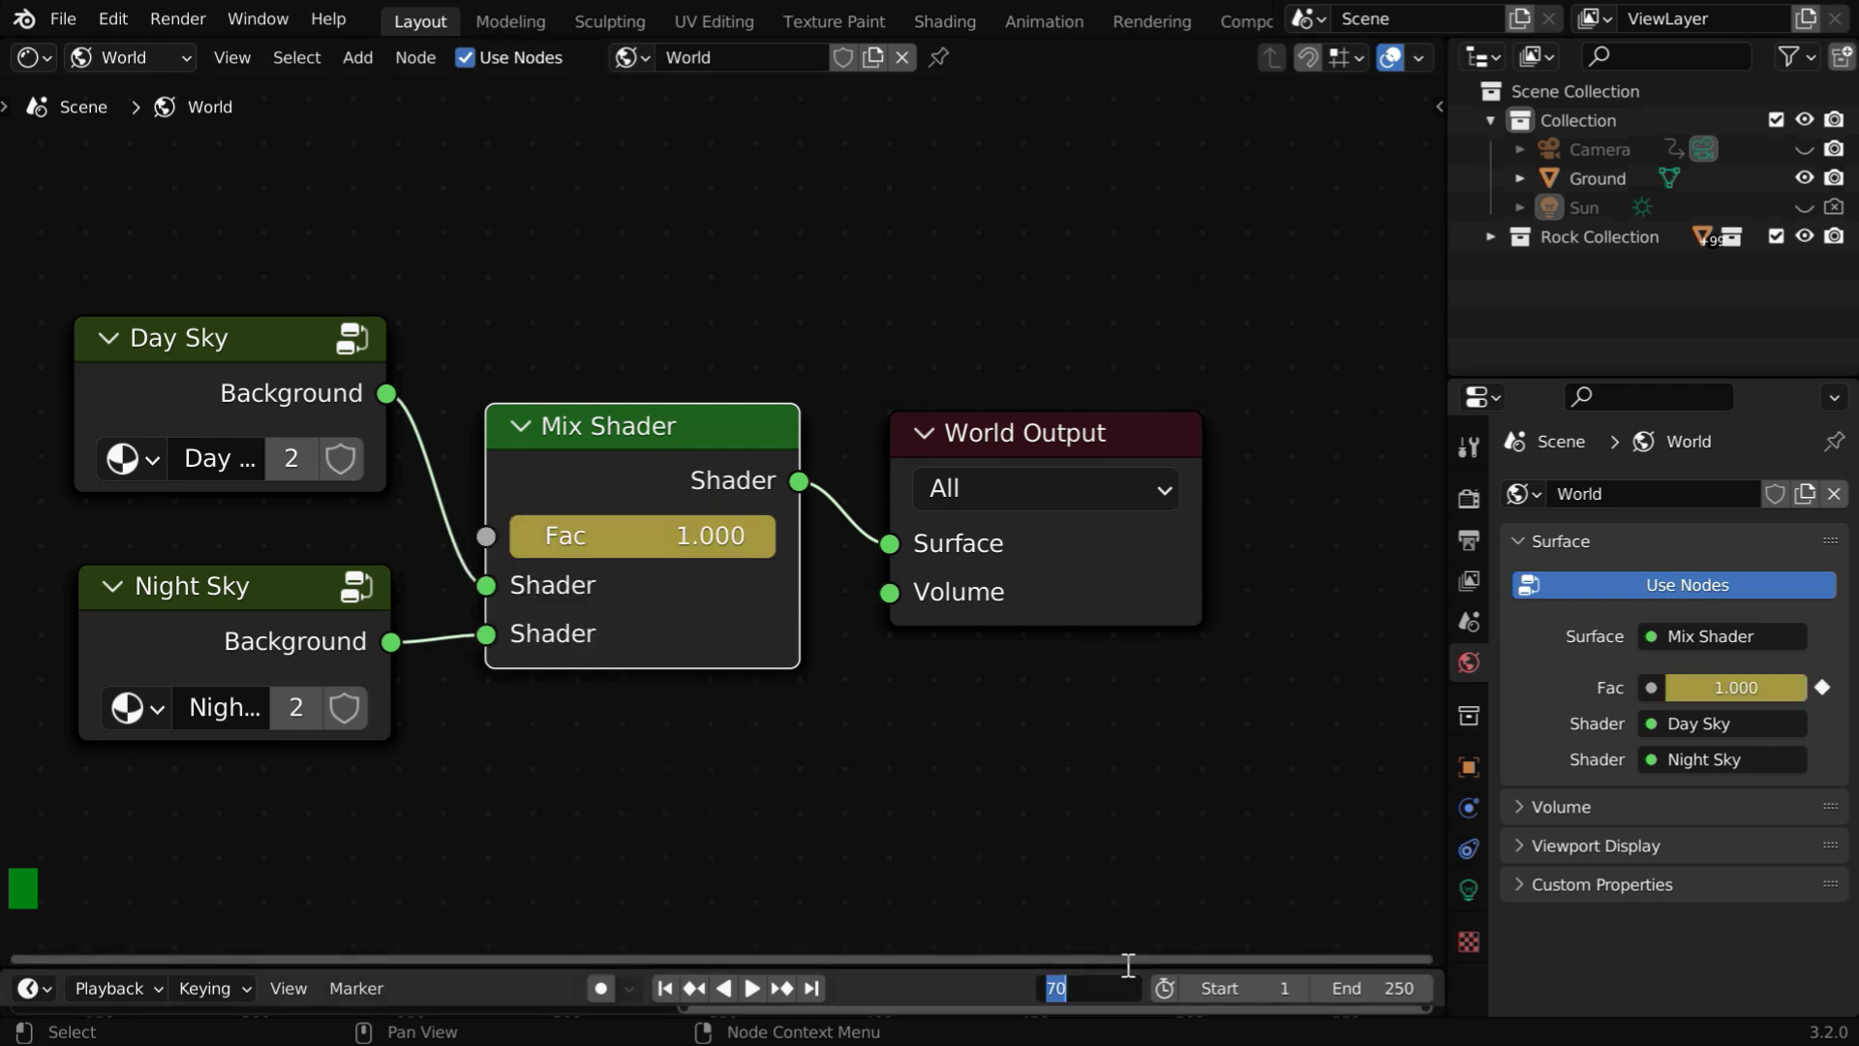
pyautogui.write('100')
pyautogui.press('Return')
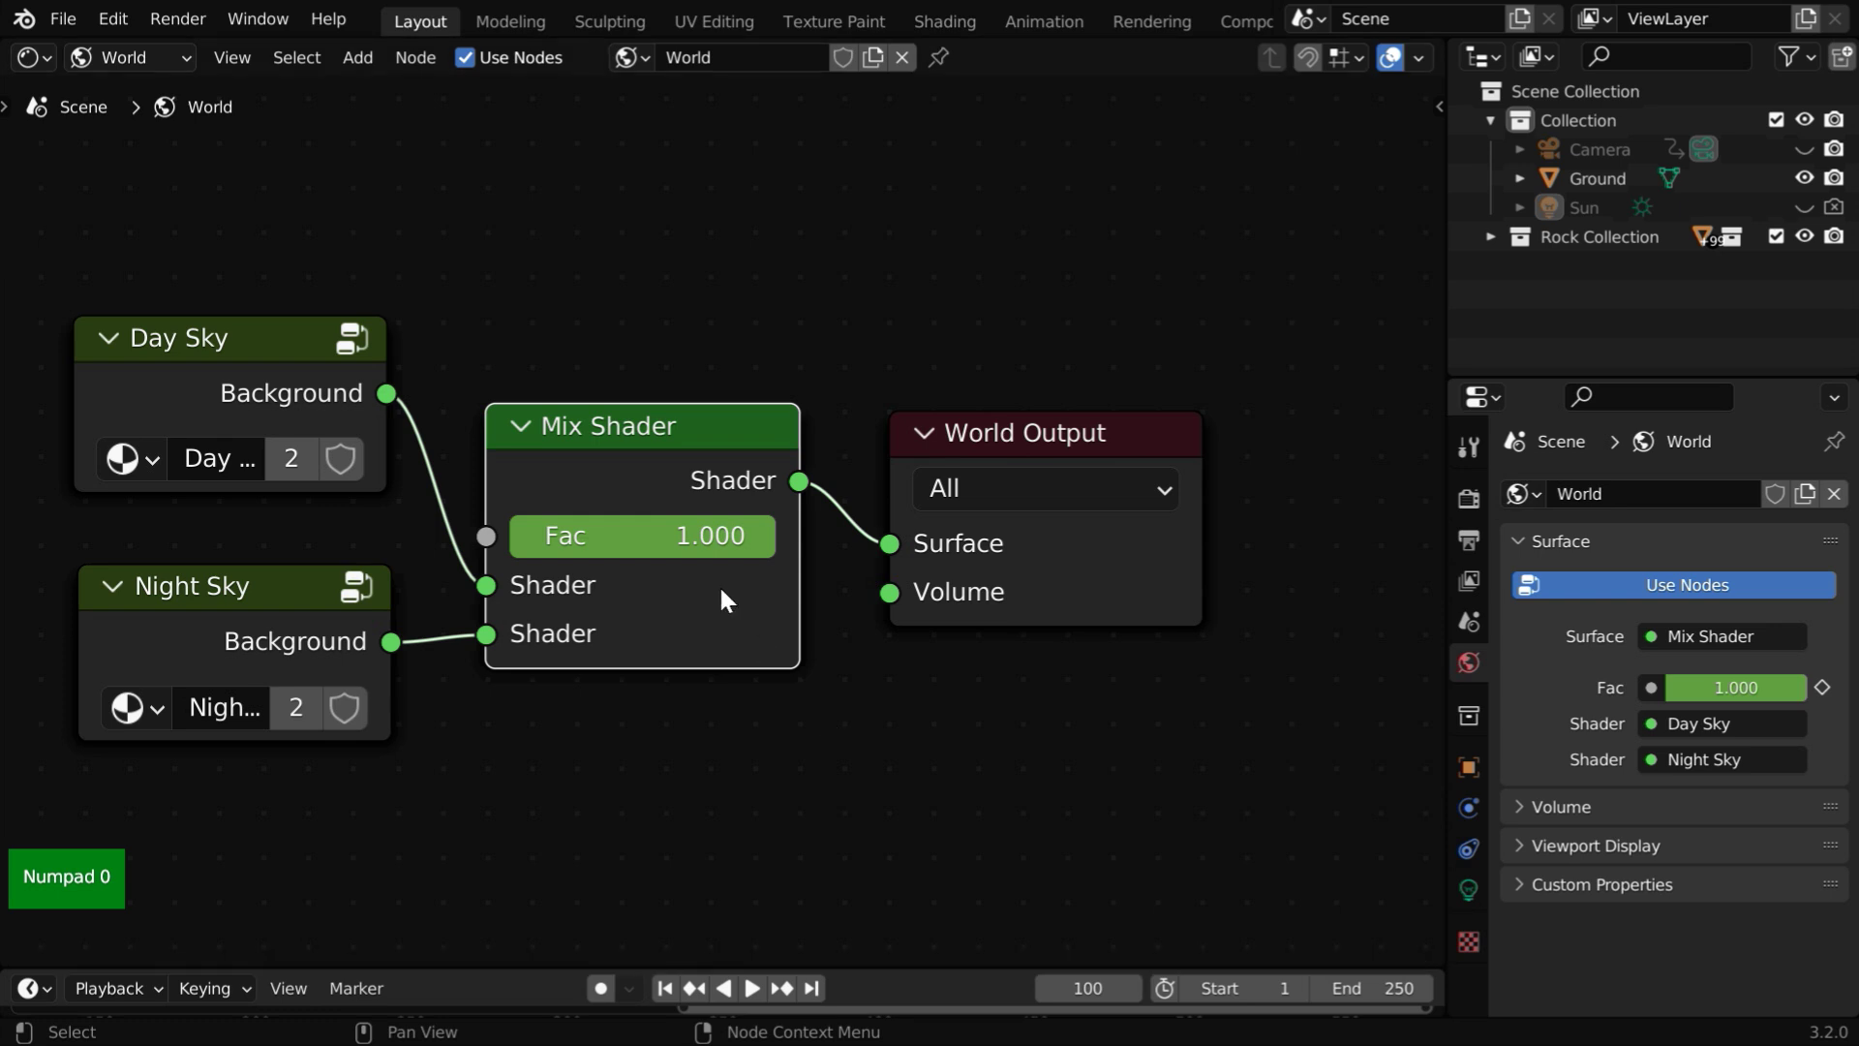
pyautogui.click(697, 535)
pyautogui.write('0')
pyautogui.press('Return')
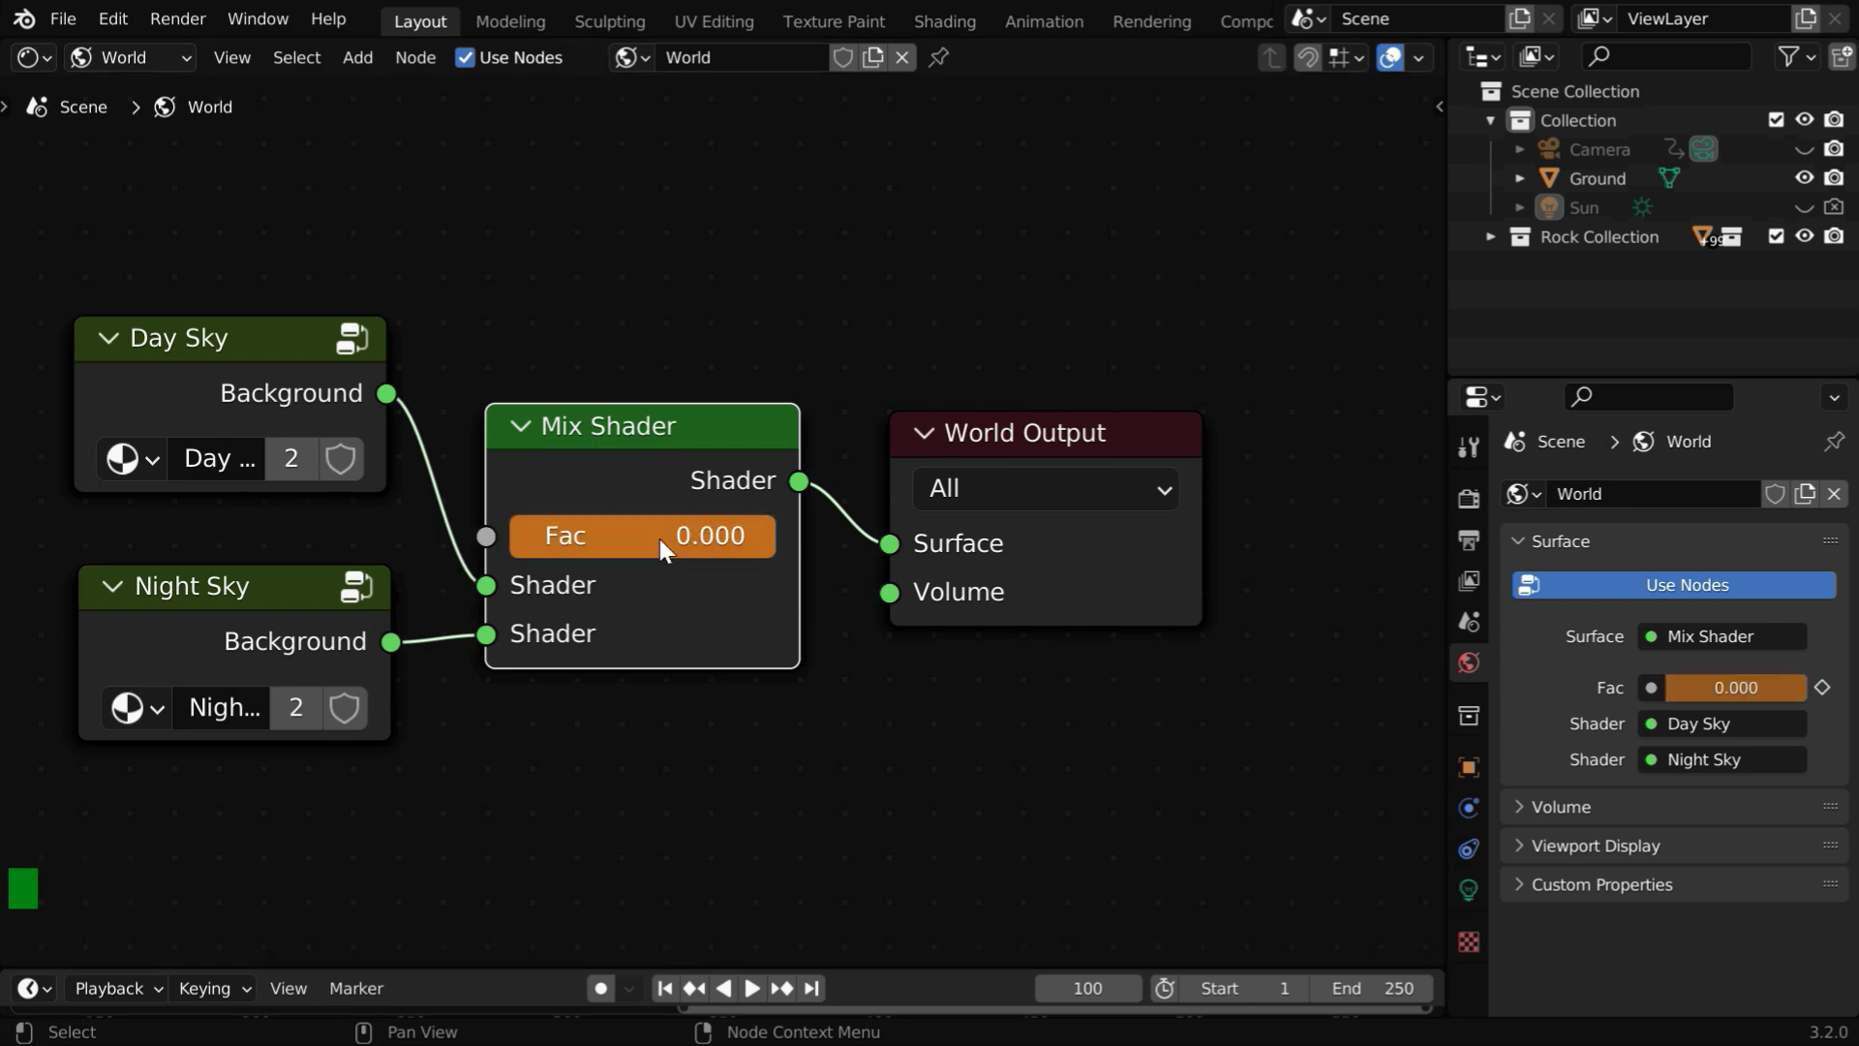
pyautogui.rightClick(662, 534)
pyautogui.click(498, 535)
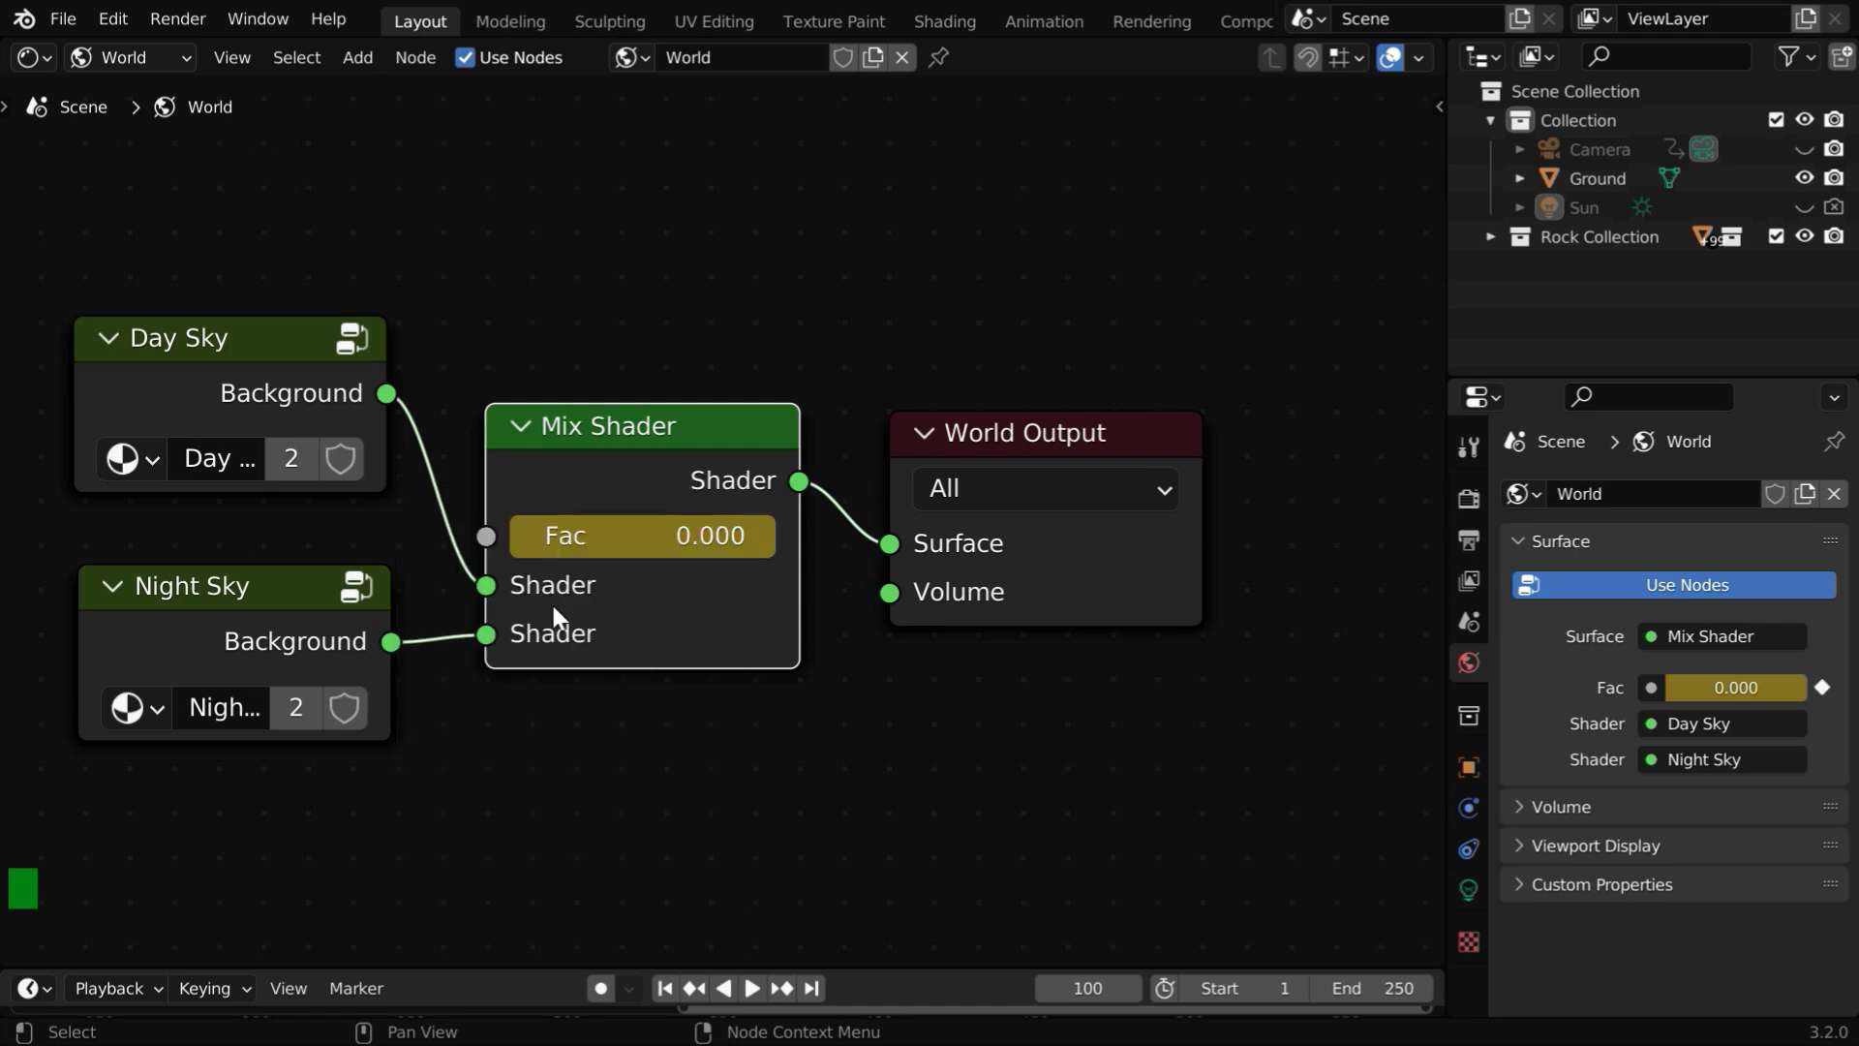
# Replay the animation from the first frame in the 3D Viewport to check the full day-night-day cycle
pyautogui.click(49, 53)
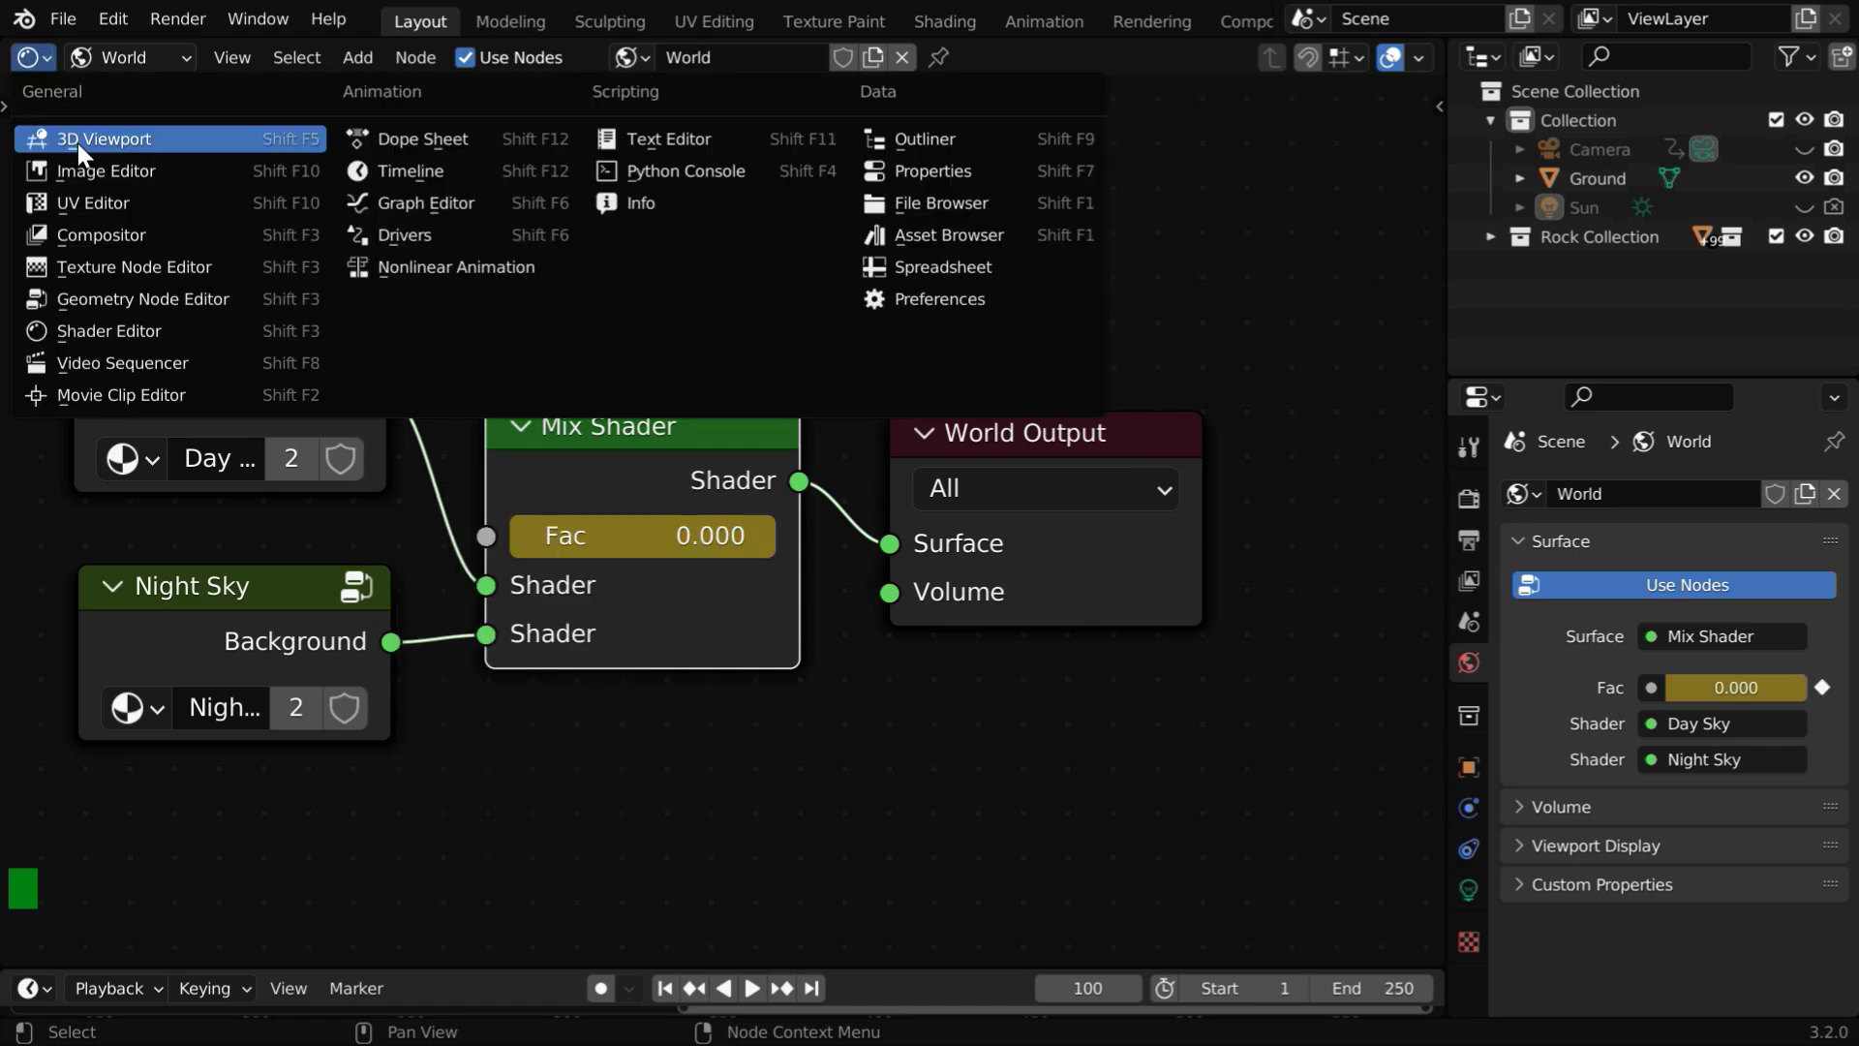
pyautogui.click(78, 141)
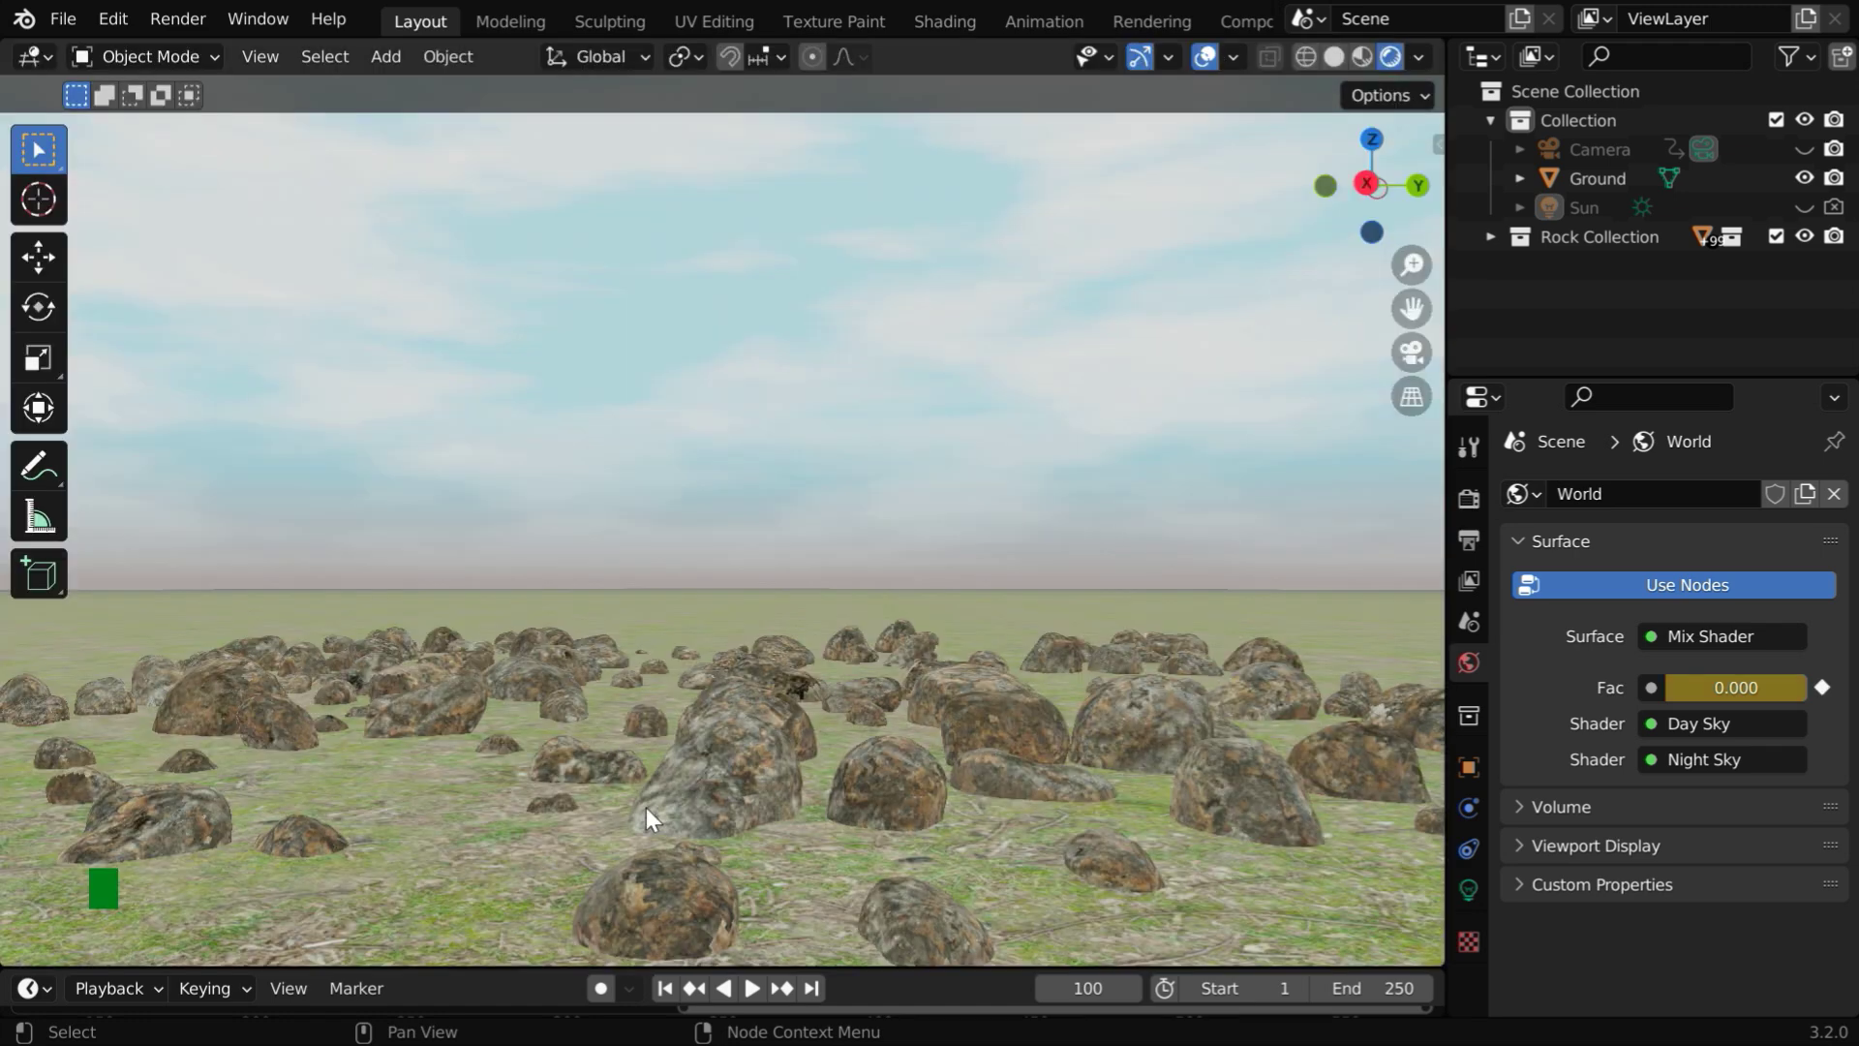
pyautogui.click(672, 987)
pyautogui.click(753, 988)
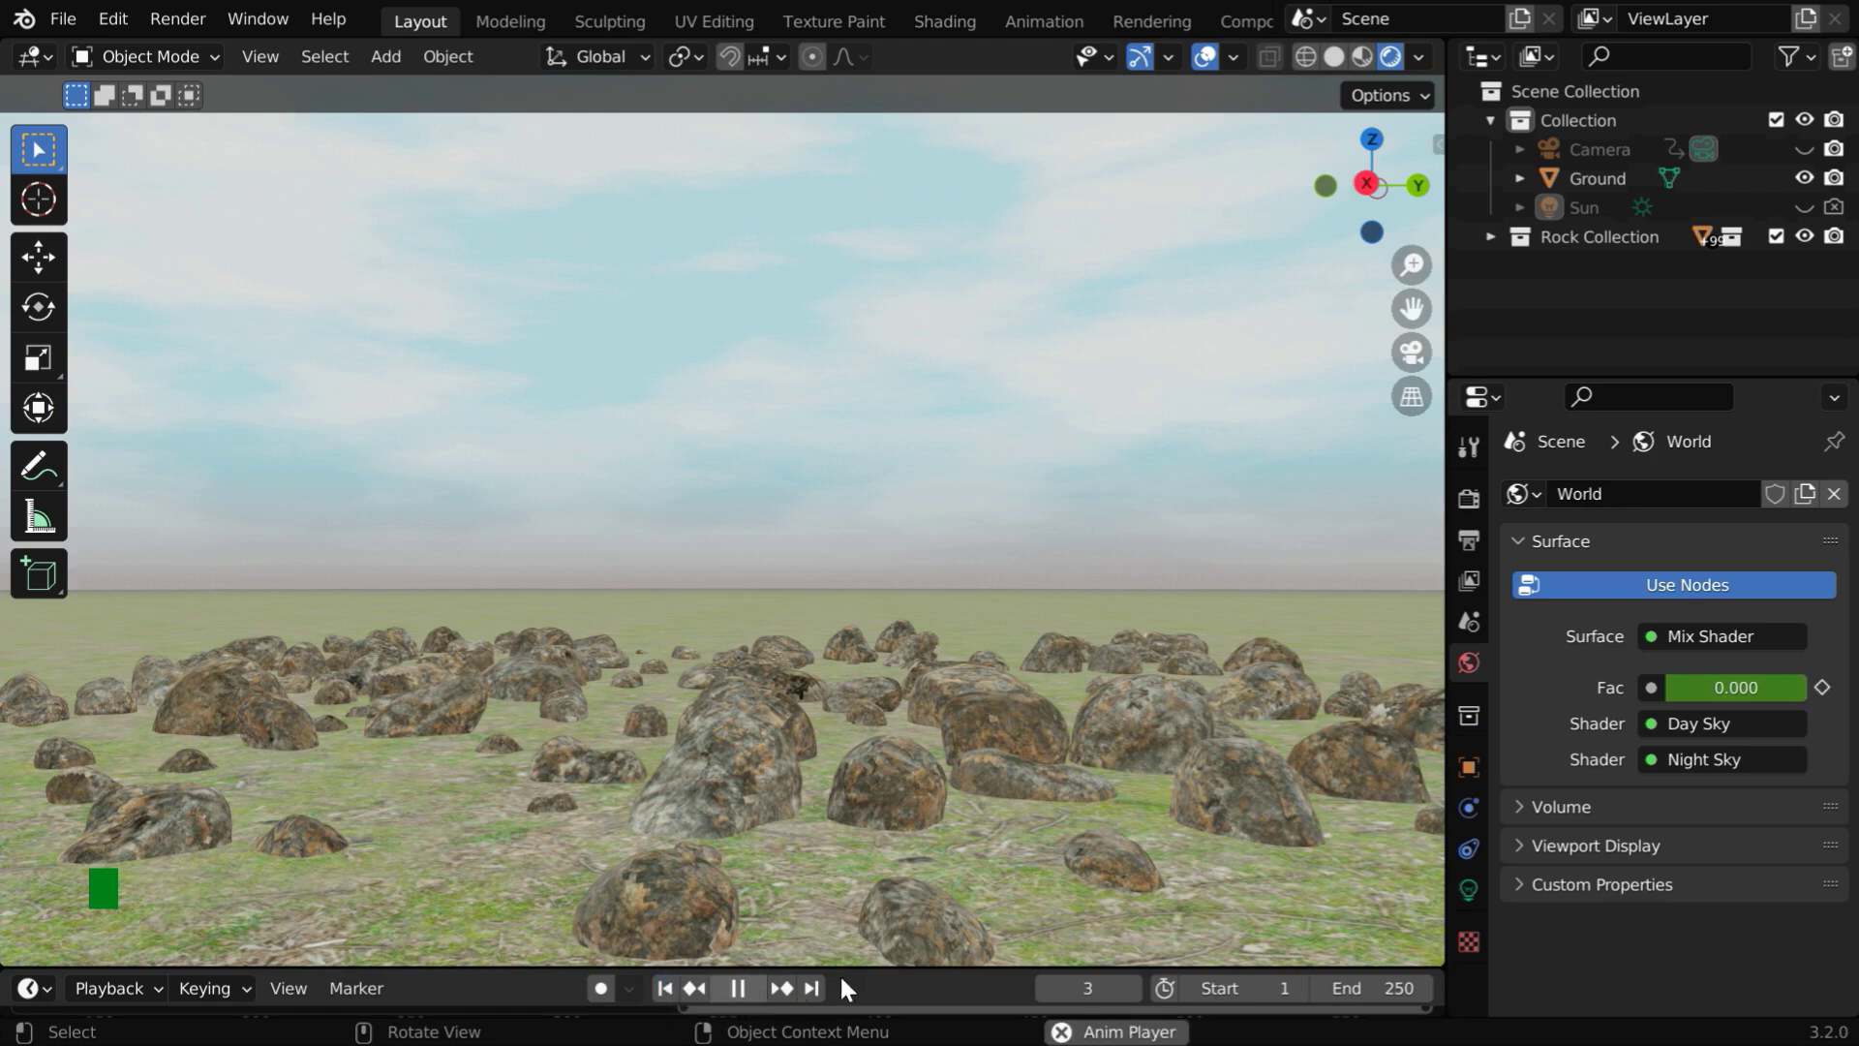